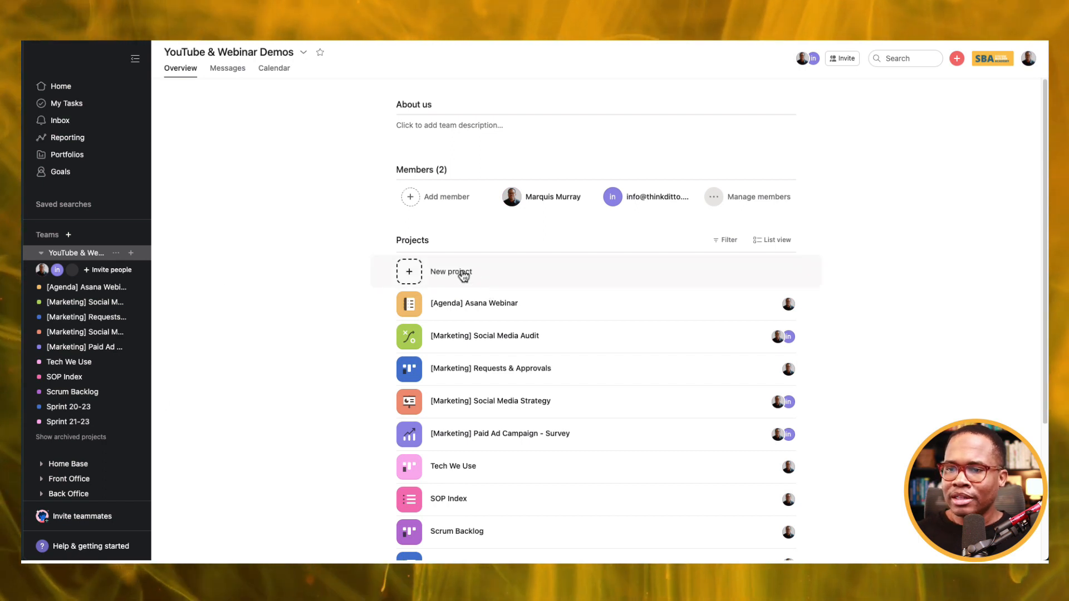
Create a blank project named "Scrum Demo" in the YouTube & Webinar Demos team, keeping the default List view
click(462, 272)
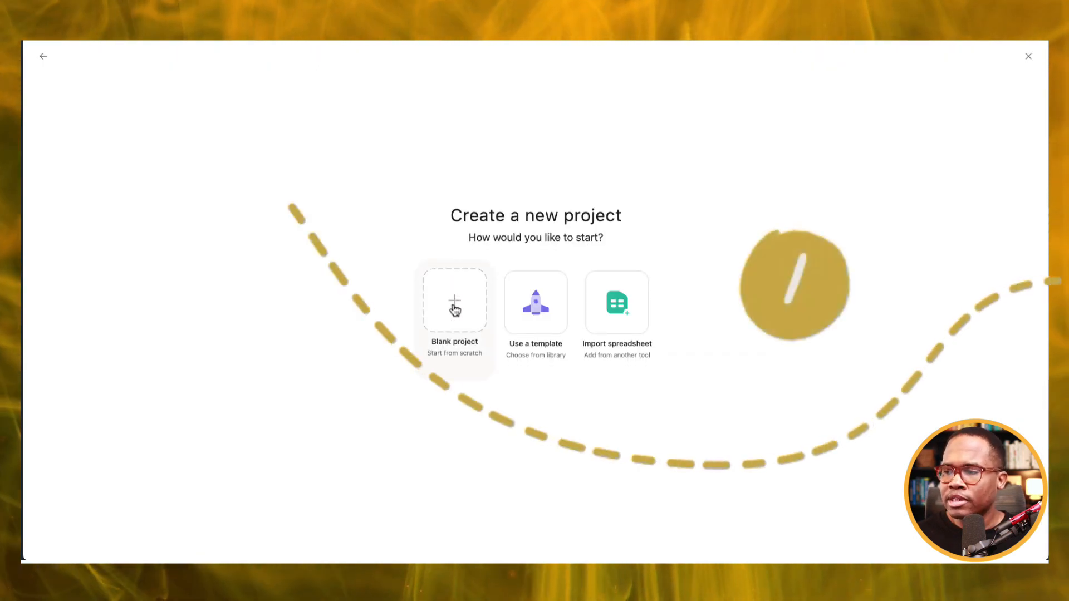
click(454, 305)
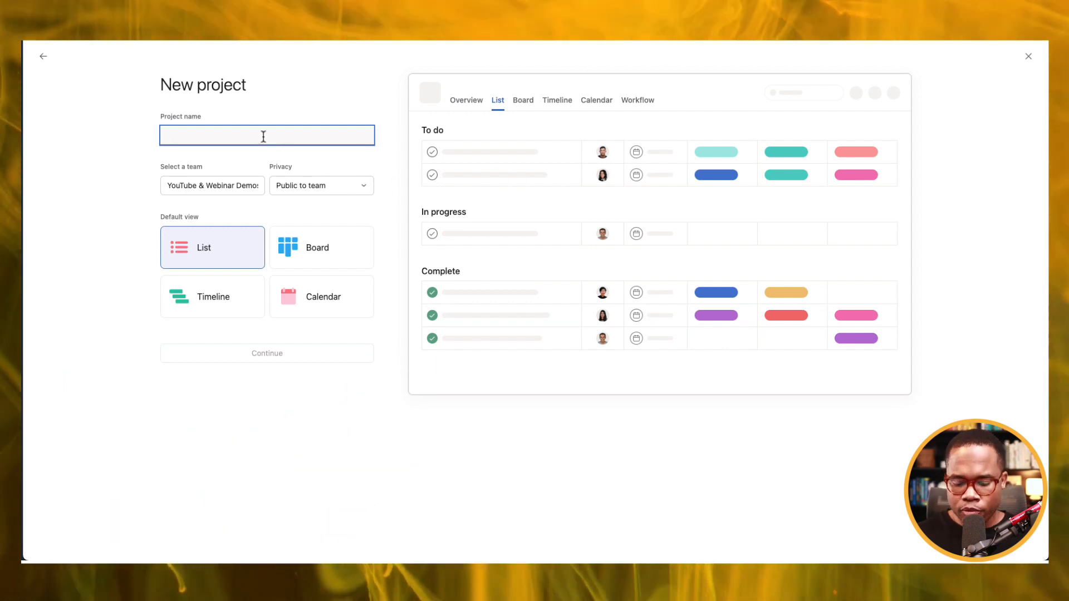
text(Proje)
key(BackSpace)
key(BackSpace)
key(BackSpace)
key(BackSpace)
key(BackSpace)
text(Scrum Demo)
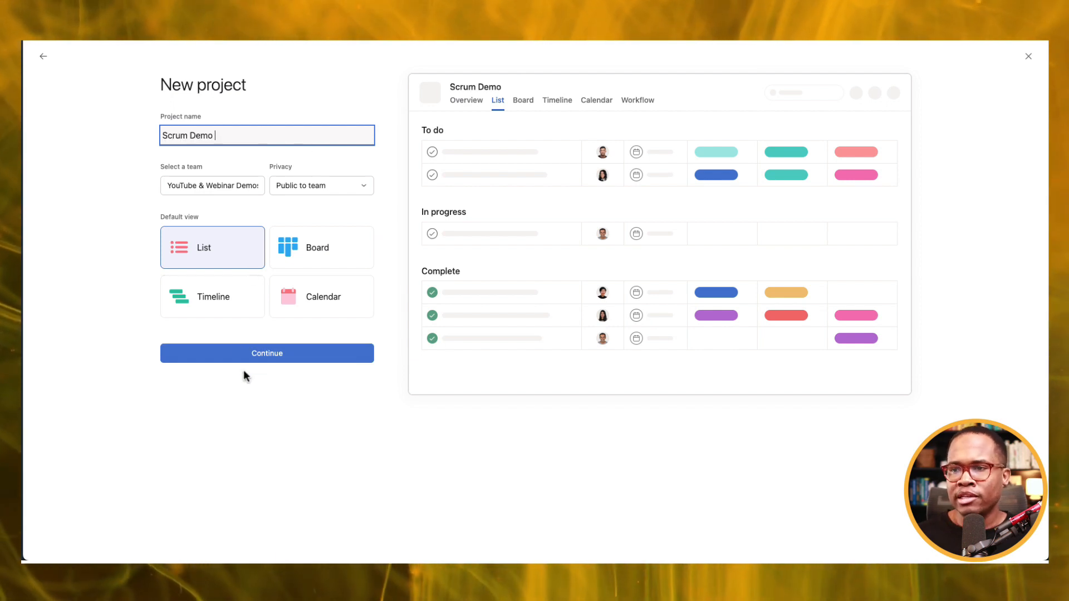
click(265, 356)
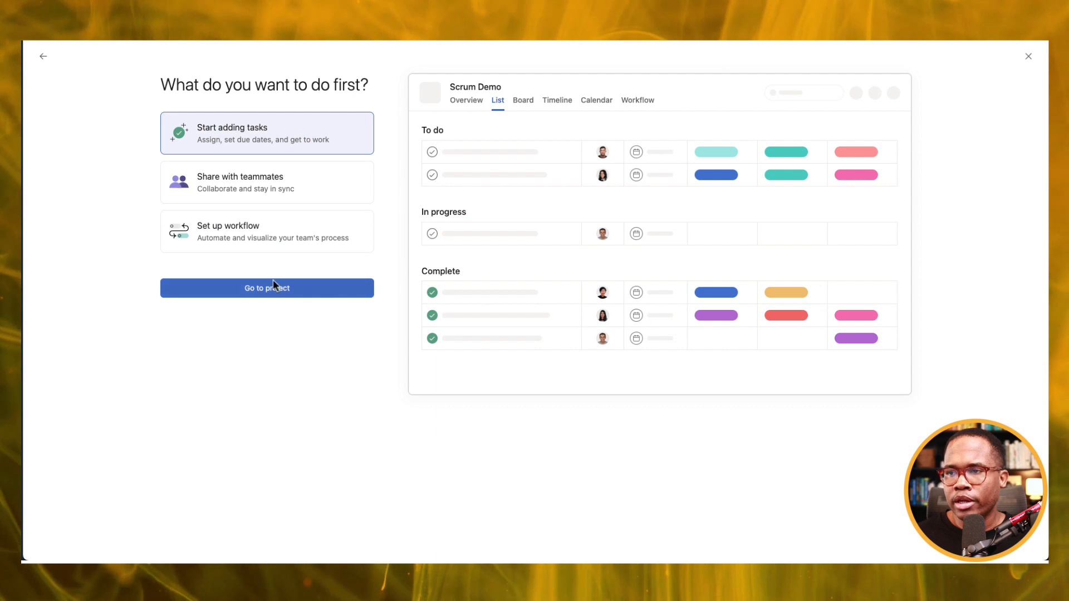
click(261, 293)
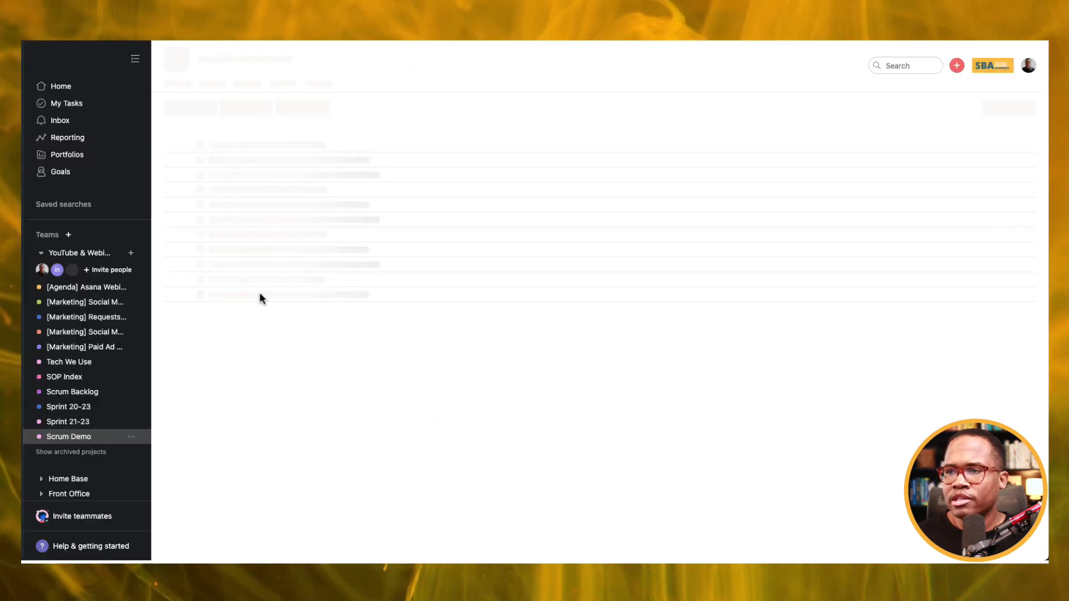
Add the first three sections to the project's task list: "Backlog", "Story" and "To Be Refined"
click(210, 190)
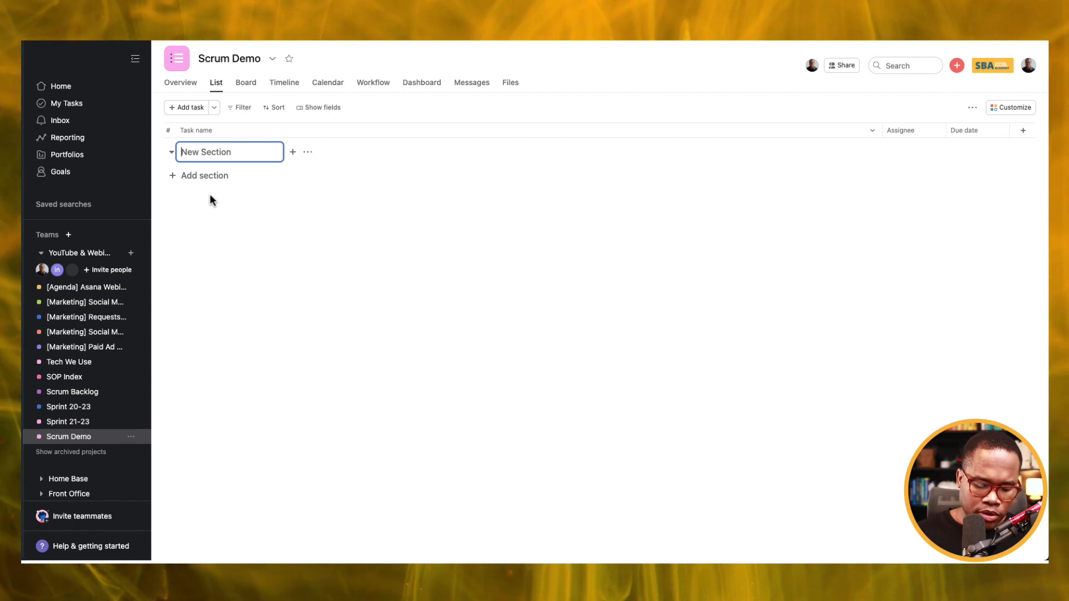
text(Backlog)
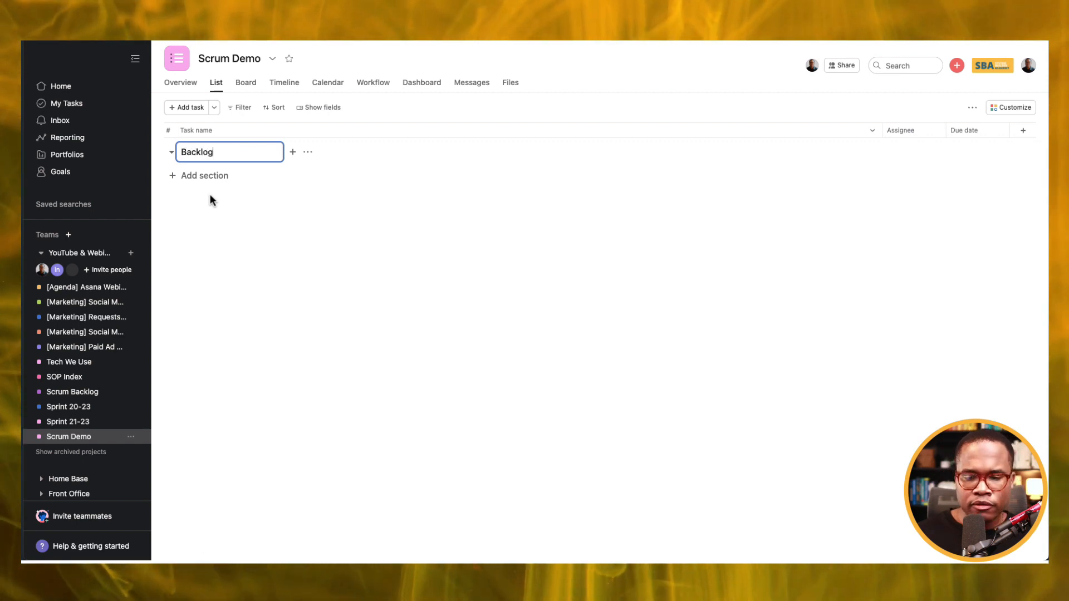
key(Return)
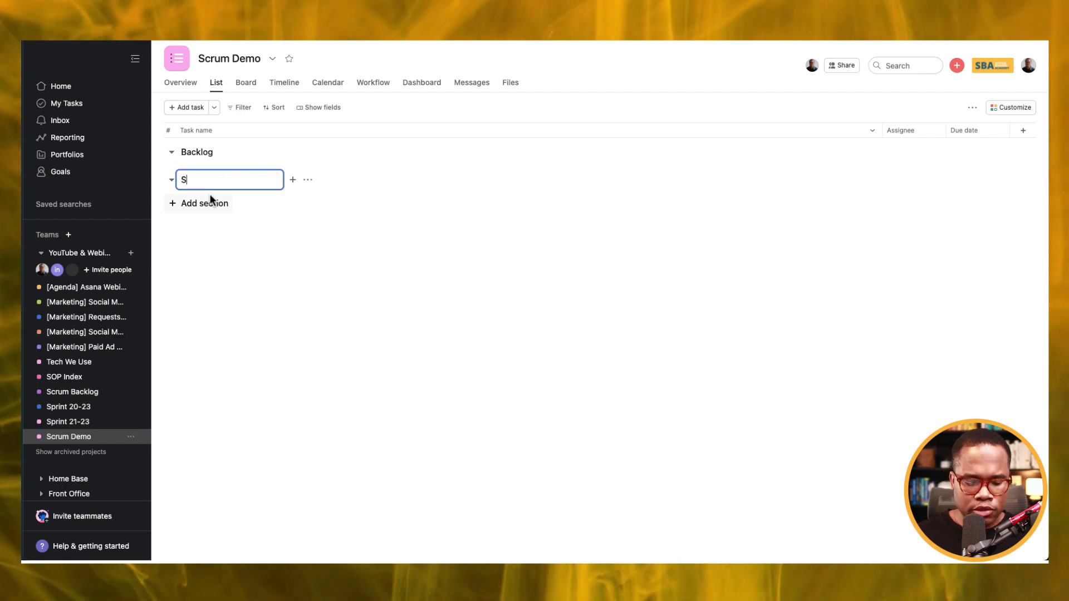
text(Story)
key(Return)
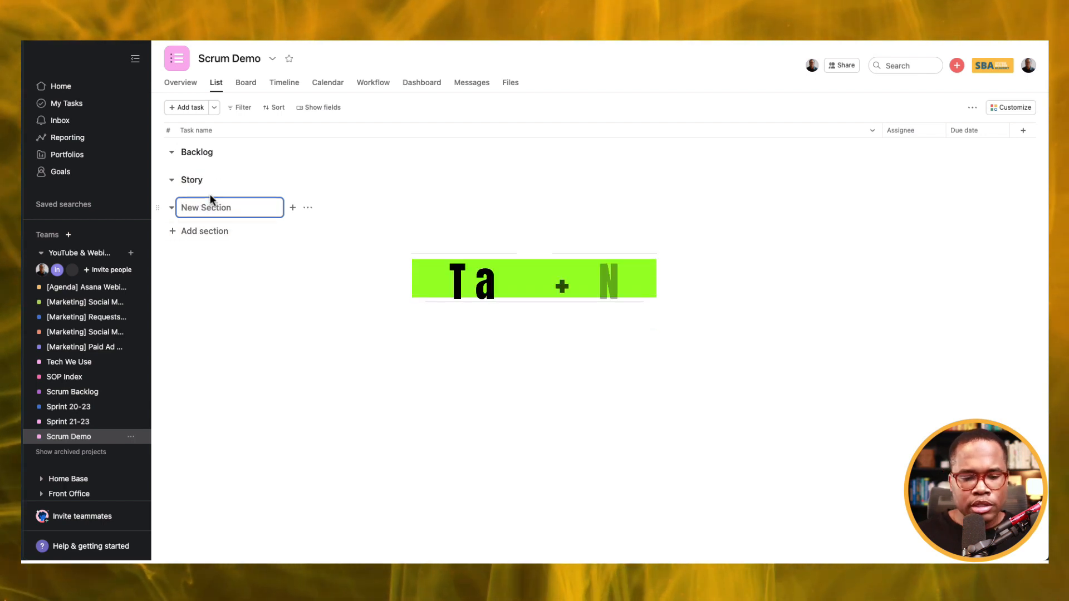
text(To )
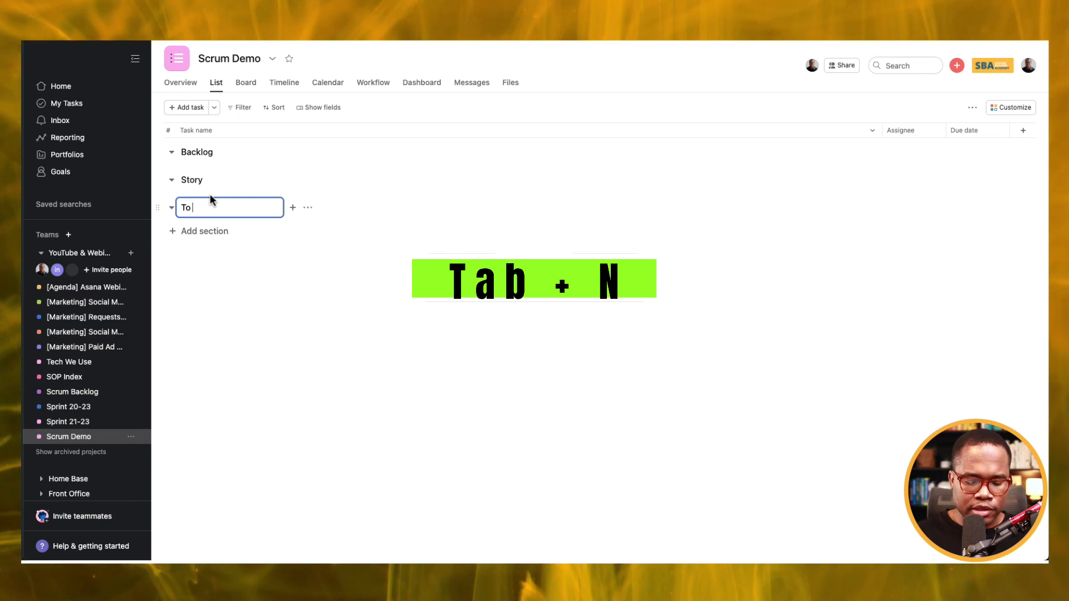
text(Be Ref)
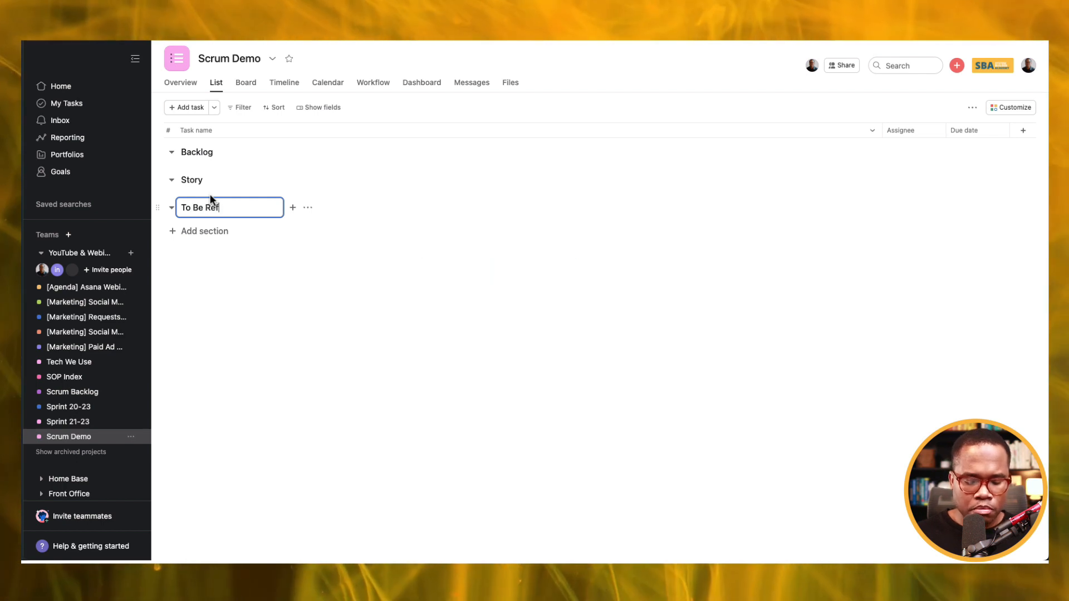
text(ined)
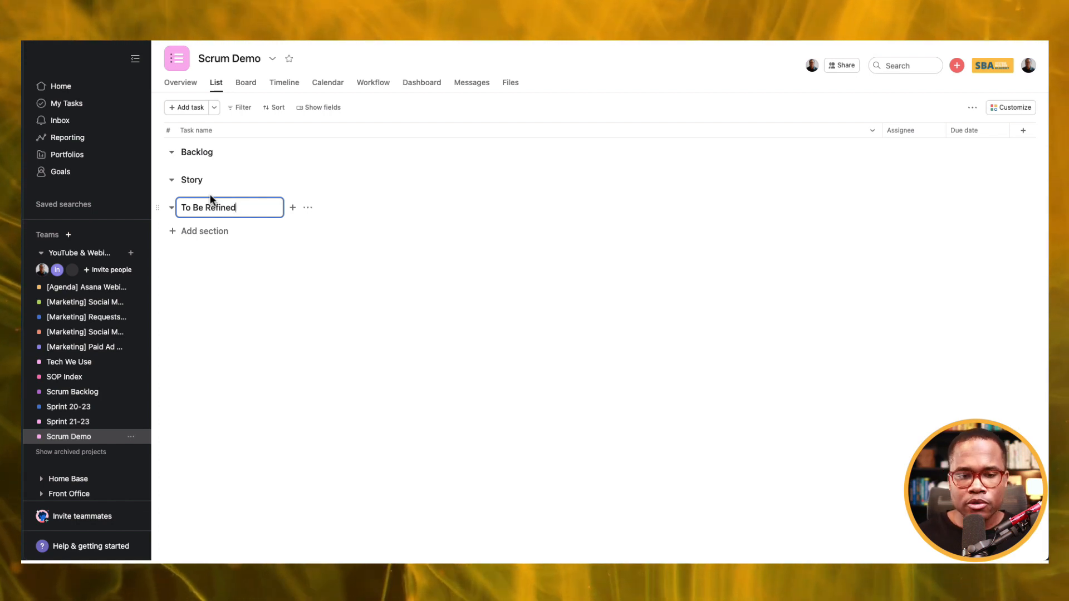
key(Return)
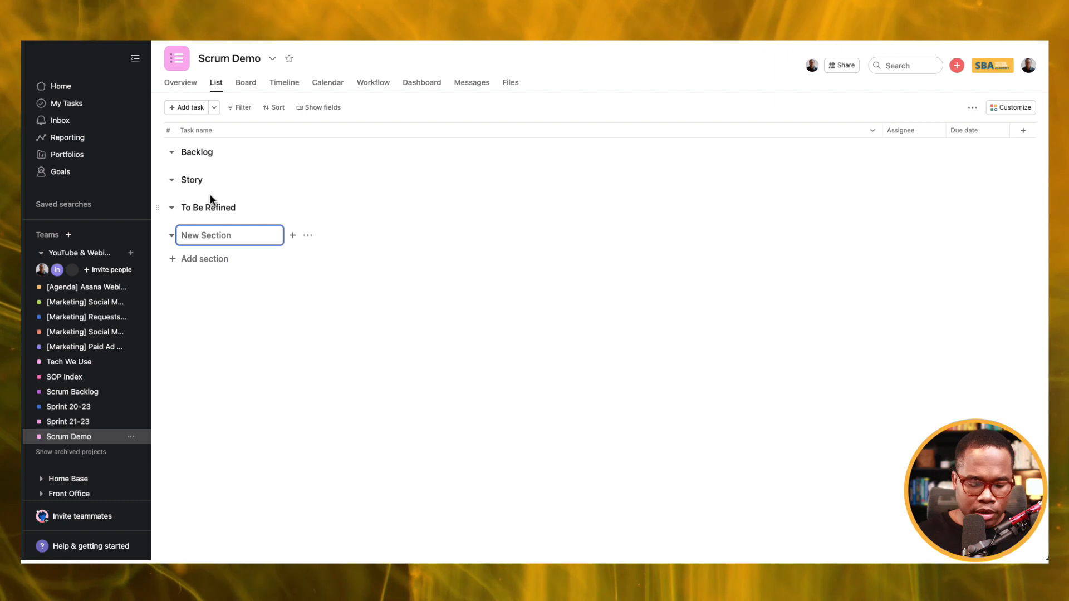
Add three more sections below To Be Refined: "Validated (To Be Sprinted)", "In Sprint" and "Done"
text(Validated (To Be Sprinted)
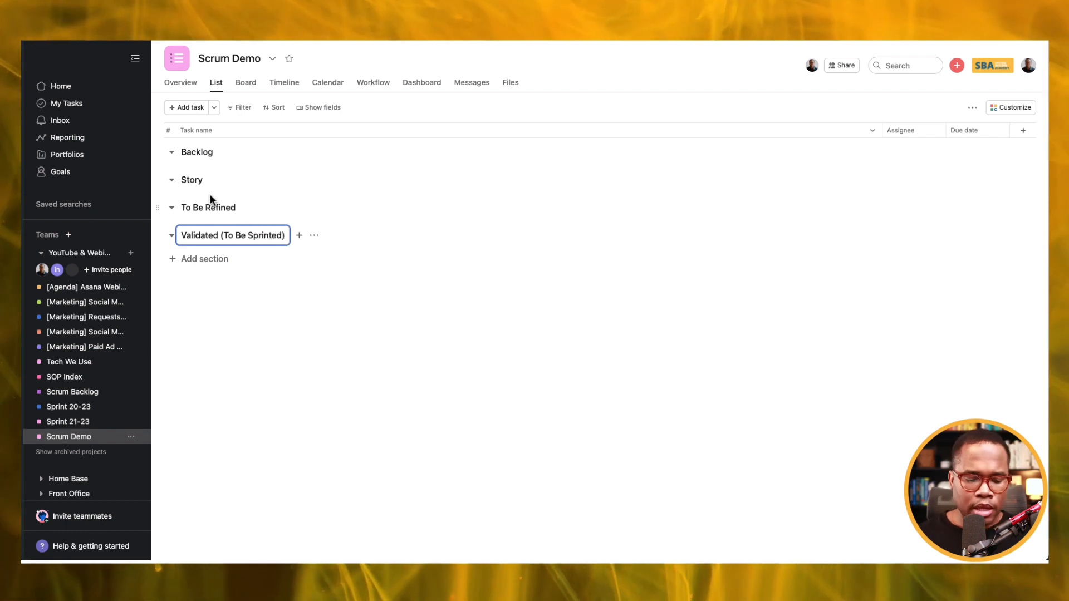
key(Return)
text(In Sprint)
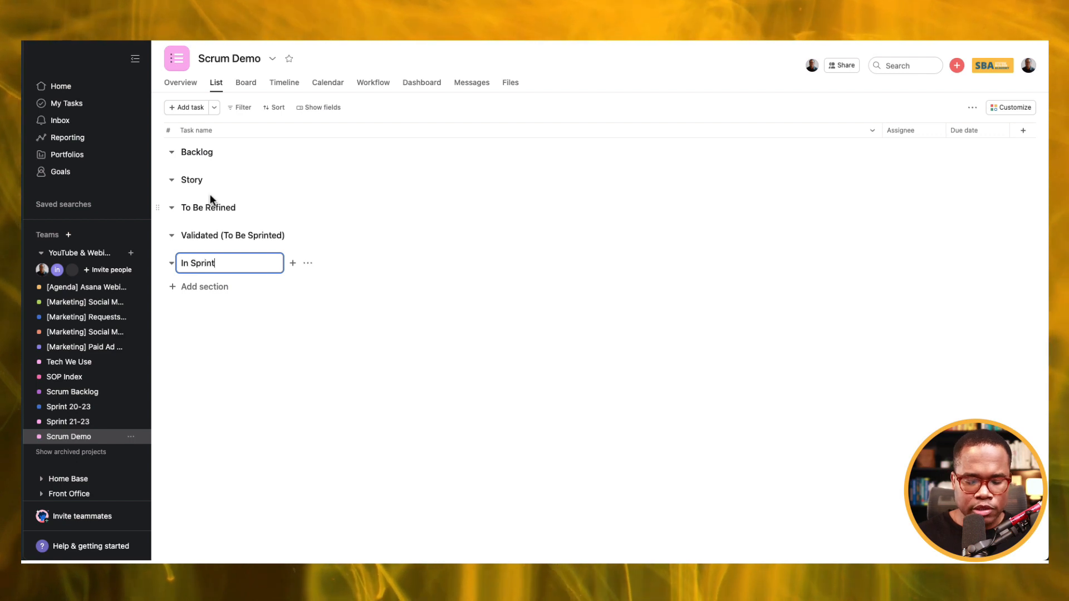
key(Return)
text(Done)
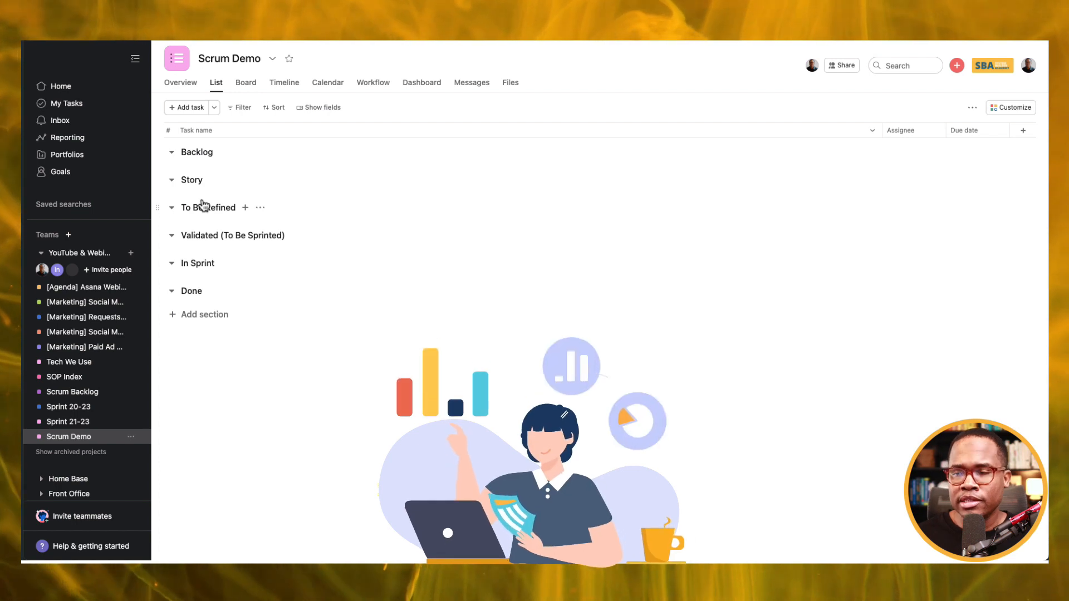
Narrow the Task name column and add the existing Story Number custom field from the field library
drag(883, 133, 406, 158)
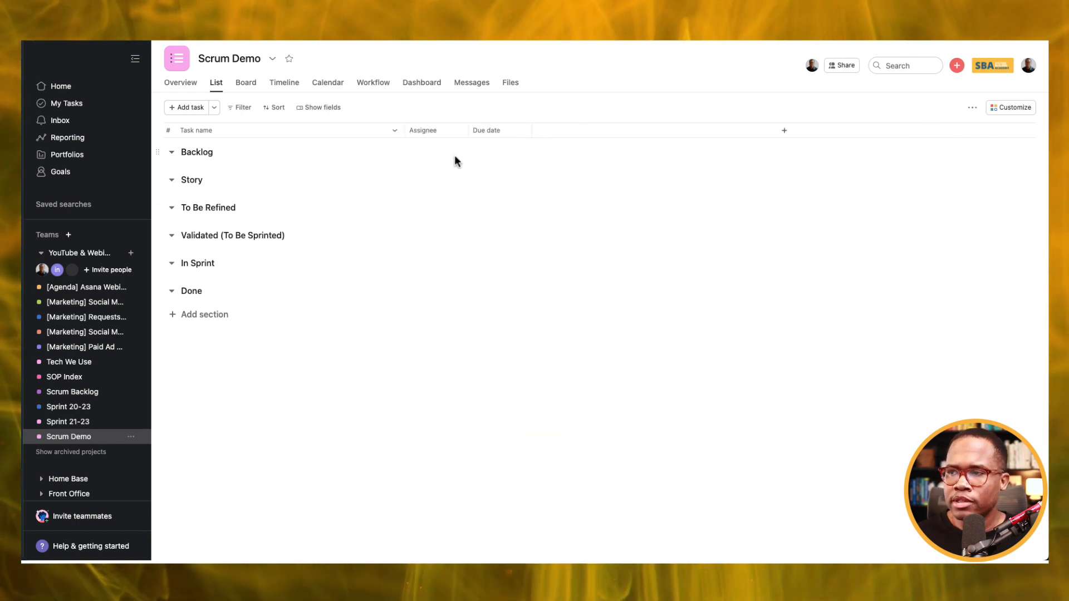
click(1014, 109)
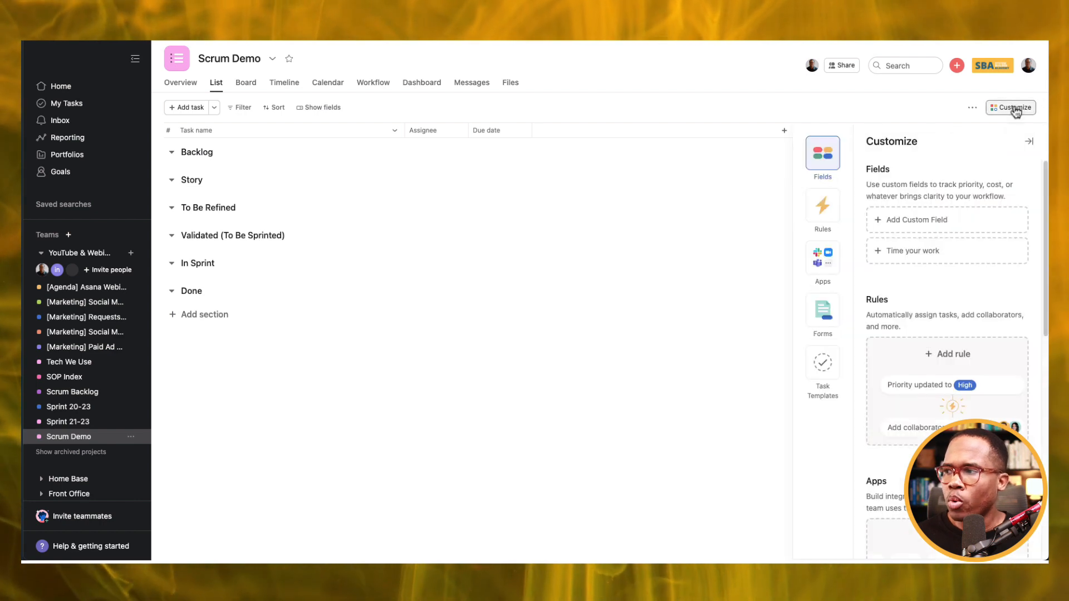
click(932, 223)
click(491, 124)
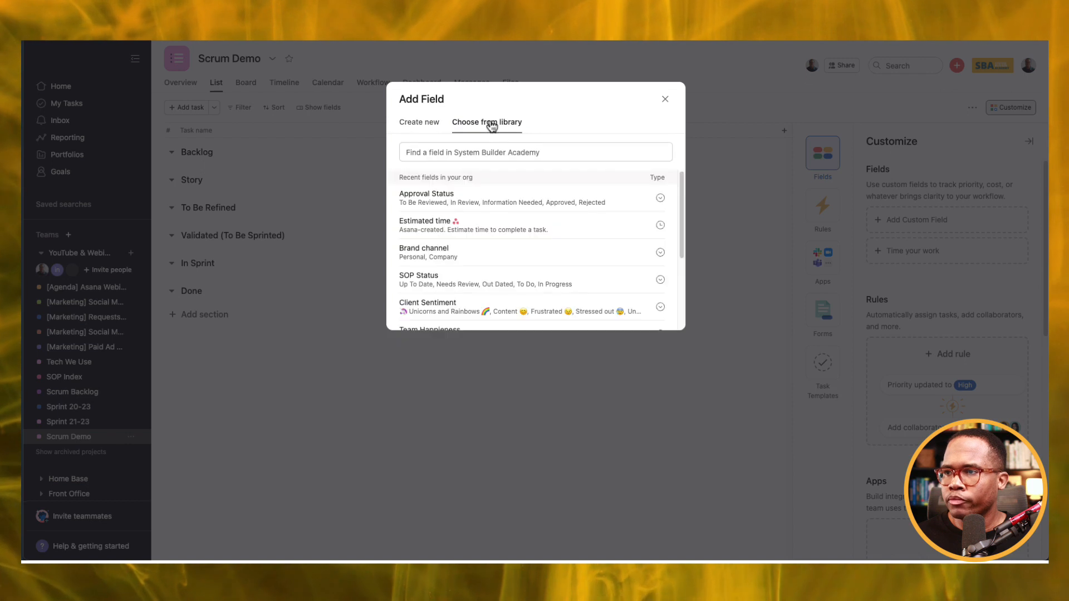
click(467, 151)
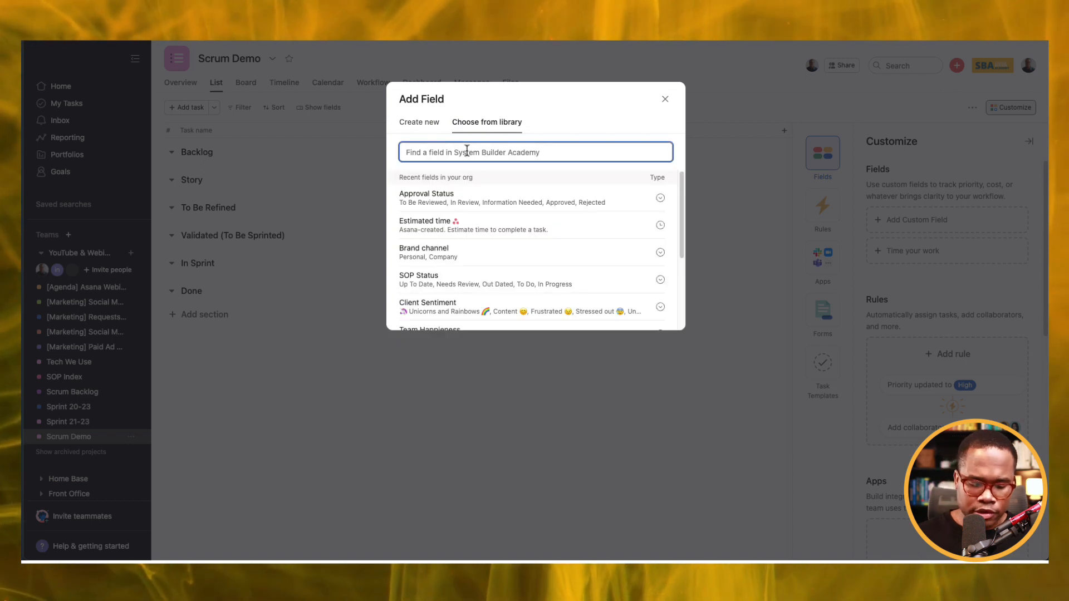
text(s)
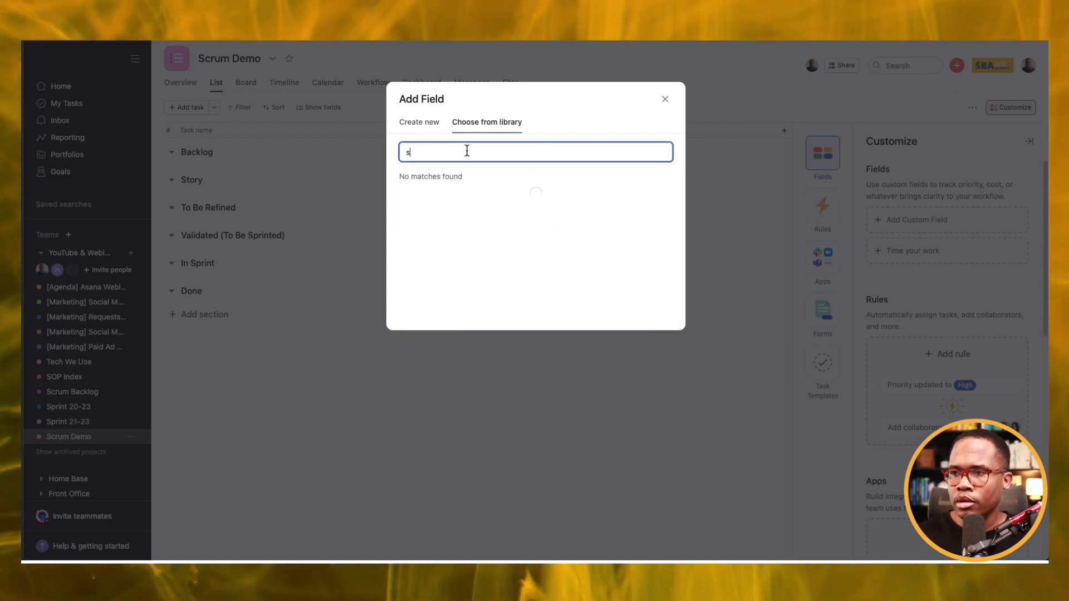
text(rtory)
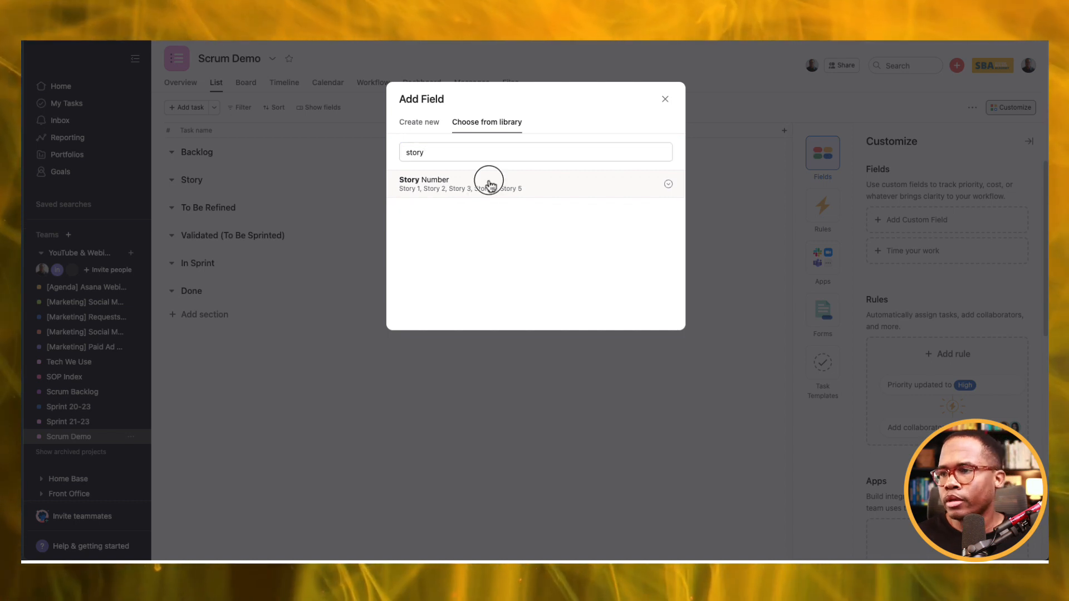
click(488, 178)
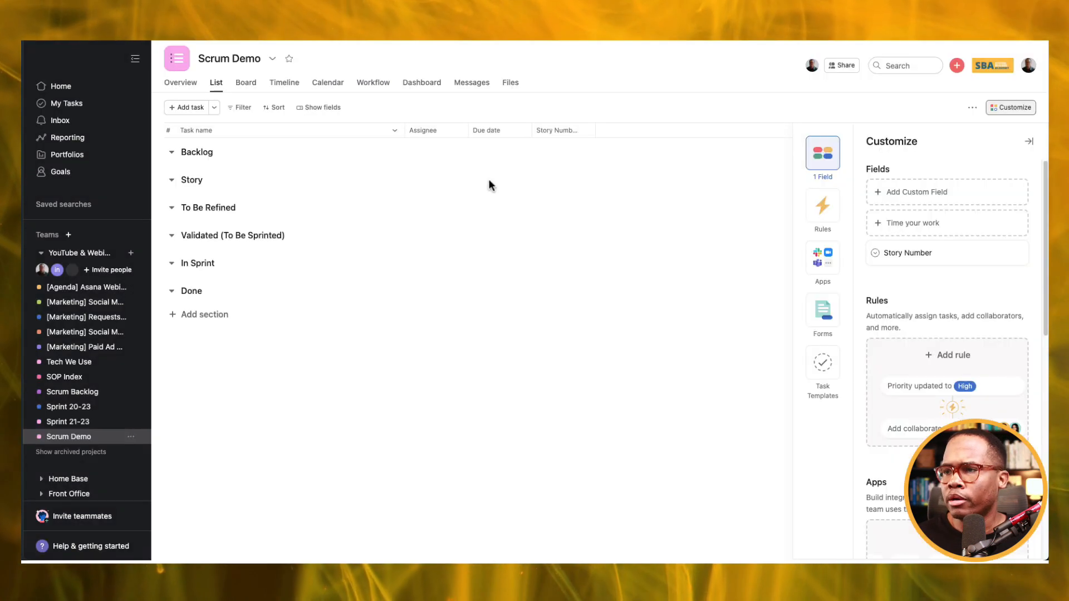
Add the existing Scrum Stage custom field to the project from the field library
click(937, 196)
click(466, 119)
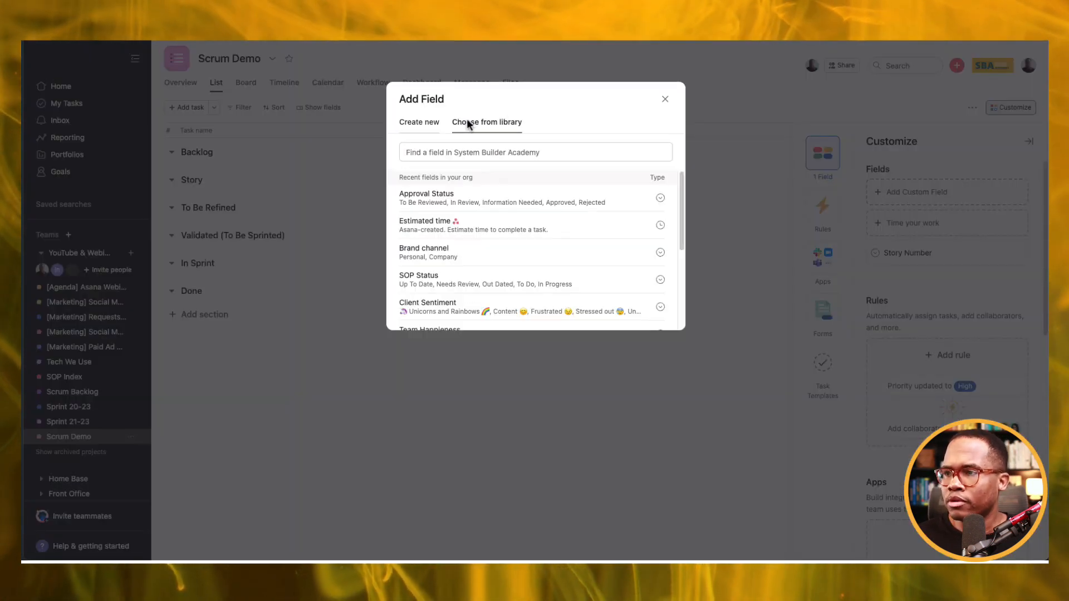
text(Scrum stag)
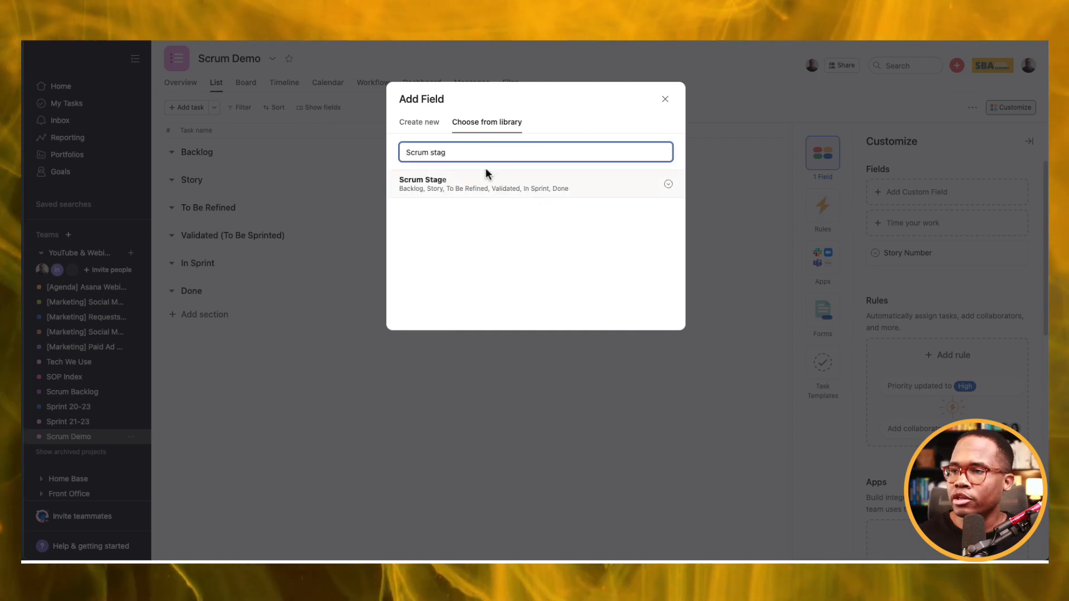
click(465, 192)
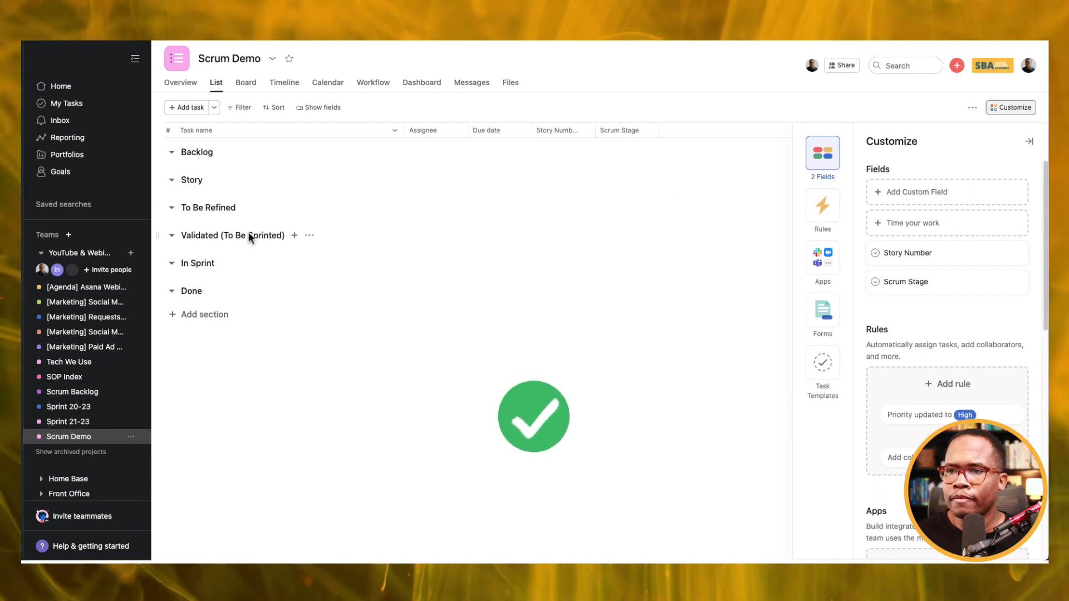
Create a task named "User Portal Improvements" in the Story section
click(195, 156)
click(193, 180)
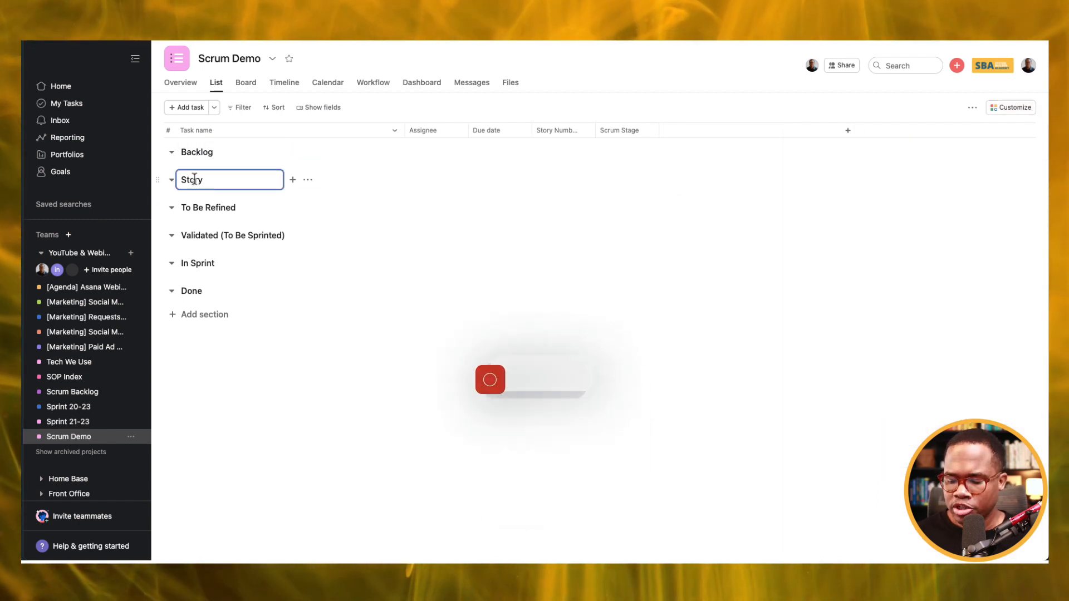
key(Return)
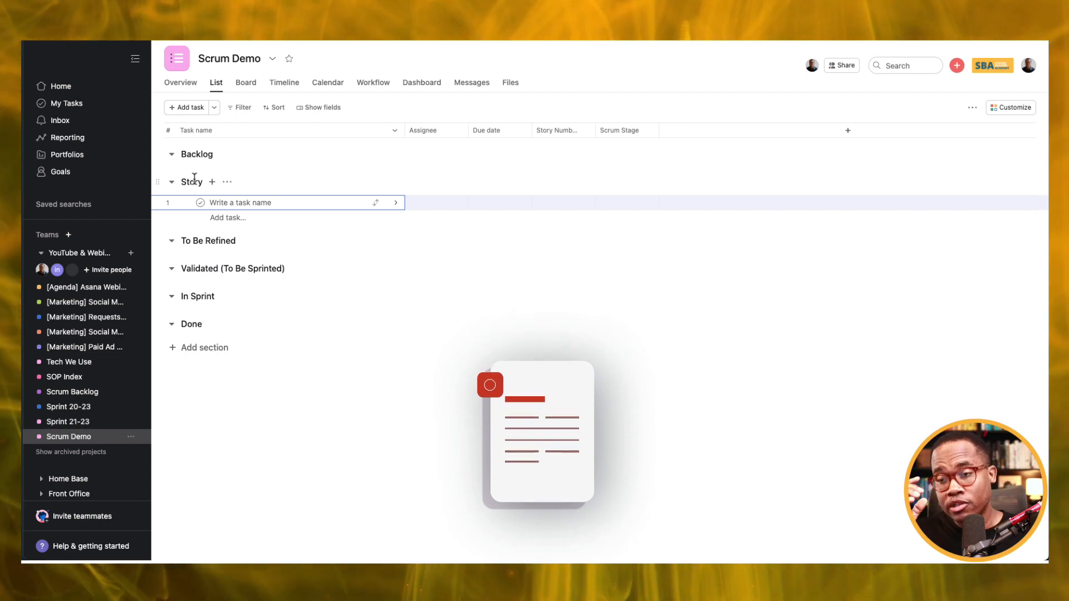
text(User PortalImprovements)
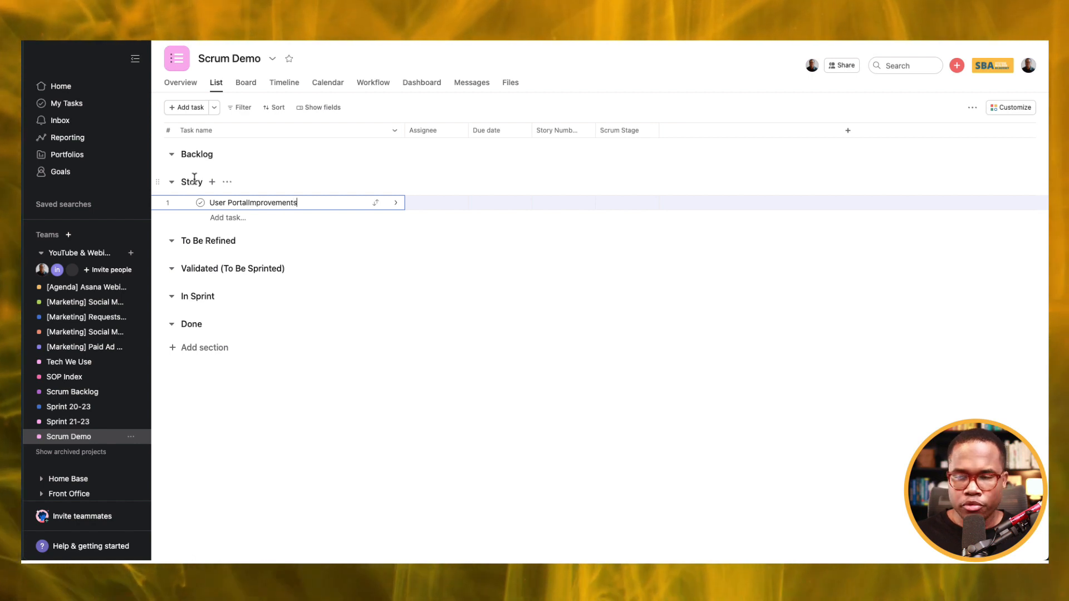
key(Return)
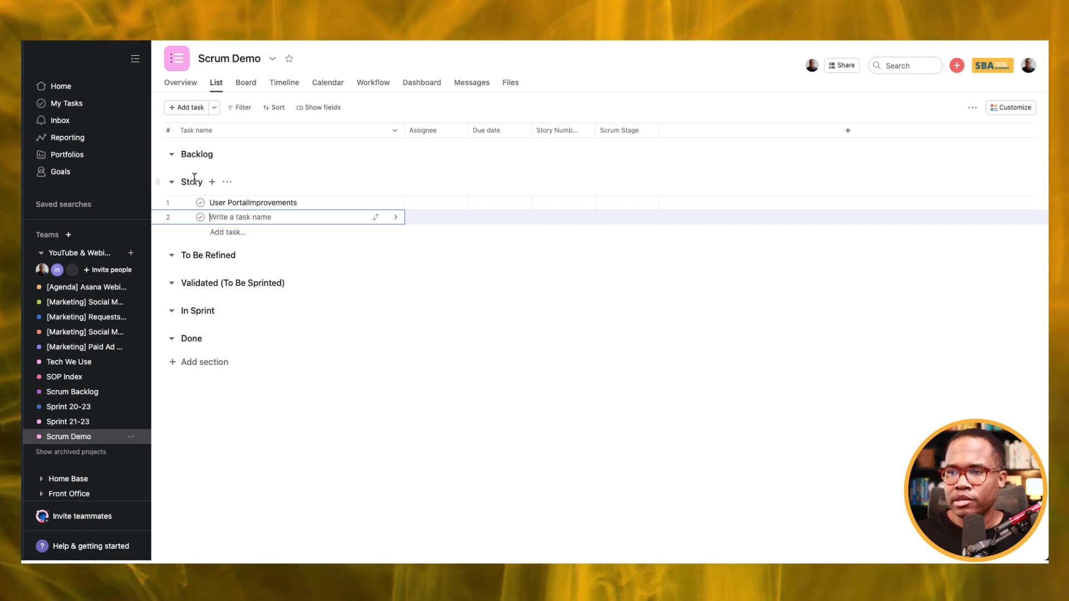
click(249, 203)
click(234, 218)
click(271, 204)
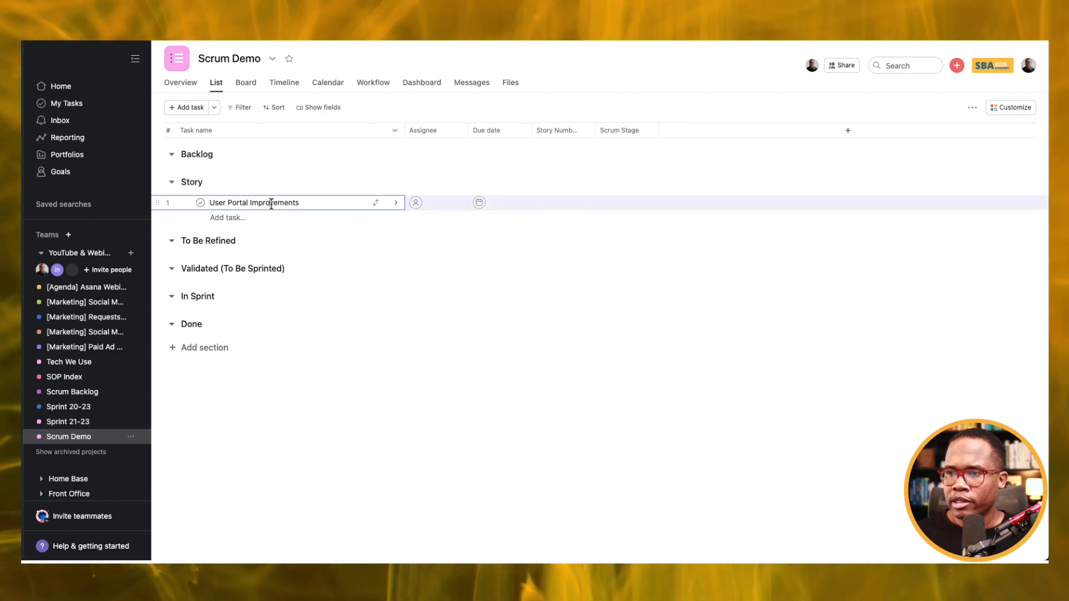
Add a second task named "CSAT Survey Rollout" below User Portal Improvements in the Story section
key(Return)
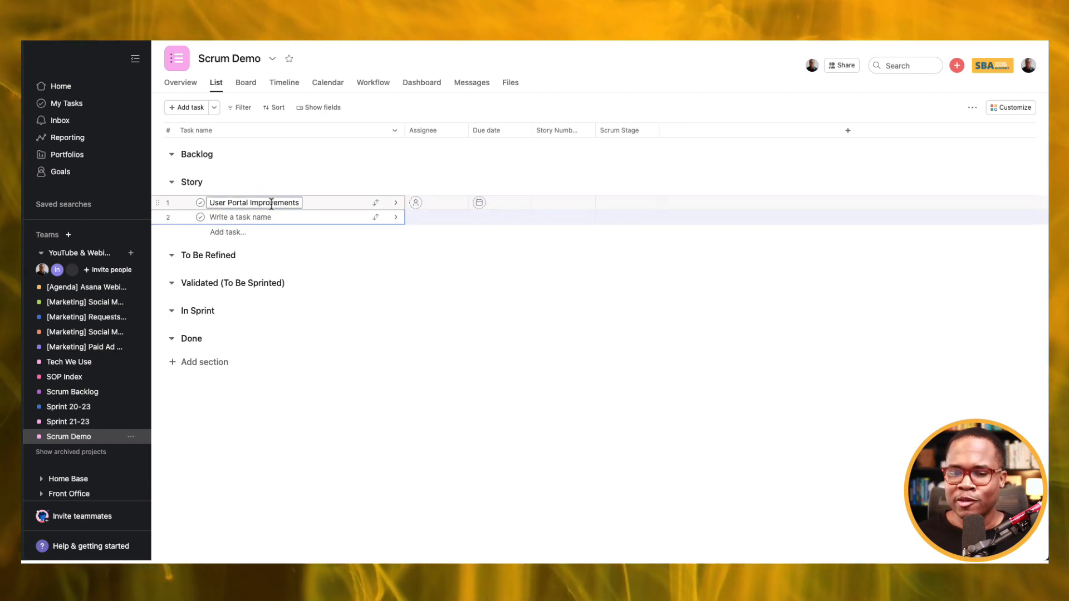
text(CSAT)
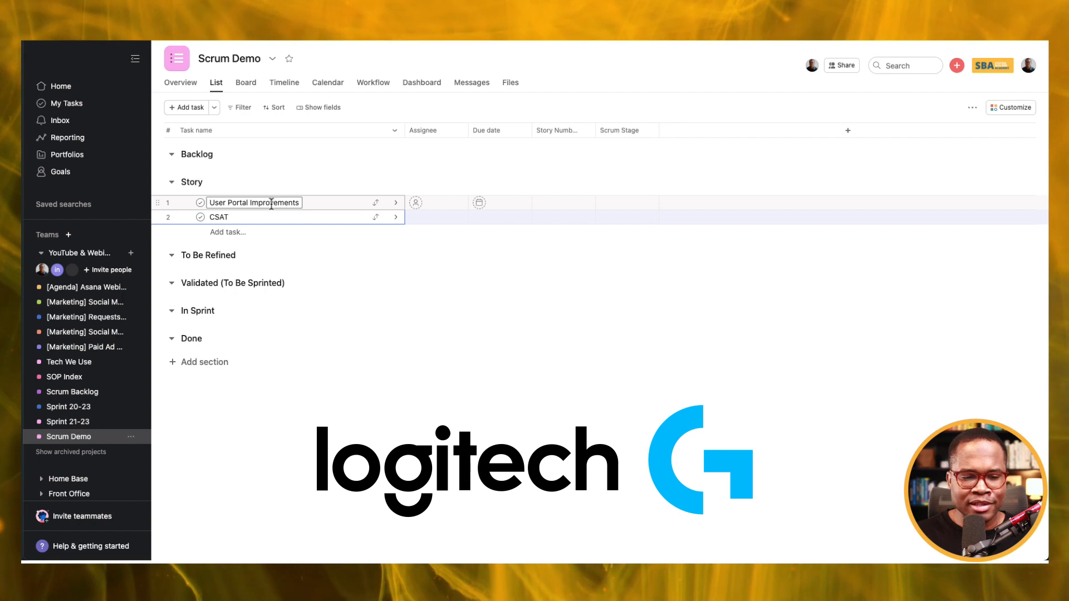
text( Survey )
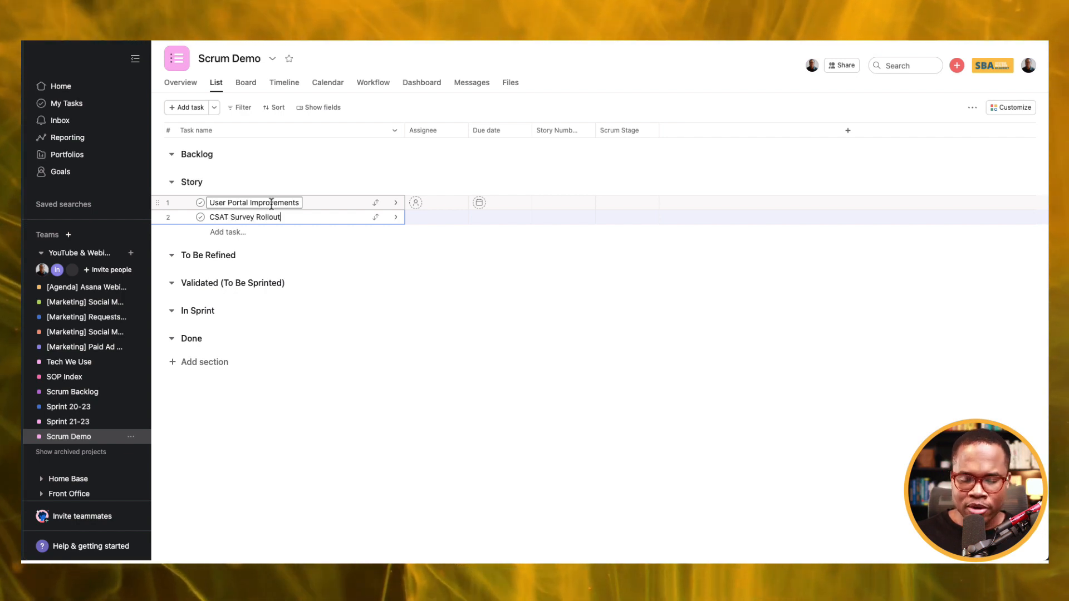
text(Rollout)
key(Return)
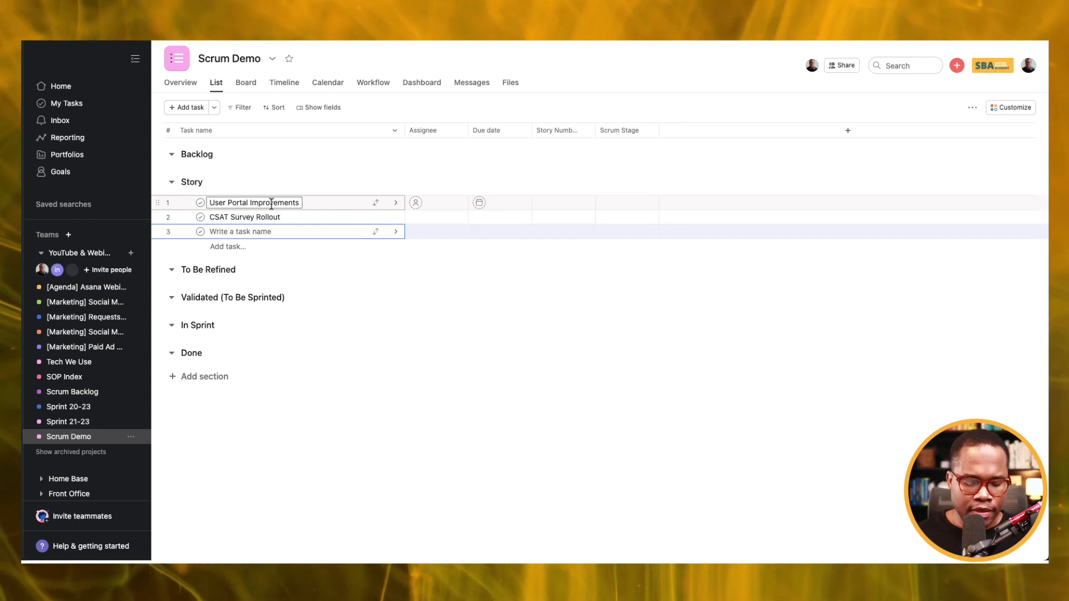
Add a third task named "Abandonned cart Sequence" below CSAT Survey Rollout in the Story section
text(Abandonne)
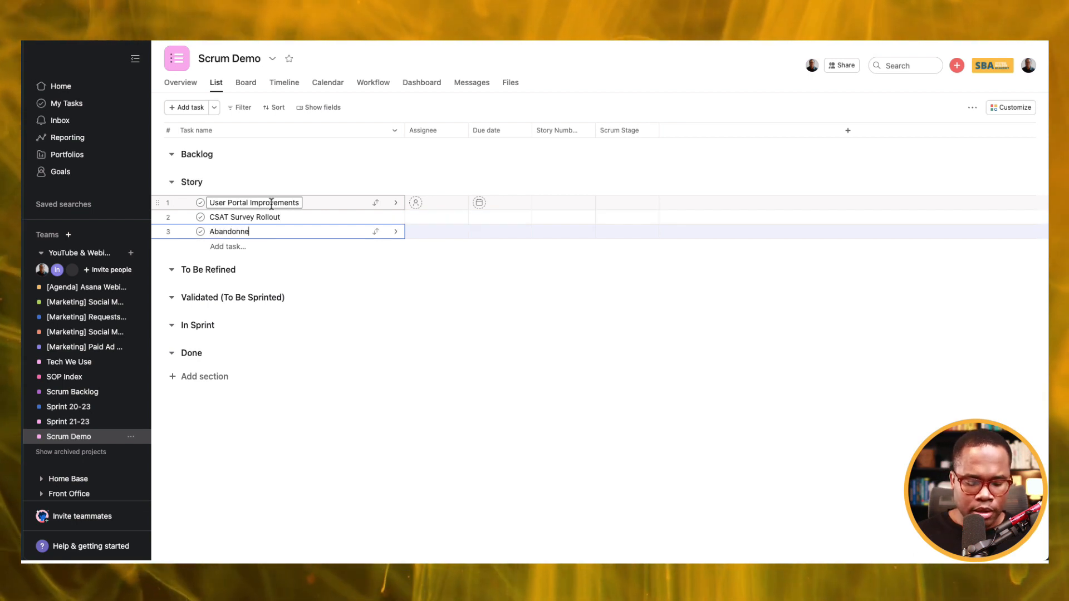
text(d cart Sequences)
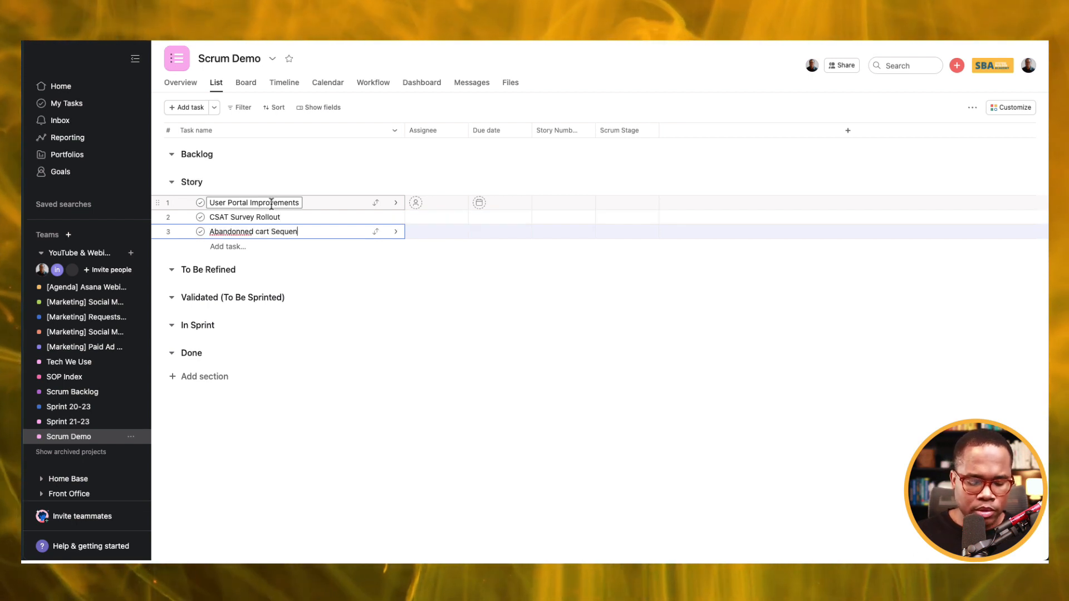
key(BackSpace)
Correct the third story task's name to "Abandoned cart Sequence" in its details, and close the details
click(396, 231)
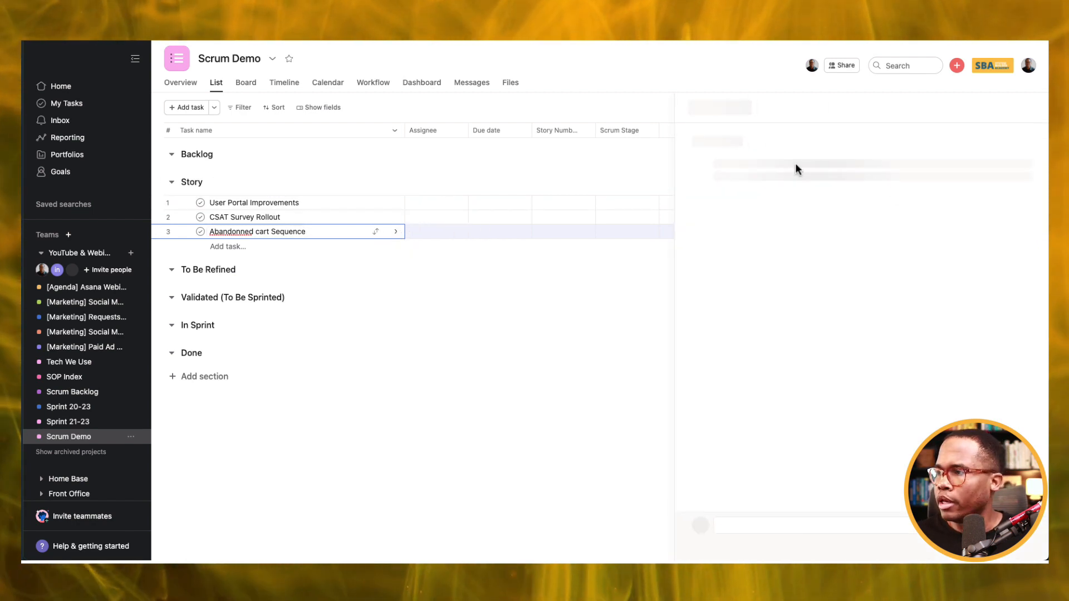
click(754, 146)
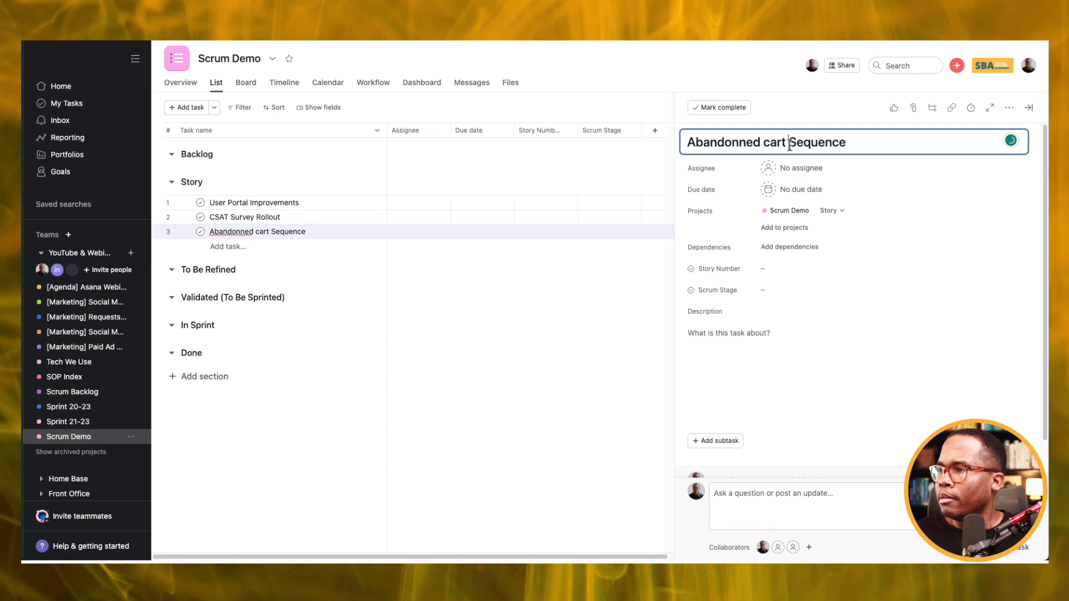
right_click(714, 148)
click(716, 162)
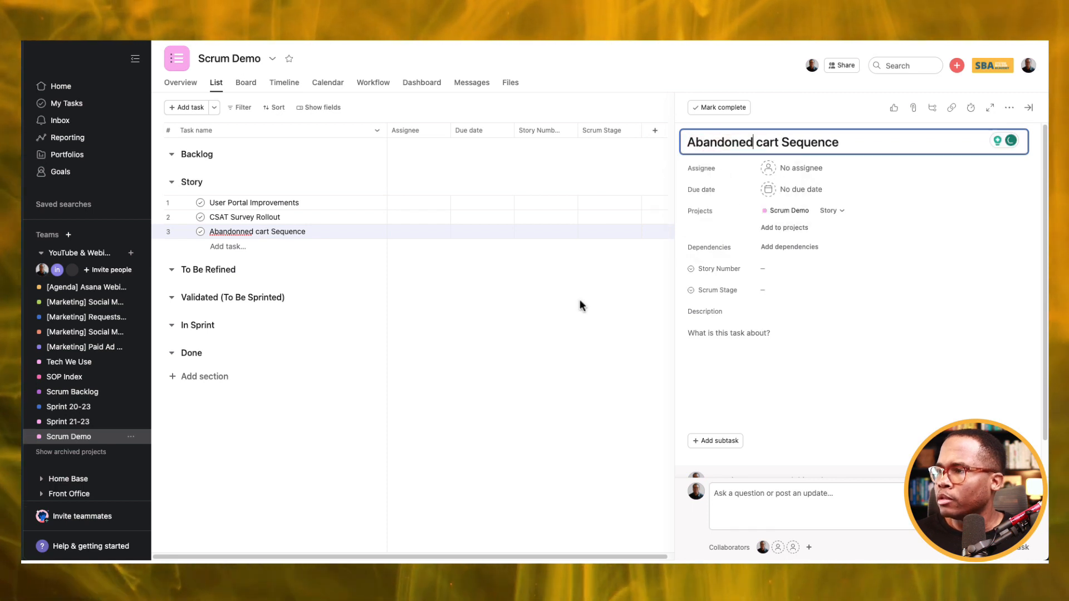
click(460, 342)
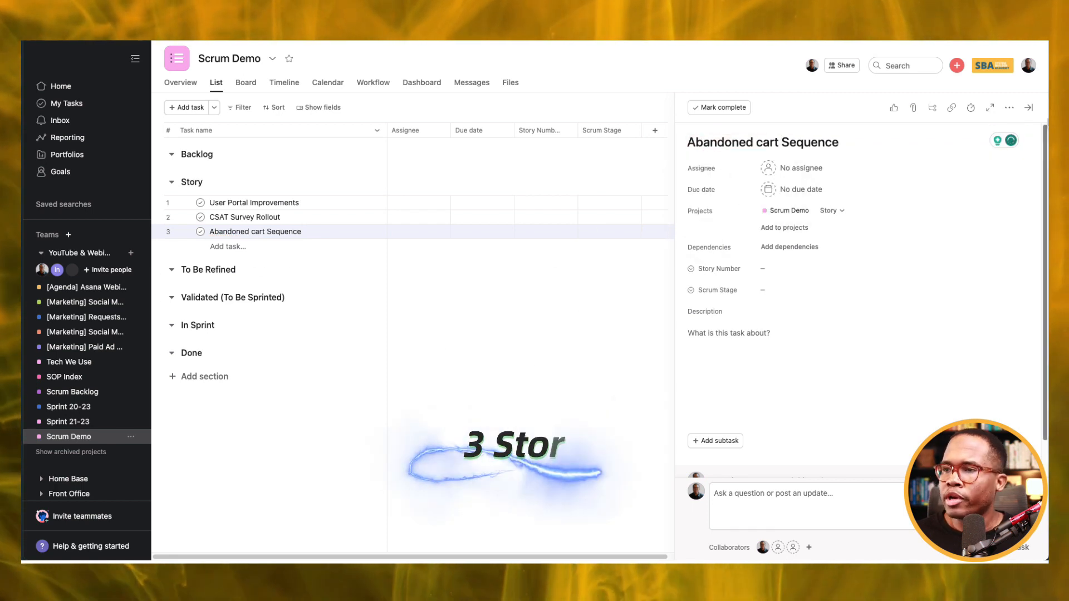
click(1026, 114)
Set Story Number to Story 1 for all three tasks in the Story section at once
click(262, 202)
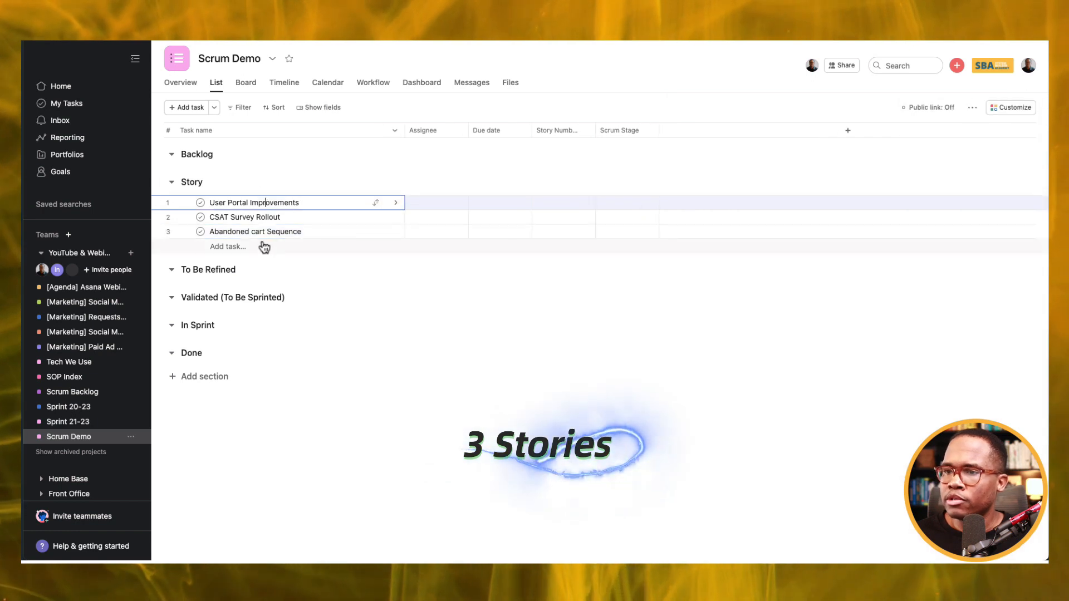
shift+click(262, 231)
click(568, 201)
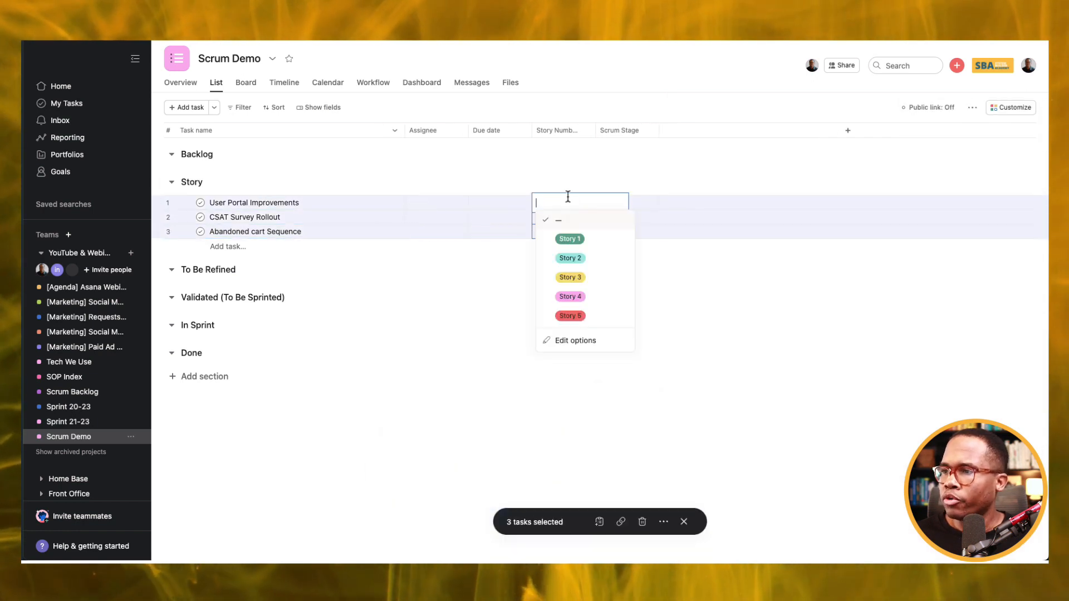
click(568, 239)
click(684, 521)
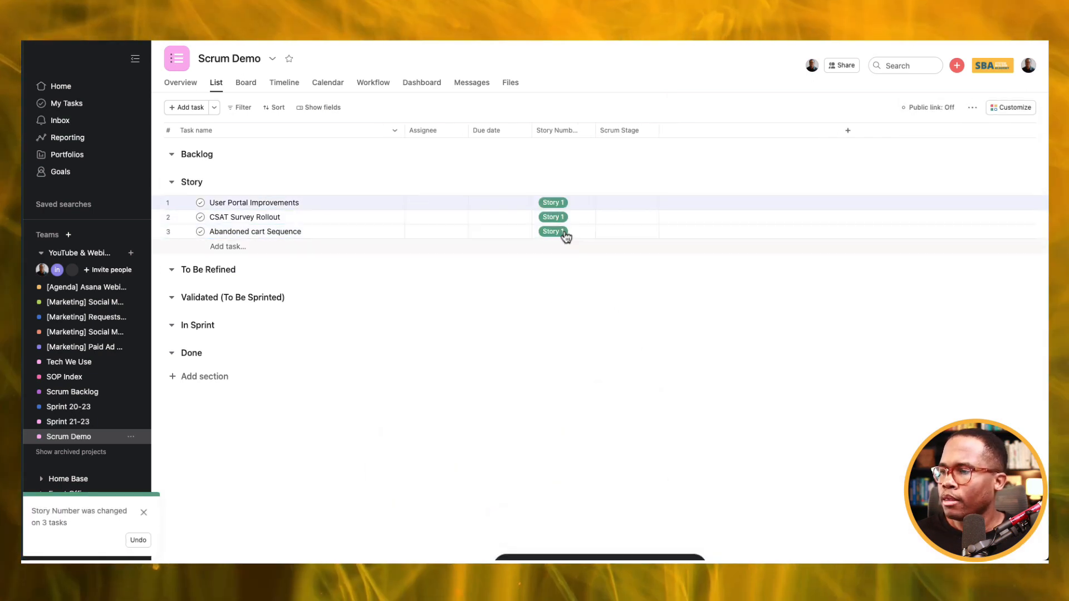
Set Story Number to Story 2 for CSAT Survey Rollout and Story 3 for Abandoned cart Sequence
click(563, 217)
click(569, 272)
click(560, 232)
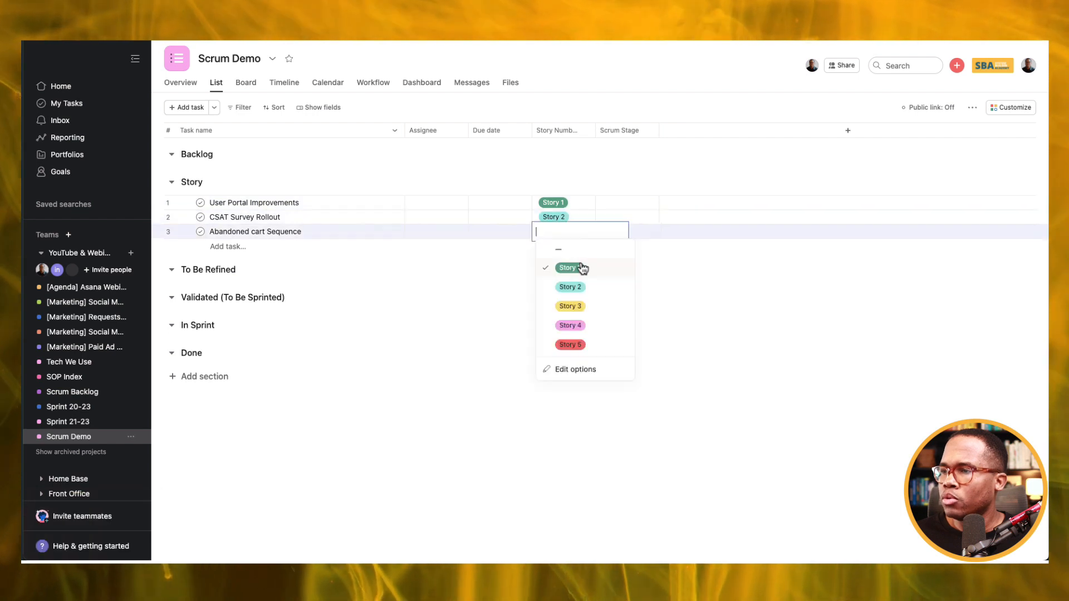
click(570, 306)
Create three tasks named Portal 1, Portal 2 and Portal 3 in the Backlog section
click(190, 156)
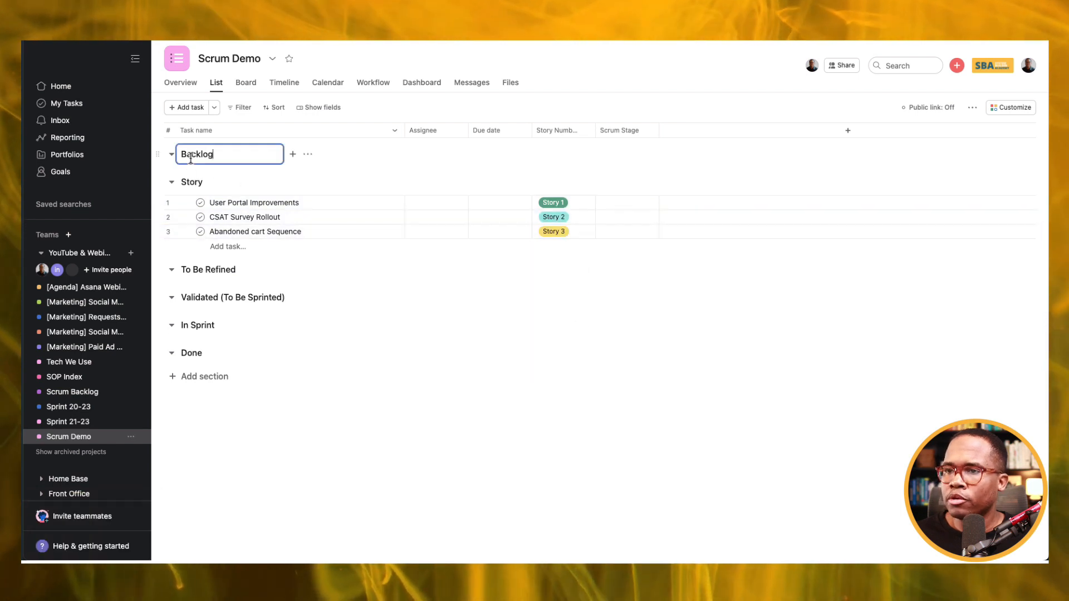
key(Return)
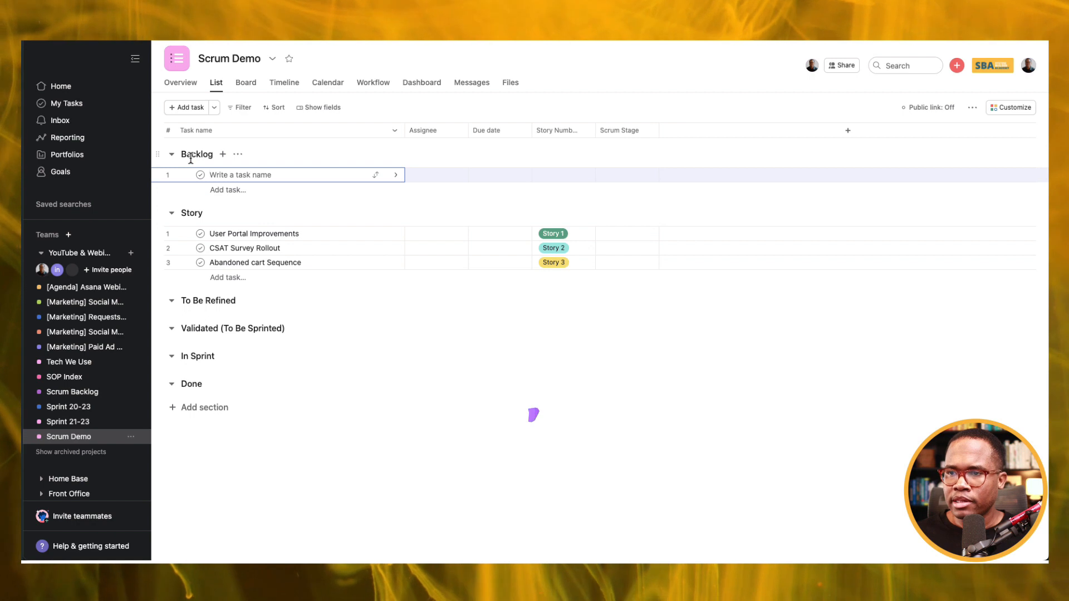
text(Portal 1)
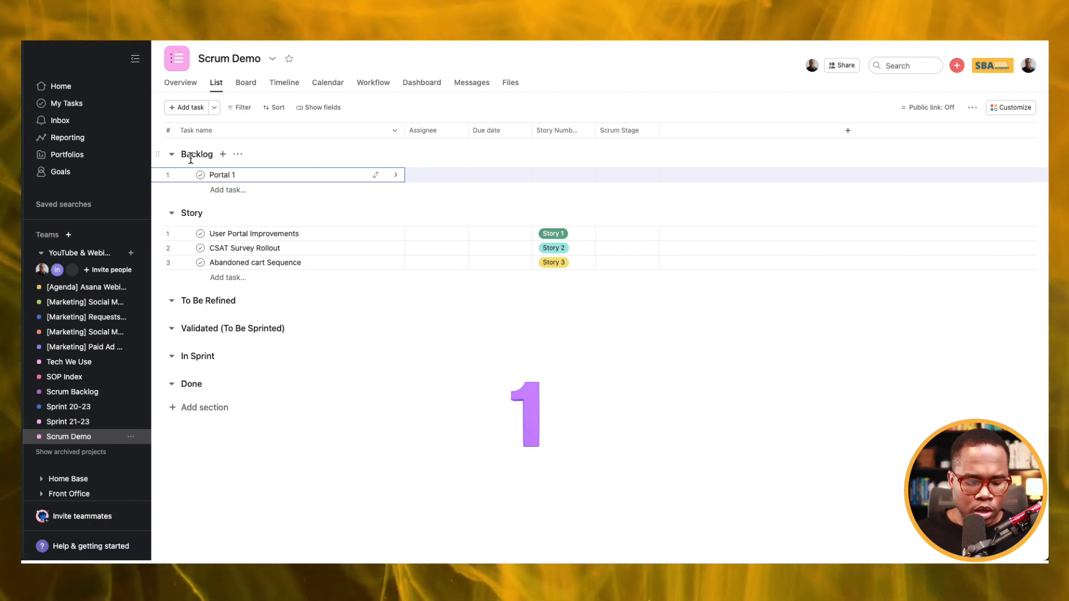
key(super+a)
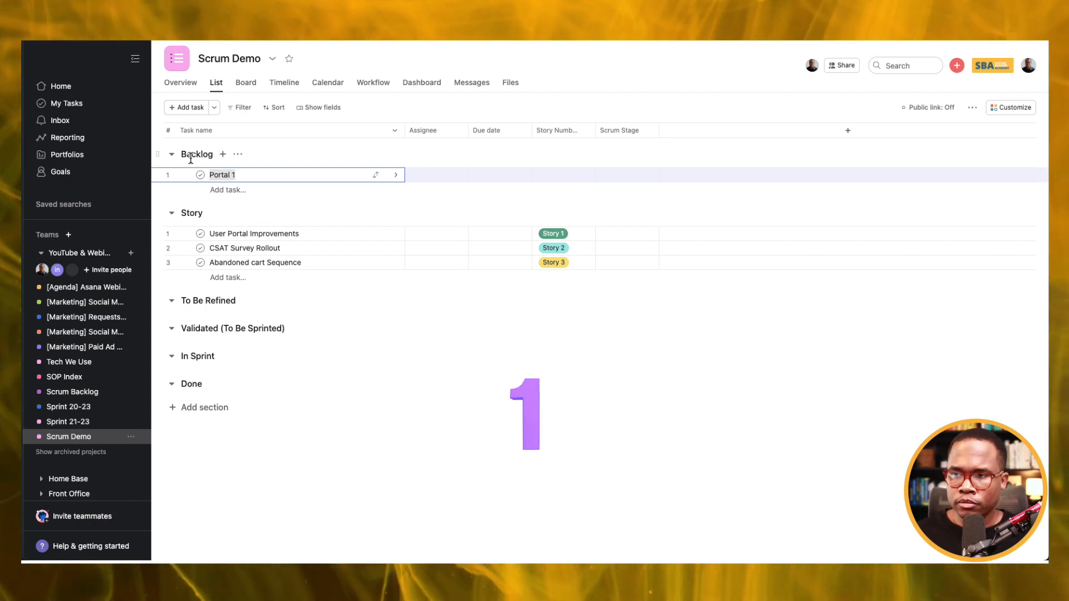
key(super+c)
key(Return)
key(super+v)
key(Return)
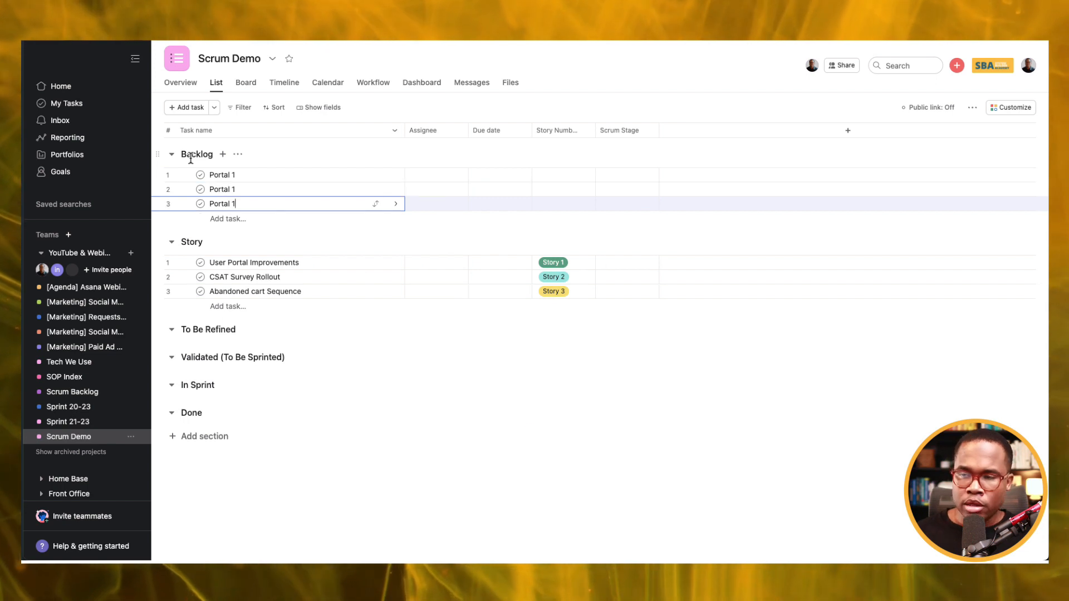
text(2)
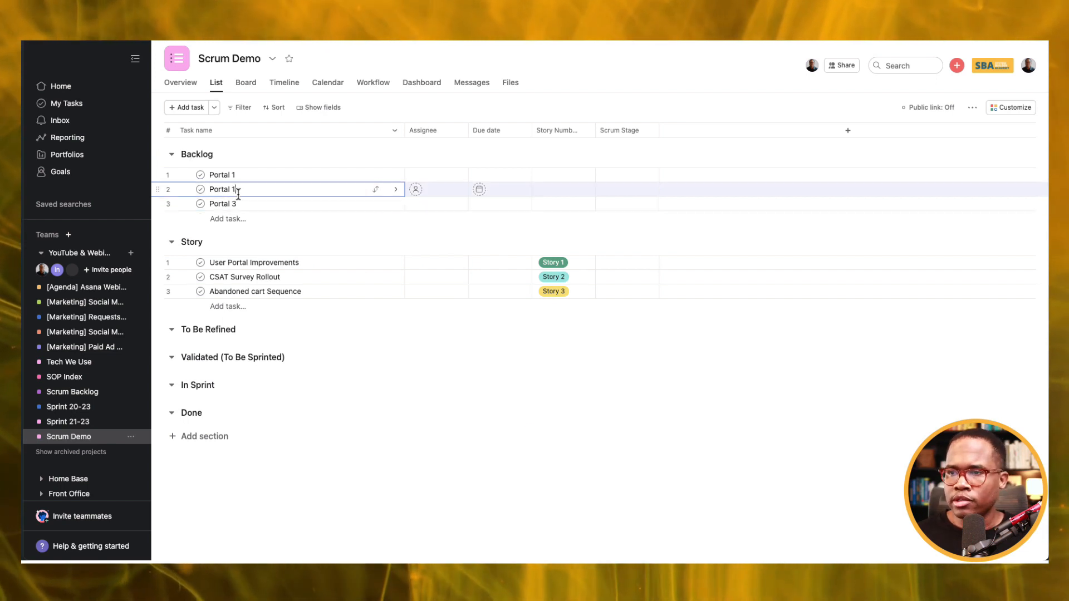
key(Escape)
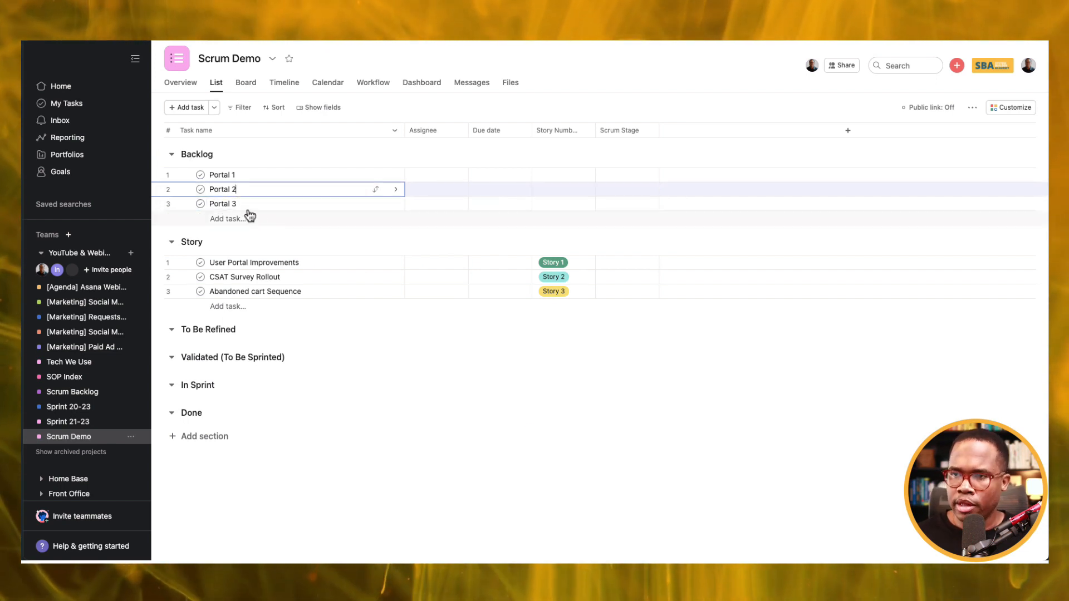
Add three tasks named CSAT 1, CSAT 2 and CSAT 3 below Portal 3 in the Backlog section
click(233, 204)
key(Return)
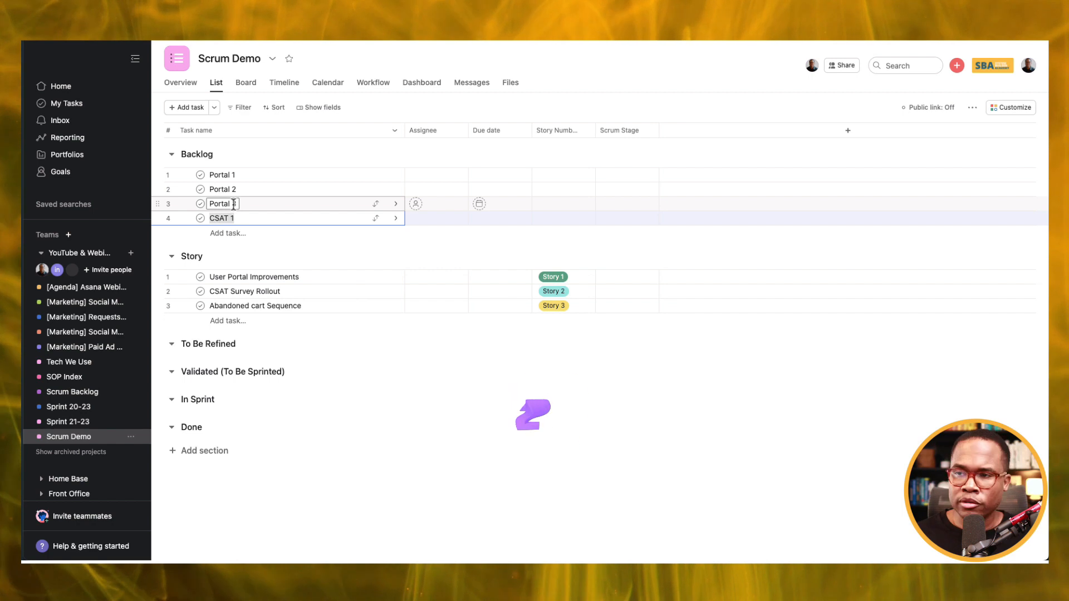
key(Return)
key(Return)
key(ctrl+v)
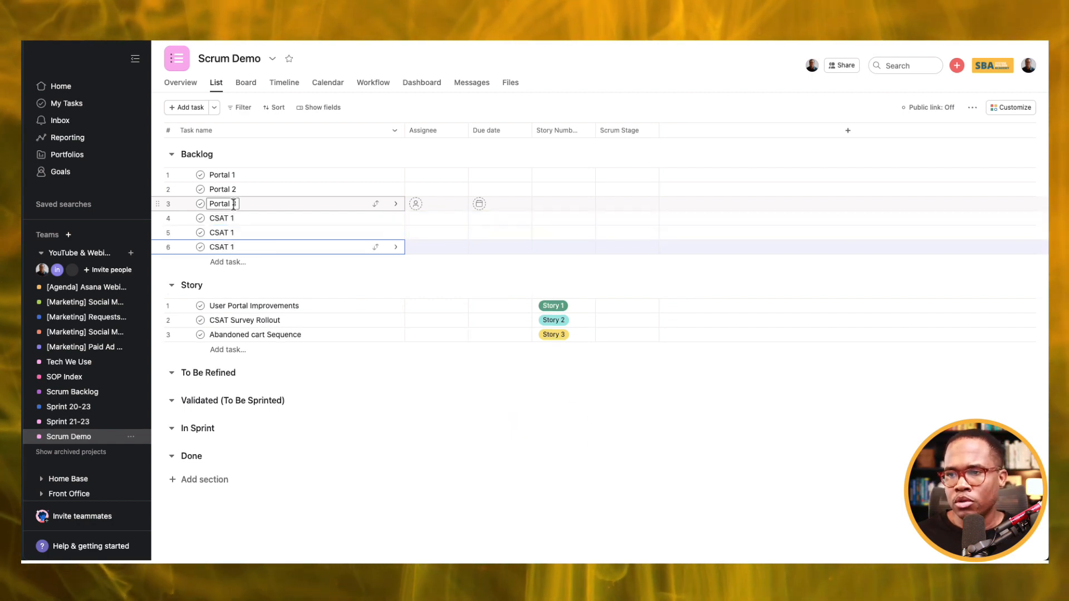
click(237, 234)
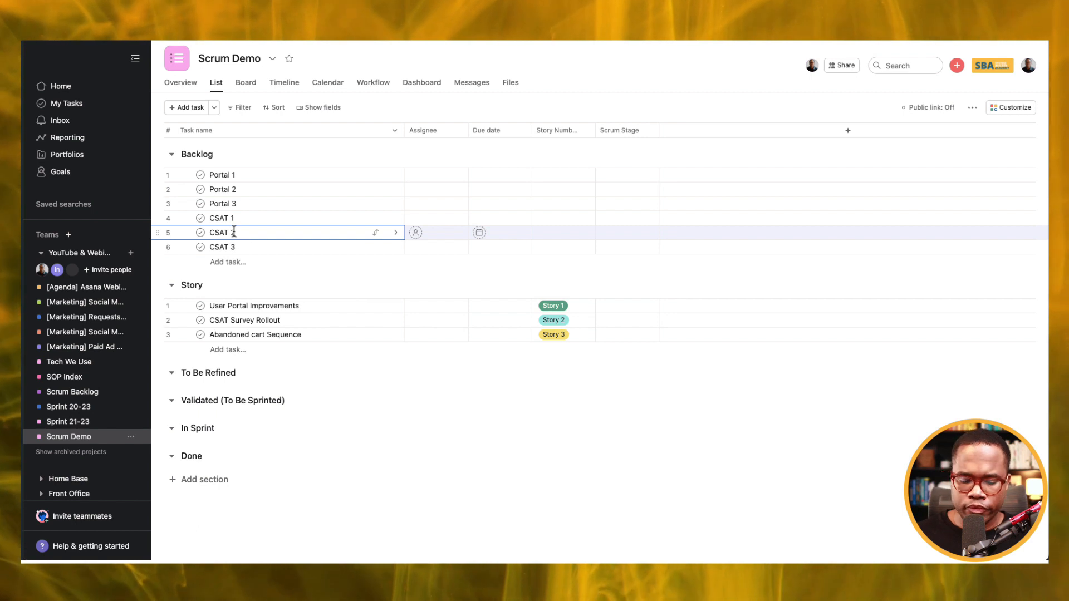
Add three tasks named Cart 1, Cart 2 and Cart 3 below CSAT 3 in the Backlog section
click(246, 247)
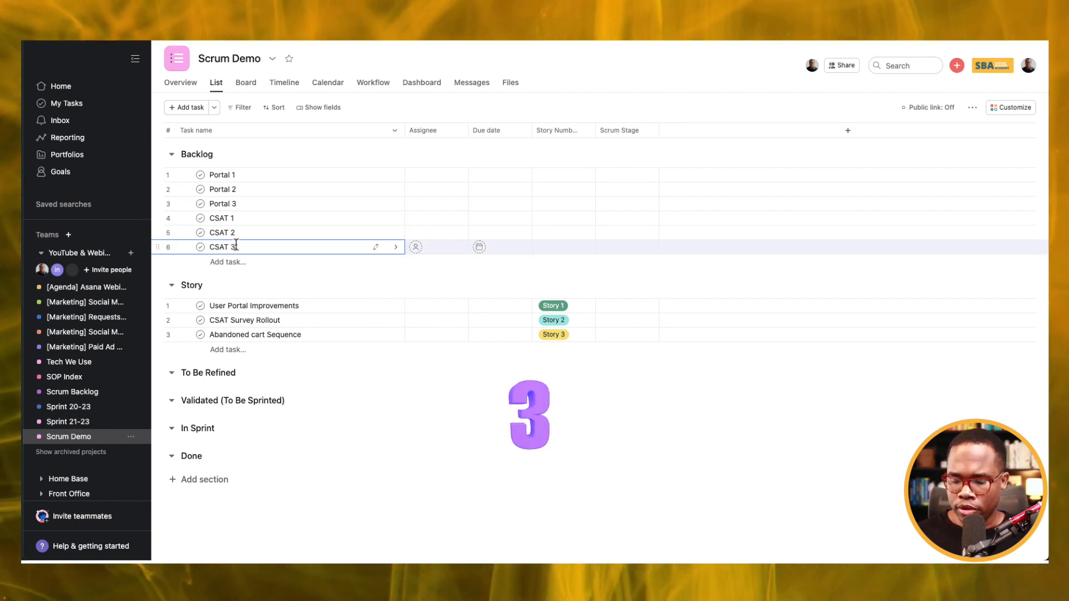
key(Return)
text(Cart 1)
key(Return)
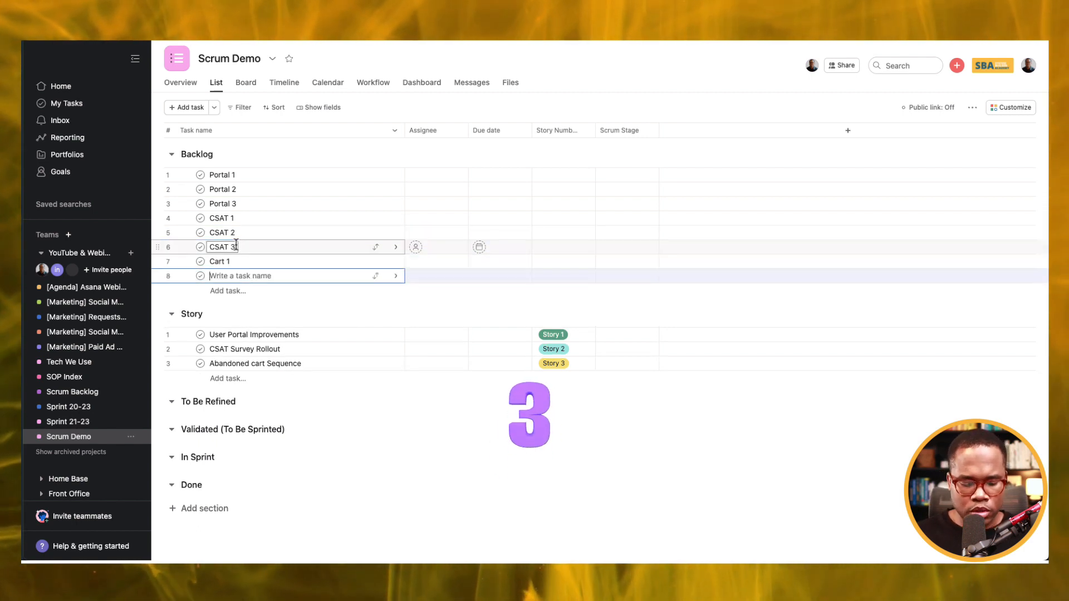
text(Cart 2)
key(Return)
text(Cart 3)
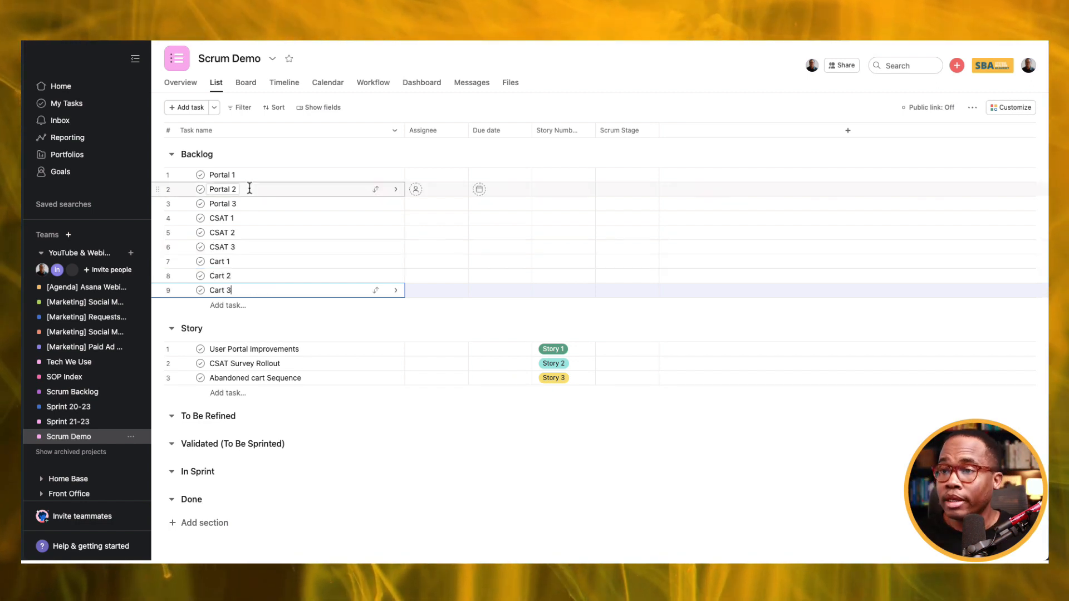
Set Story Number to Story 1 for the three Portal tasks in the Backlog section
click(229, 175)
shift+click(220, 203)
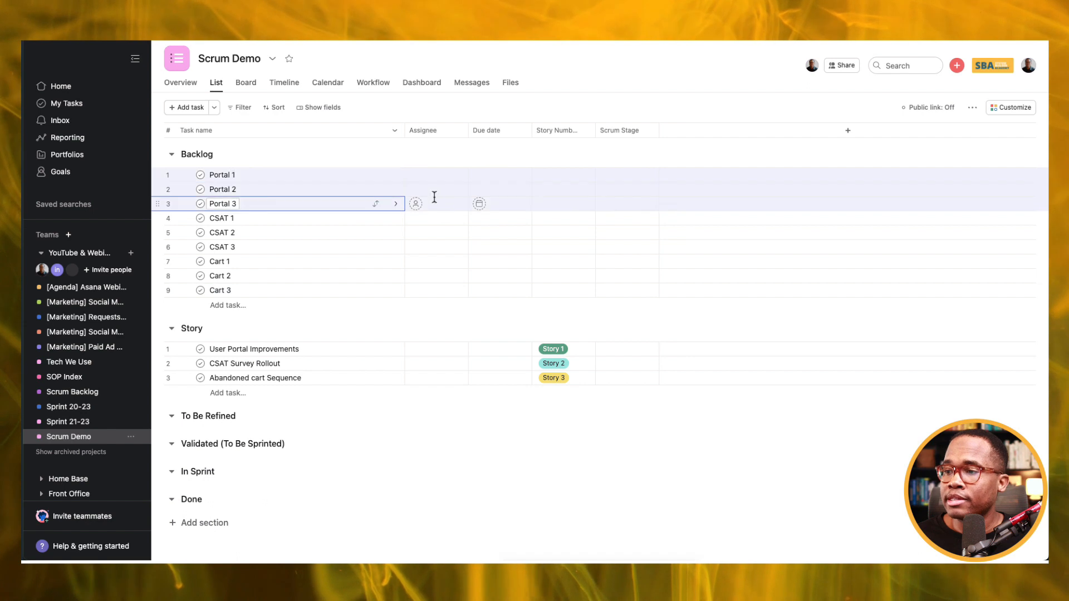
click(568, 176)
click(569, 211)
Set Story Number to Story 2 for the three CSAT tasks in the Backlog section
click(222, 218)
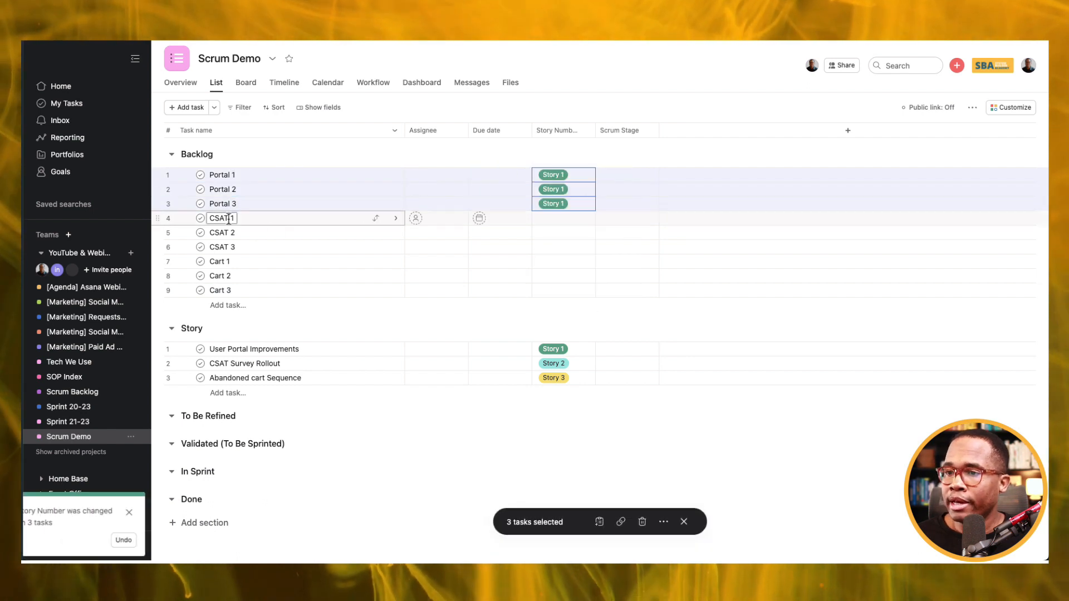
shift+click(222, 246)
click(561, 220)
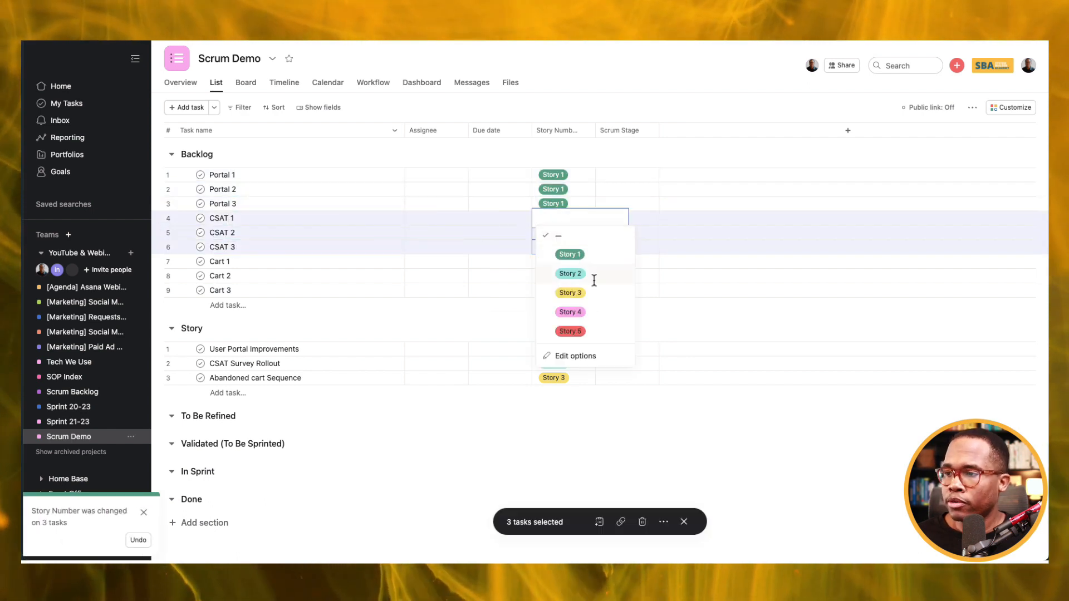
click(574, 273)
Set Story Number to Story 3 for the three Cart tasks in the Backlog section
click(222, 261)
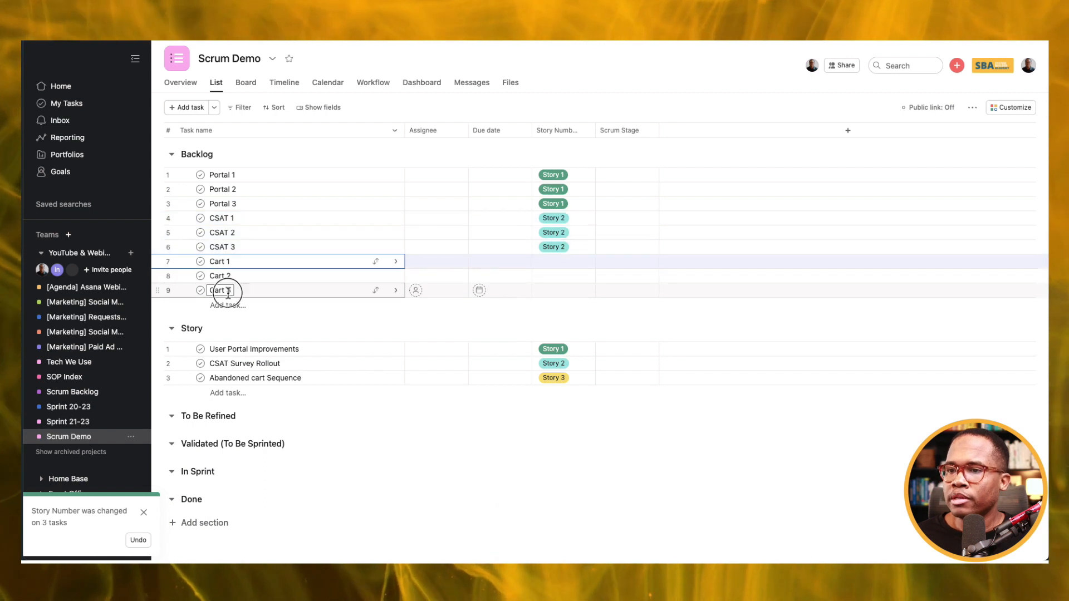
shift+click(221, 290)
click(540, 261)
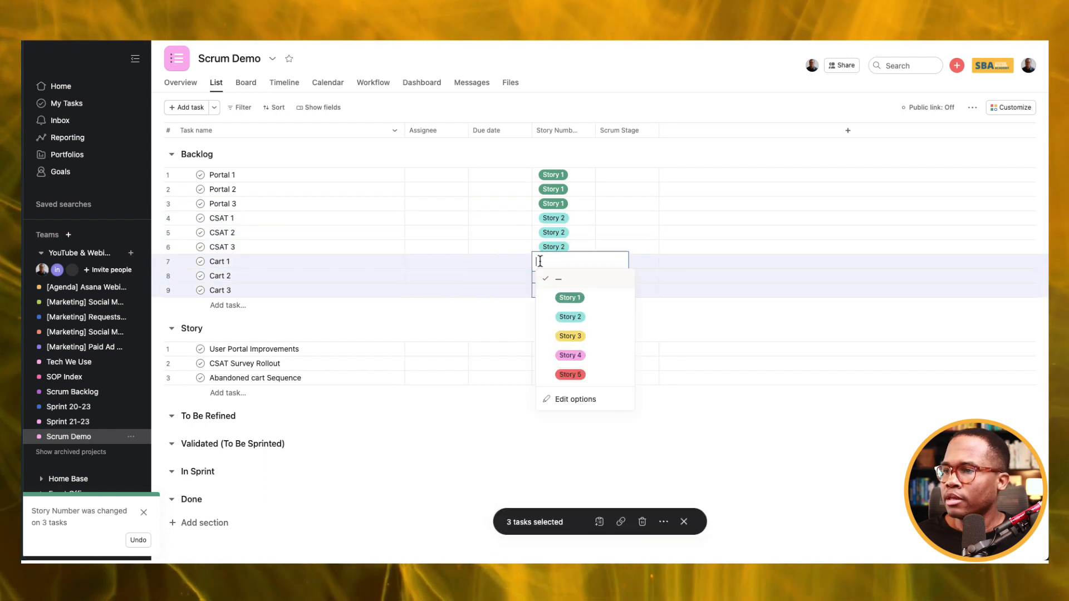
click(570, 336)
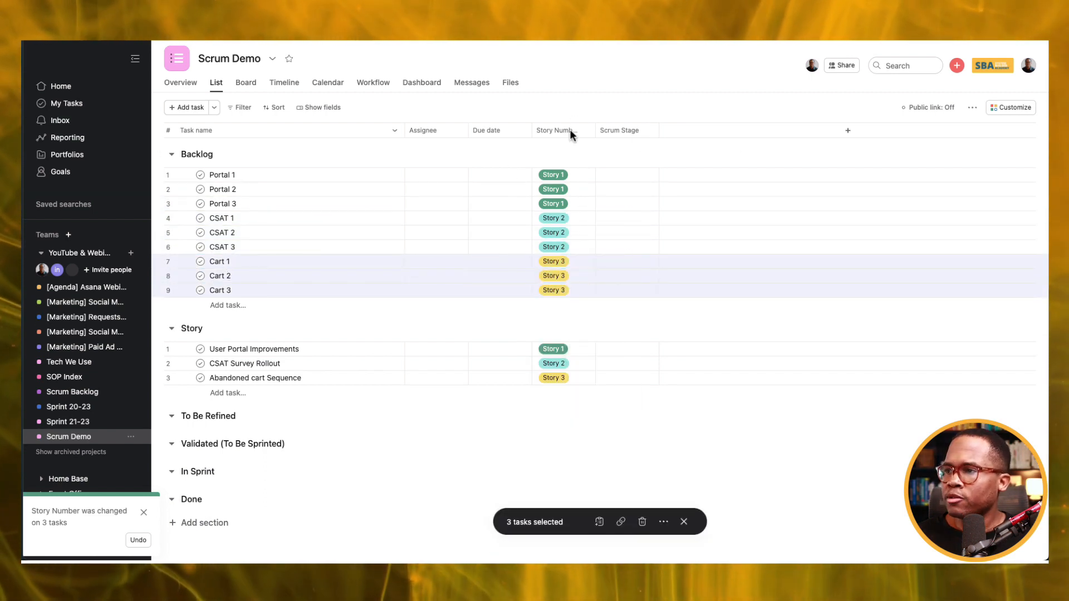
Set Scrum Stage to Backlog for all nine tasks from Portal 1 to Cart 3 in the Backlog section
click(217, 174)
click(222, 290)
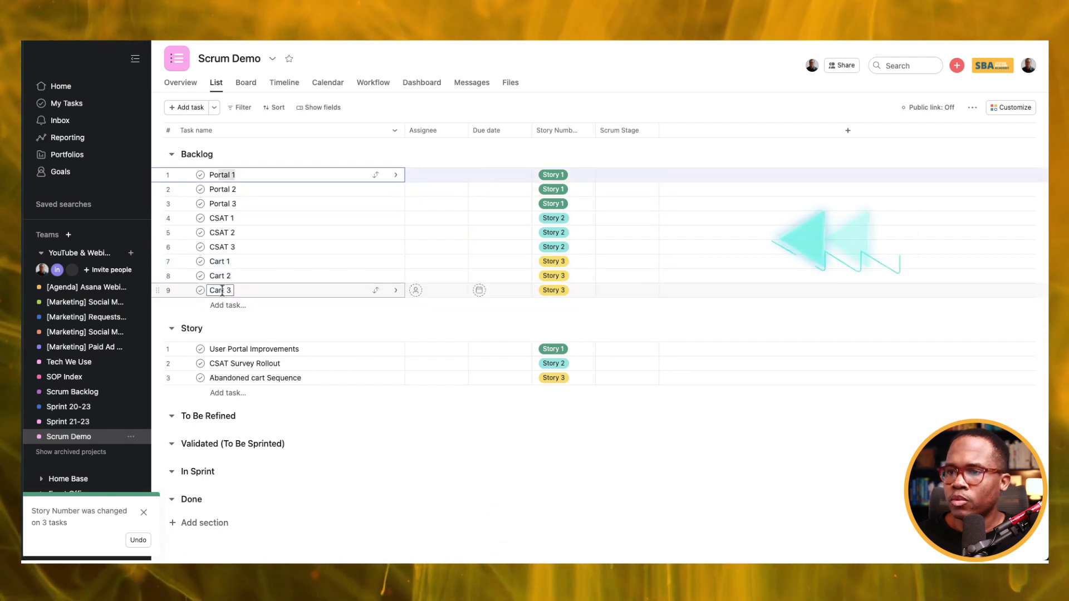
shift+click(222, 290)
click(616, 175)
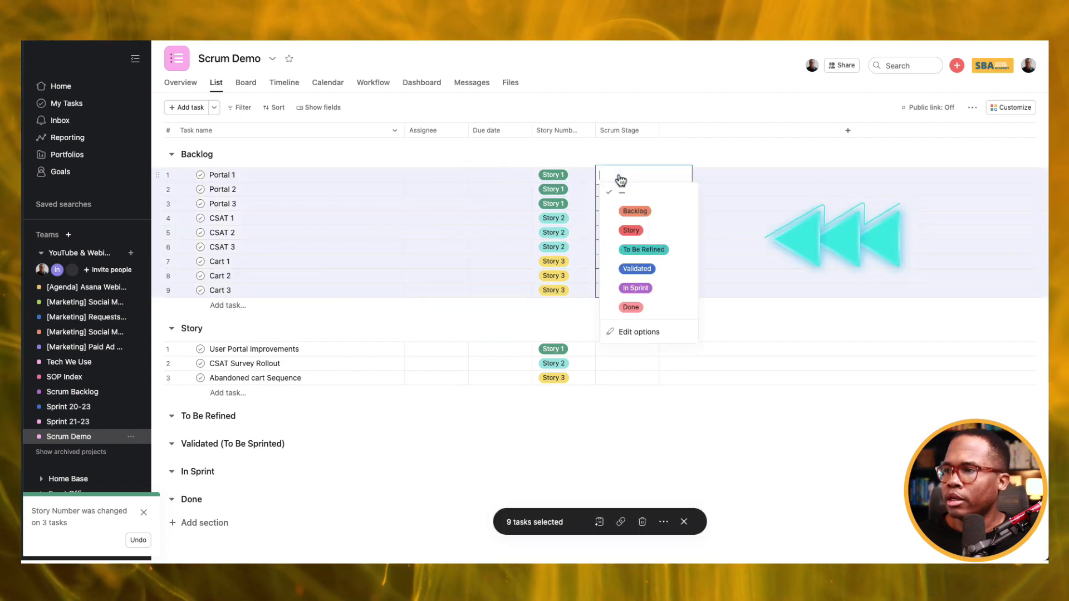
click(633, 211)
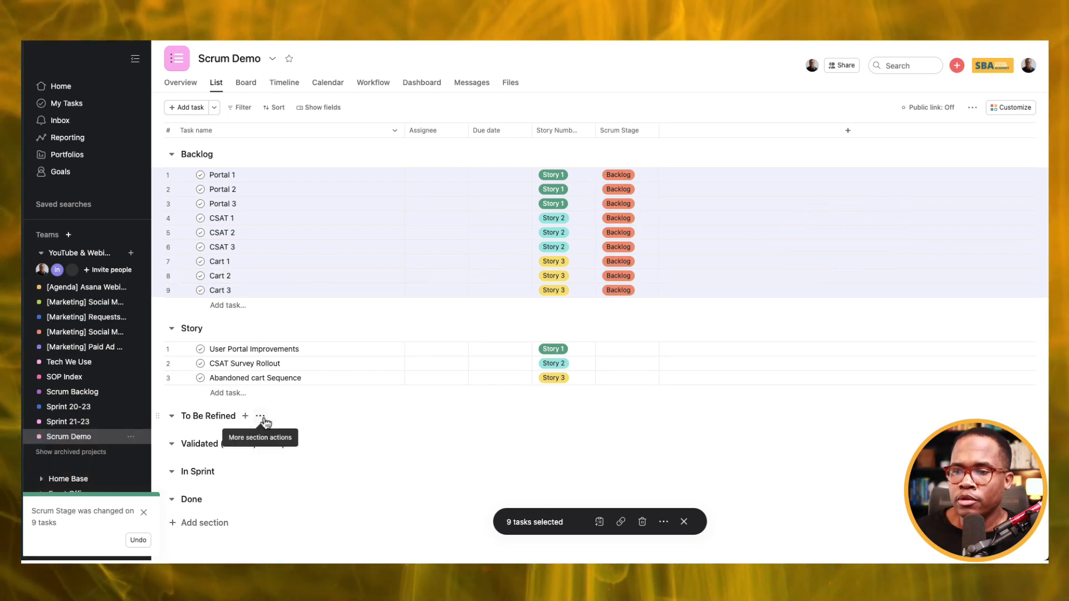
Start a rule on the To Be Refined section and add a second trigger for Scrum Stage set to To Be Refined
click(260, 417)
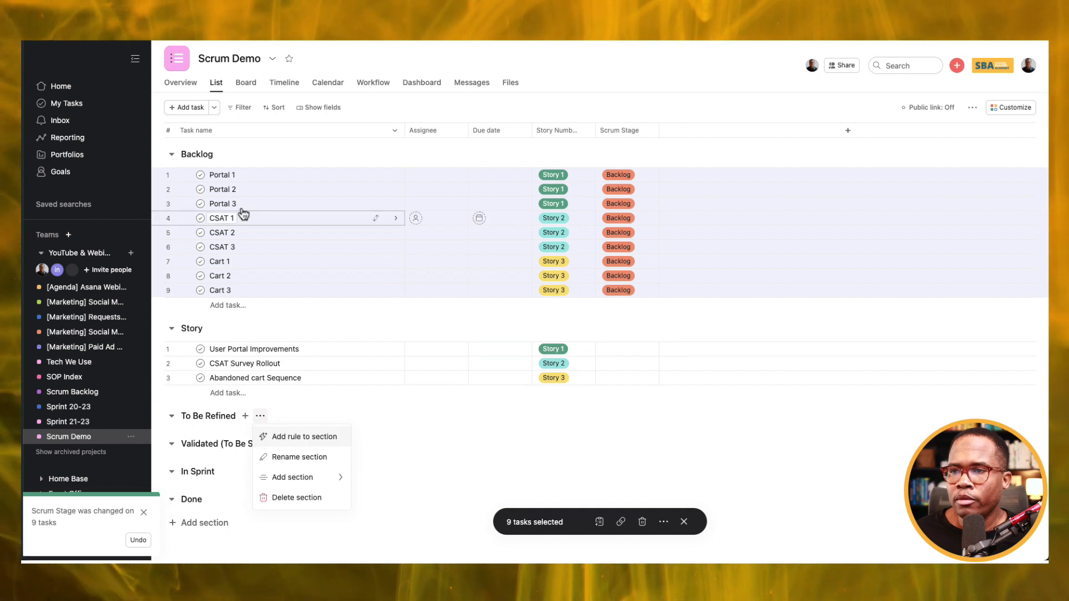
click(295, 438)
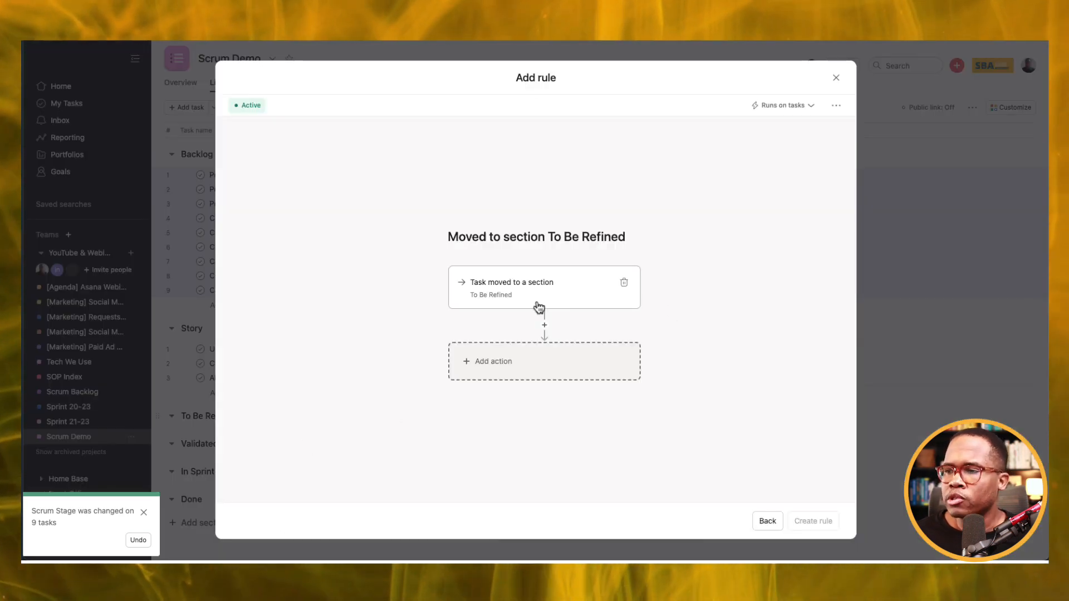
click(545, 326)
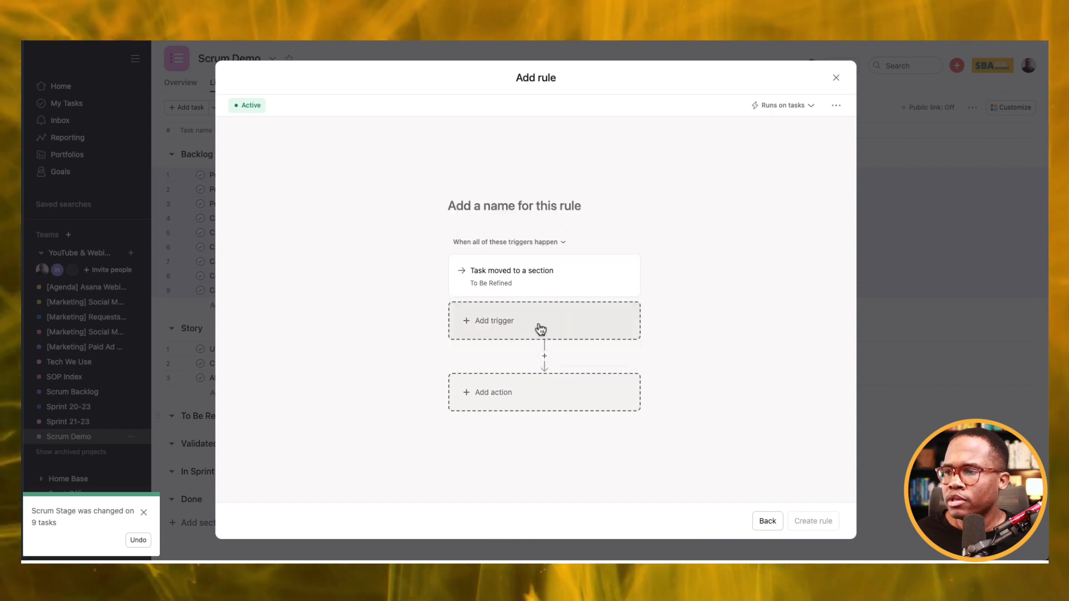
scroll(724, 423, down, 3)
click(726, 337)
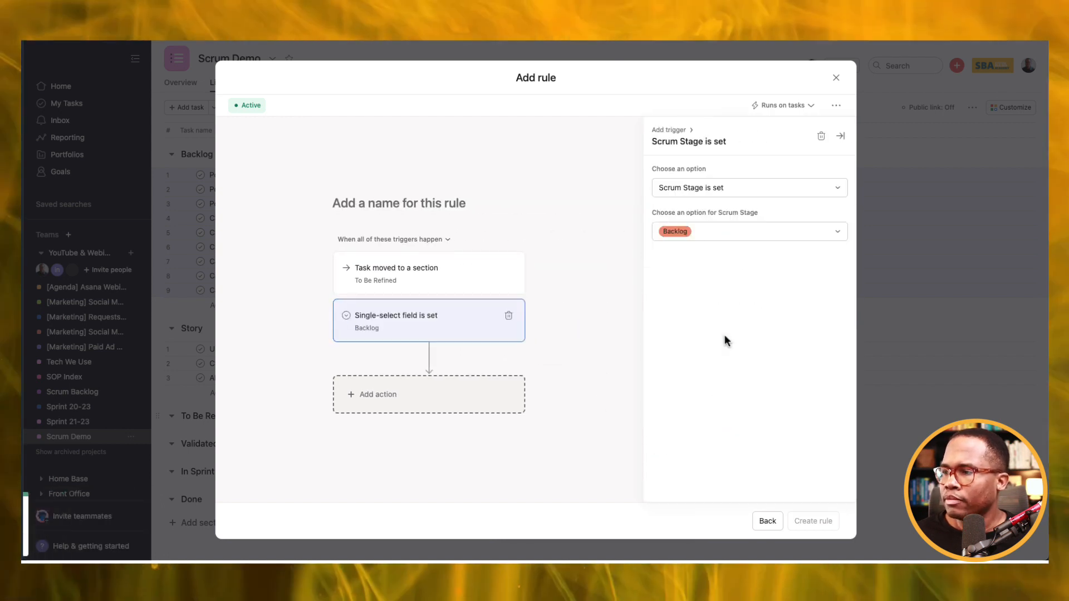
click(740, 232)
click(681, 290)
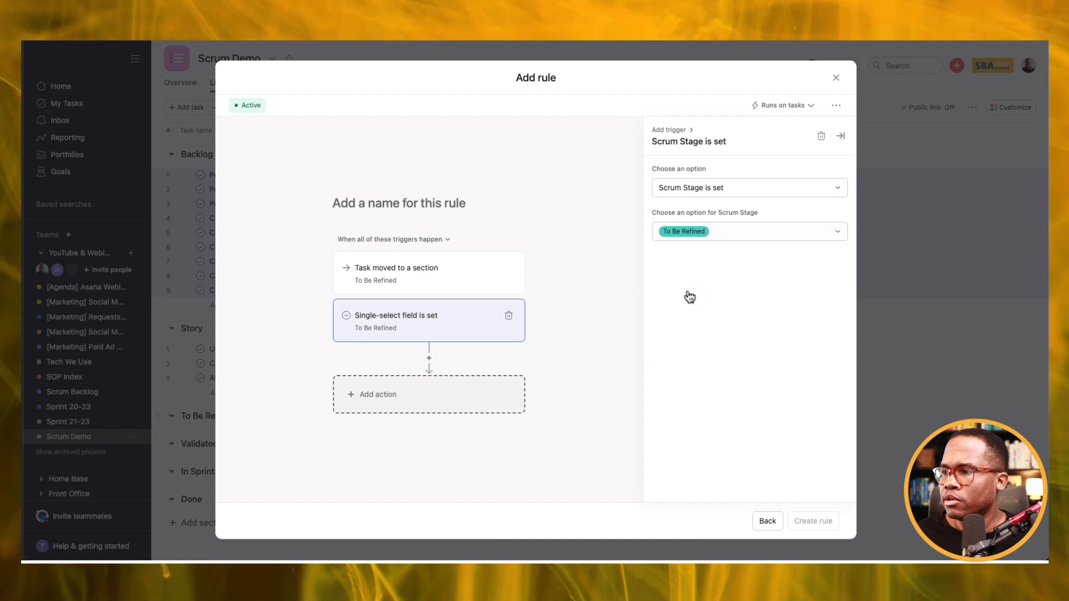
Add a rule action that moves the task to the To Be Refined section
click(458, 410)
click(770, 231)
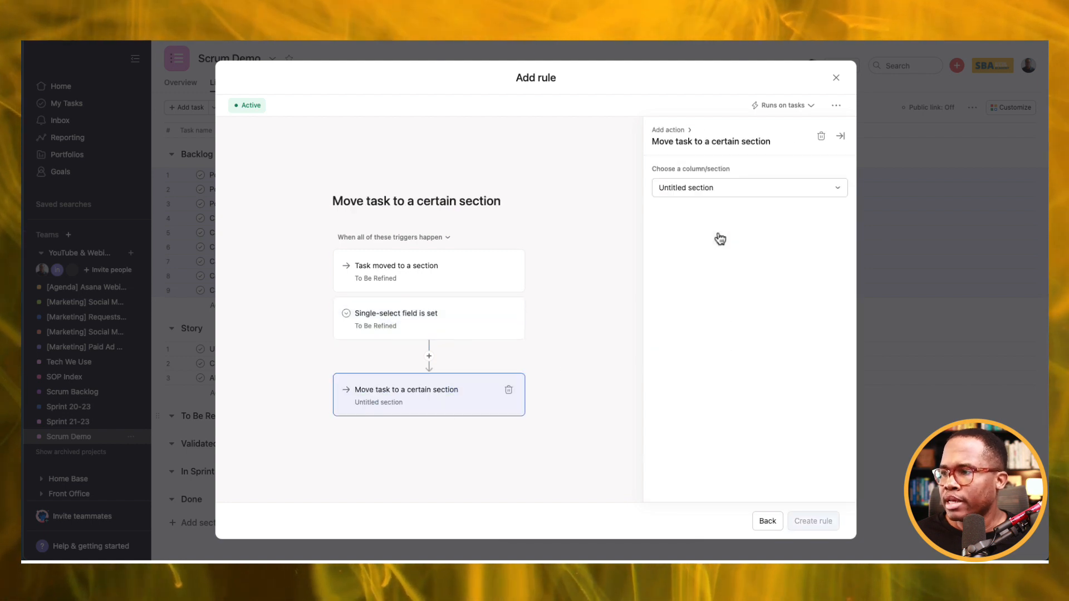
click(755, 189)
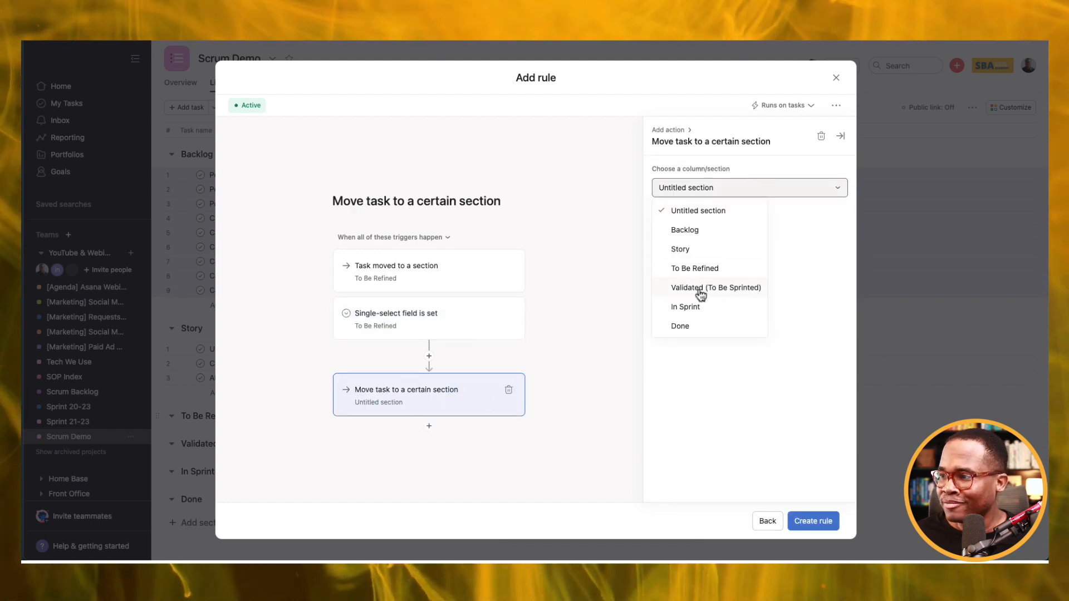
click(700, 267)
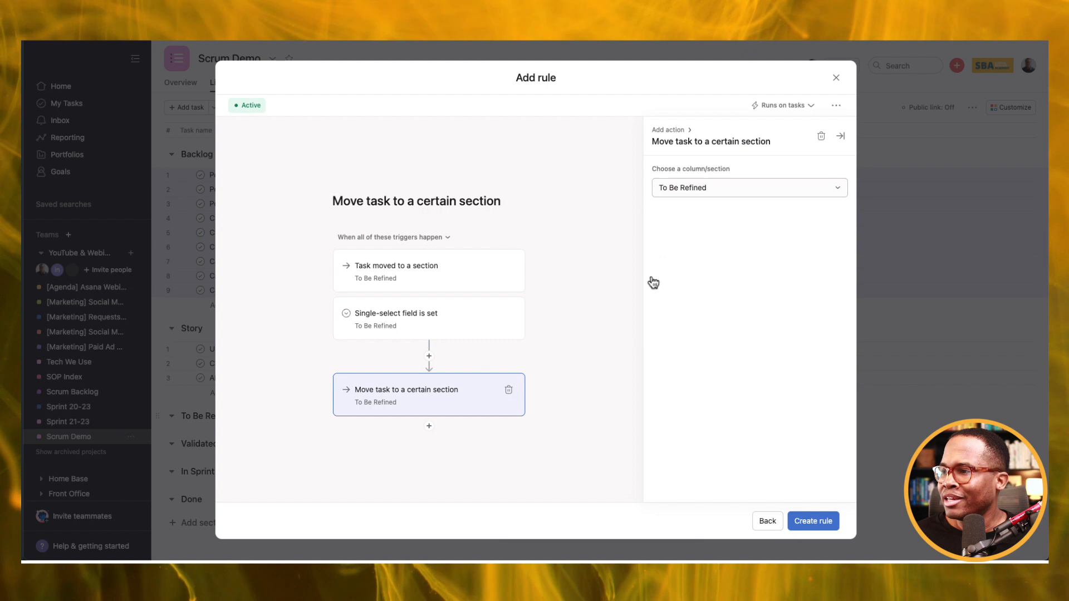
Add a second action setting Scrum Stage to To Be Refined, and create the rule
click(428, 426)
click(425, 428)
scroll(700, 395, down, 2)
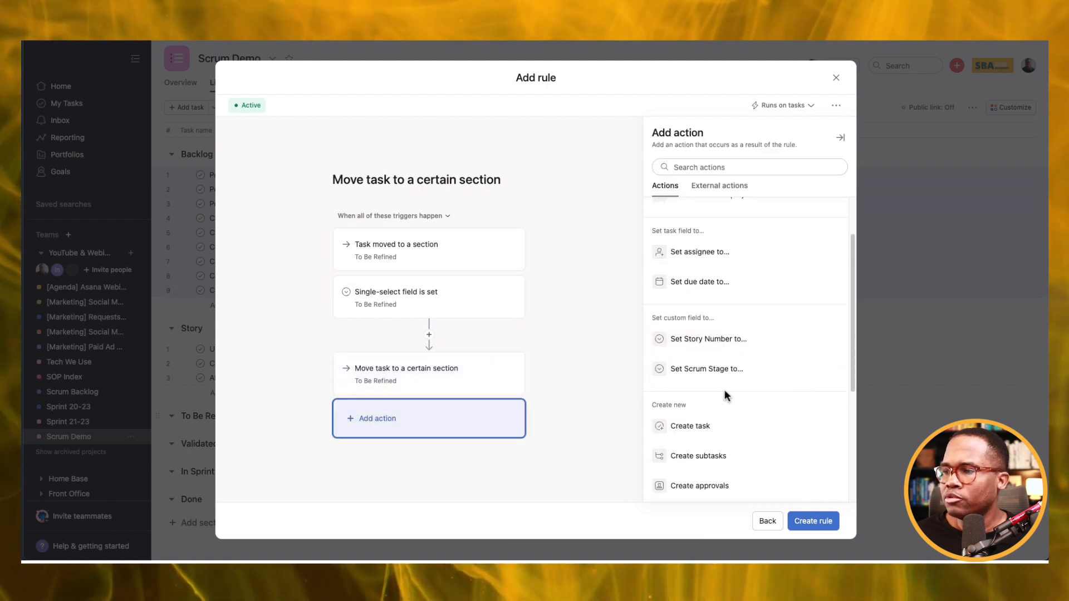
click(712, 378)
click(708, 233)
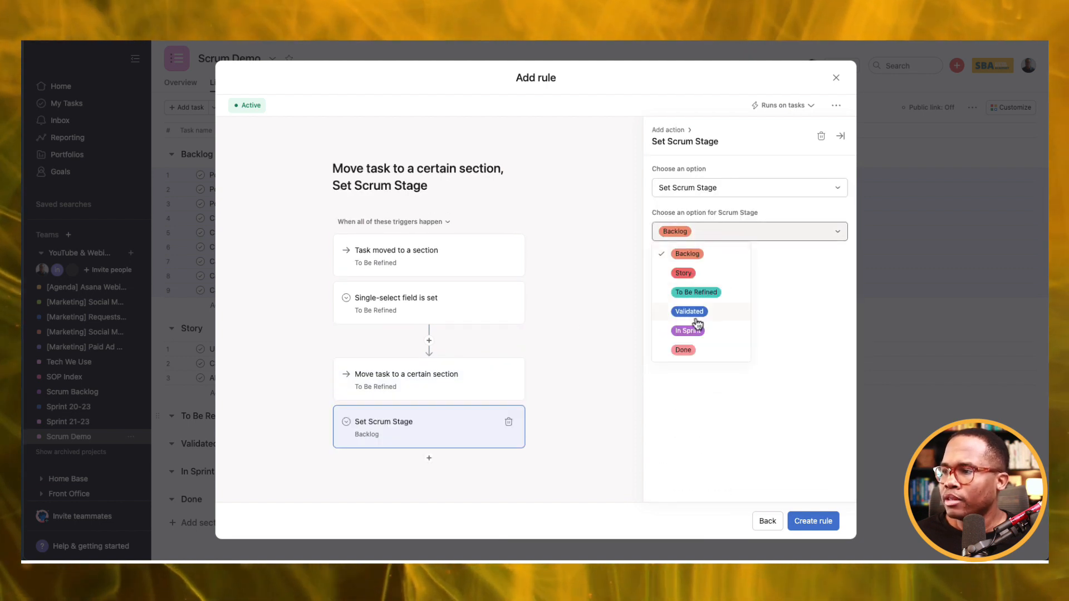
click(698, 293)
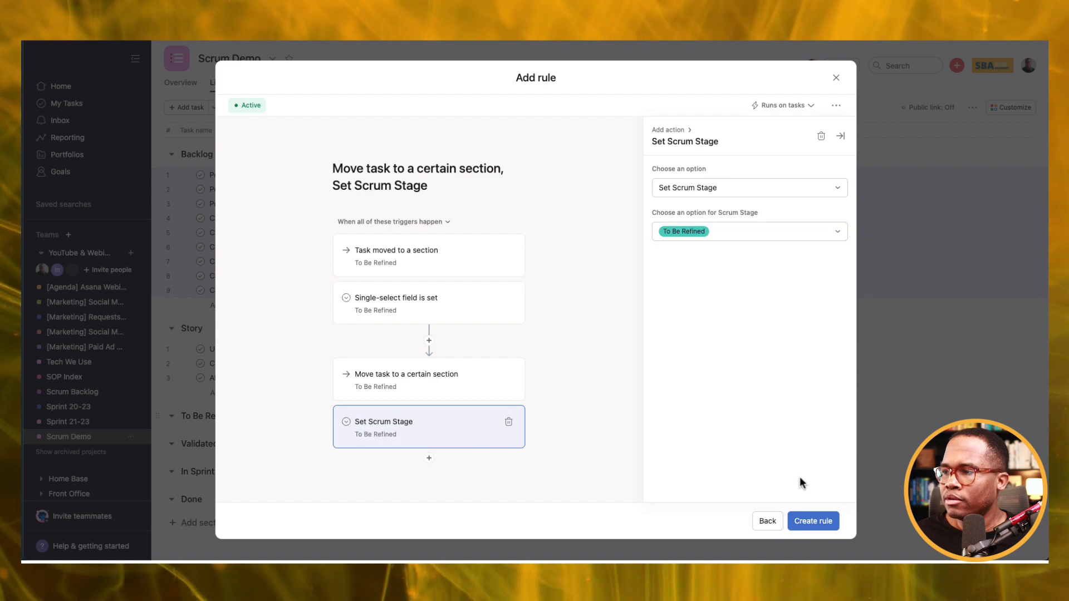
click(801, 523)
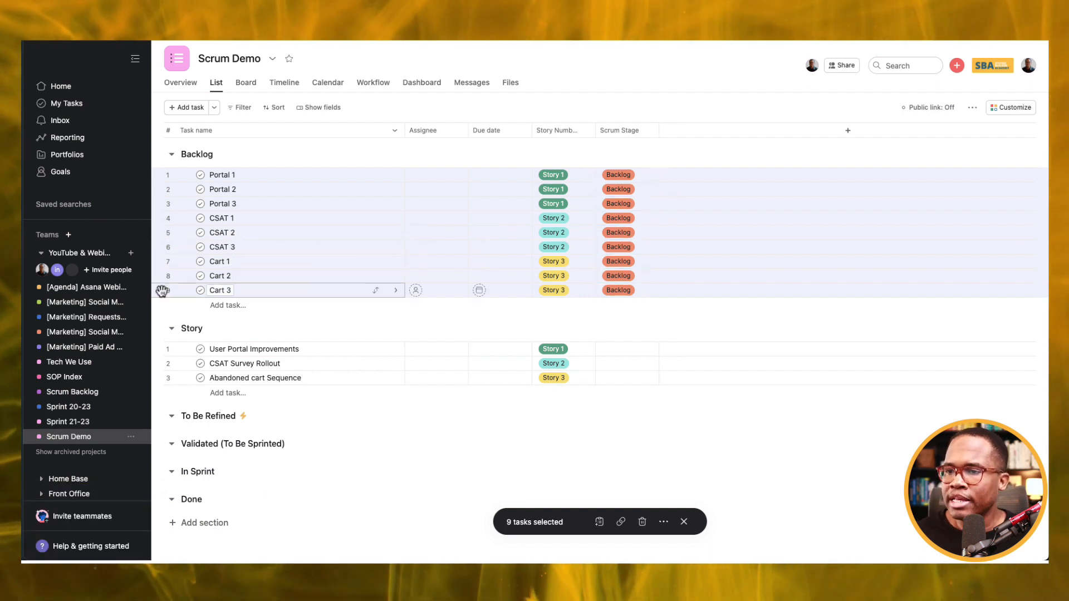
Move Portal 1, CSAT 1 and Cart 1 together from the Backlog section to To Be Refined
click(225, 173)
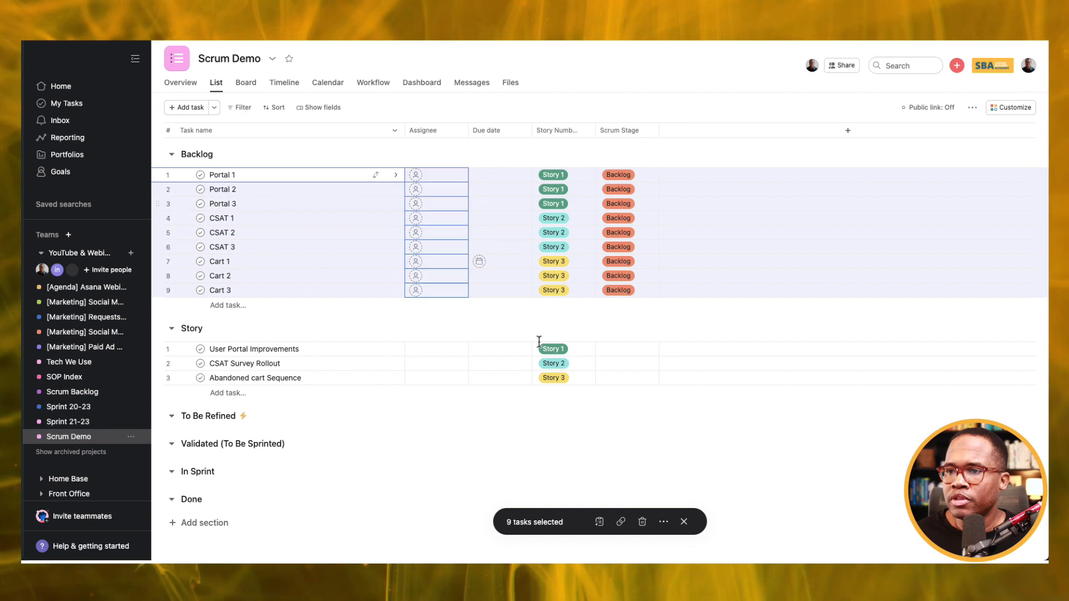
click(683, 522)
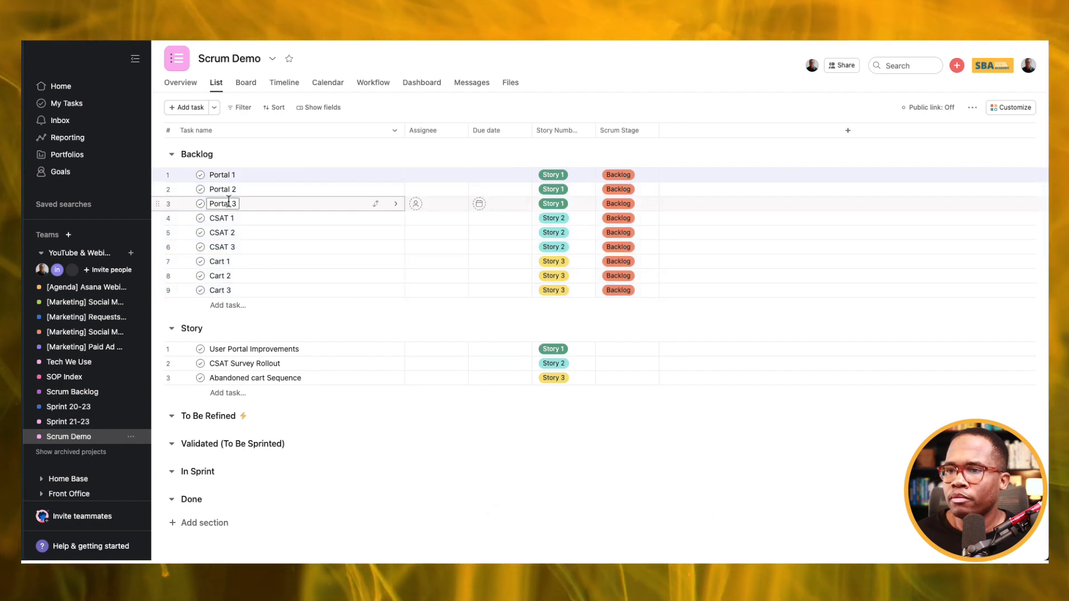
super+click(224, 261)
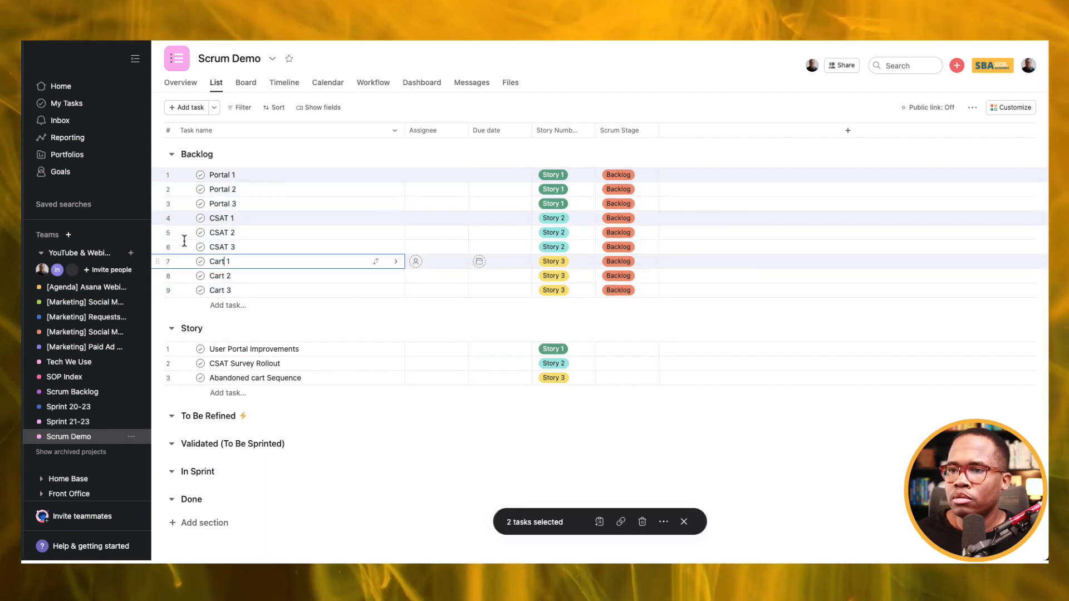
drag(156, 262, 216, 415)
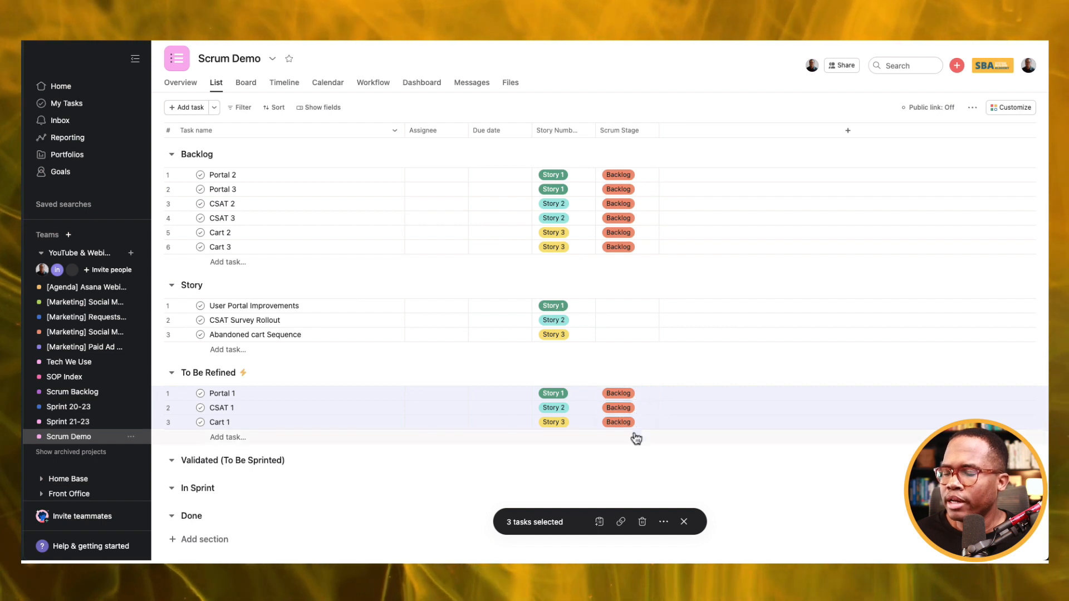
Change the To Be Refined section's rule to run when any of its triggers happen, and save it
click(242, 373)
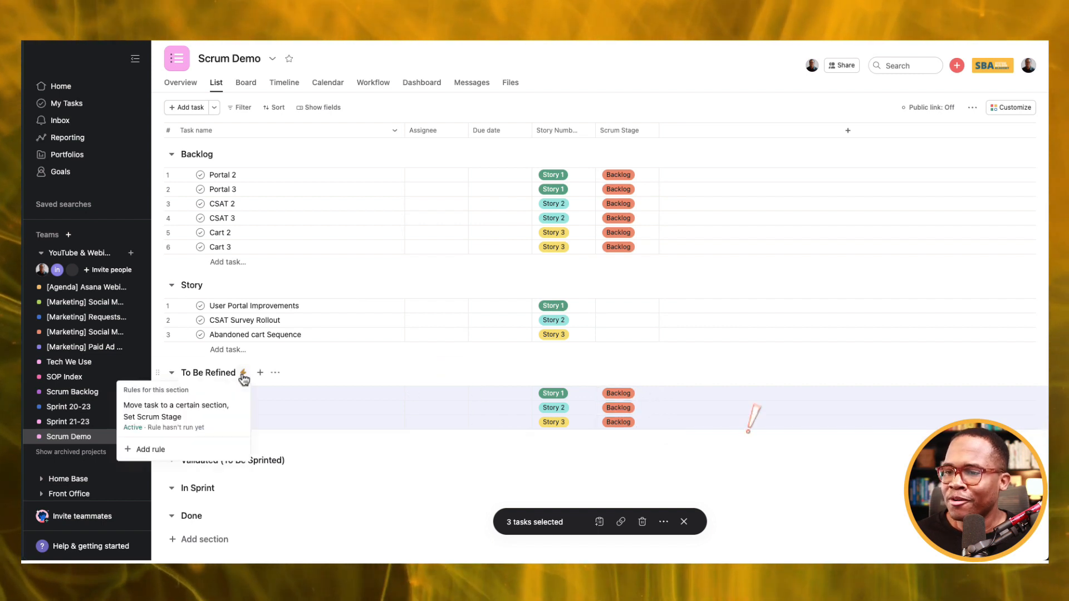
click(241, 414)
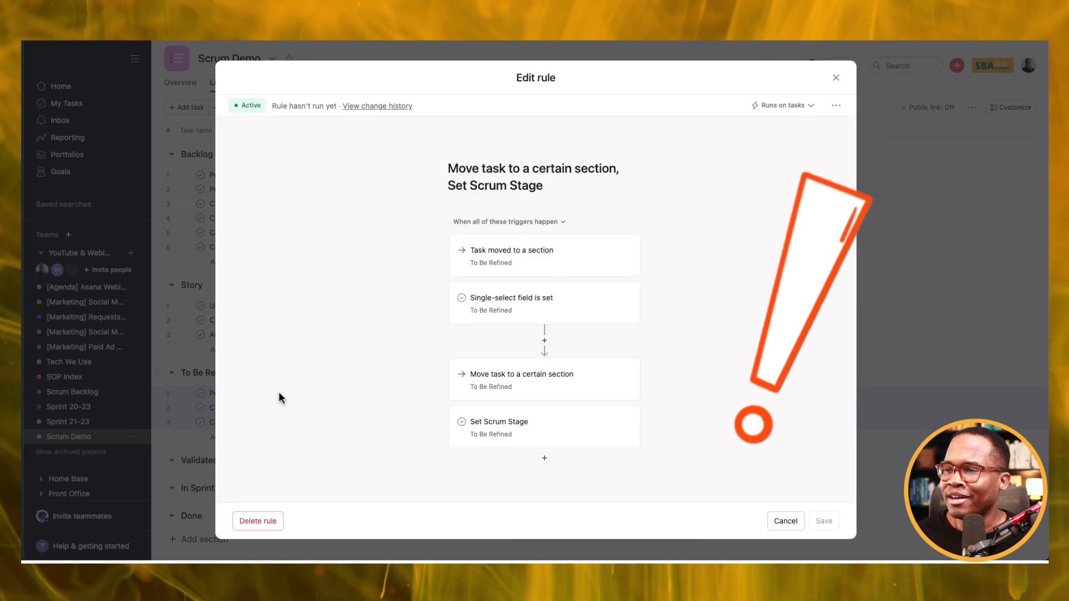
click(515, 222)
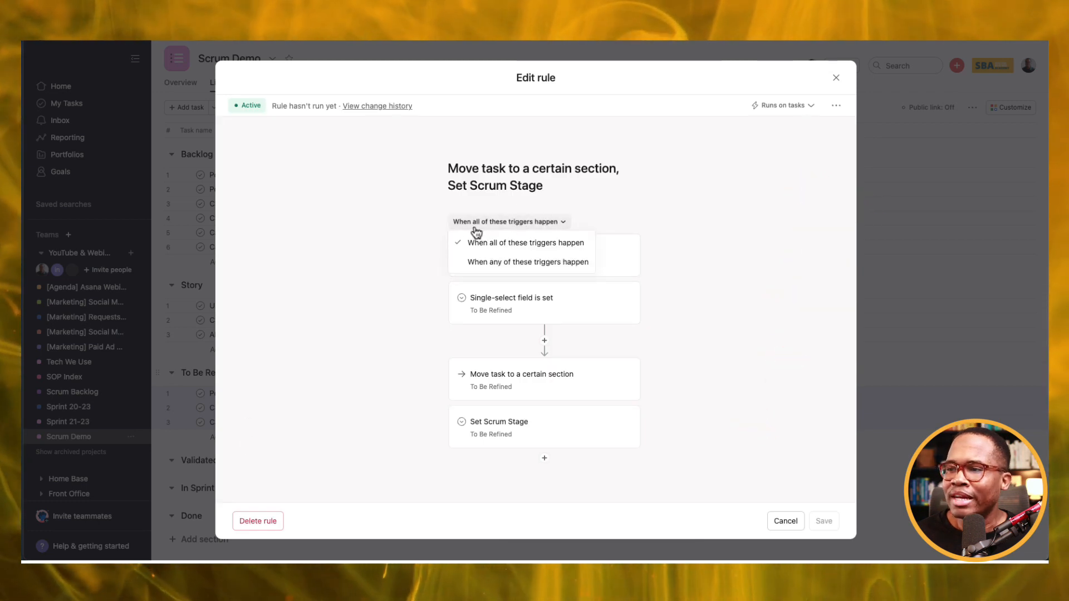
click(488, 262)
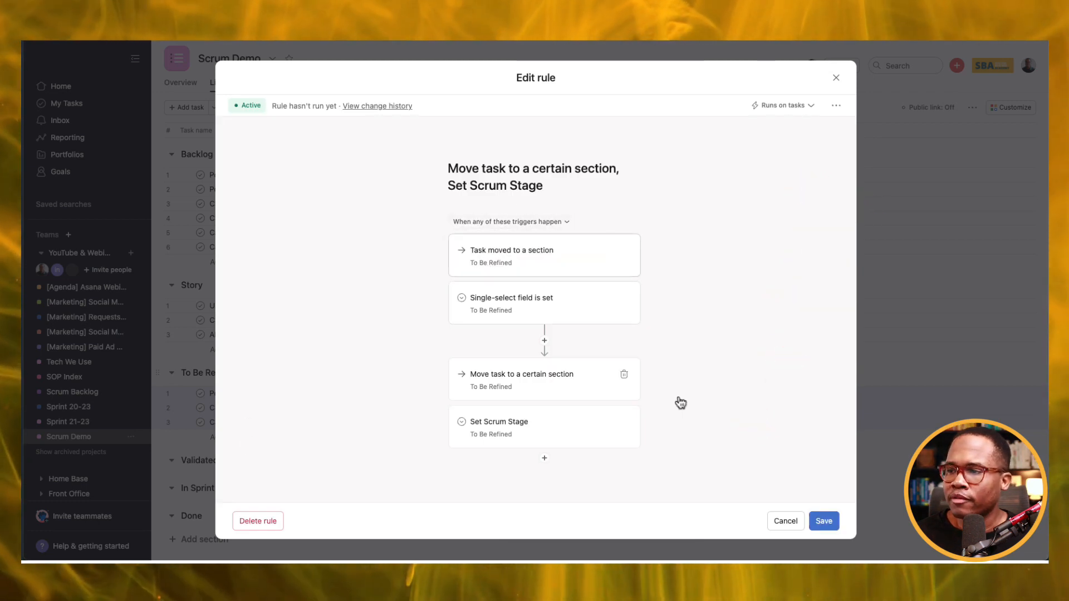
click(824, 523)
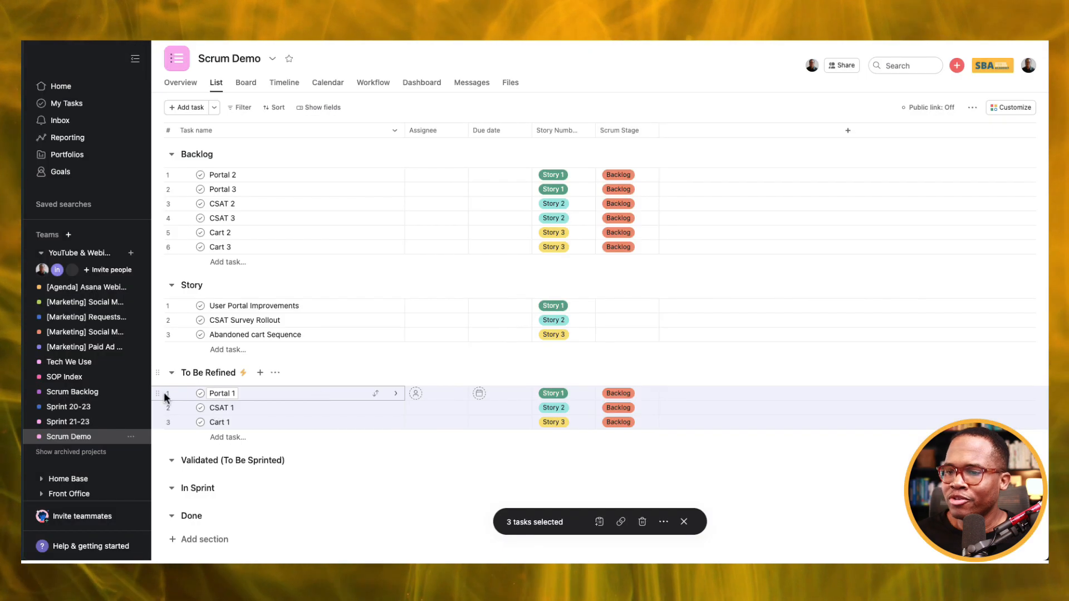
Drop the three selected tasks into the To Be Refined section again to trigger its rule, and deselect them
drag(166, 396, 198, 424)
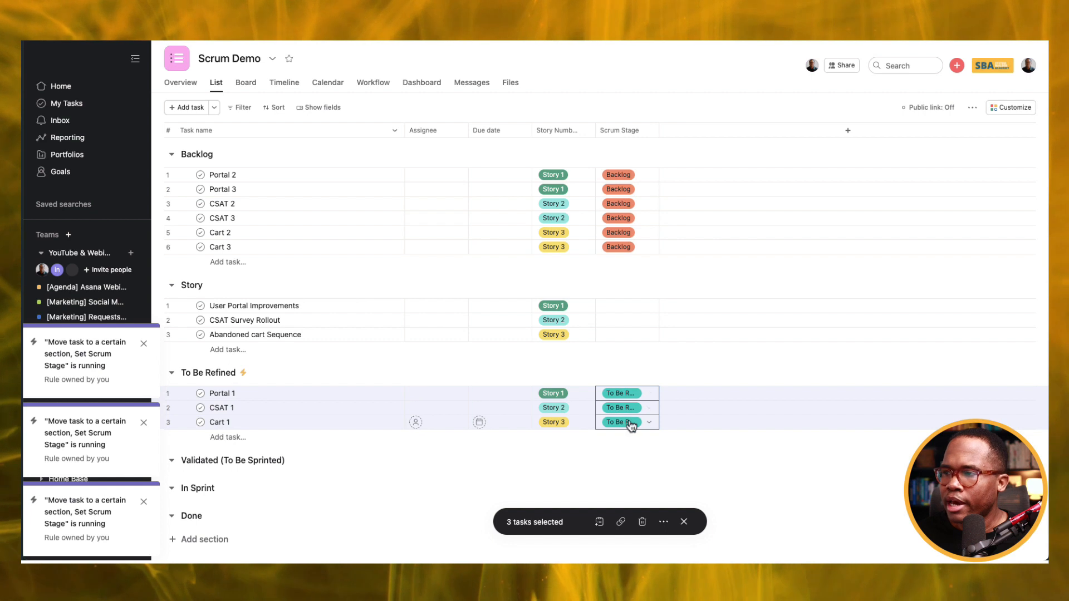
click(684, 523)
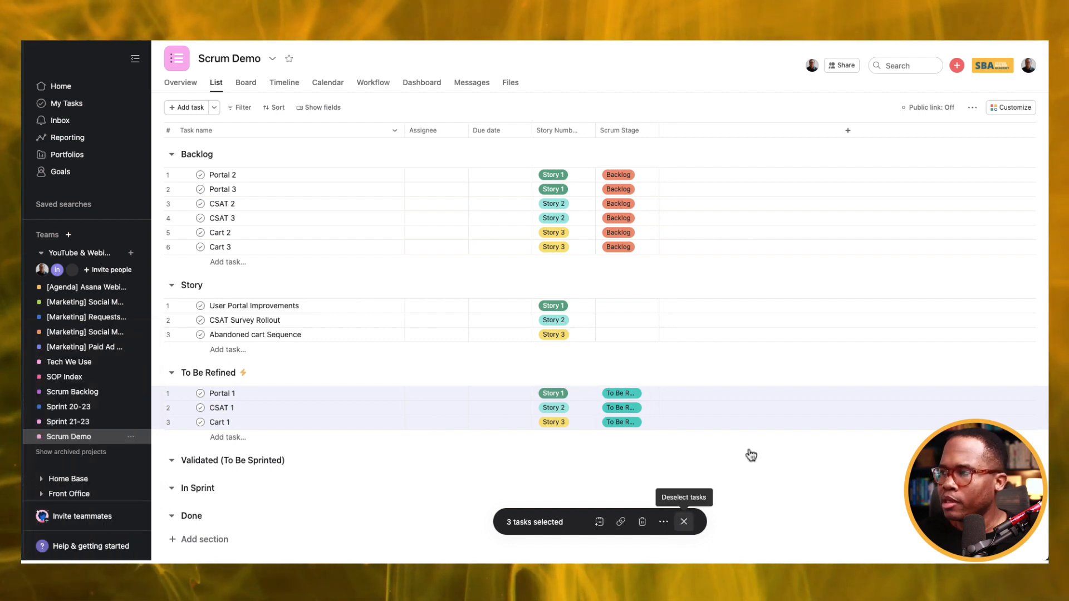
Sort the task list by Story Number in ascending order within sections
click(972, 107)
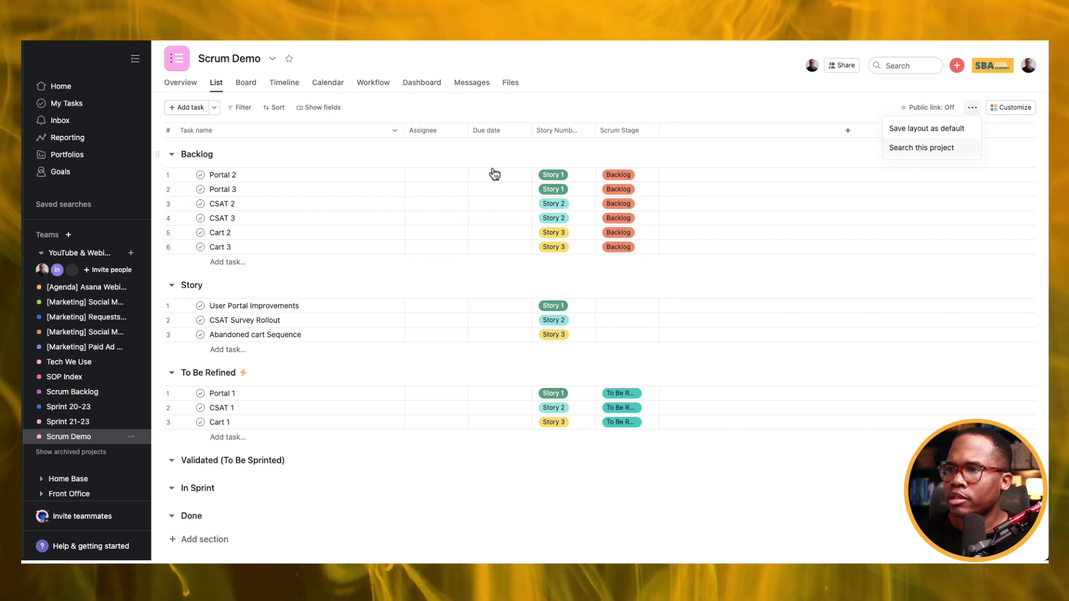
click(277, 107)
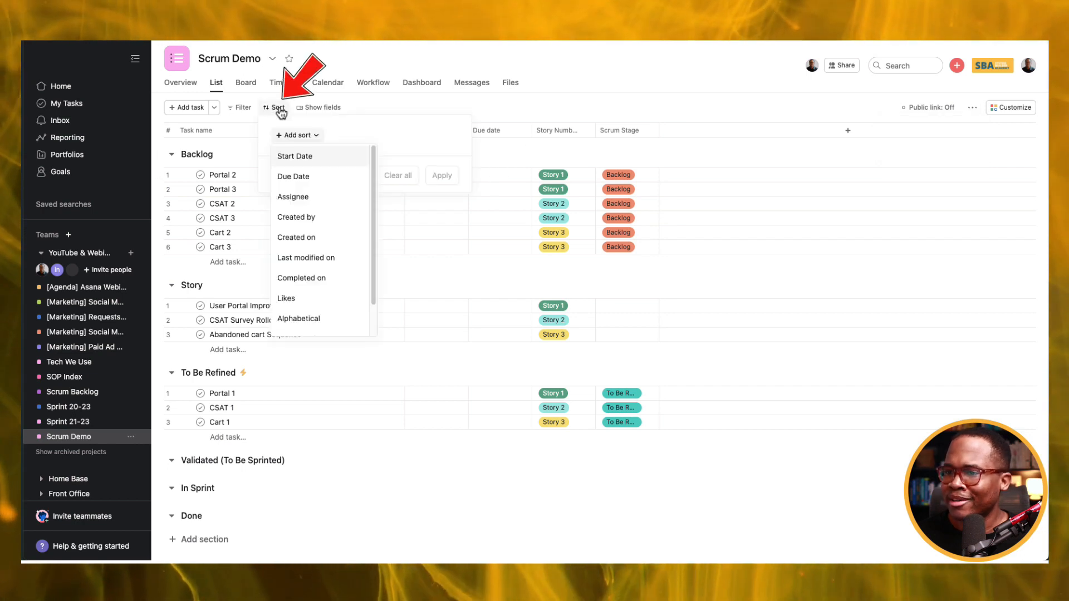
scroll(322, 245, down, 2)
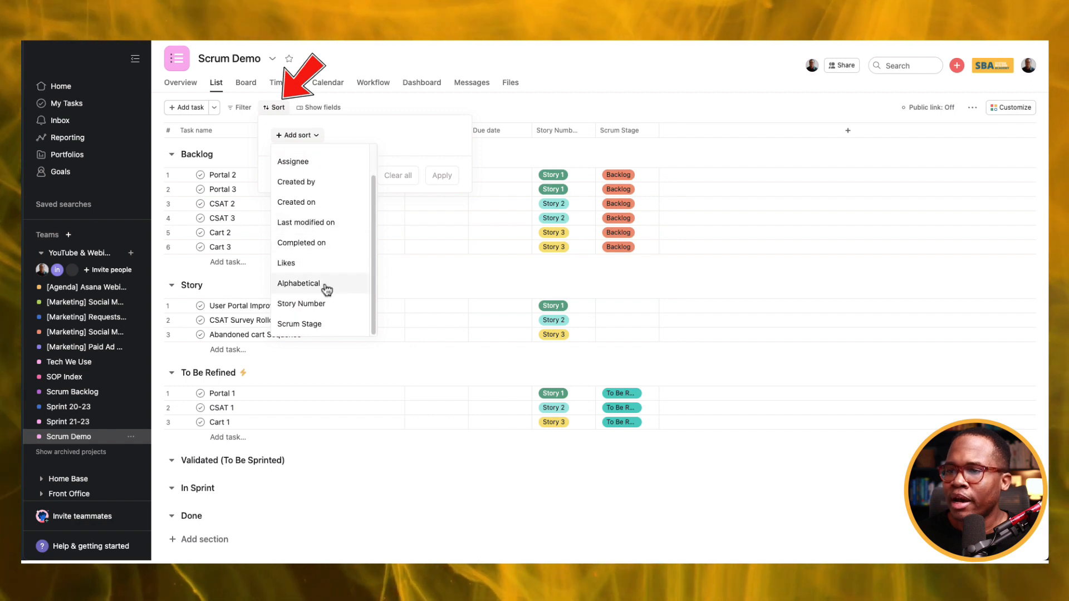
click(320, 315)
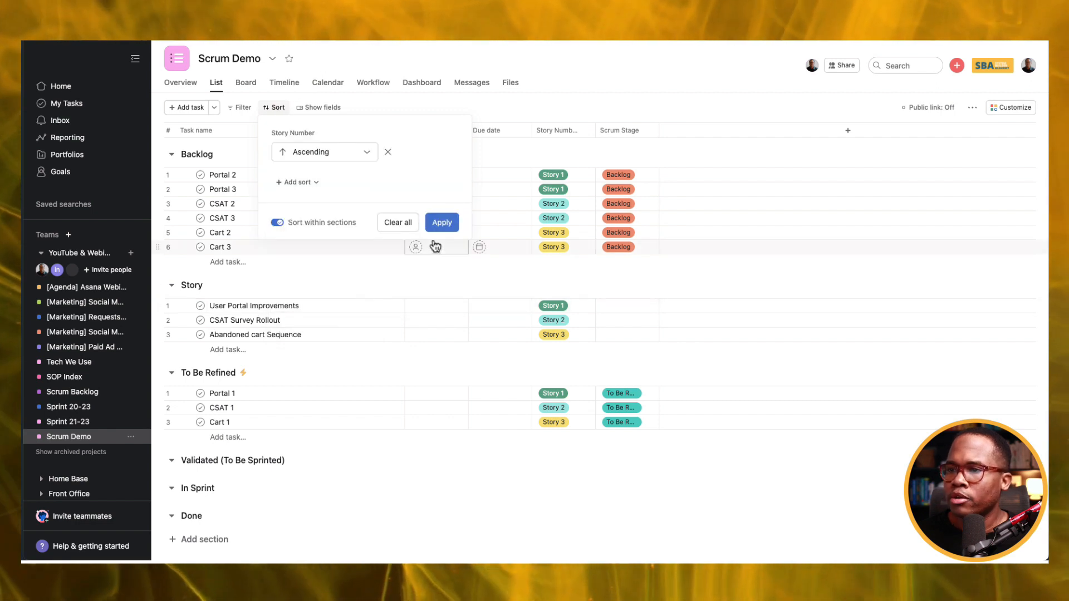
click(442, 222)
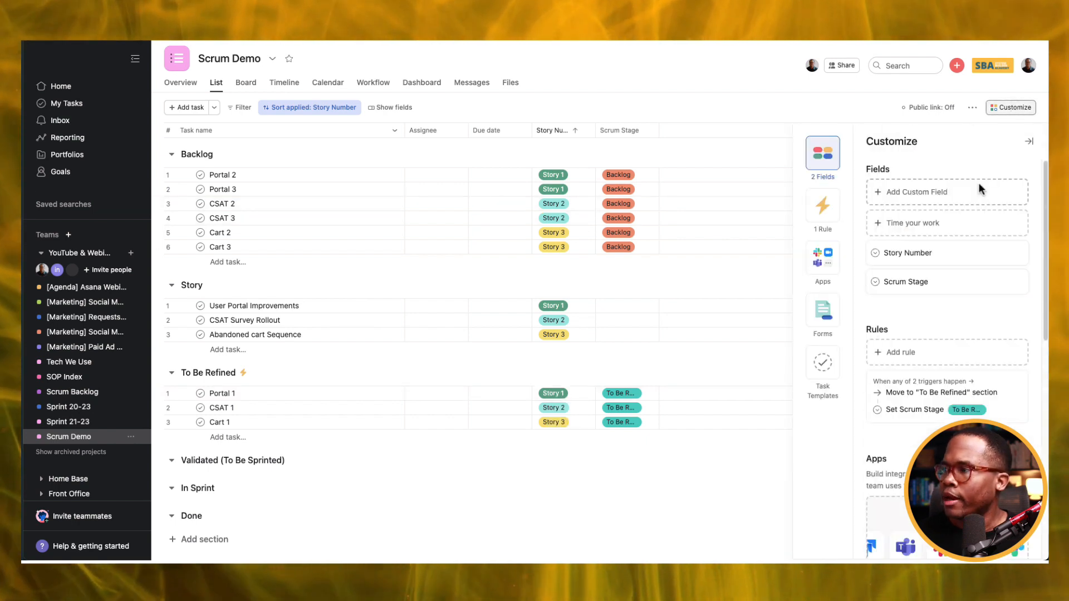
Add the time-tracking fields to the project, showing only Estimated time and placing its column after Scrum Stage
click(918, 231)
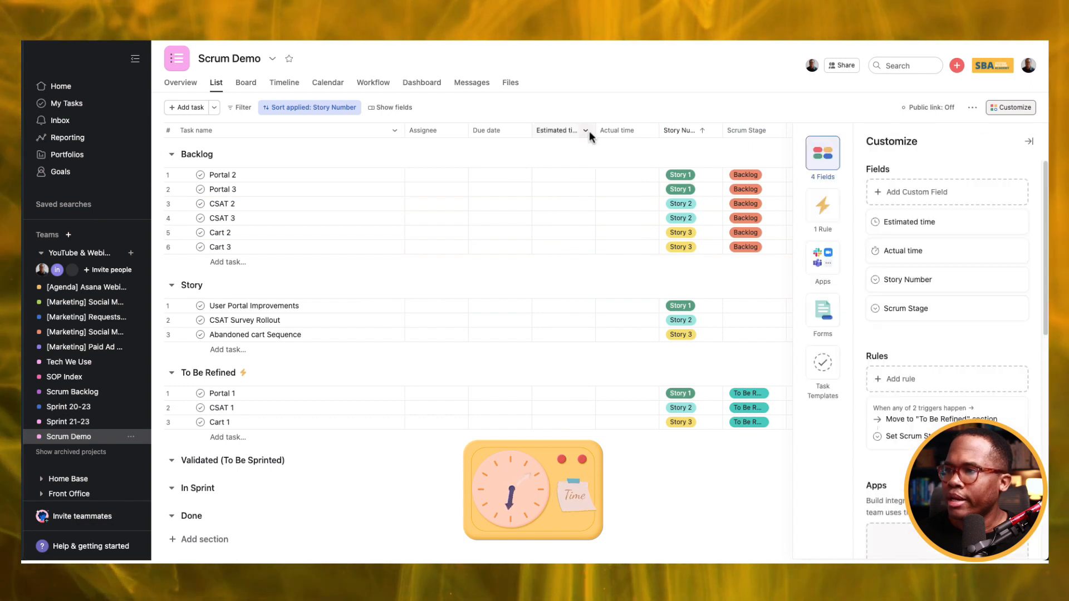
click(650, 132)
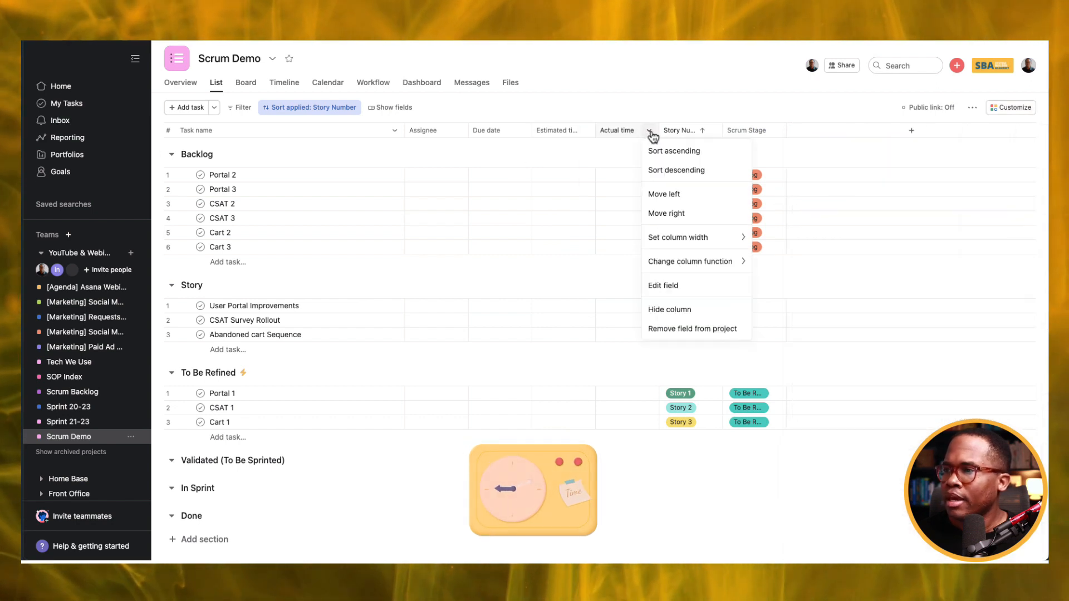
click(687, 315)
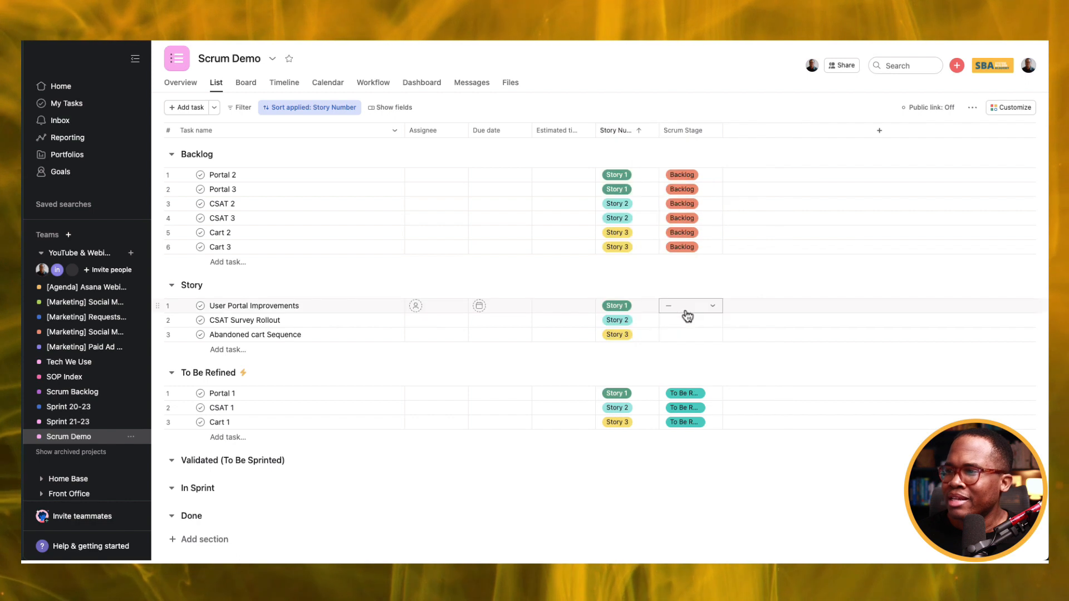
drag(555, 134, 721, 132)
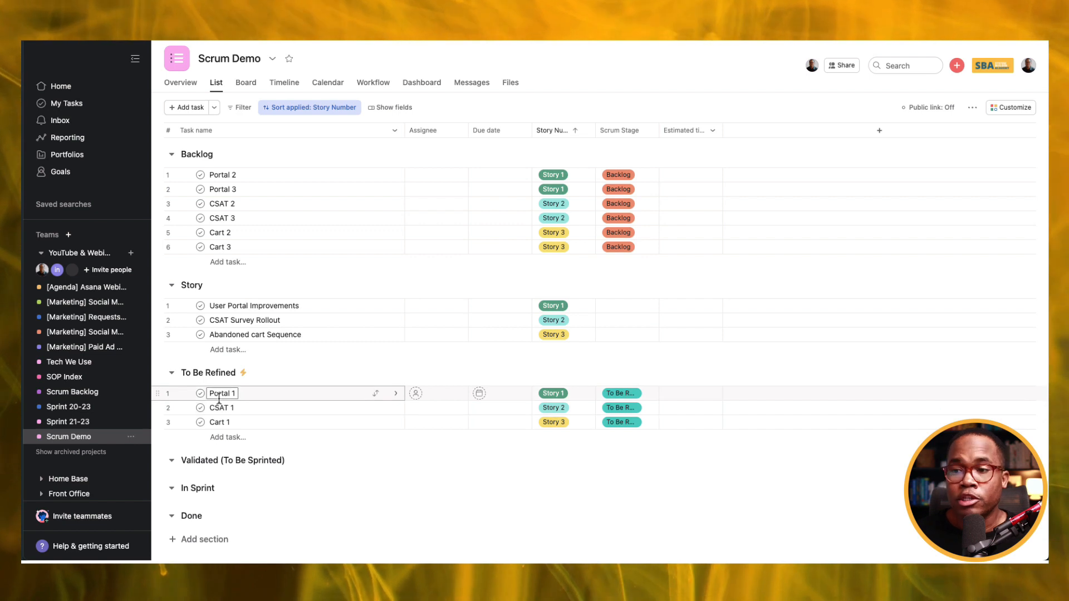
Set the estimated time in the To Be Refined section to 1 hour for Portal 1, 2 hours for CSAT 1 and 3:00 for Cart 1
click(667, 394)
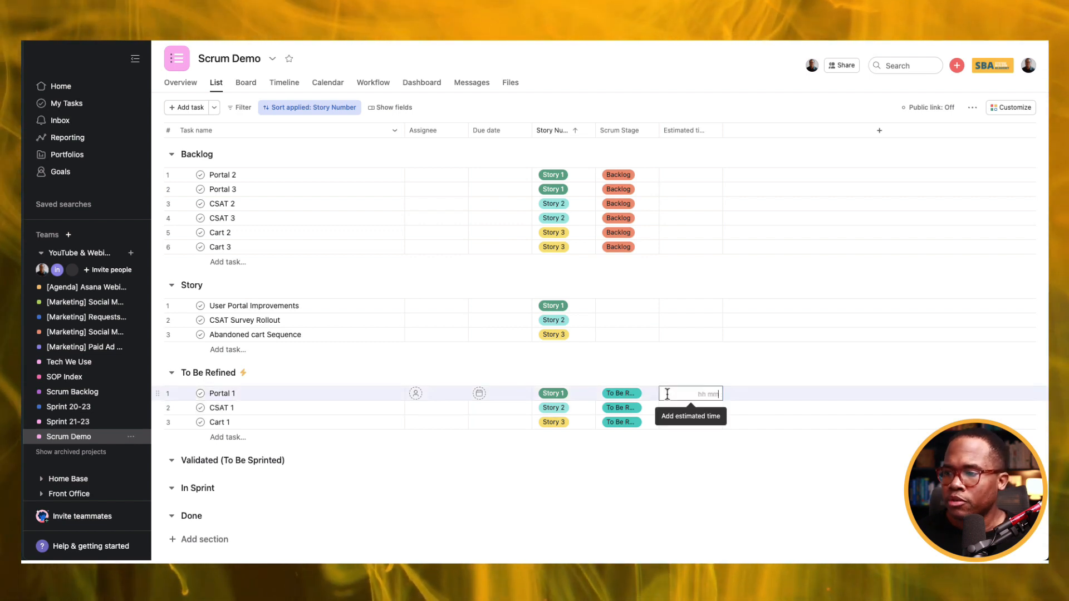
text(1)
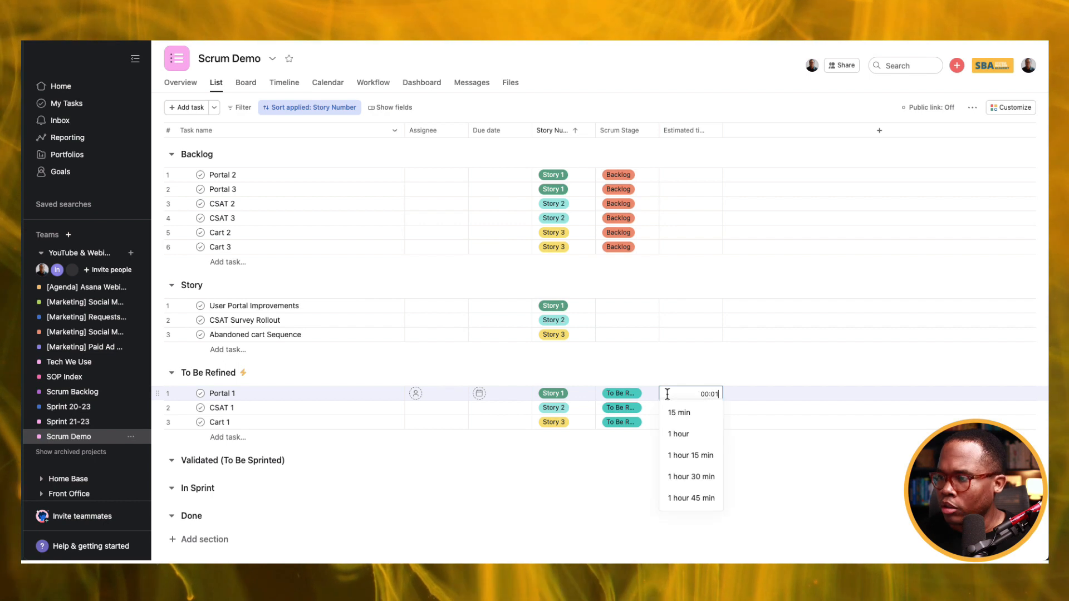
click(680, 433)
click(697, 407)
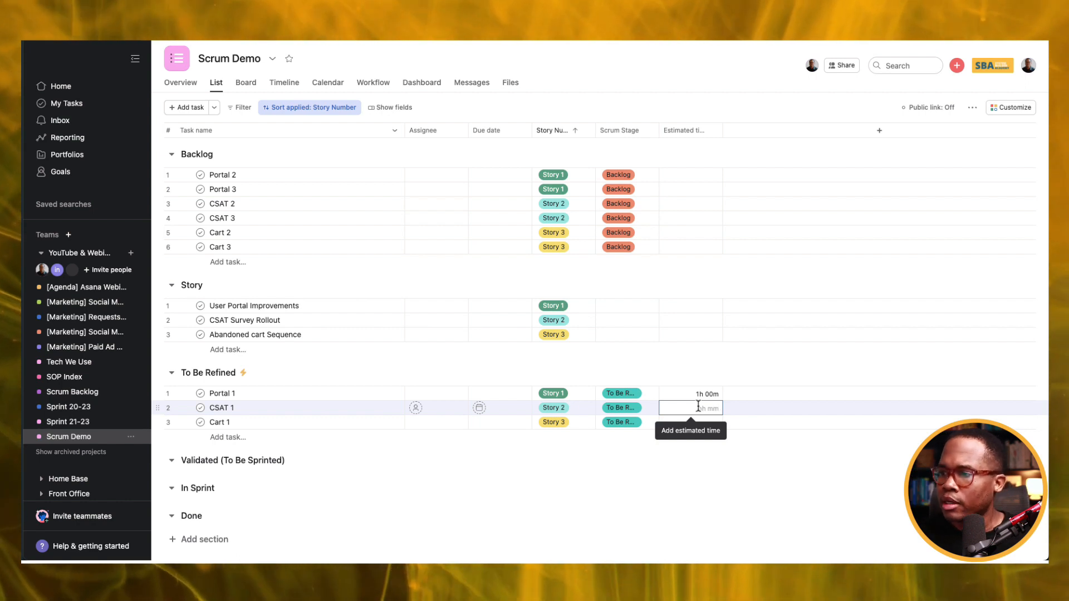
text(2)
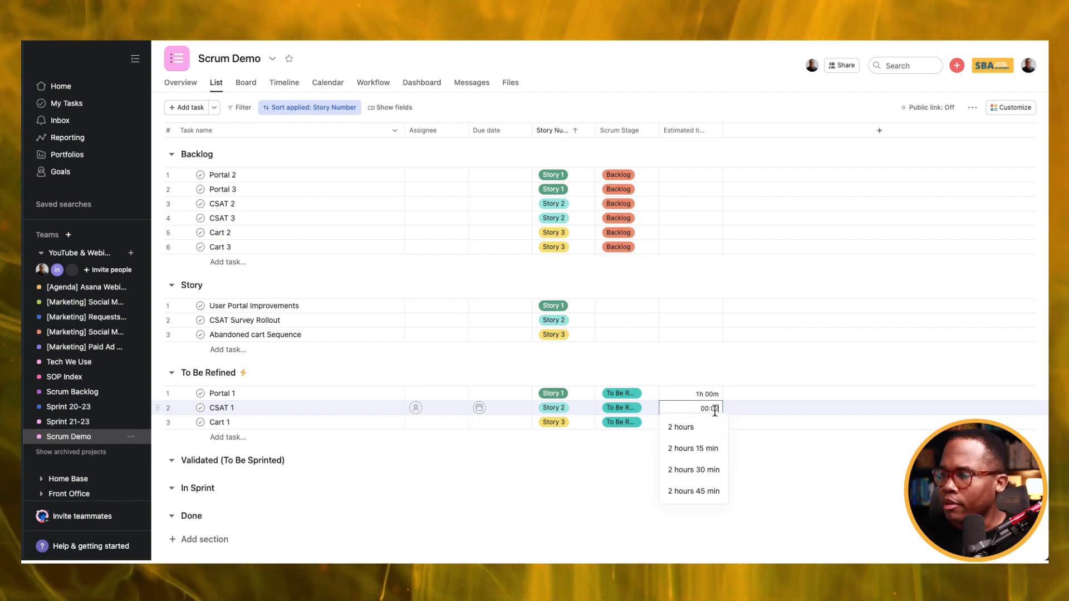
click(690, 434)
click(686, 426)
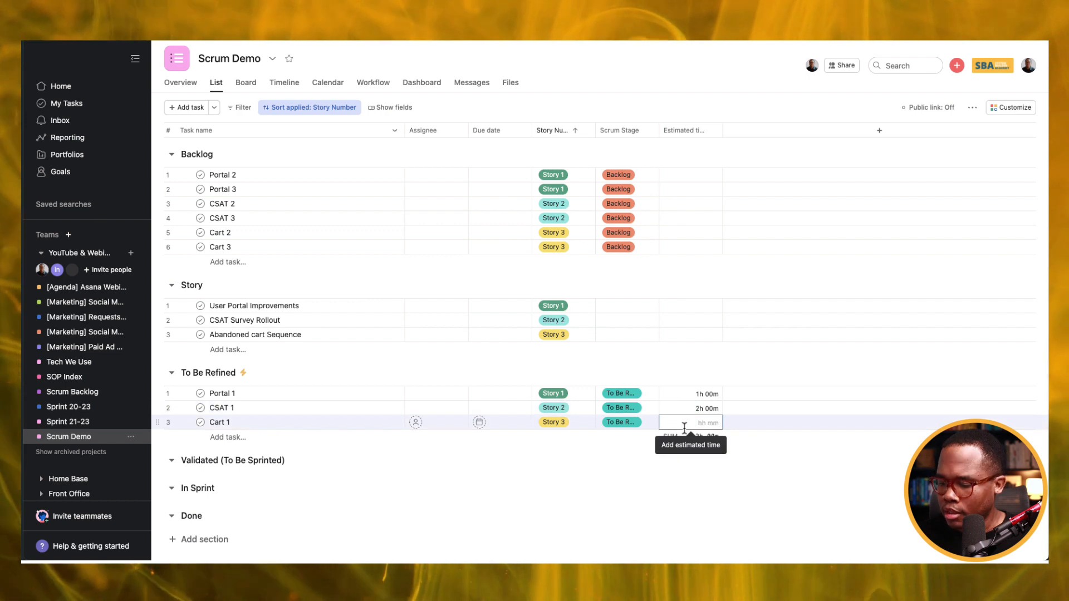
text(3:00)
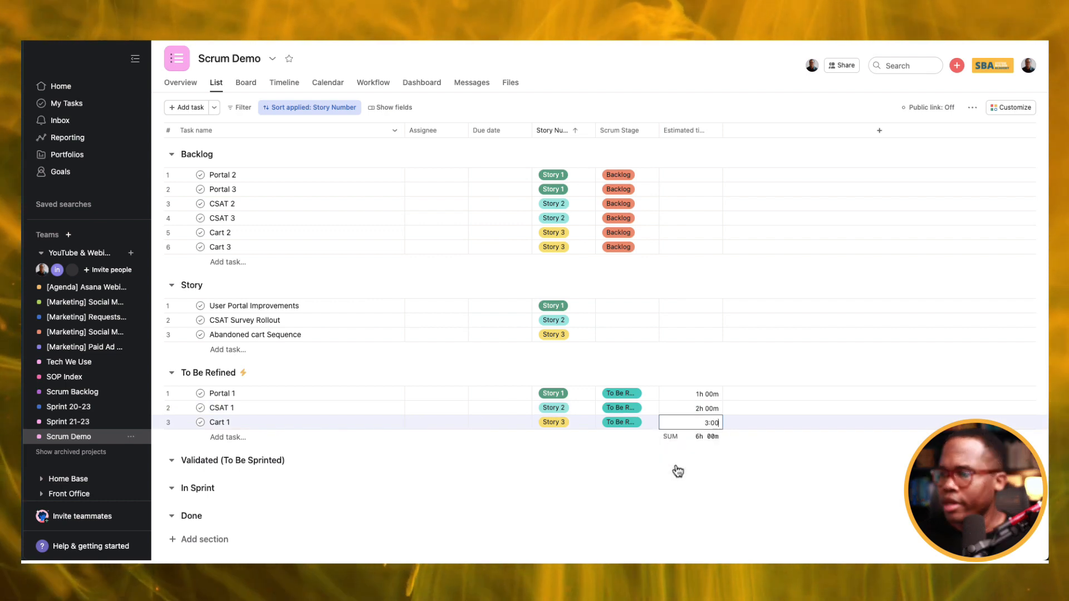
click(650, 362)
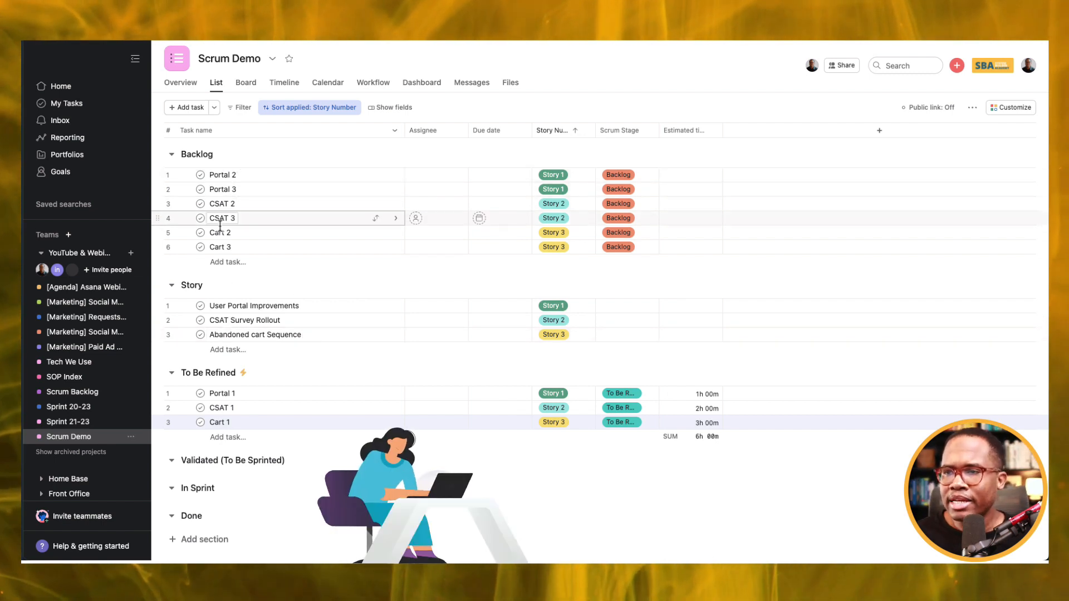
Start a rule for the Backlog section and replace its default trigger with one for tasks added to this project
click(238, 155)
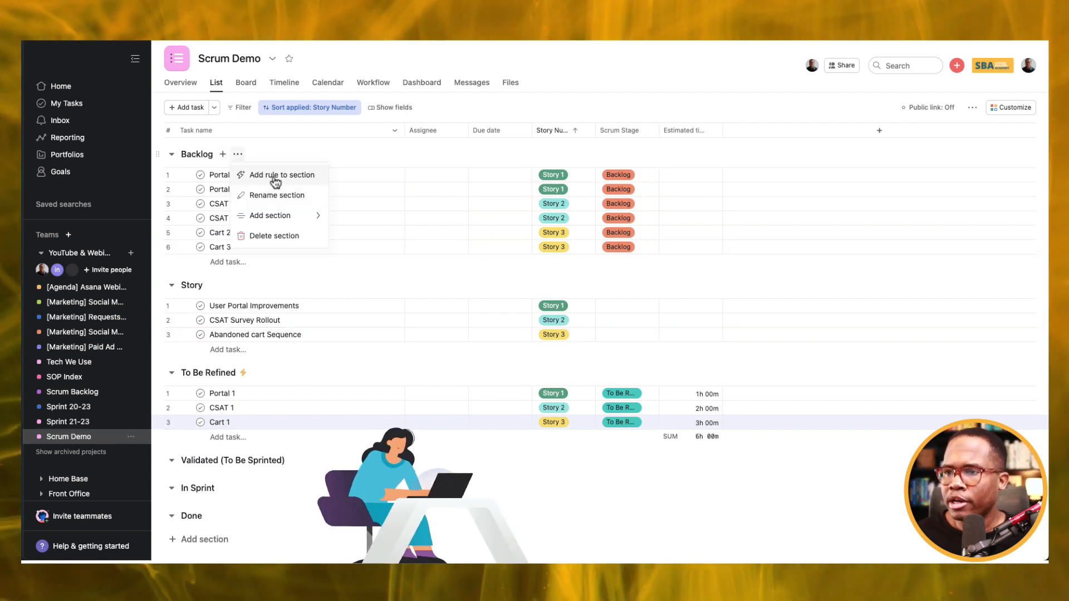
click(276, 177)
click(574, 278)
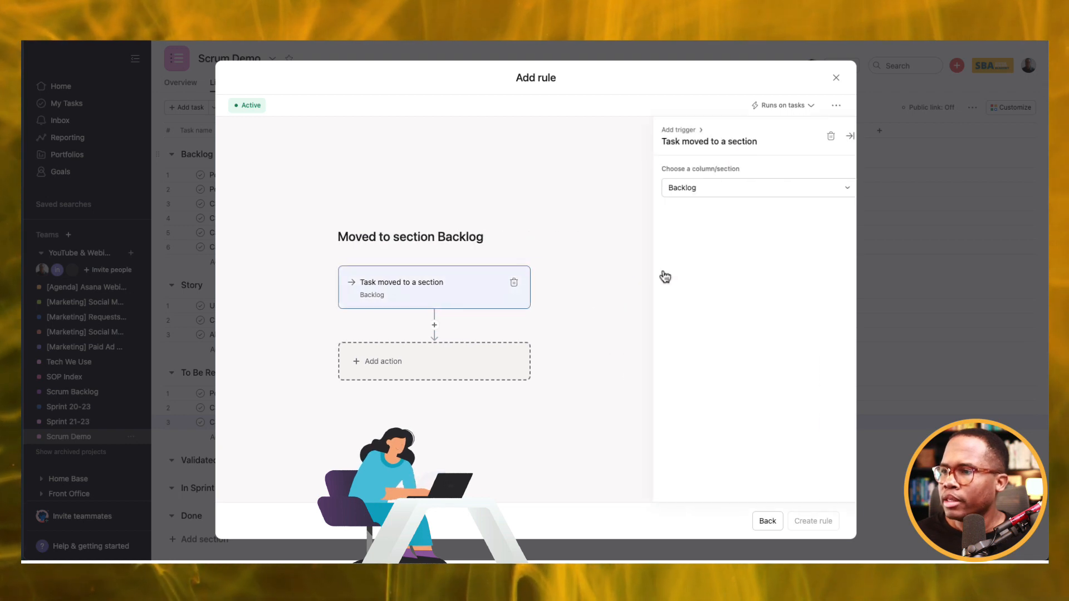
click(508, 282)
click(582, 285)
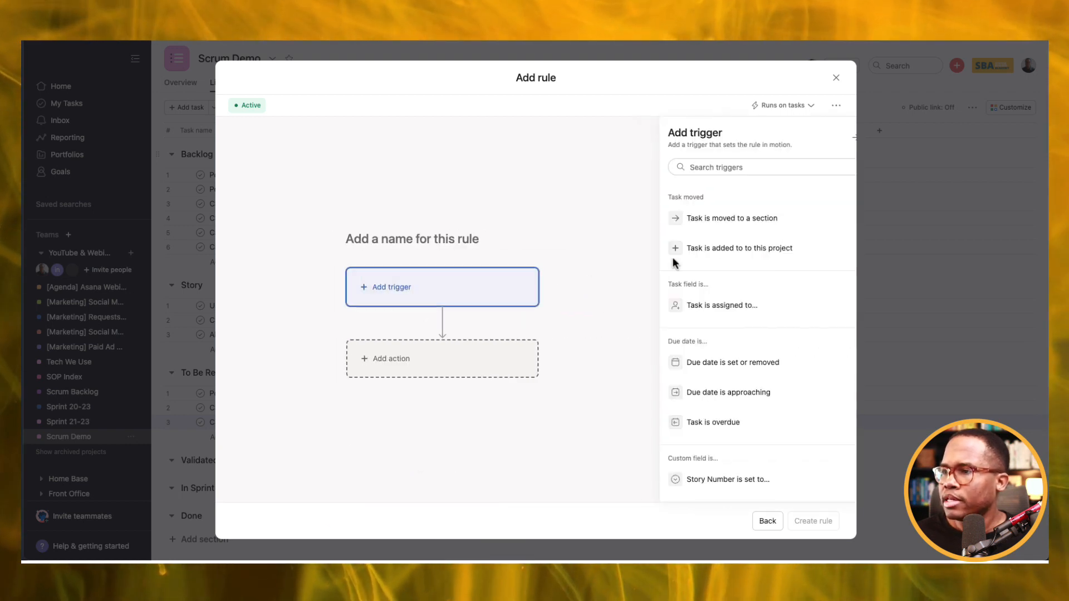
click(730, 249)
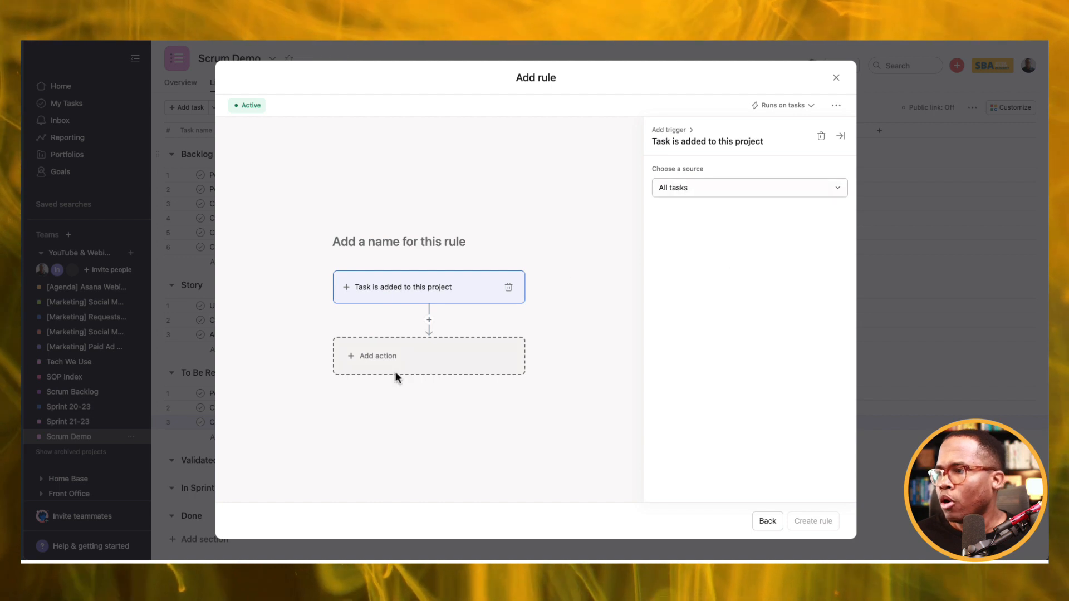
Add a second trigger to the rule for tasks moved to the Backlog section
click(429, 322)
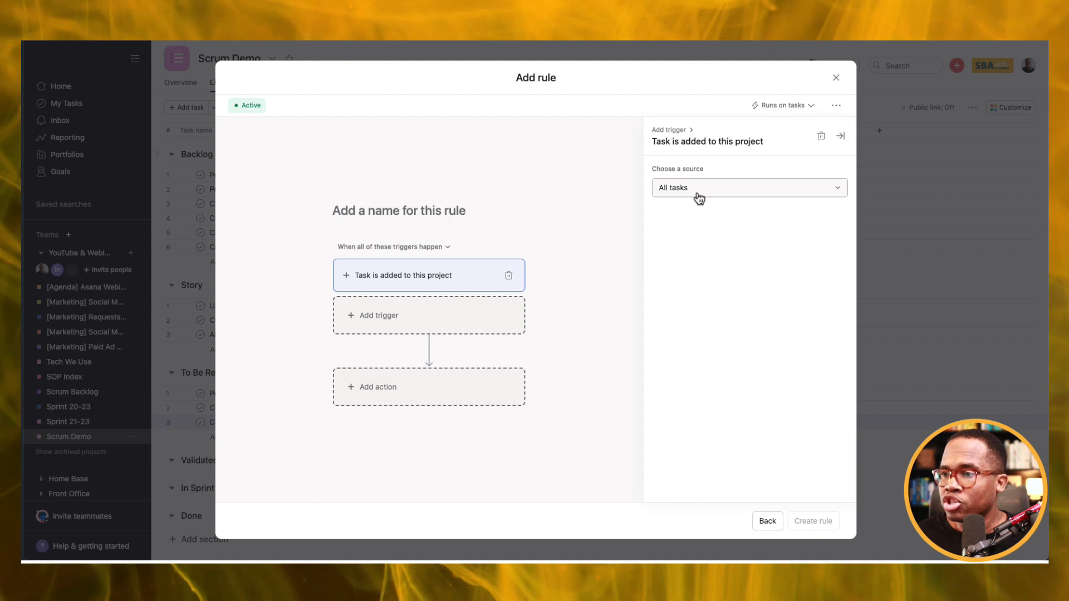
click(506, 320)
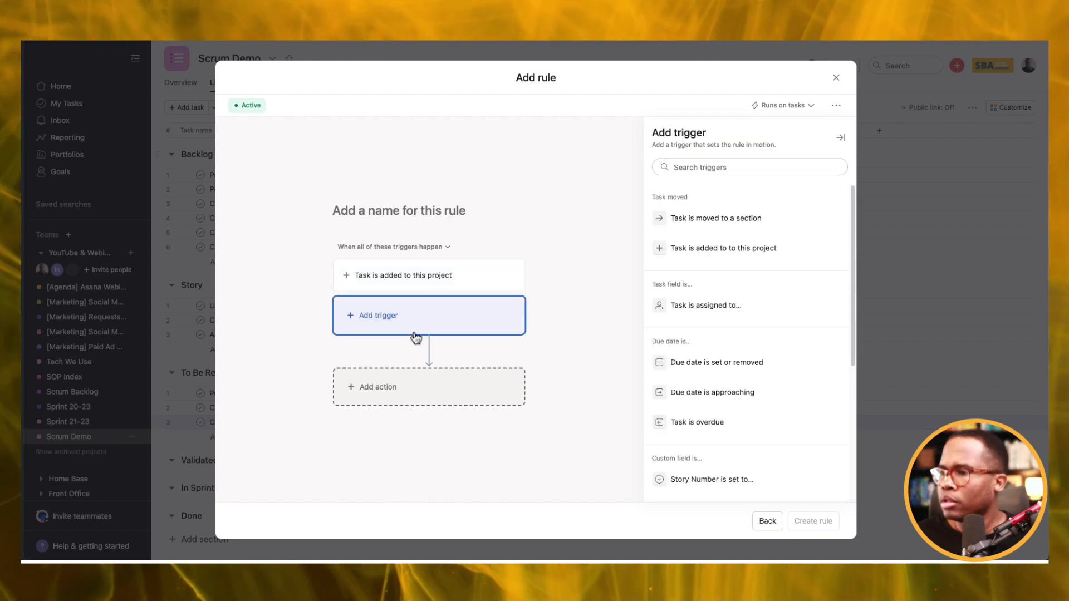
click(696, 228)
click(694, 189)
click(698, 232)
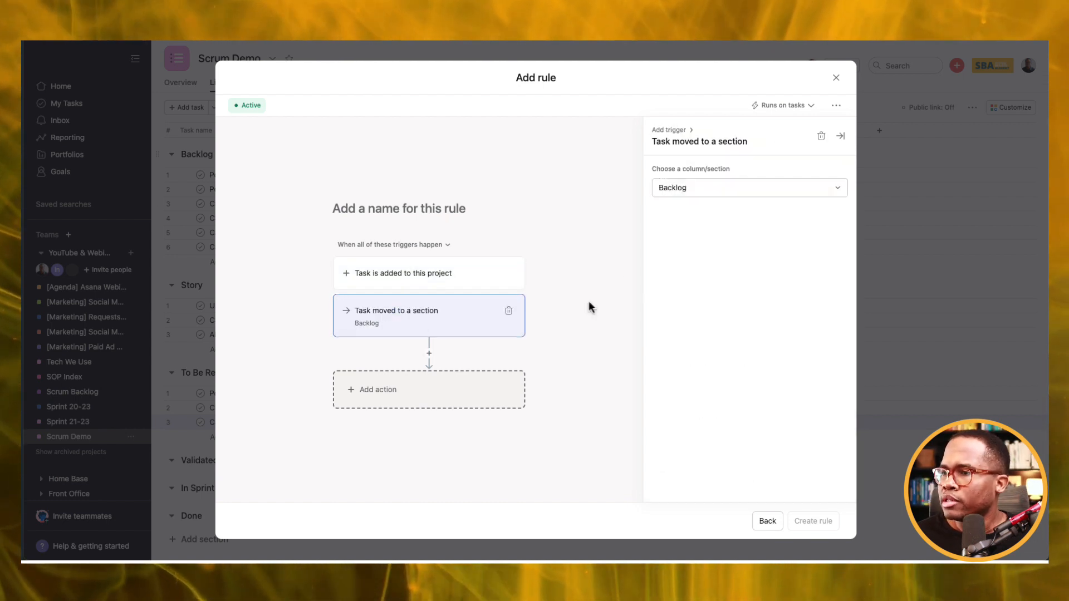
Have the rule set Scrum Stage to Backlog when any of its triggers happen, and create it
click(451, 389)
scroll(779, 345, down, 3)
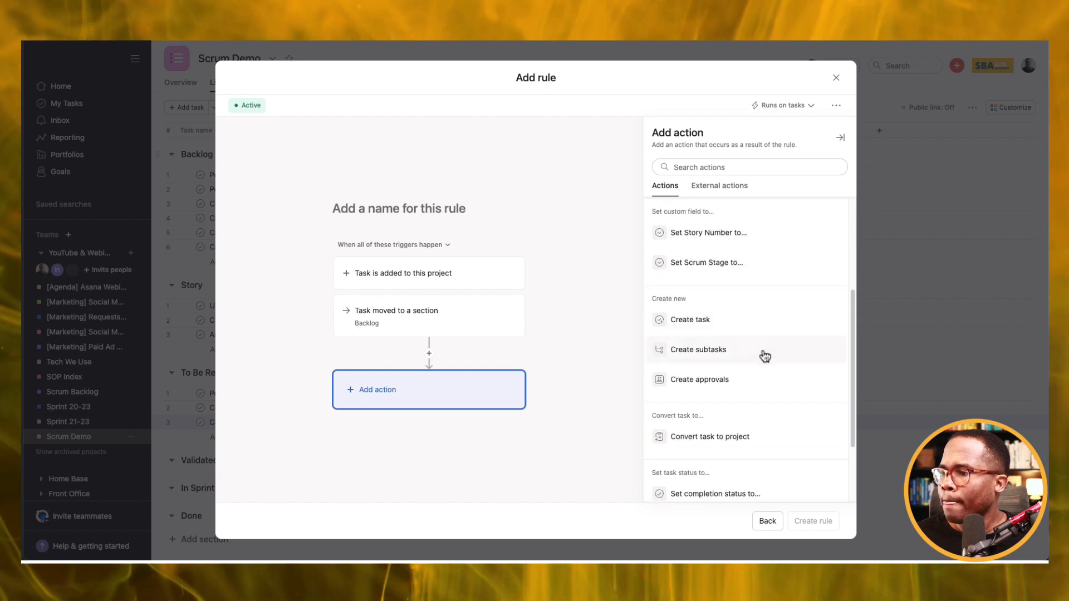
click(709, 263)
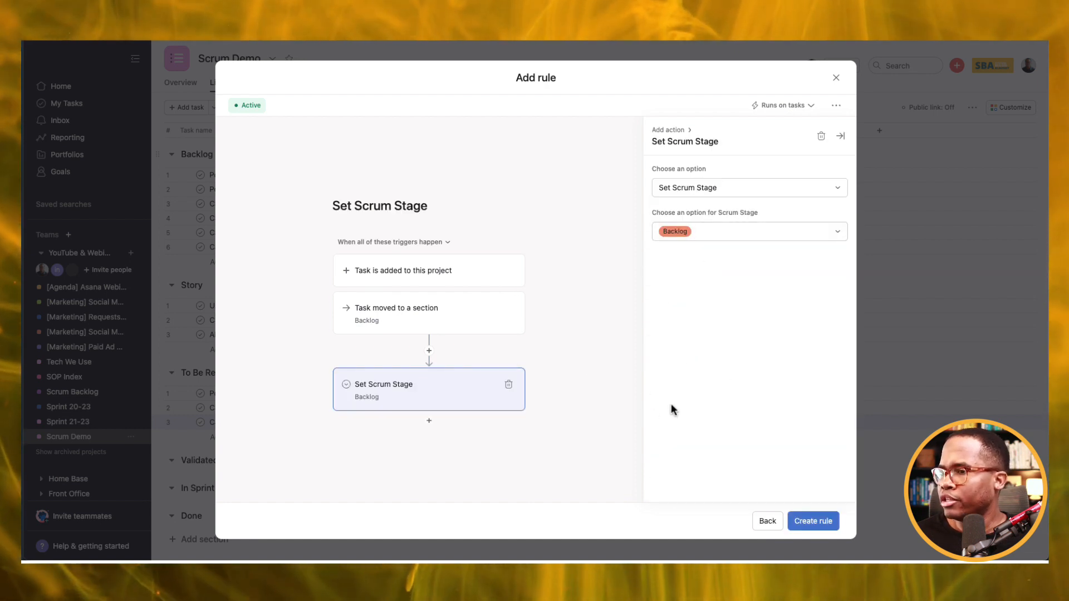
click(417, 244)
click(411, 282)
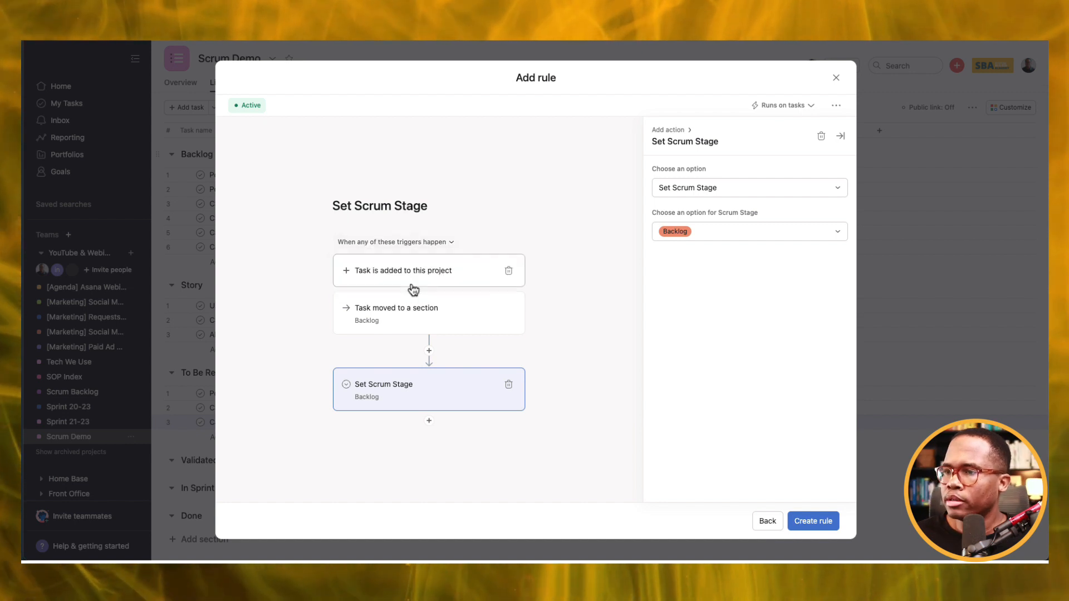
click(808, 521)
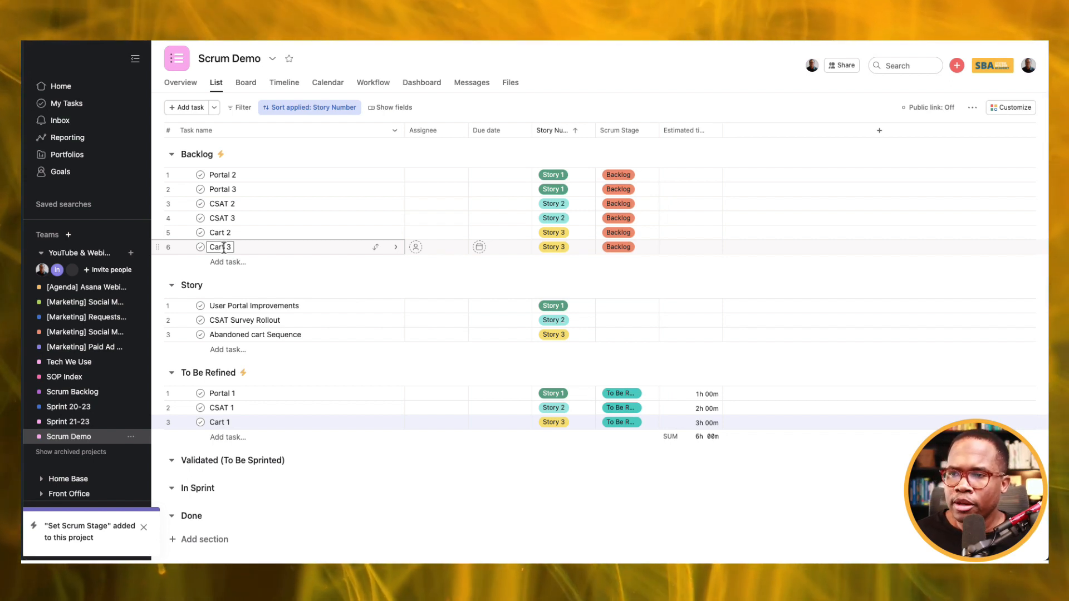
Examine the details and description field of the Cart 3 task, and close its detail view
click(397, 248)
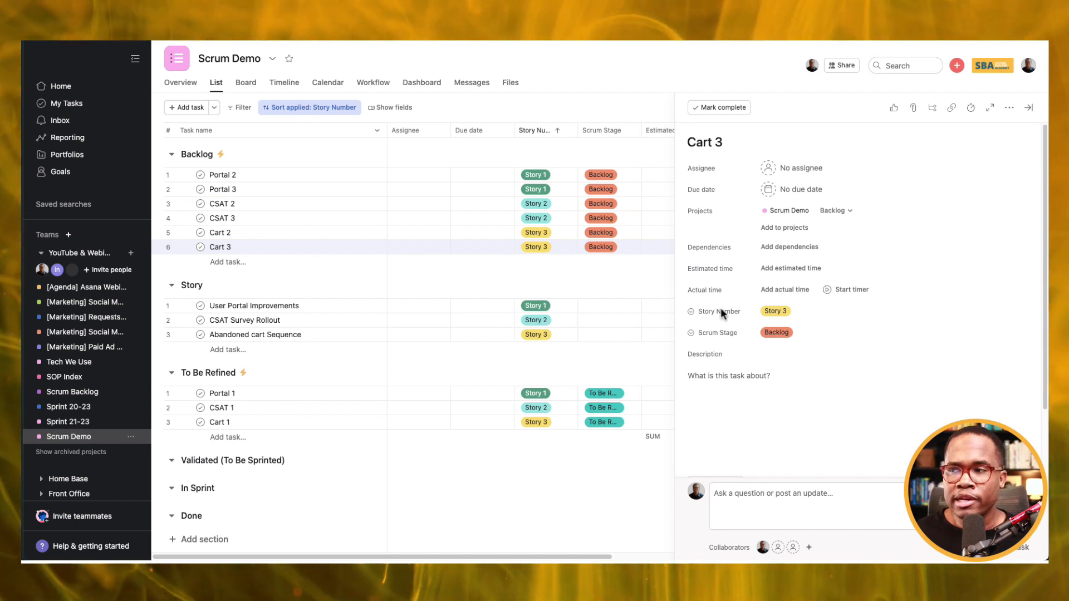
click(215, 109)
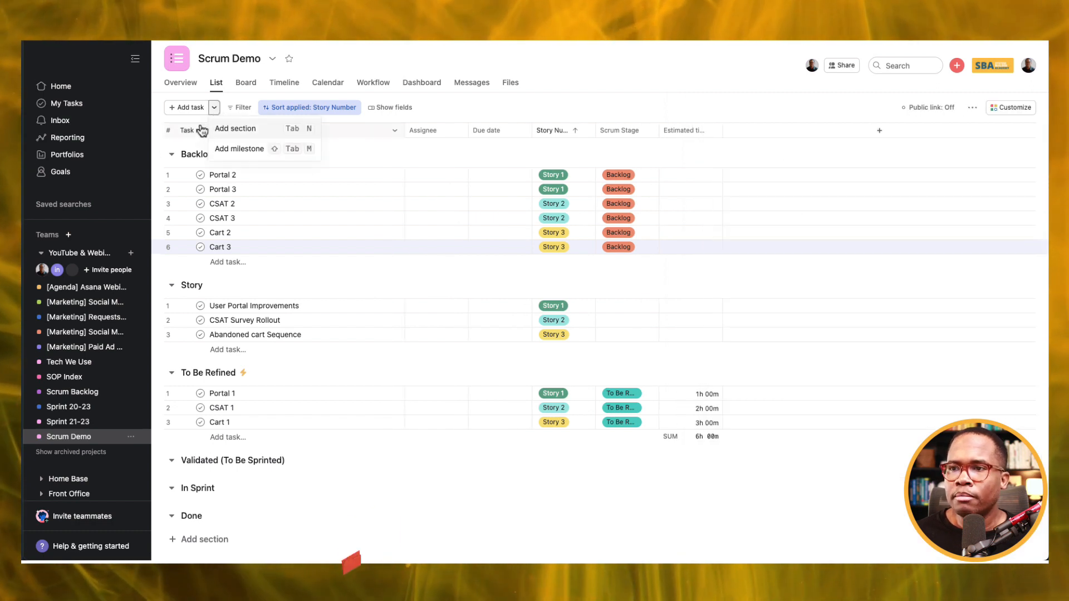
click(217, 246)
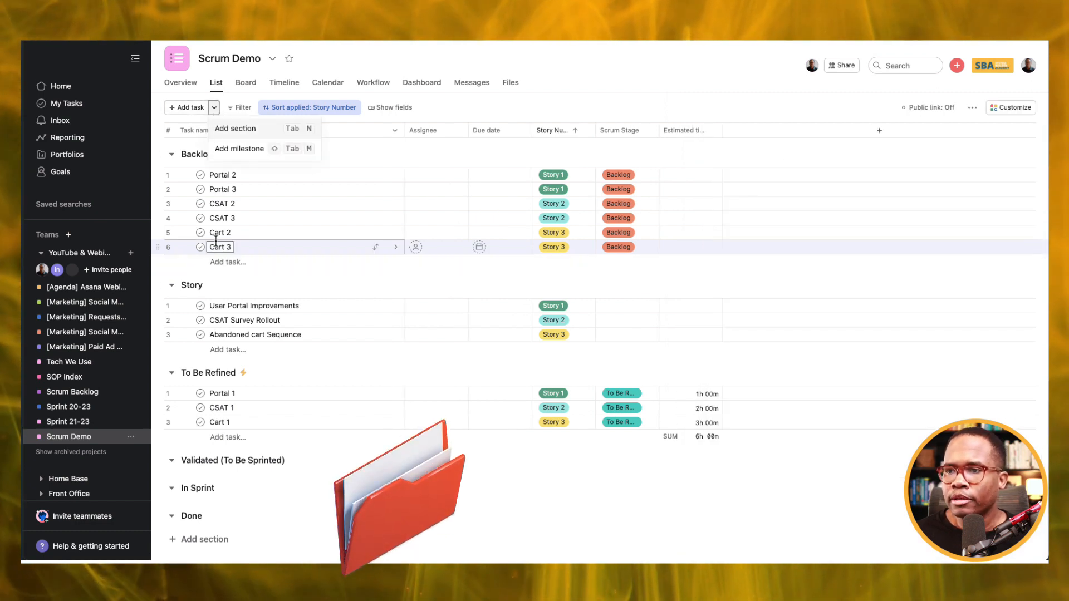
click(399, 247)
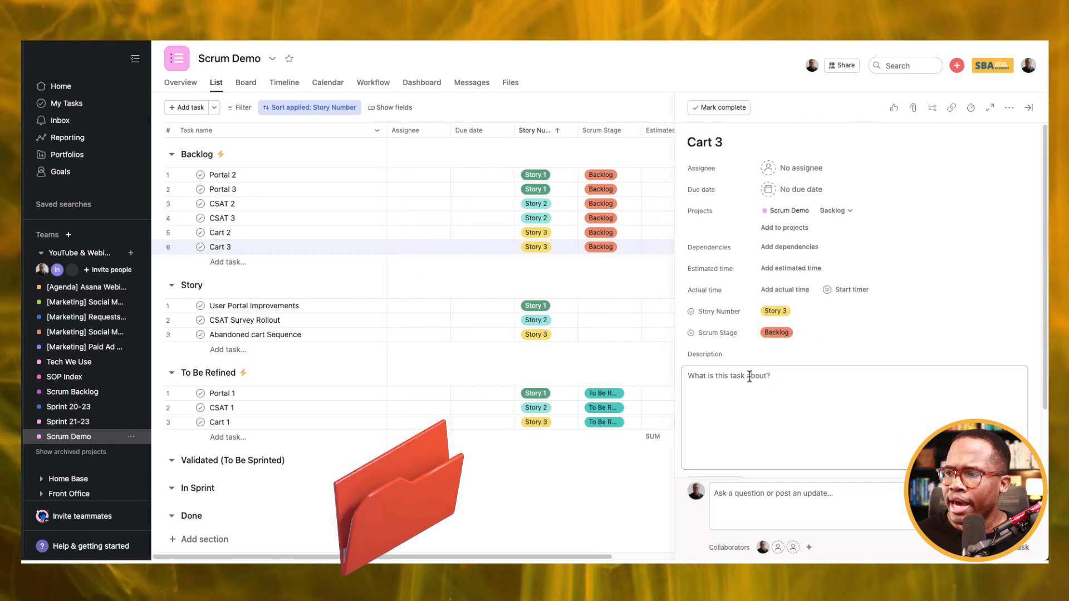
click(723, 376)
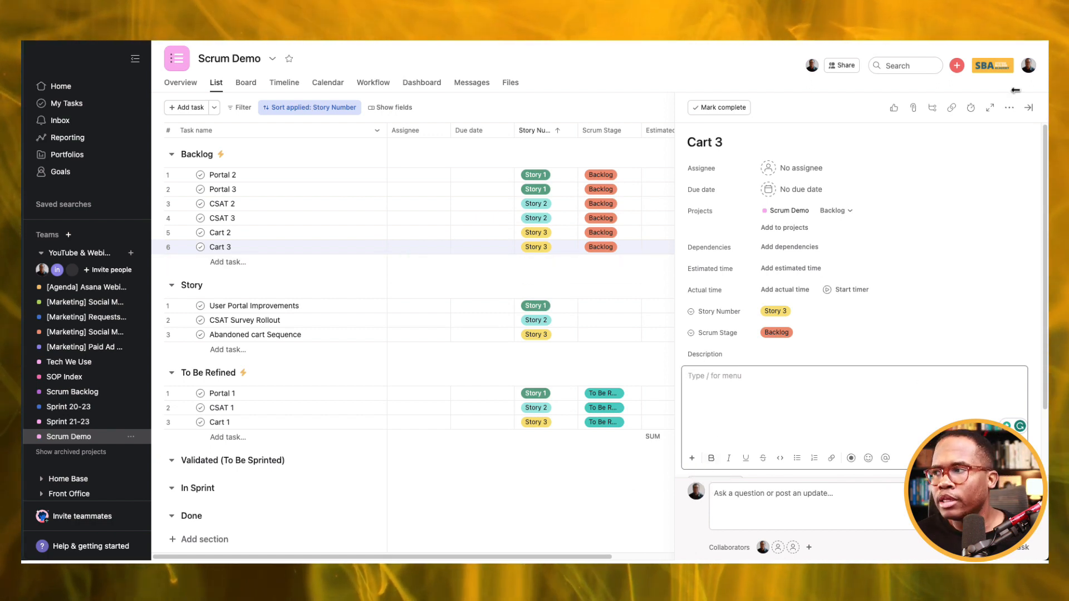
click(1029, 110)
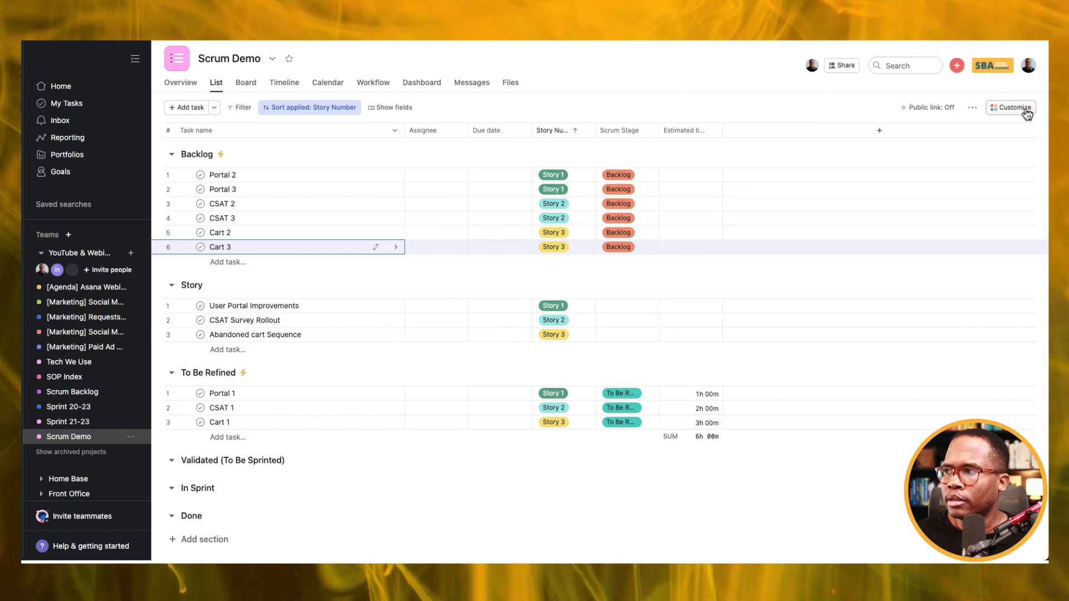
Add a new form to the project and review its task and access settings
click(1026, 109)
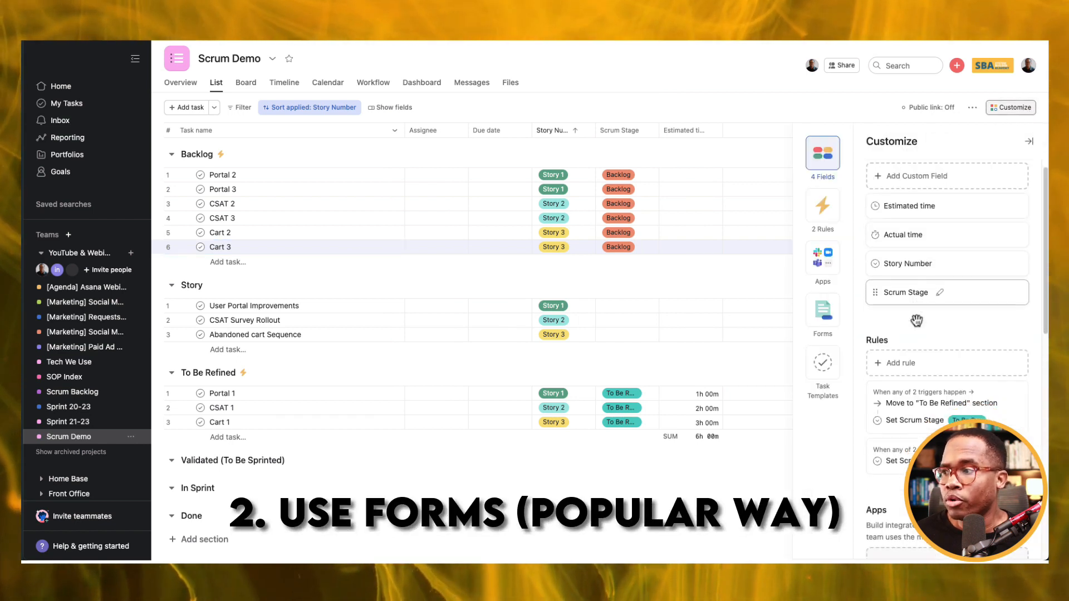
scroll(916, 321, down, 5)
scroll(916, 321, down, 3)
click(921, 363)
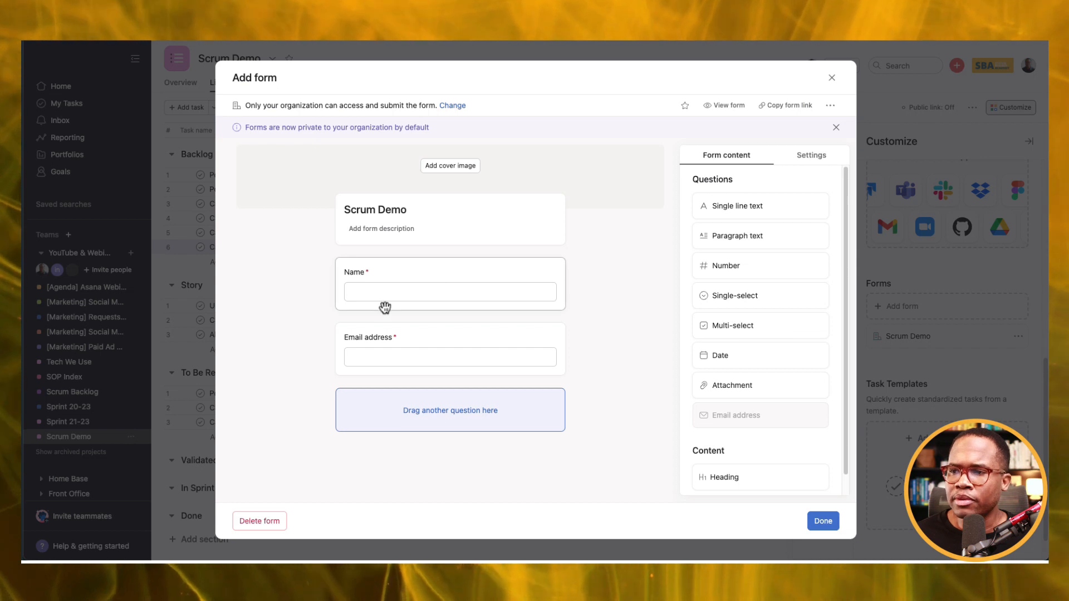
click(806, 158)
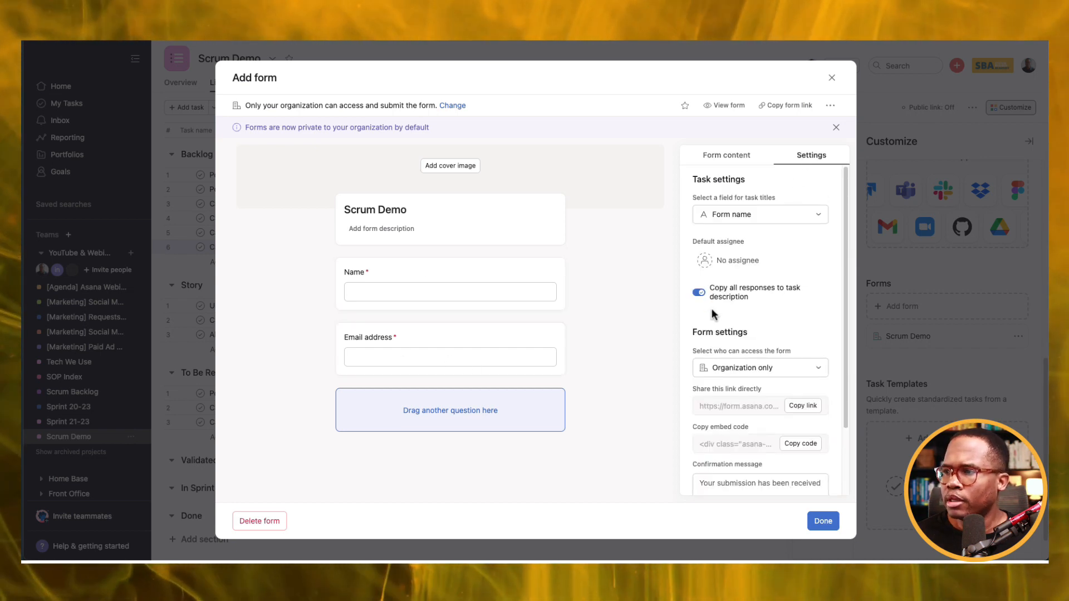
click(727, 158)
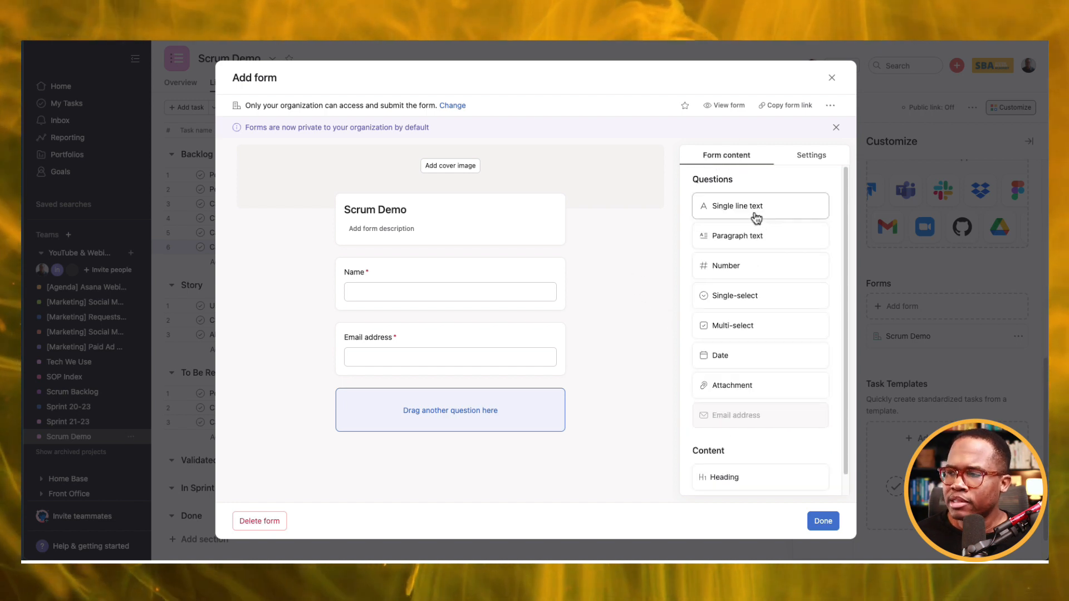
Add a single-select question named Story to the form with the options Portal and CSAT
click(745, 299)
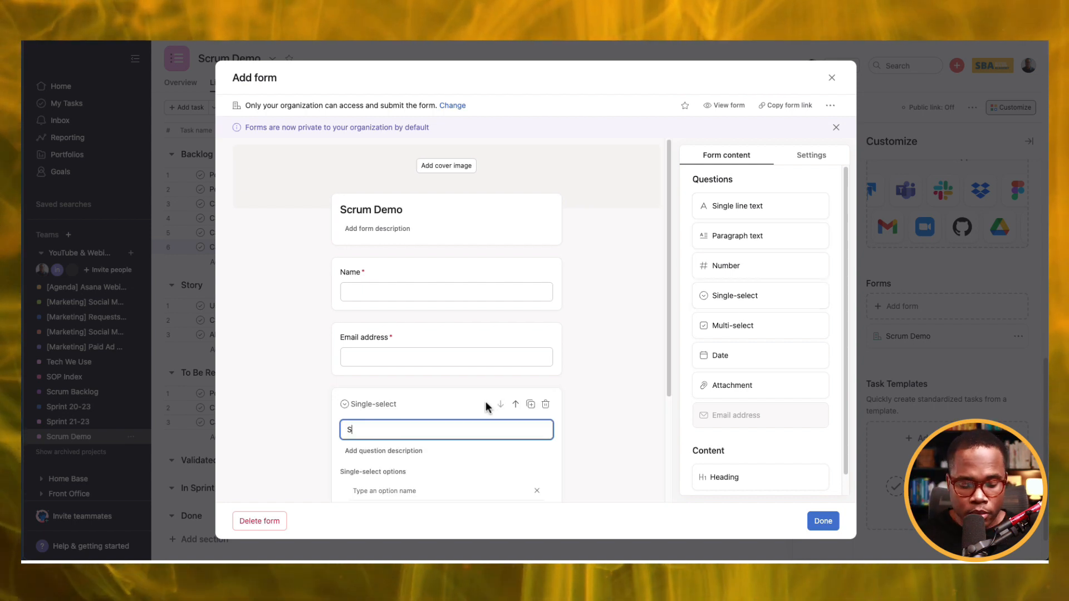
text(Story)
scroll(449, 440, down, 2)
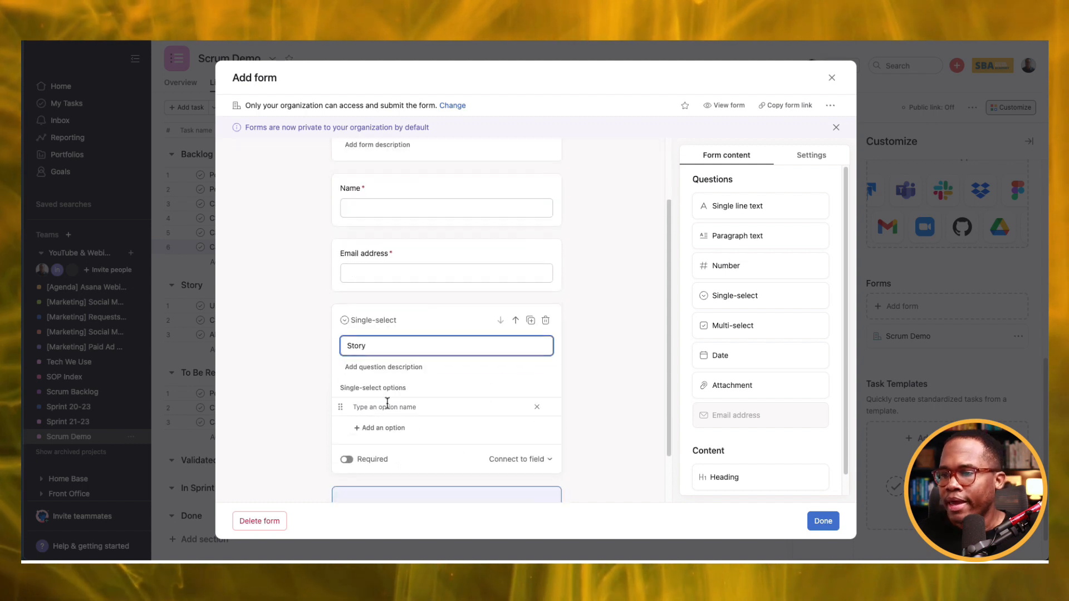
click(392, 407)
text(Porta)
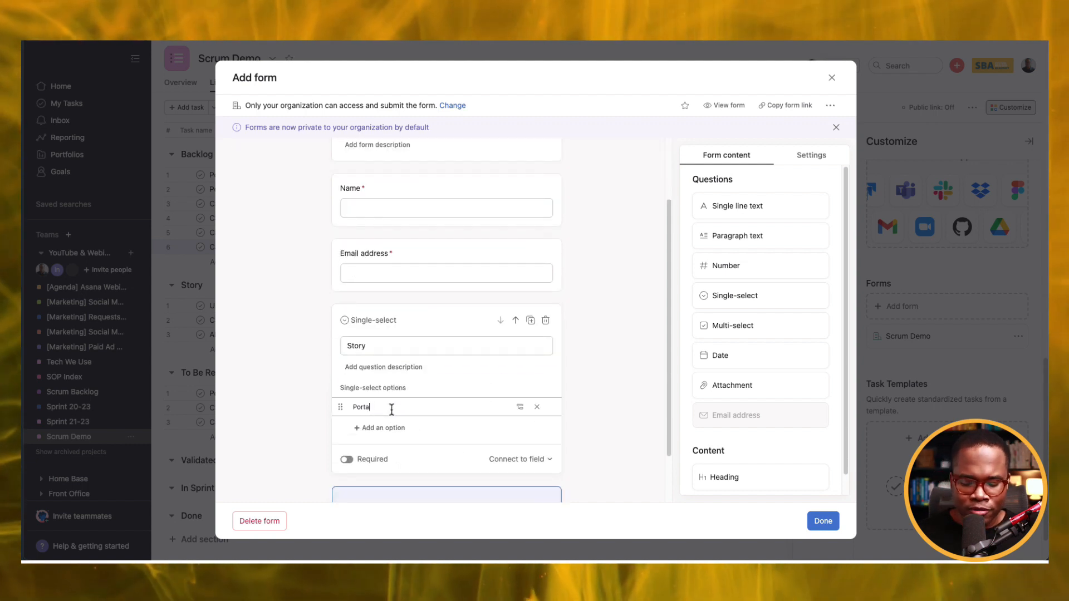
text(l)
key(Return)
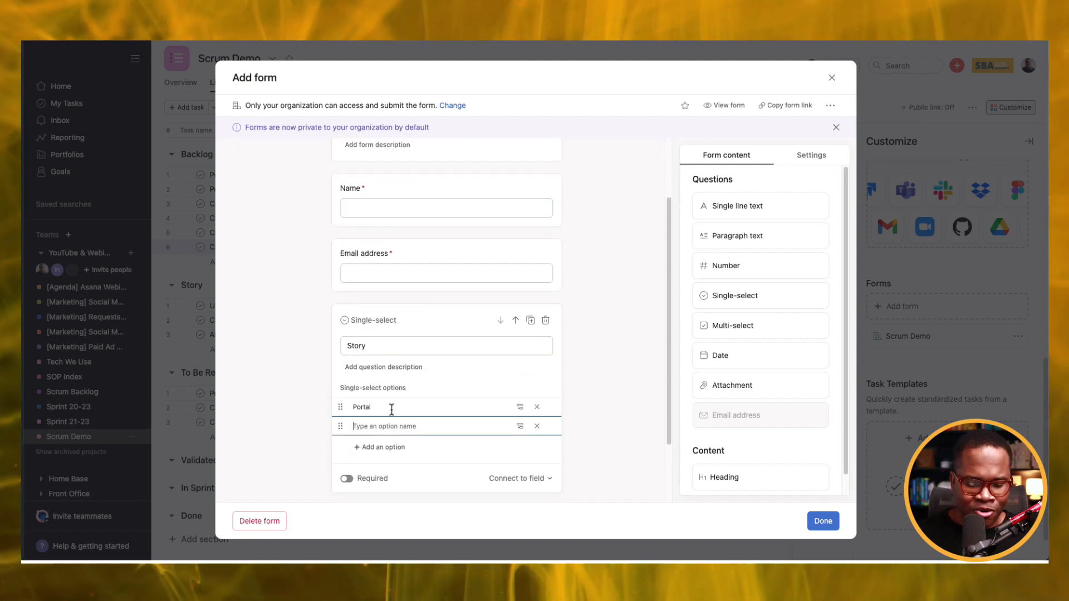
text(CSAT)
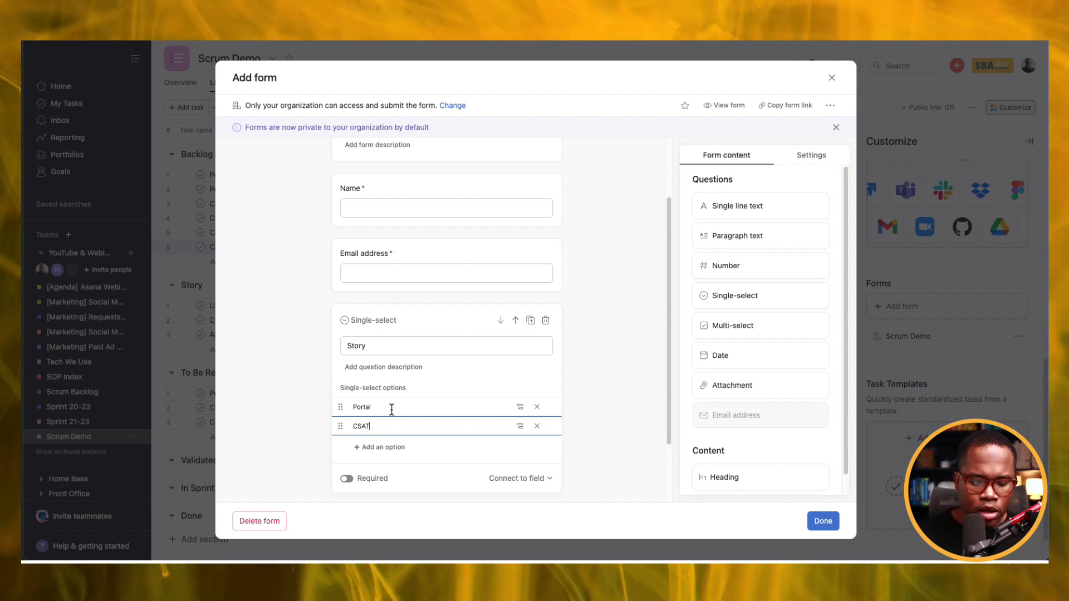
key(Return)
click(605, 411)
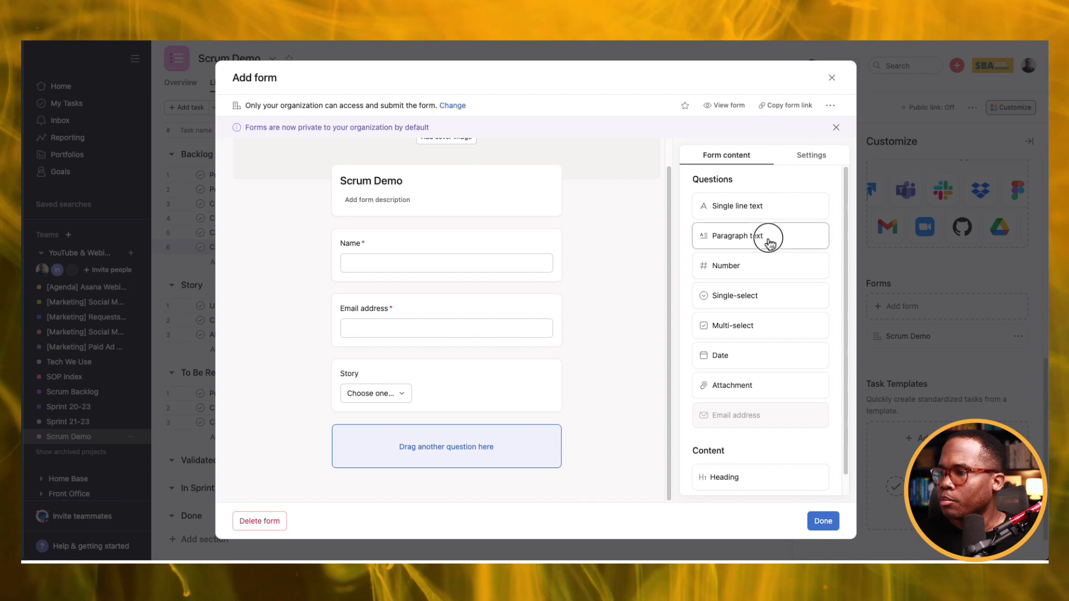
Add a required paragraph text question reading "What is your requirement?" below the Story question in the form
drag(770, 244, 460, 452)
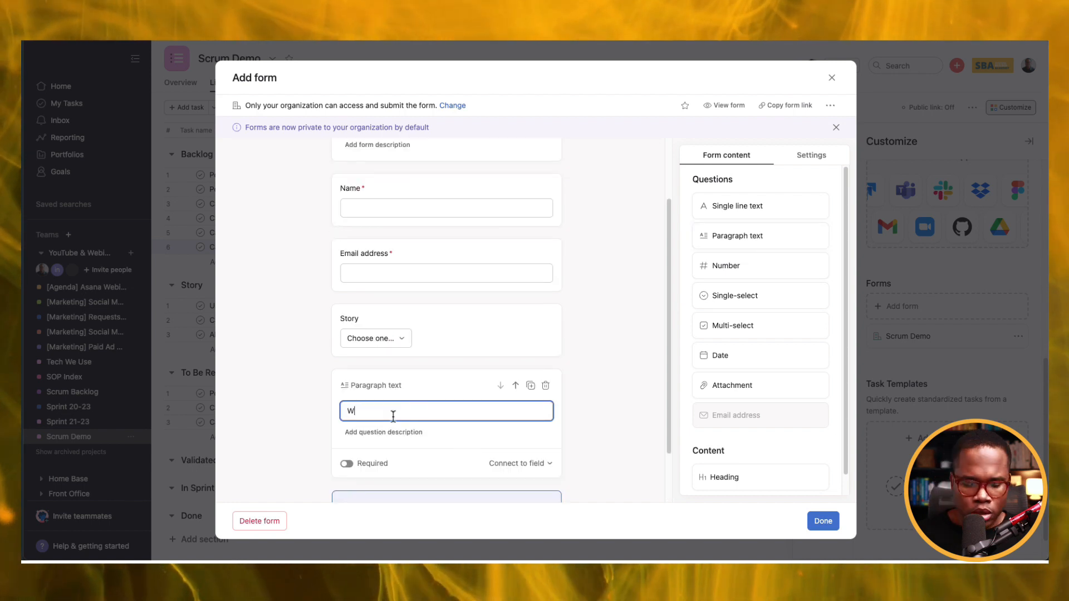
text(What is your requirement?)
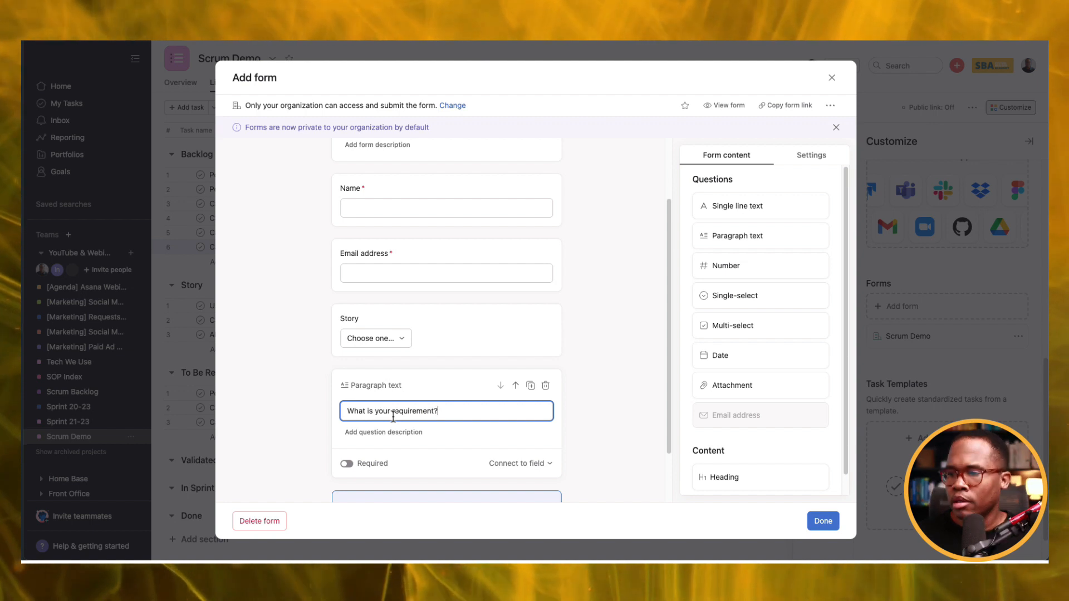
click(590, 398)
scroll(510, 398, down, 1)
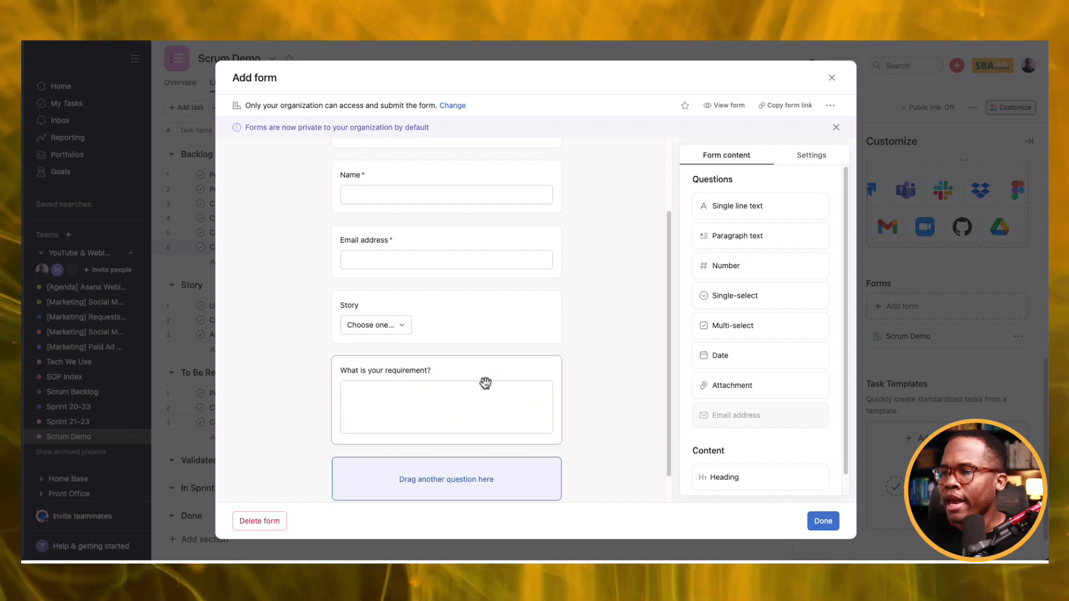
click(484, 383)
click(347, 450)
click(590, 363)
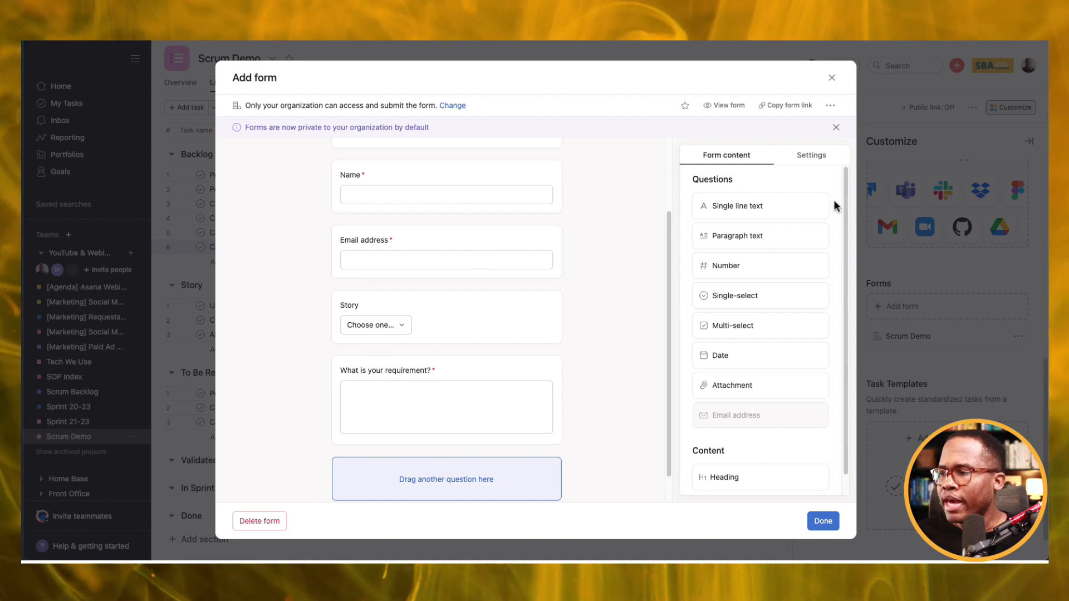
Check the form's default assignee setting without assigning anyone, and finish the form
click(800, 161)
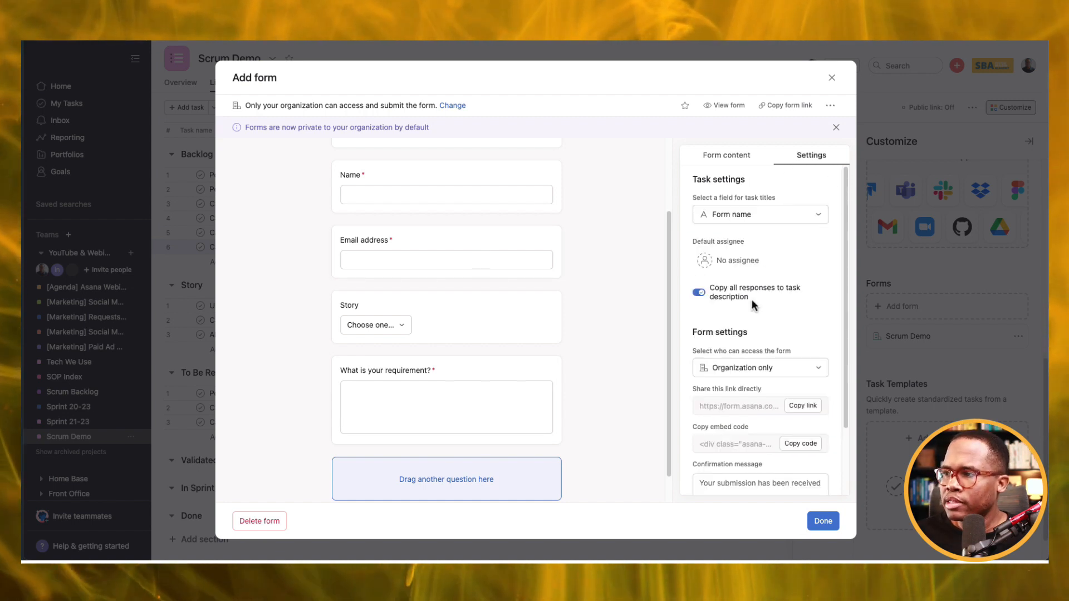
click(735, 261)
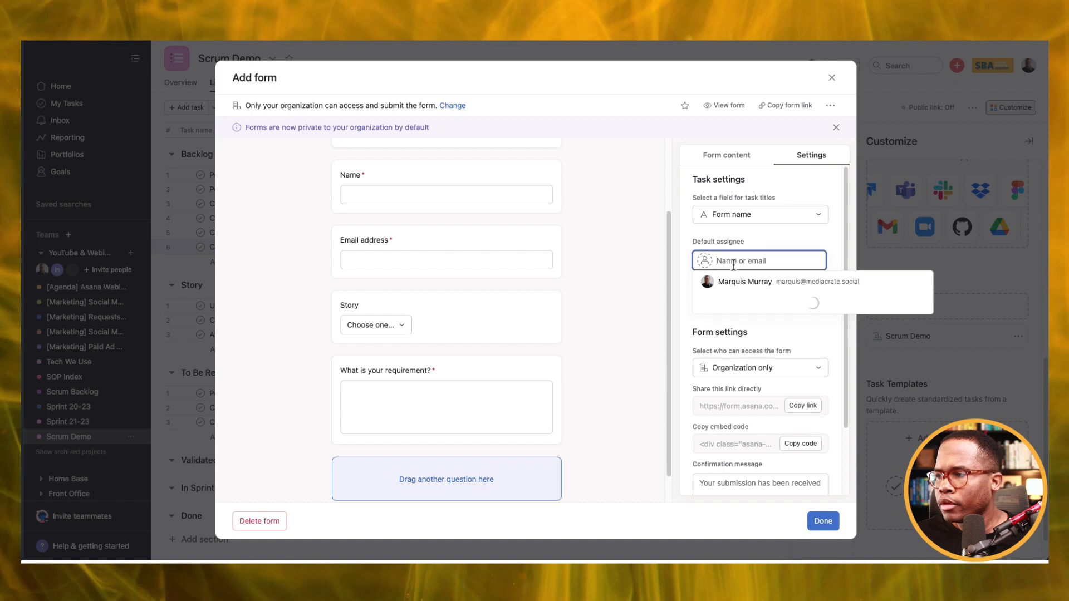
click(680, 295)
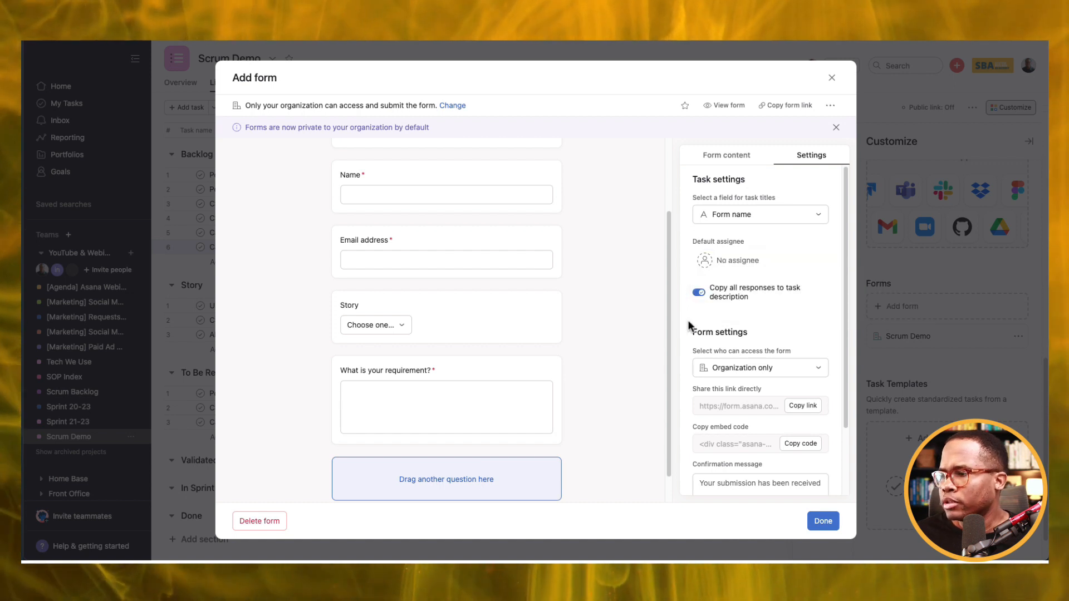
click(823, 521)
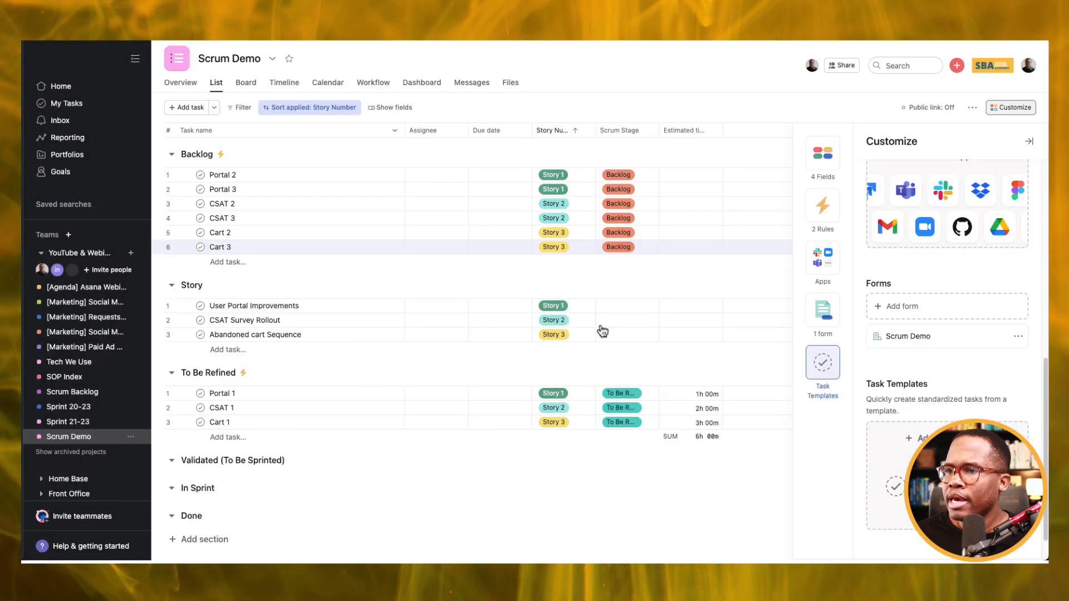
Edit the Backlog section's Set Scrum Stage rule so its task-added trigger uses form submissions from the Scrum Demo form, and save it
mouse_move(225, 158)
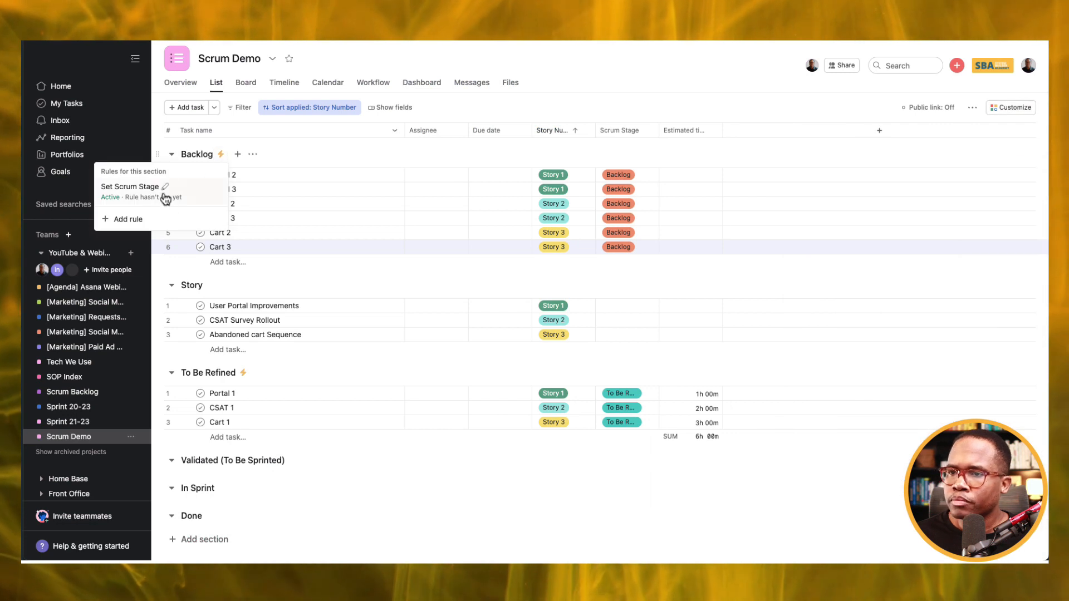
click(166, 197)
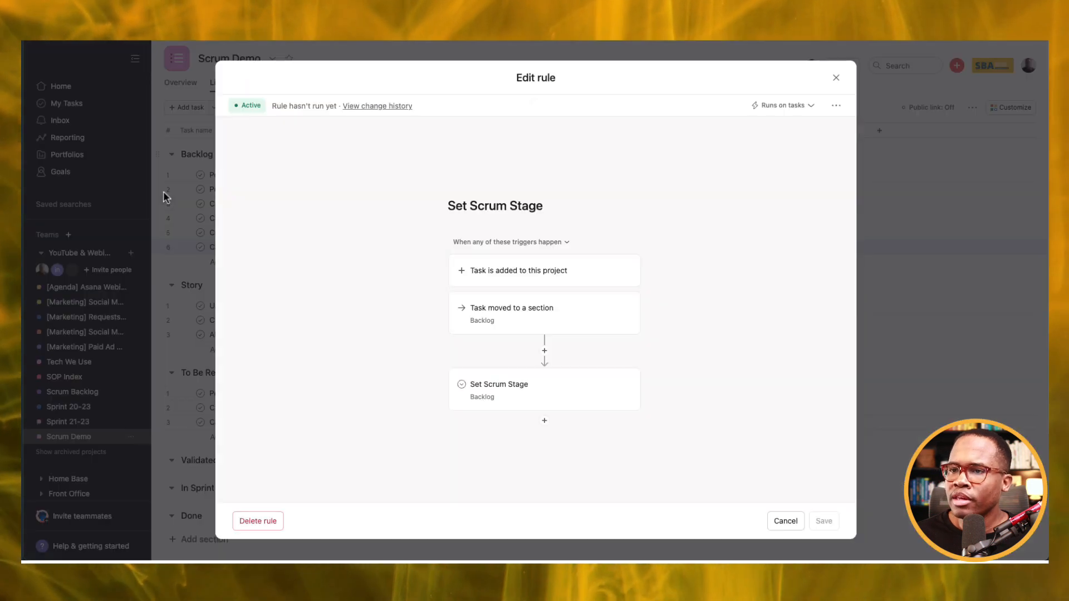
click(569, 277)
click(684, 189)
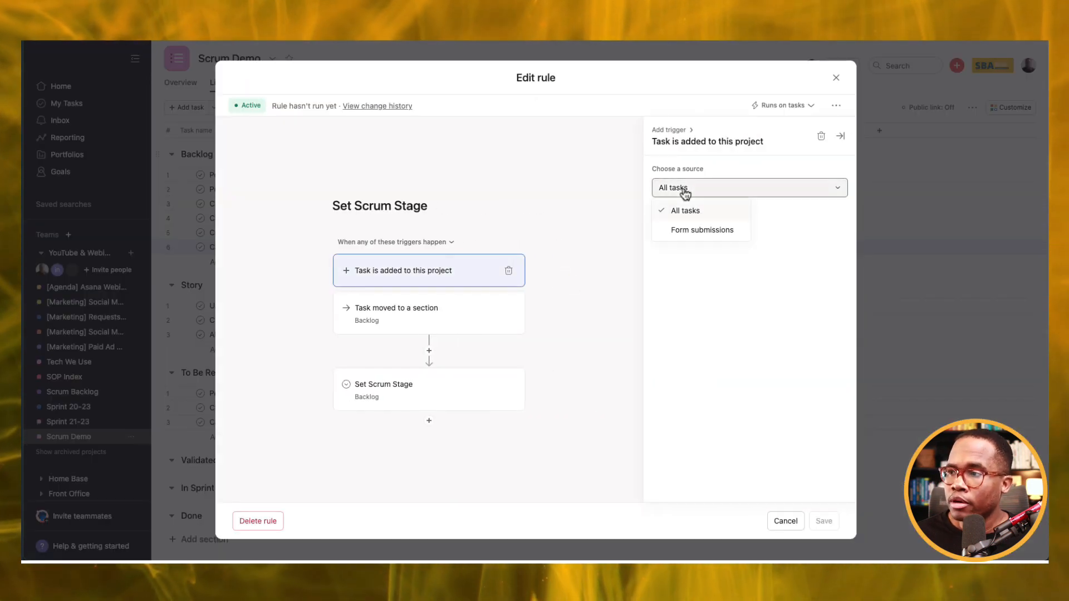
click(688, 231)
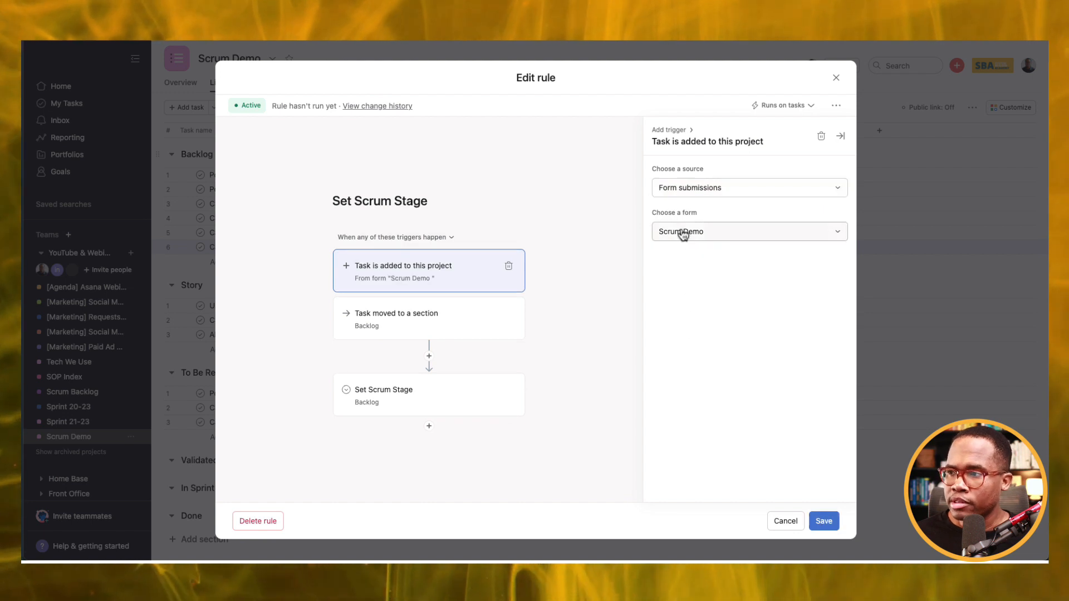
click(683, 232)
click(693, 300)
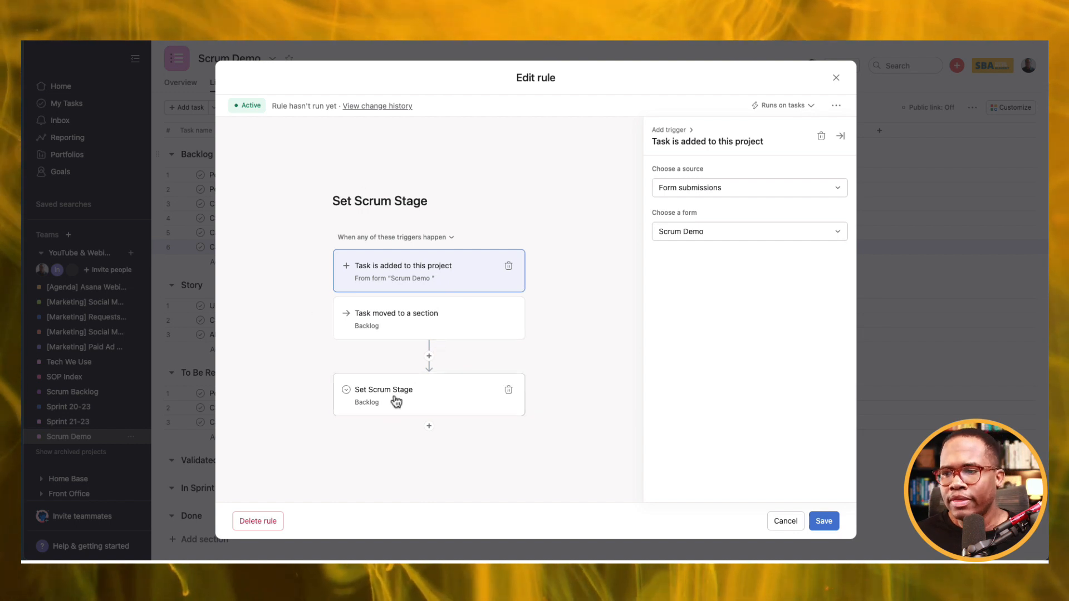
click(832, 524)
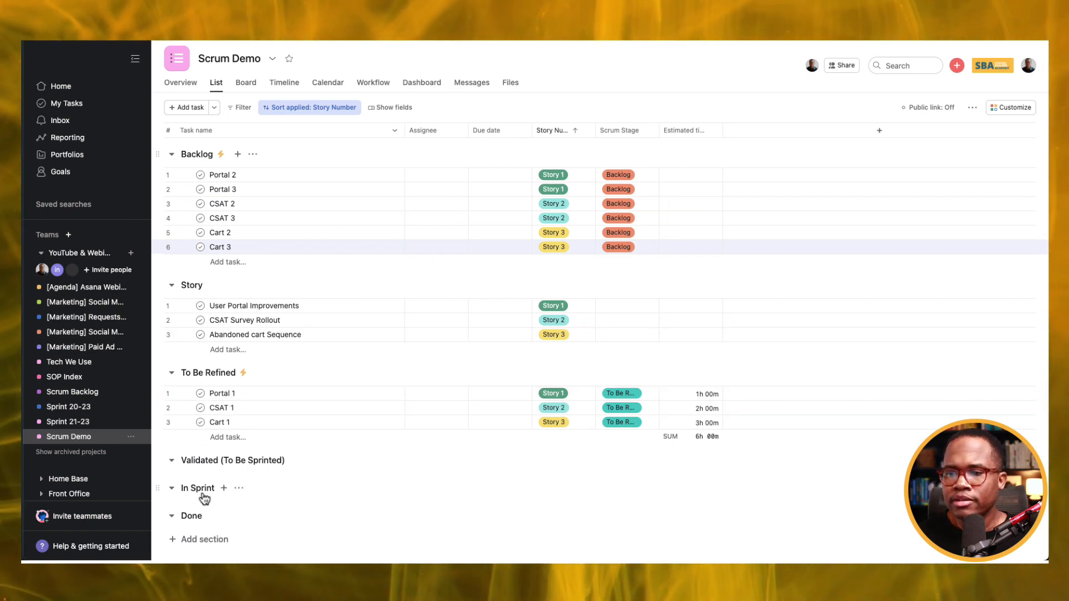
Create a rule for the Done section that completes a task when it is moved there
click(227, 515)
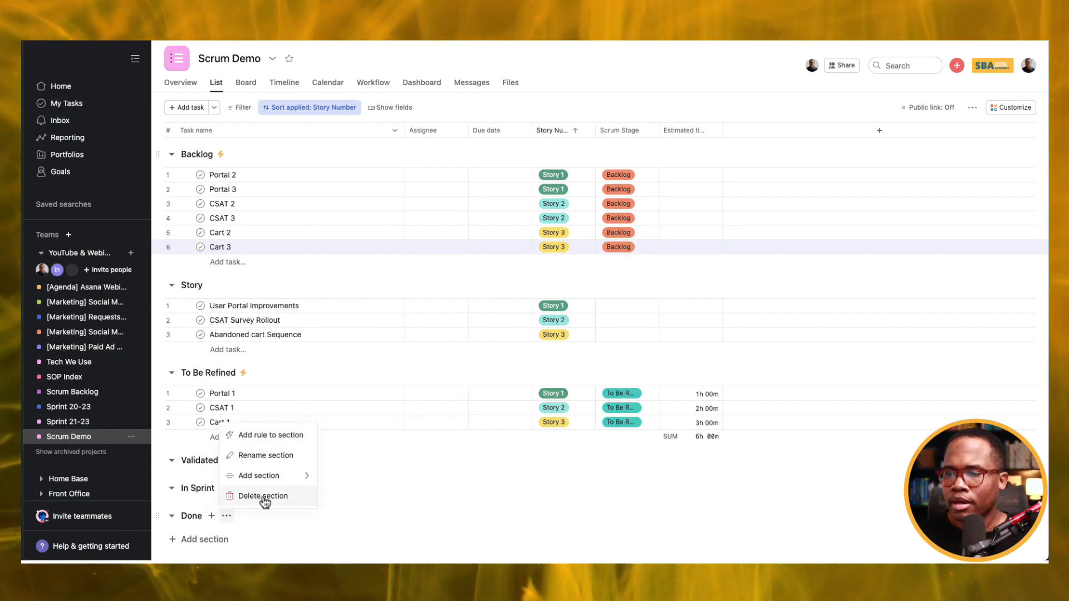
click(278, 435)
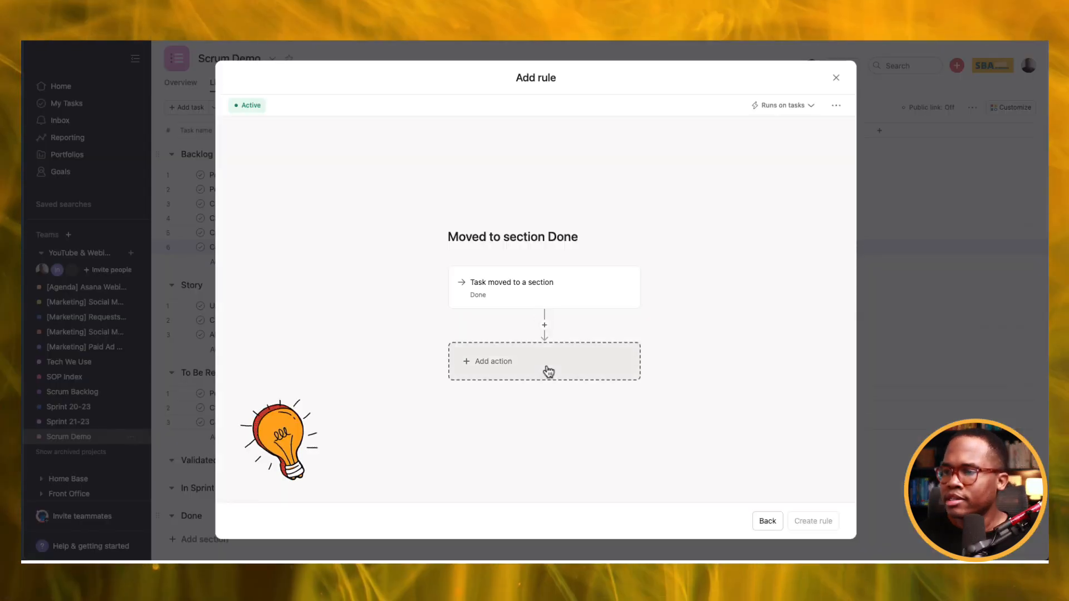
click(546, 365)
scroll(800, 330, down, 5)
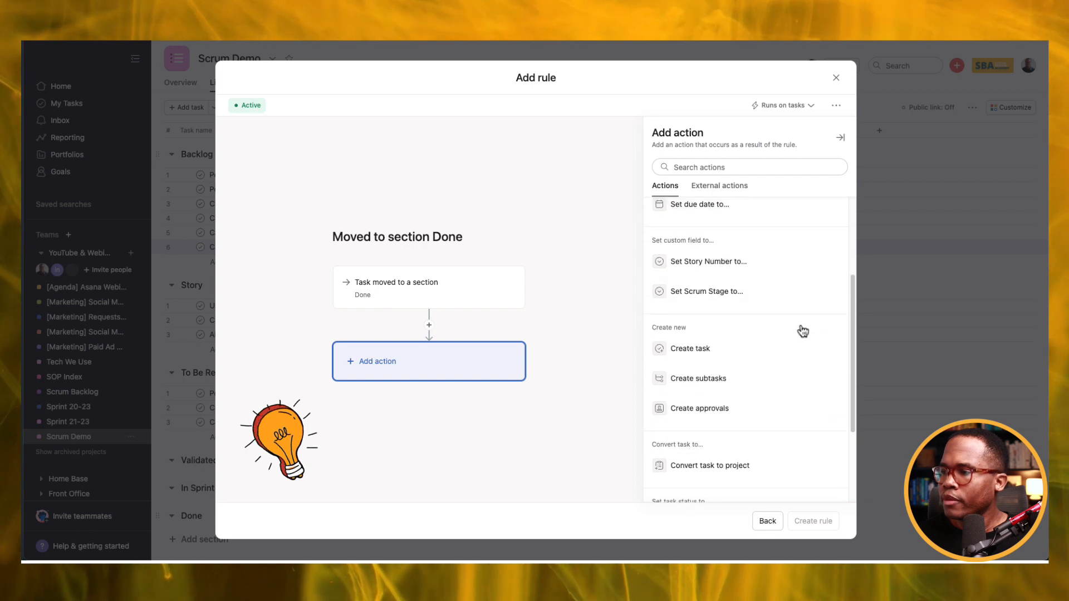
click(727, 423)
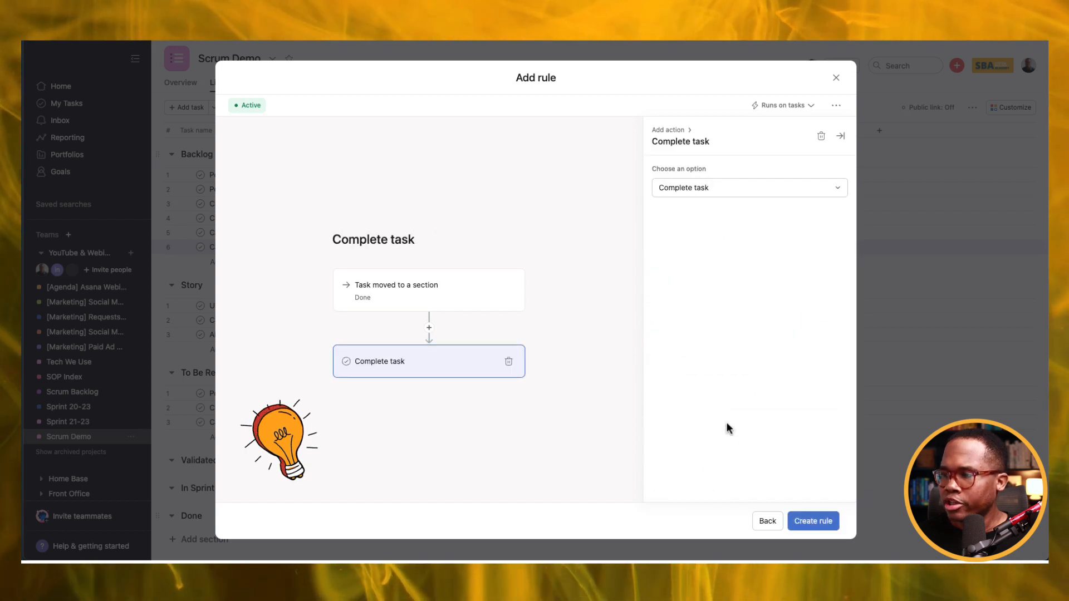
click(808, 526)
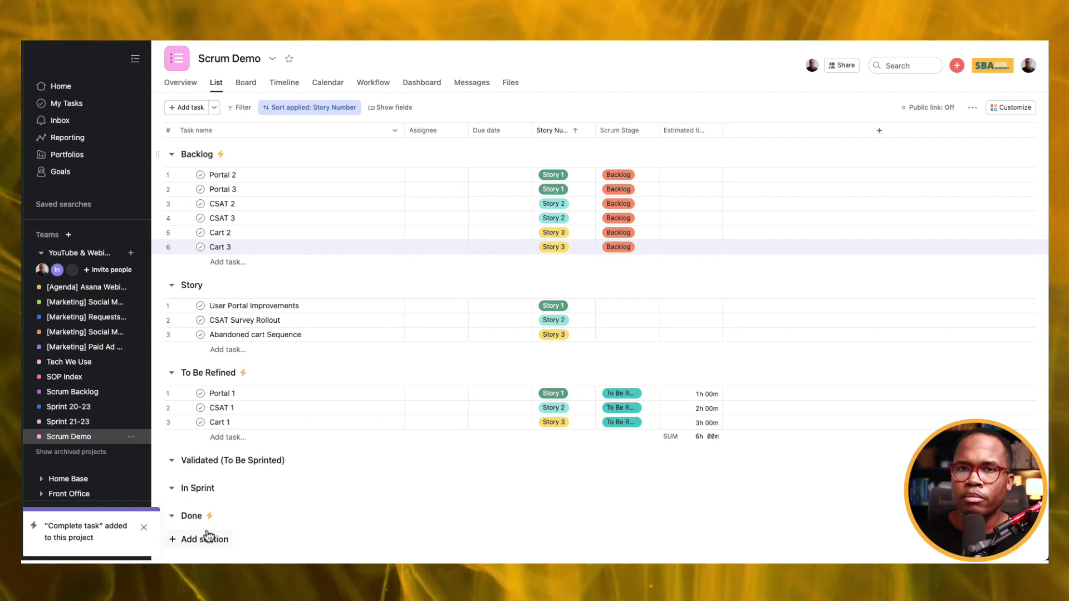
Rename the project to Scrum Backlog Demo in its project details
click(272, 59)
click(309, 81)
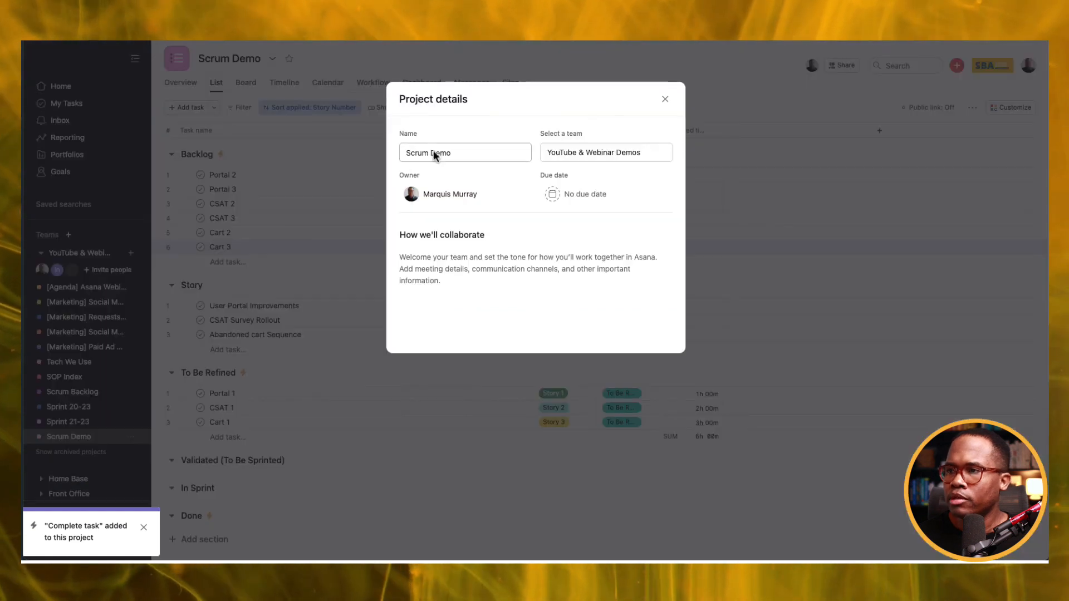
click(433, 153)
text(Backlo)
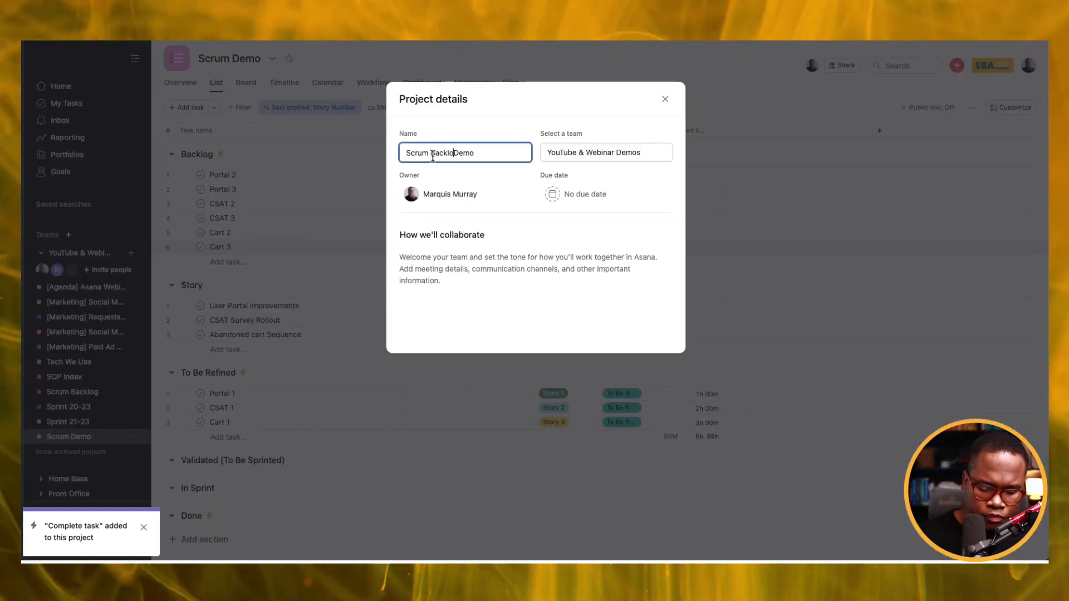
text(g)
click(665, 99)
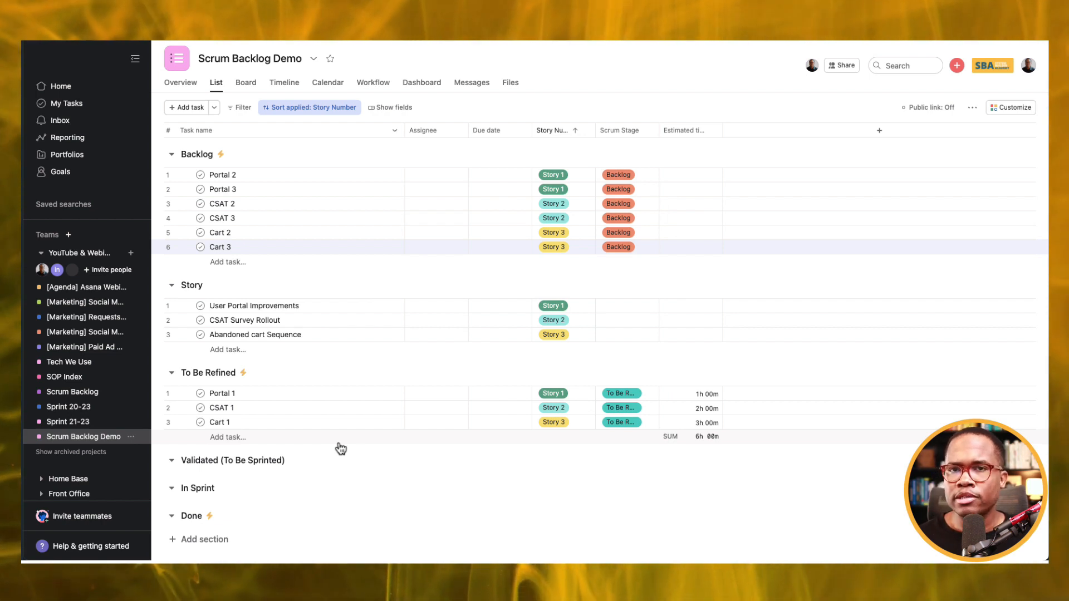
Create a blank project named Sprint Board in the YouTube & Webinar Demos team with the List default view, and open it
click(130, 253)
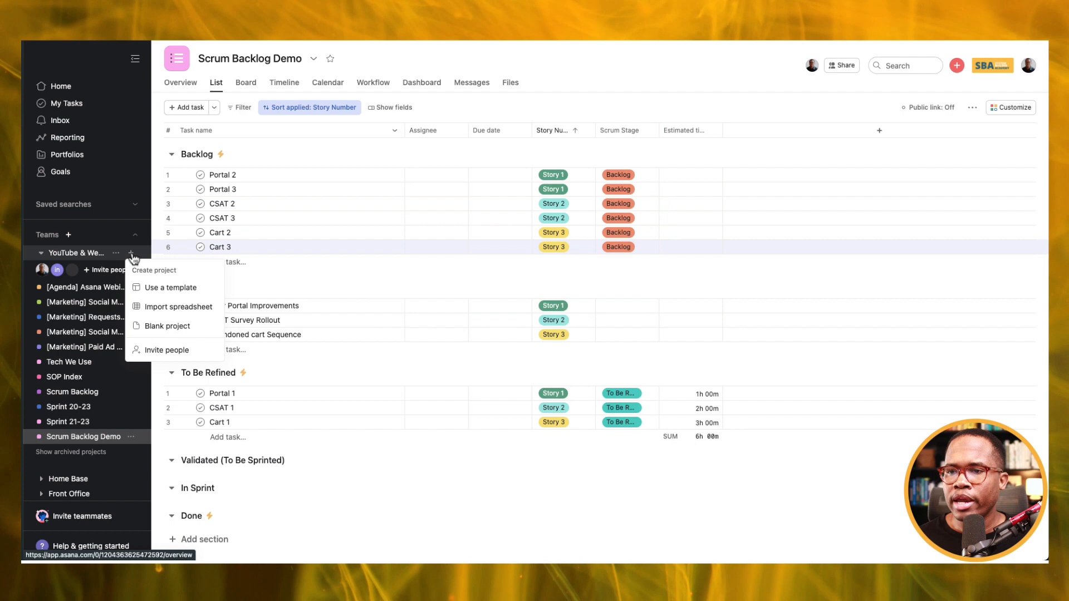
click(174, 326)
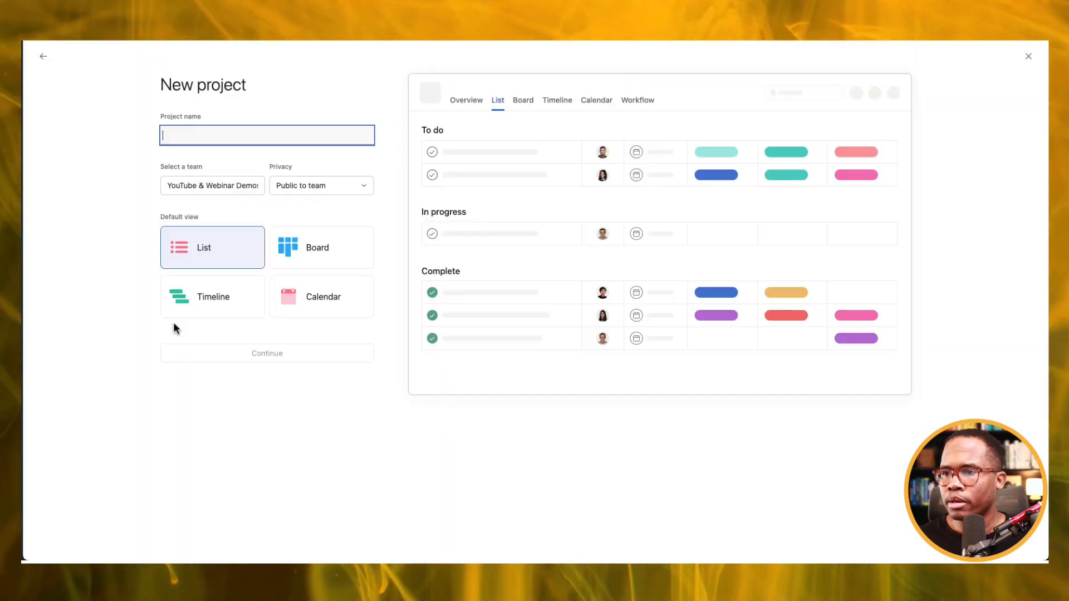
text(Sprint Board)
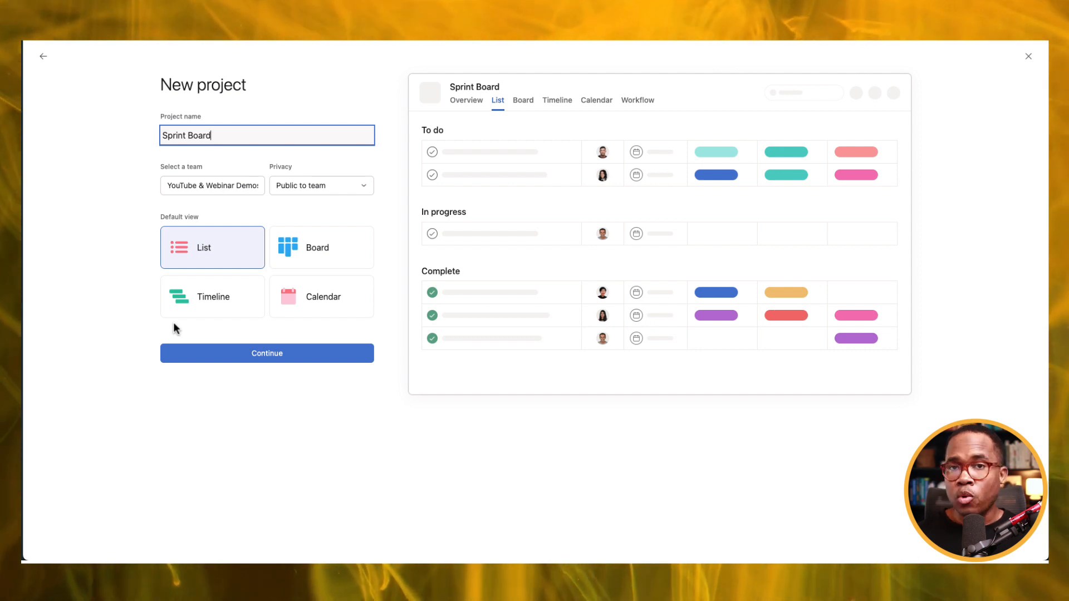
click(281, 355)
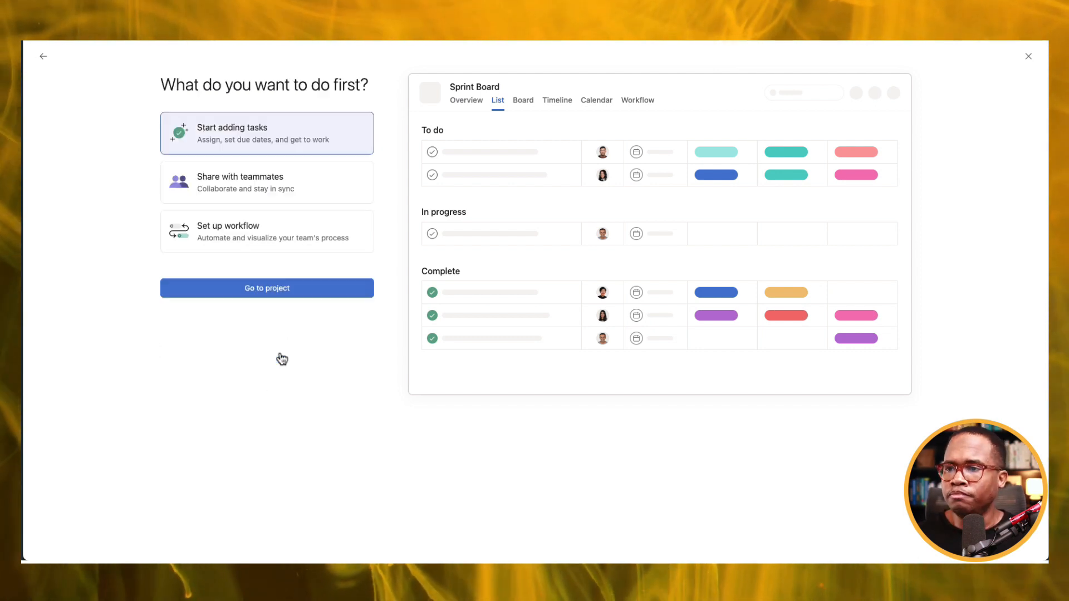
click(273, 288)
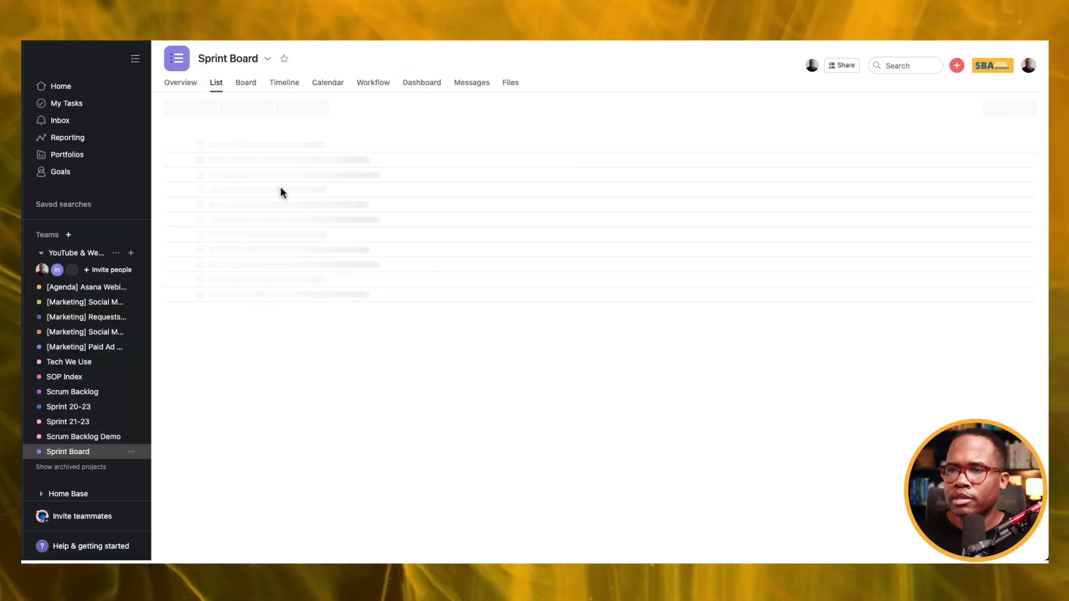
Add the sections To Do, In Progress and Done to the Sprint Board project
click(189, 196)
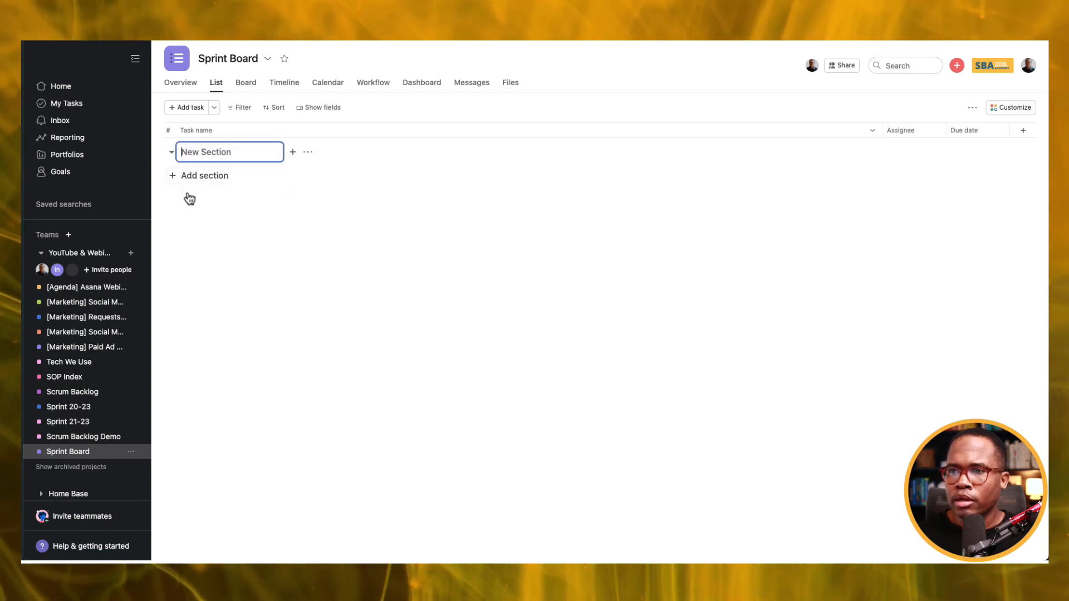
text(To Do)
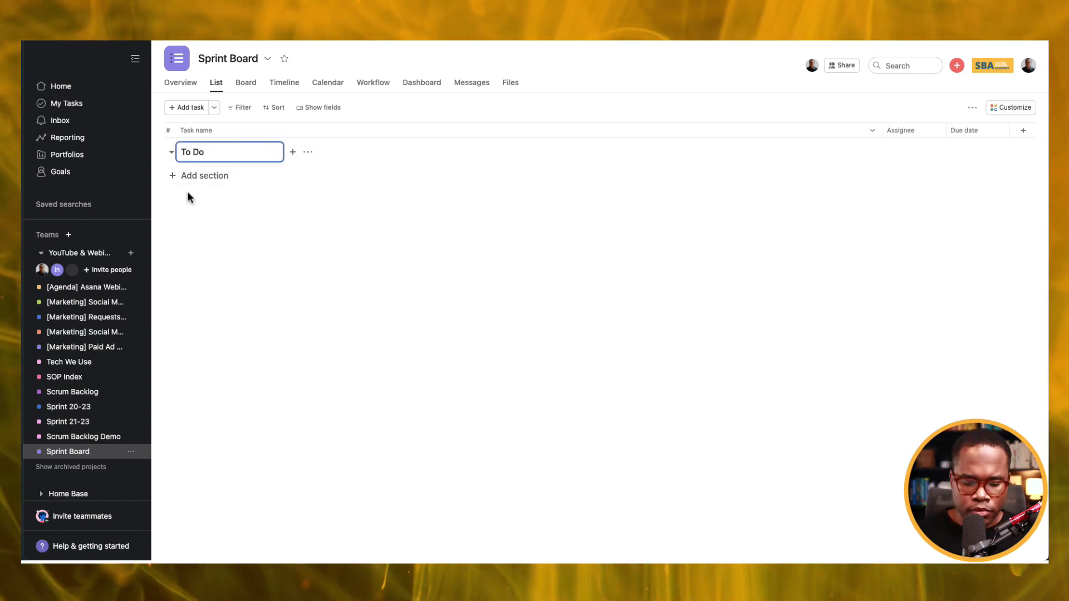
key(Return)
text(I)
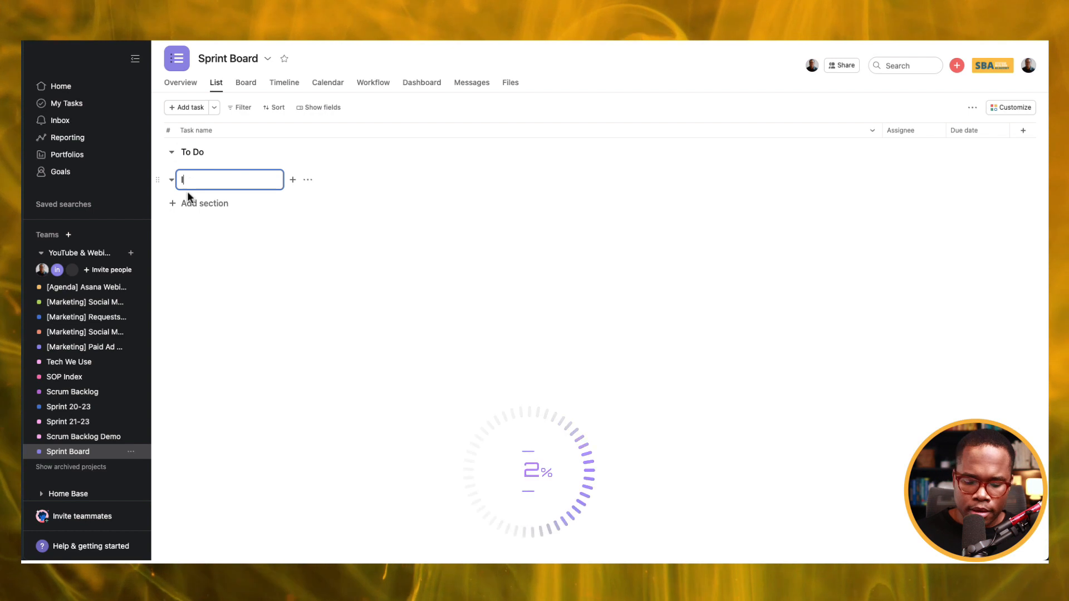
text(n Progress)
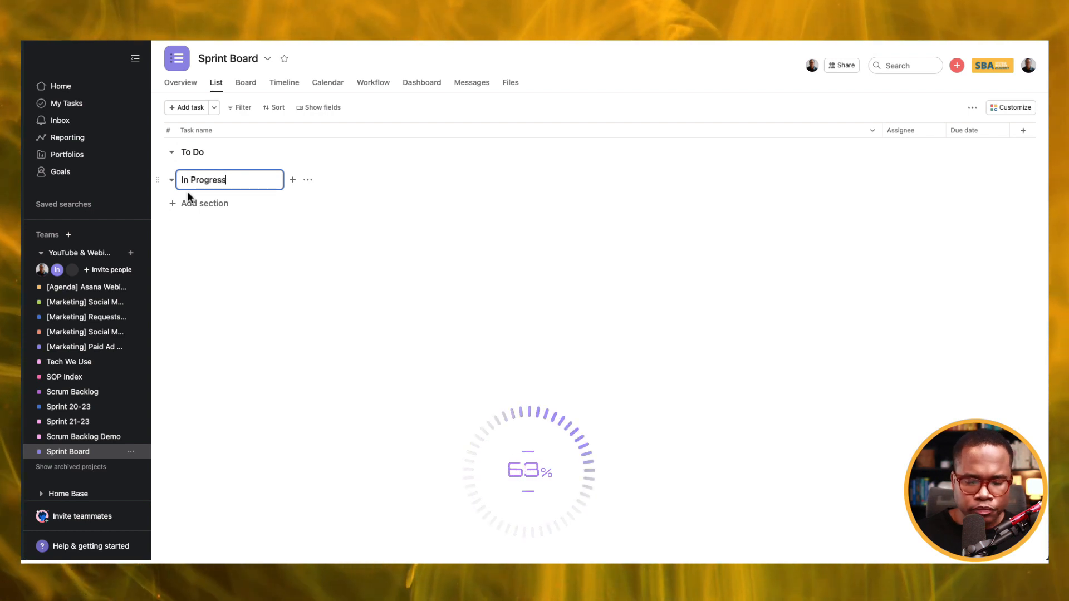
key(Return)
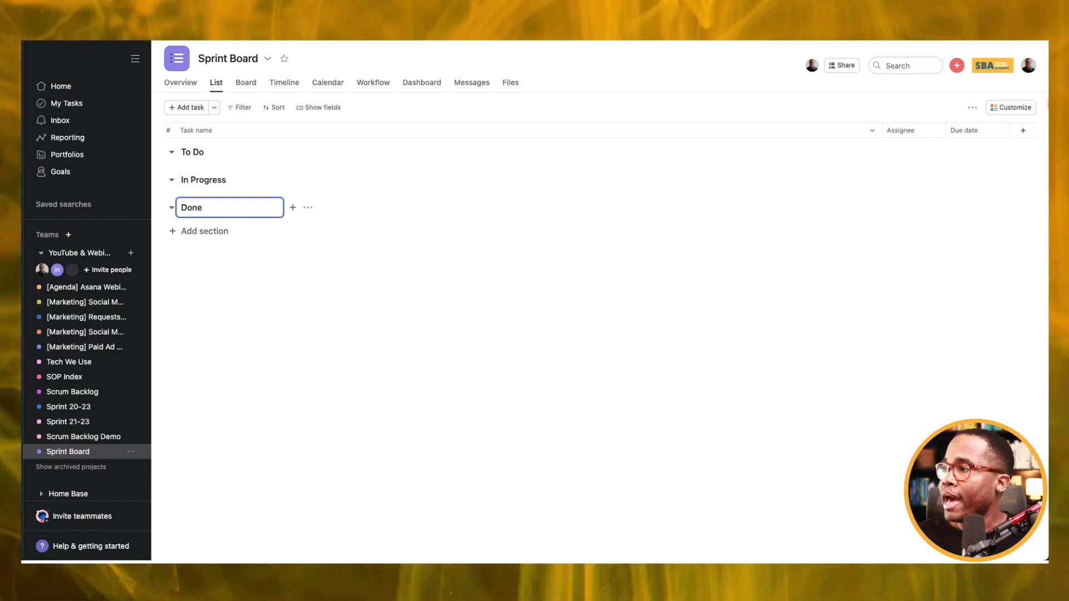
Add the existing Scrum Stage field from the organization's field library to the Sprint Board project
click(1018, 112)
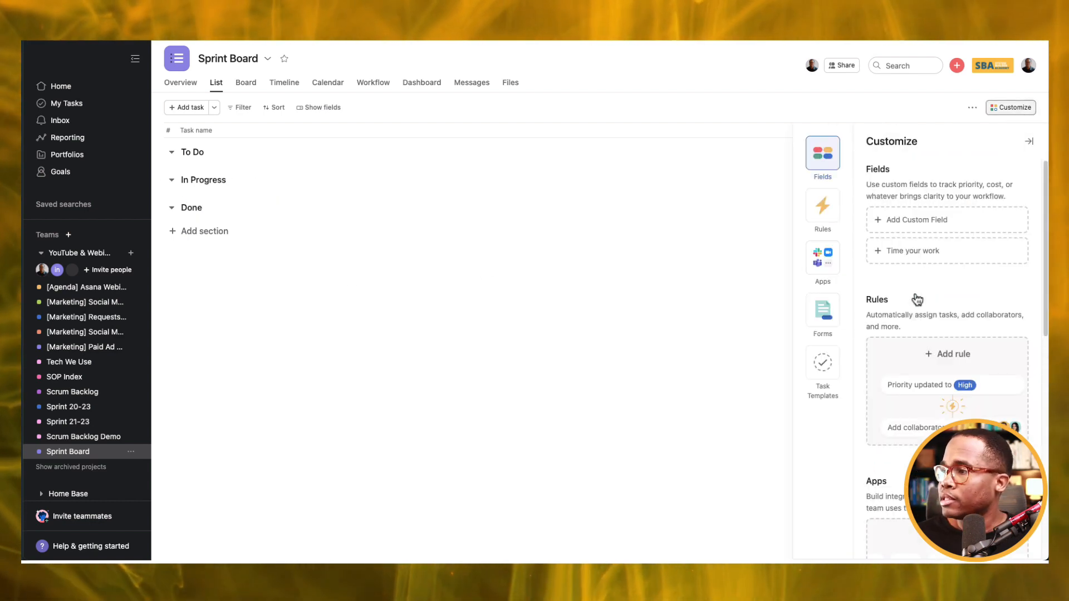
click(924, 223)
click(493, 124)
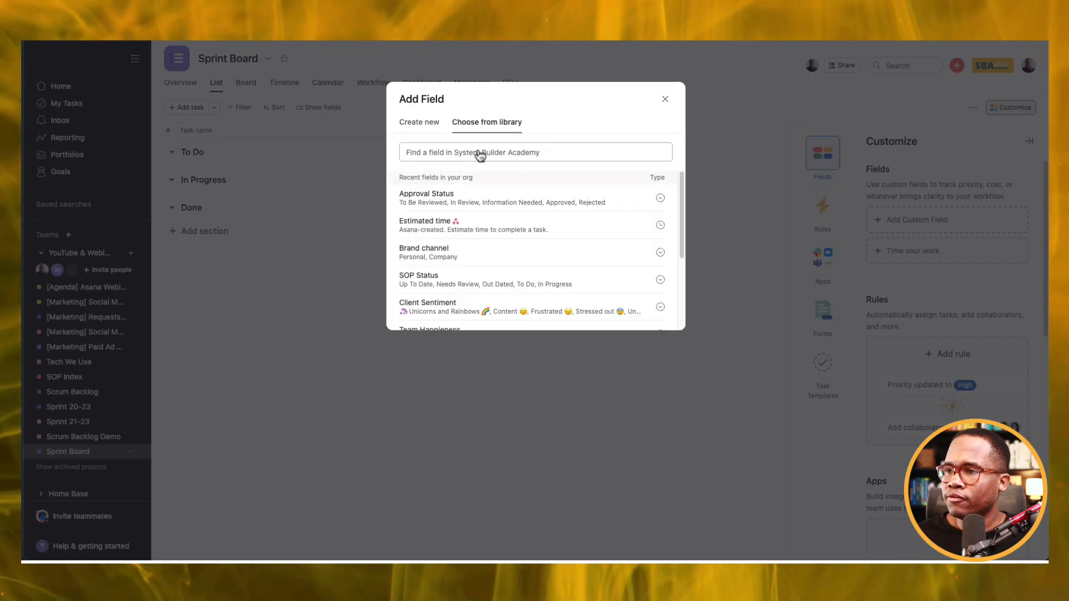
text(scr)
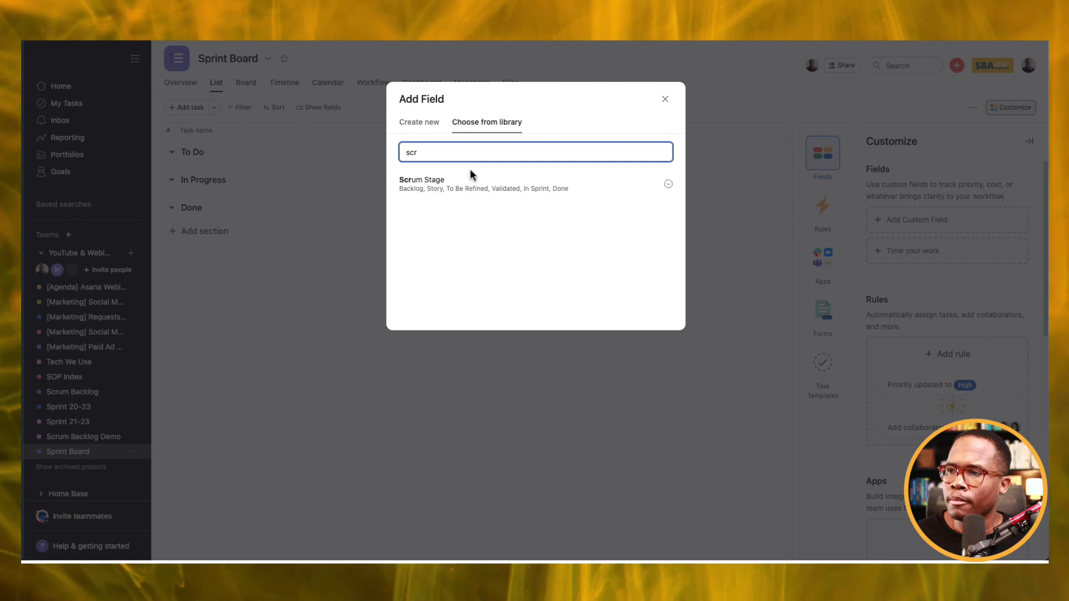
click(463, 173)
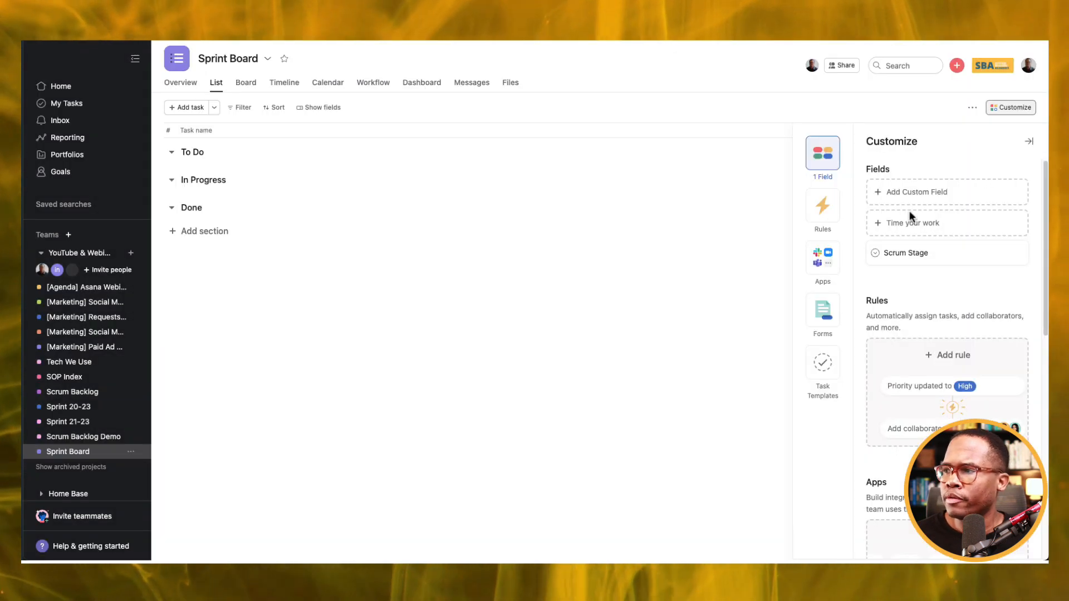
Add the existing Story Number field from the organization's field library to the Sprint Board project
click(928, 193)
click(471, 126)
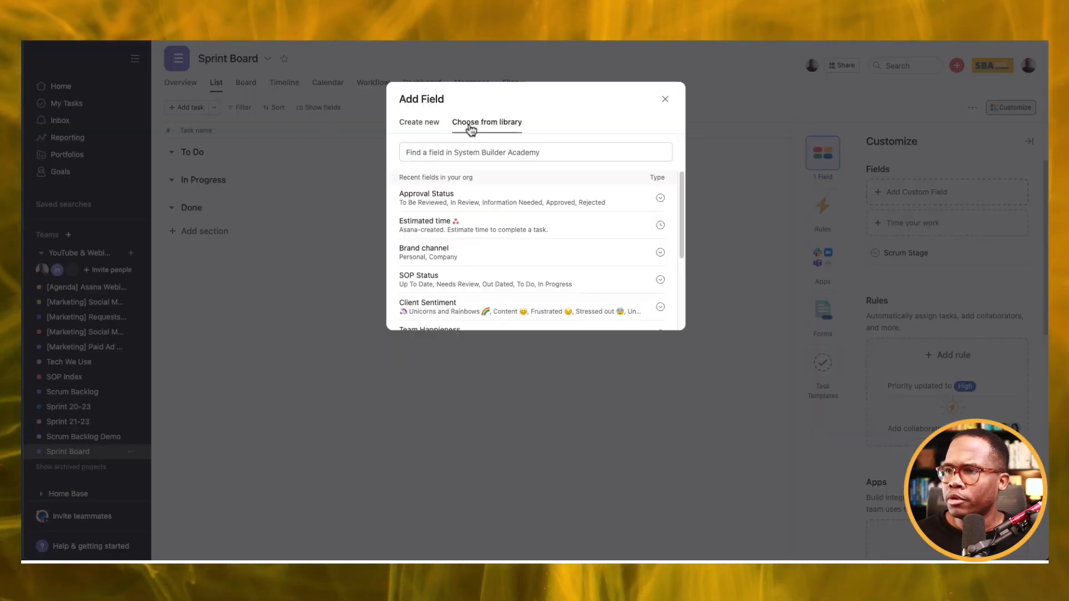
click(459, 158)
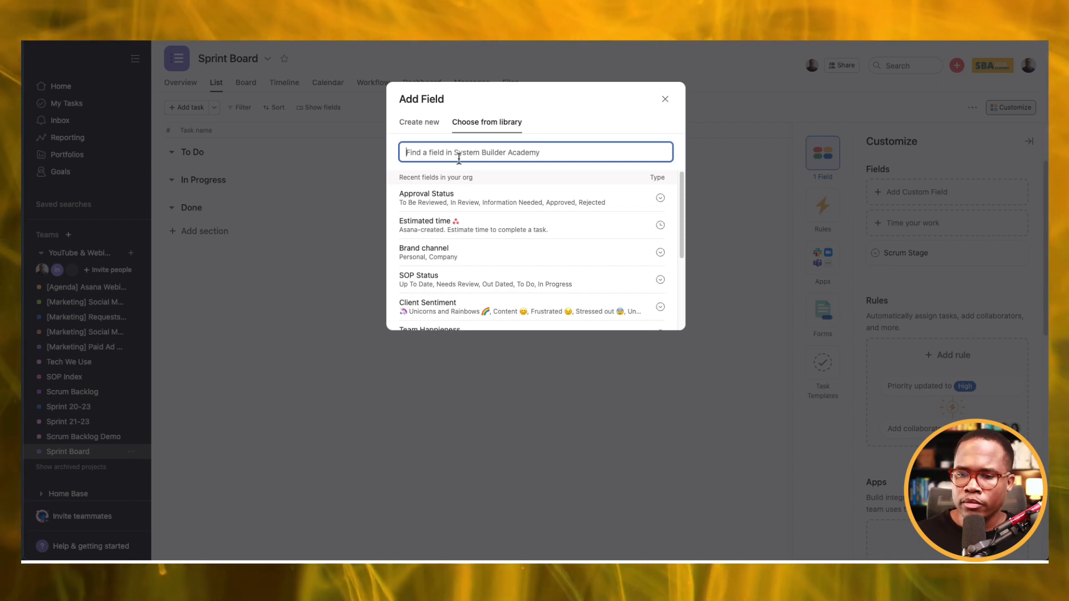
text(story)
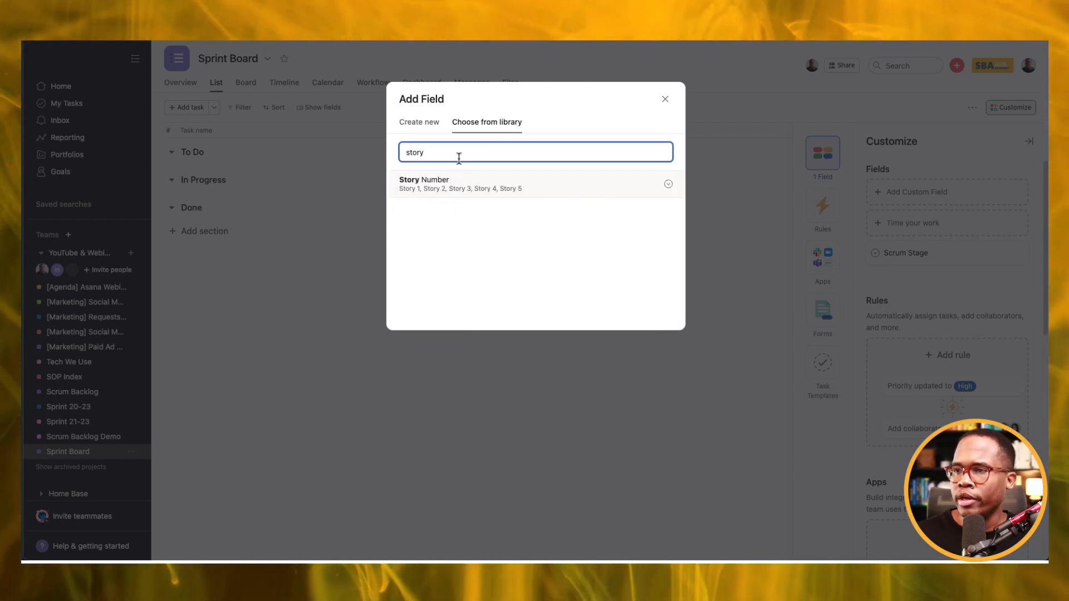
click(493, 192)
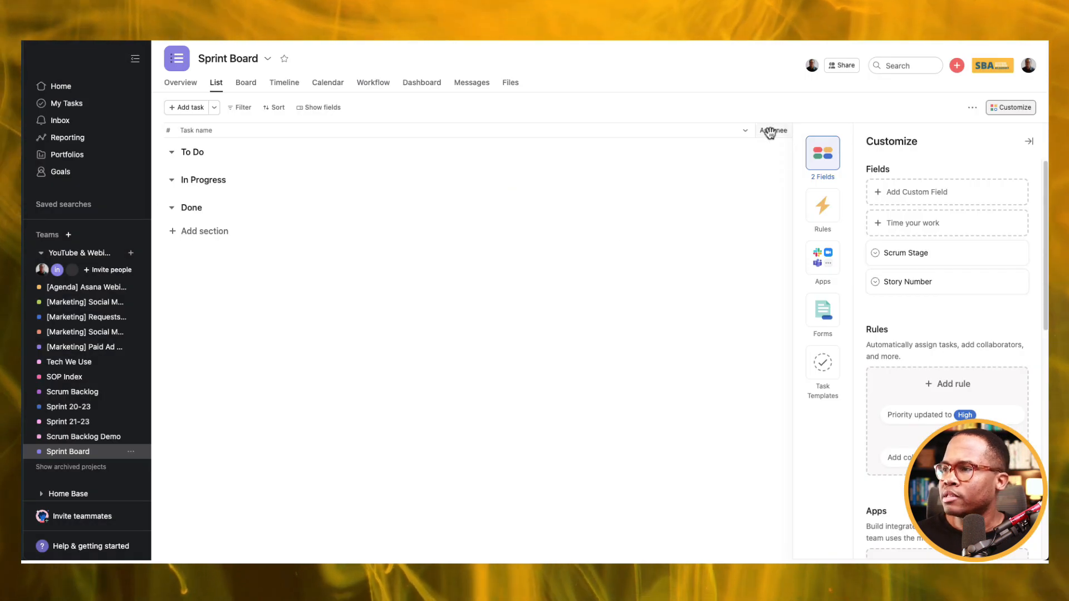
Narrow the Task name column and hide the Scrum Stage and Story Number columns in the Sprint Board list
drag(757, 133, 382, 133)
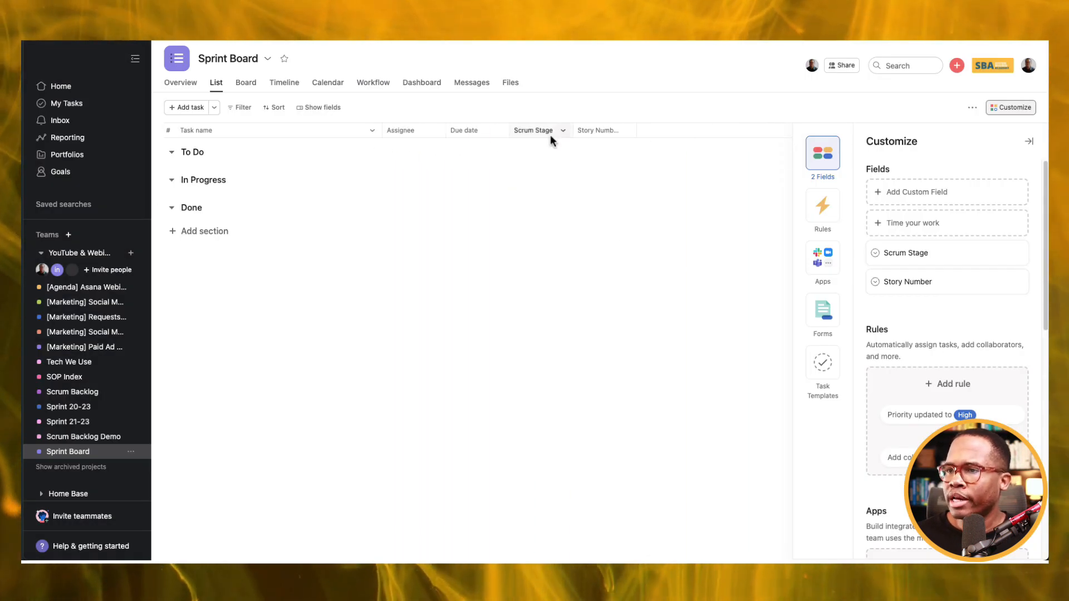
click(564, 132)
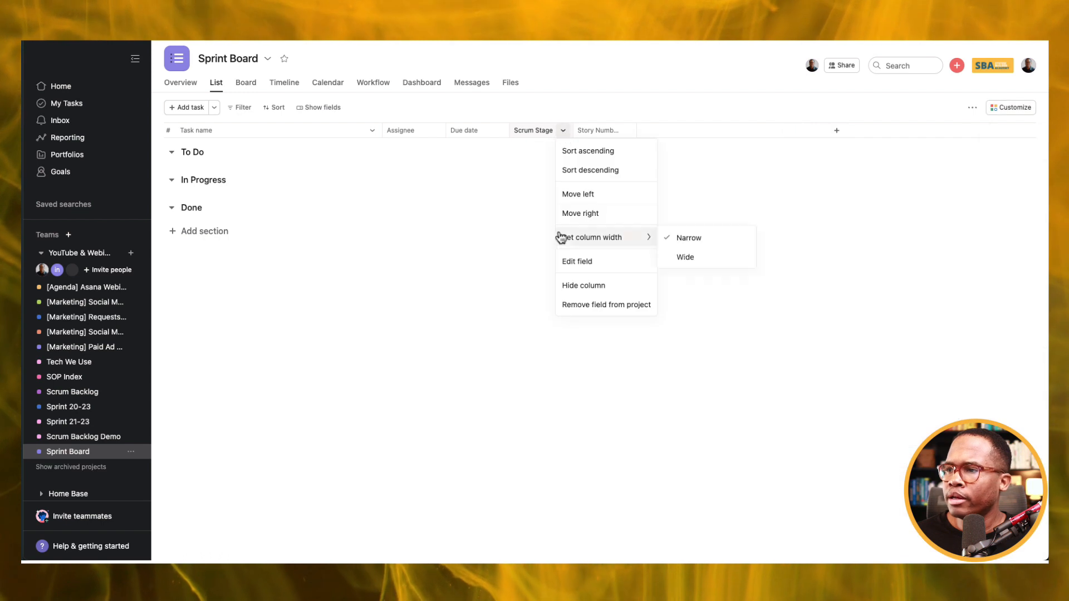
click(599, 285)
click(563, 132)
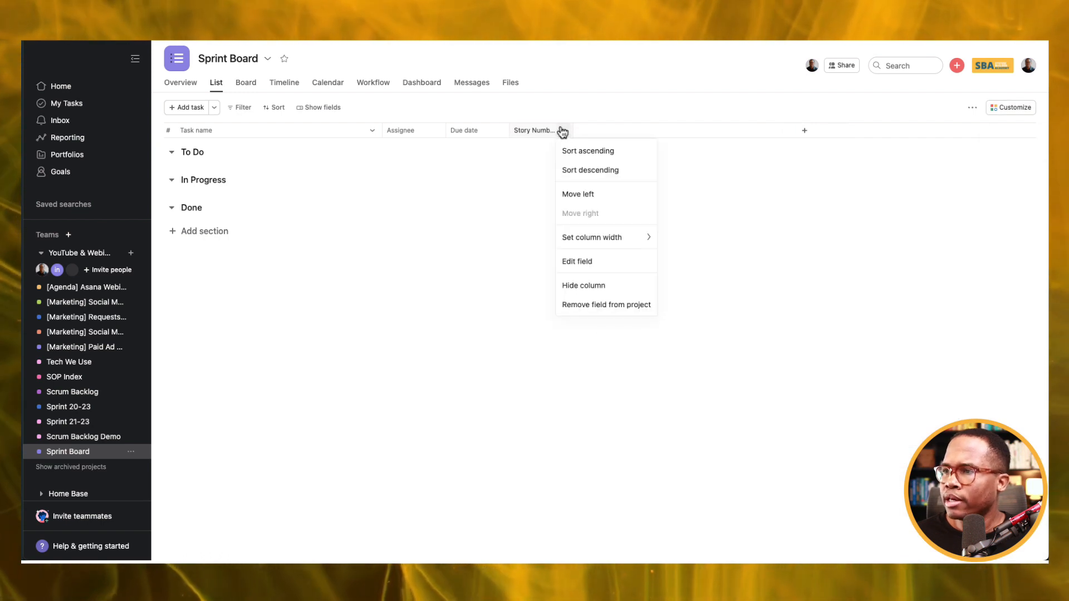
click(579, 286)
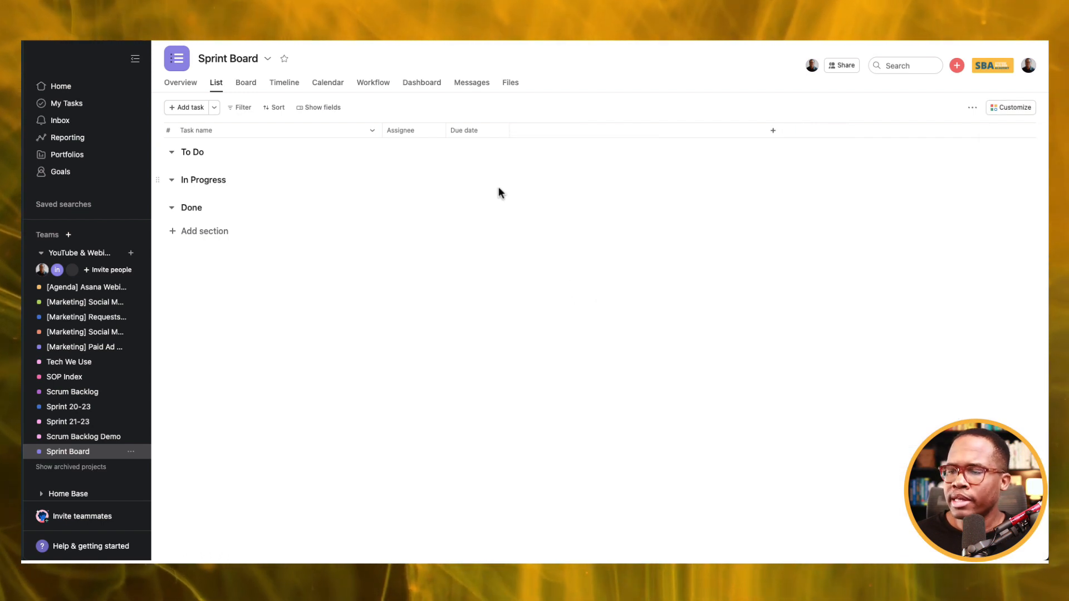
Add the Time your work option to the Sprint Board project's fields
click(1015, 106)
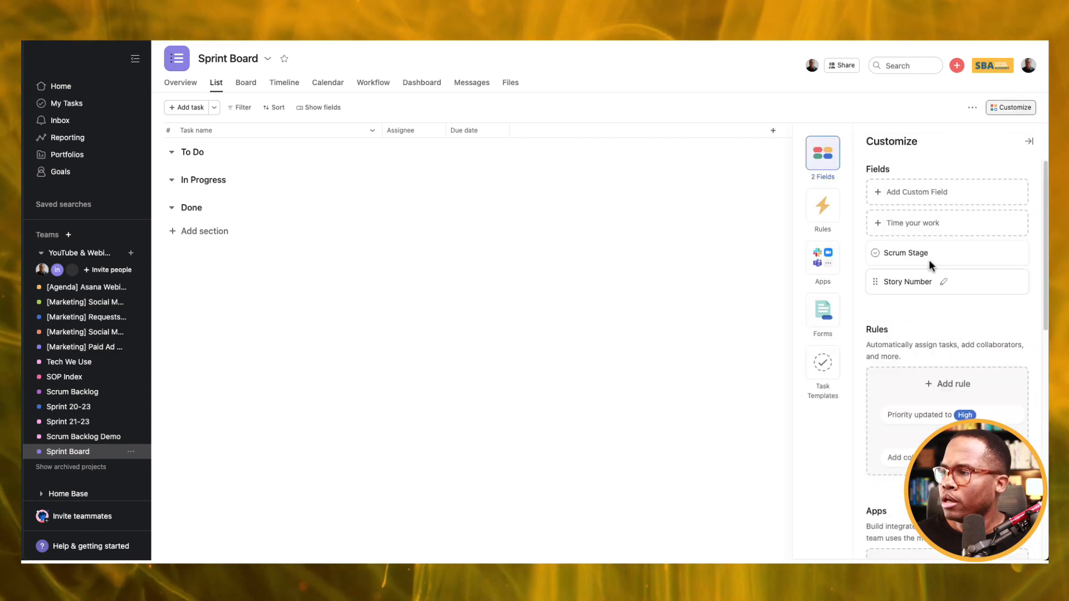
click(921, 224)
In the Scrum Backlog Demo project, move Cart 1 to the Validated (To Be Sprinted) section and set its Scrum Stage to Validated
click(92, 437)
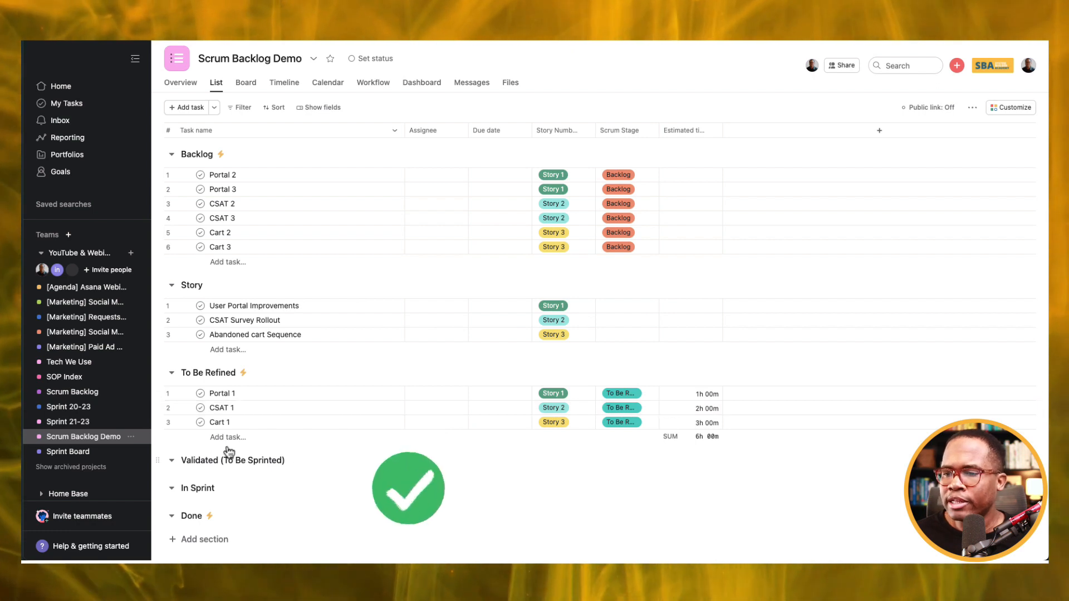
drag(157, 427, 184, 466)
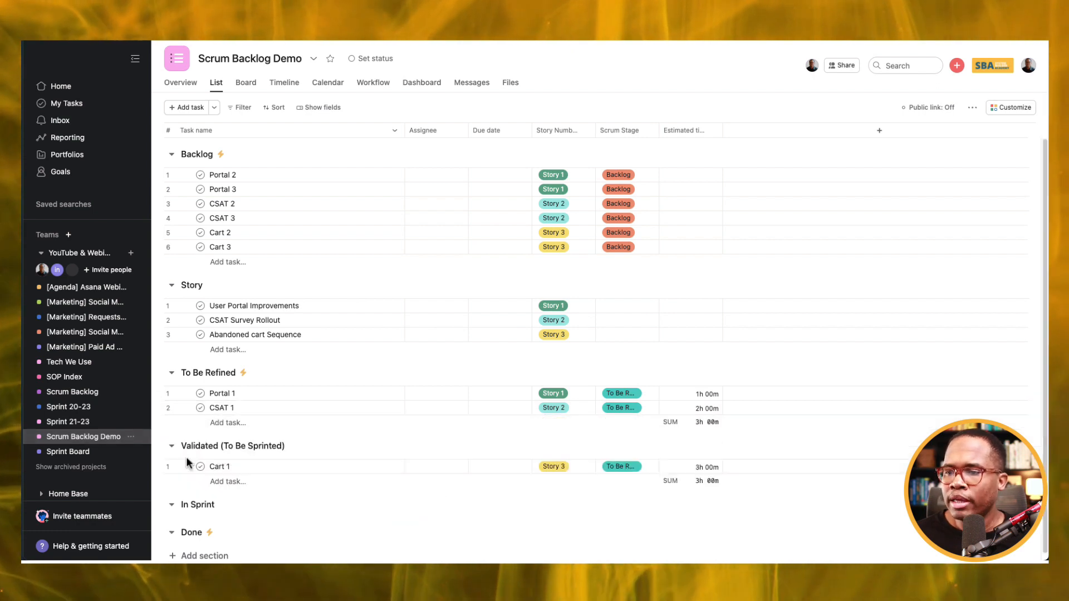
click(625, 471)
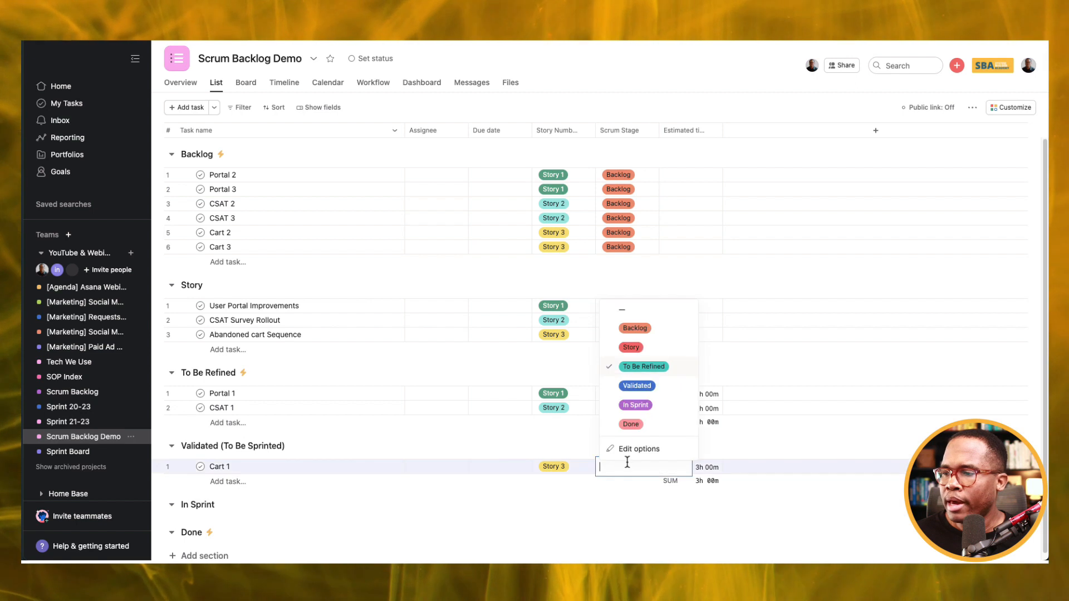
click(645, 393)
Start a new rule for the In Sprint section, triggered when a task is moved there
scroll(251, 482, down, 1)
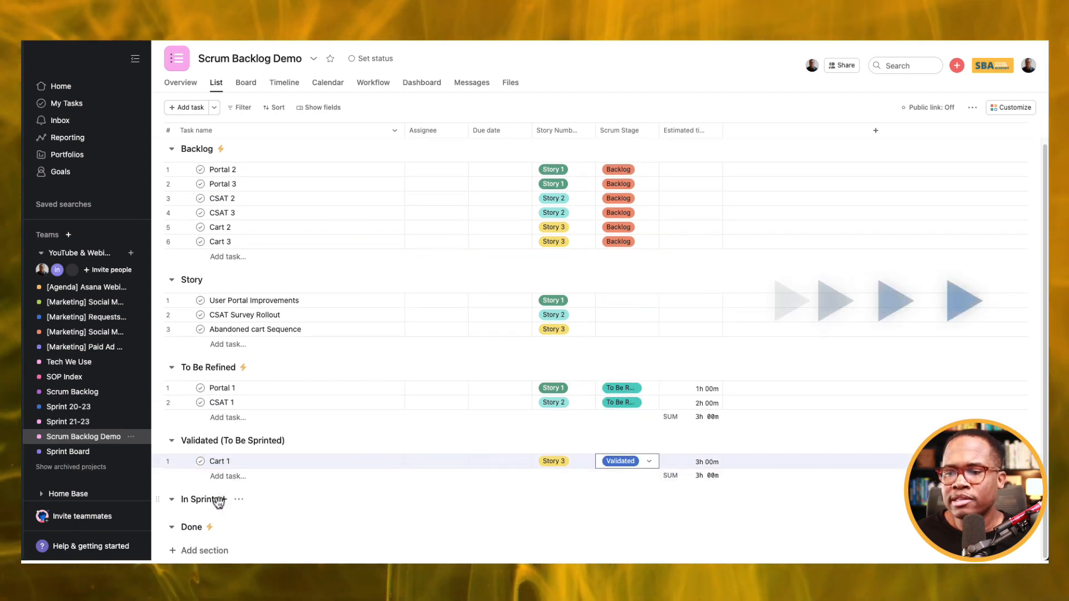
click(238, 499)
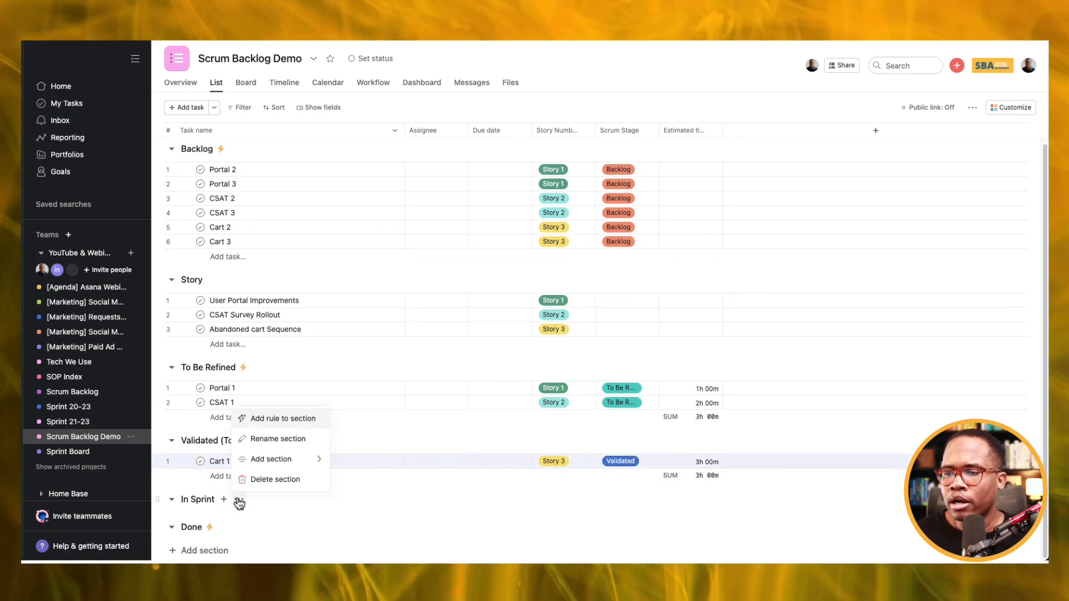
click(297, 419)
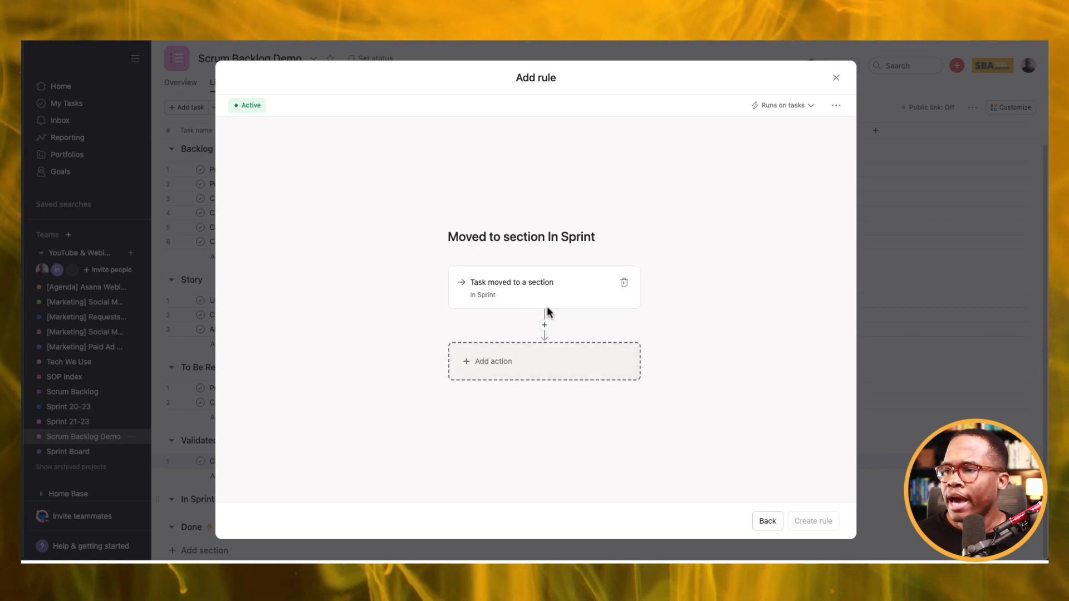
click(545, 325)
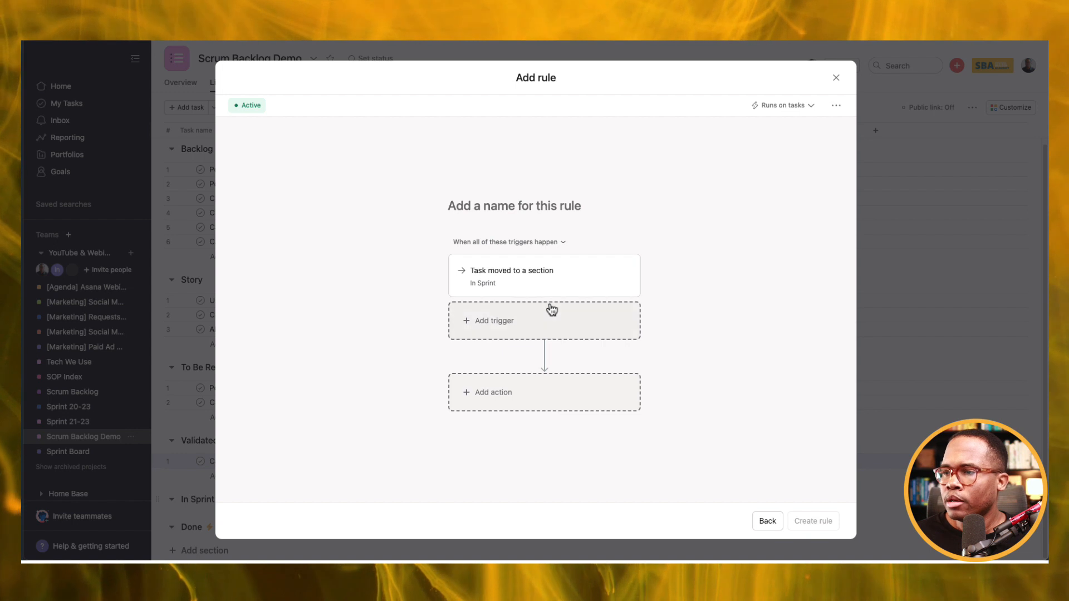
click(544, 321)
scroll(718, 334, down, 2)
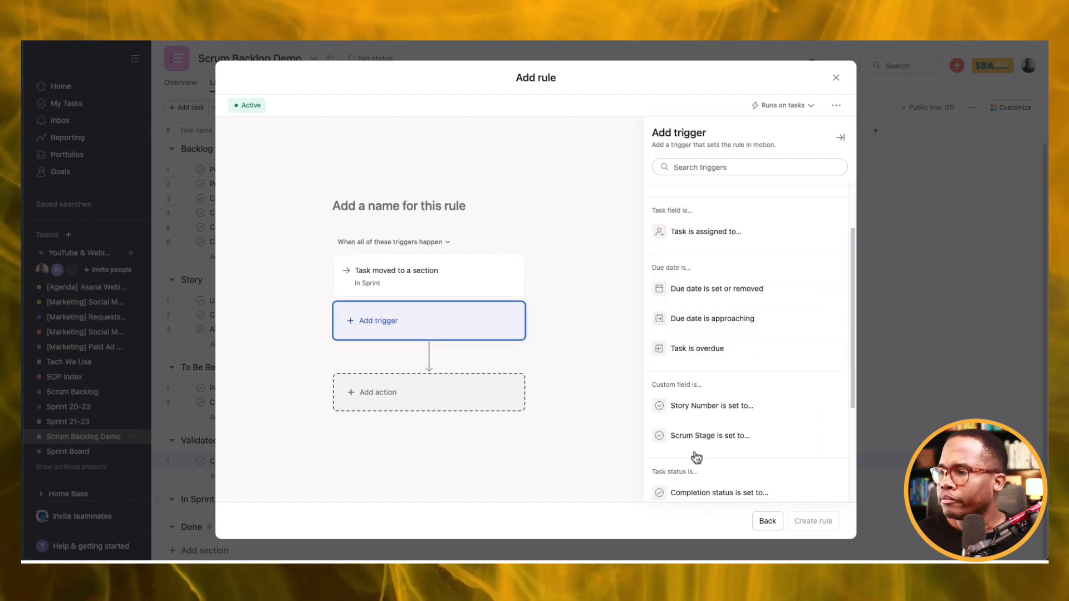
click(698, 436)
click(752, 233)
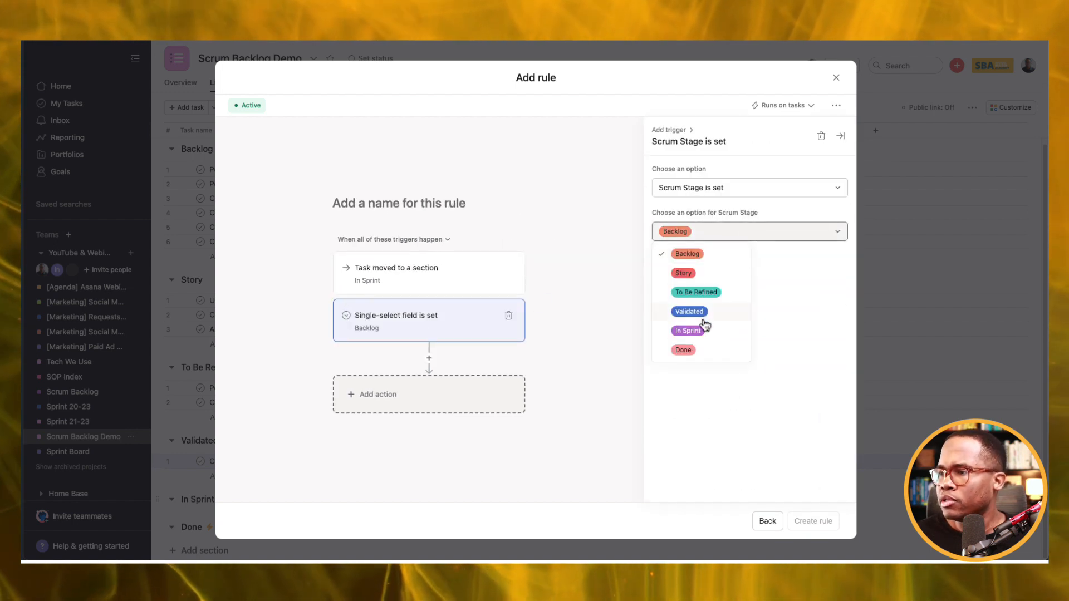
click(689, 312)
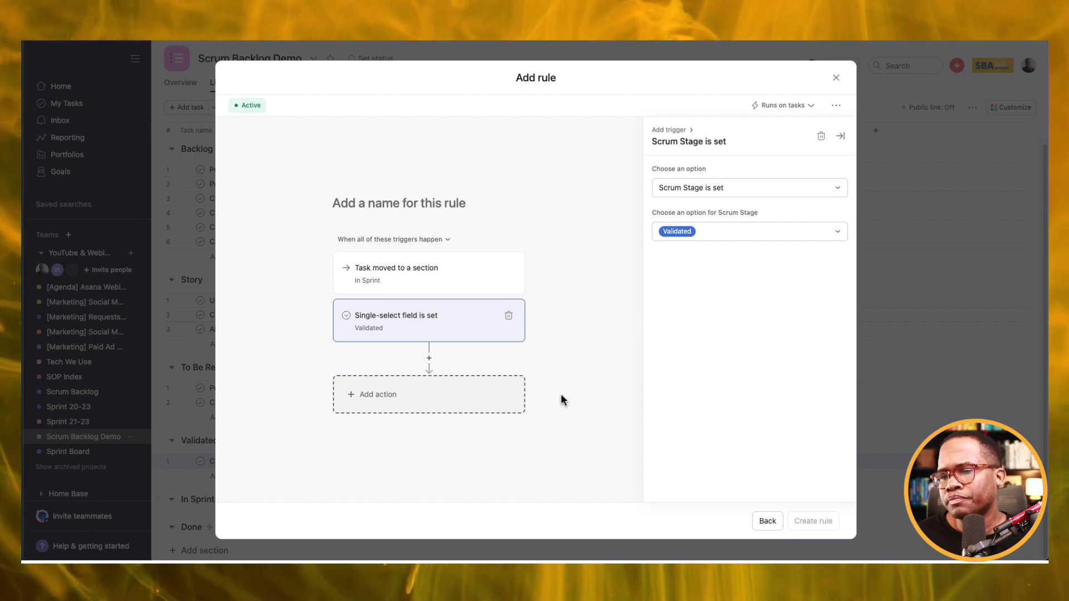
click(508, 316)
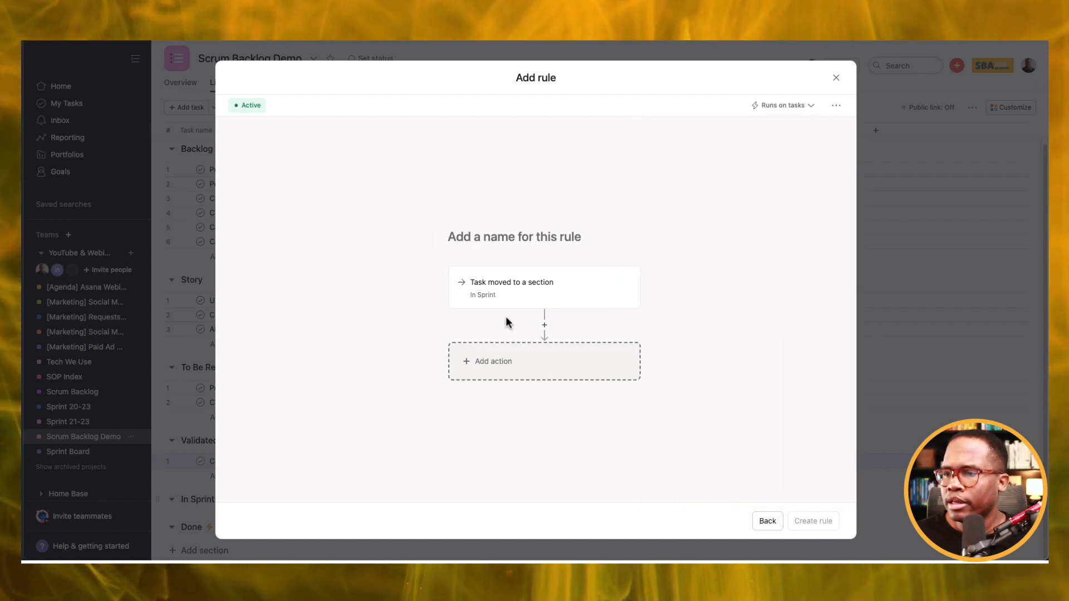
click(540, 303)
click(708, 187)
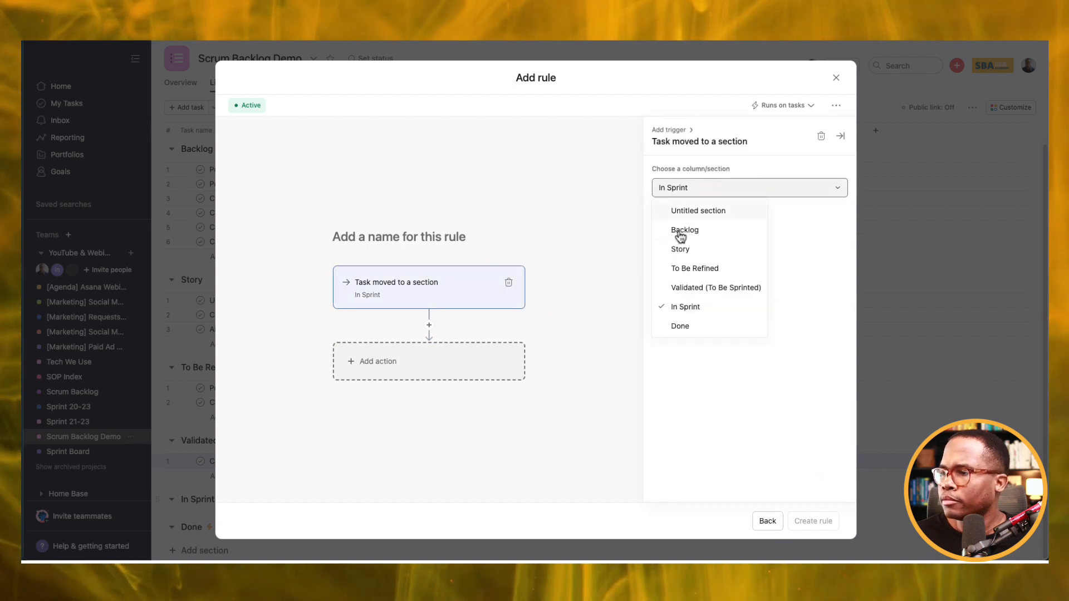
Add a second trigger to the In Sprint rule that requires Scrum Stage to be set to In Sprint
click(429, 326)
click(434, 321)
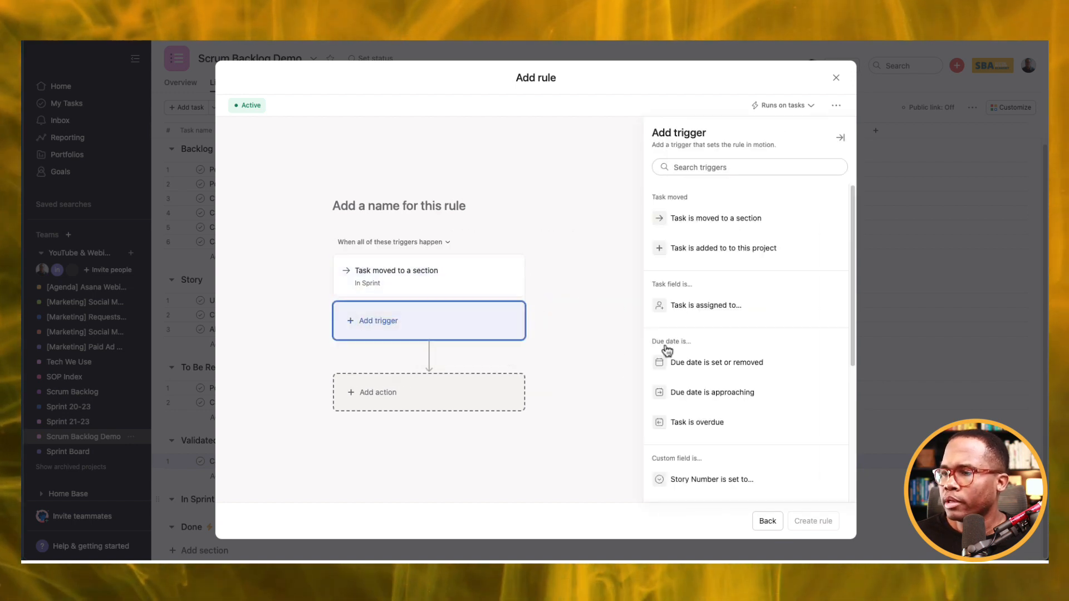
scroll(805, 375, down, 6)
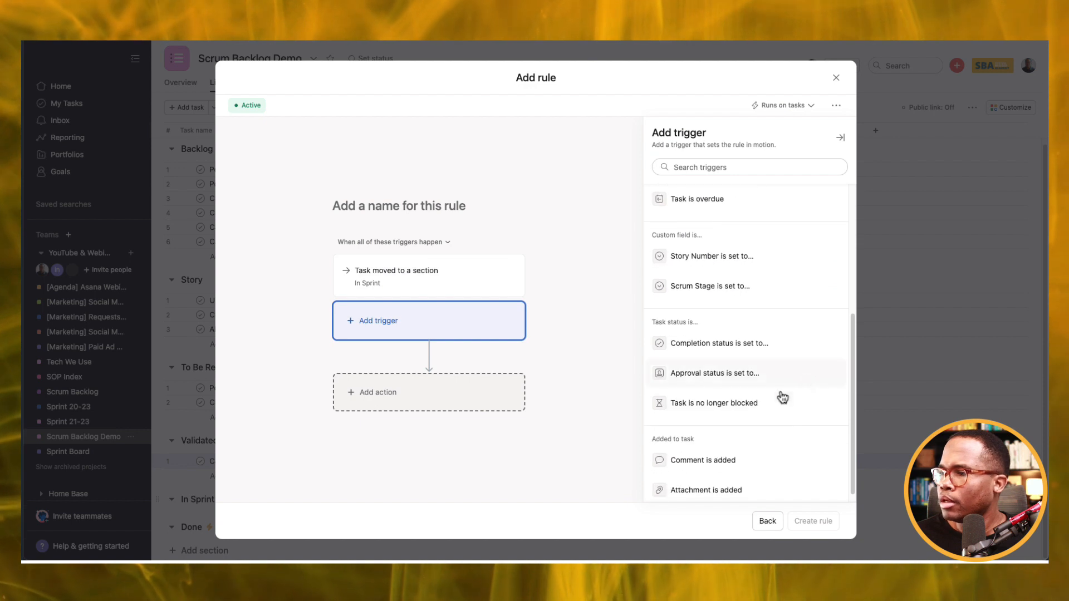
click(715, 287)
click(687, 231)
click(690, 332)
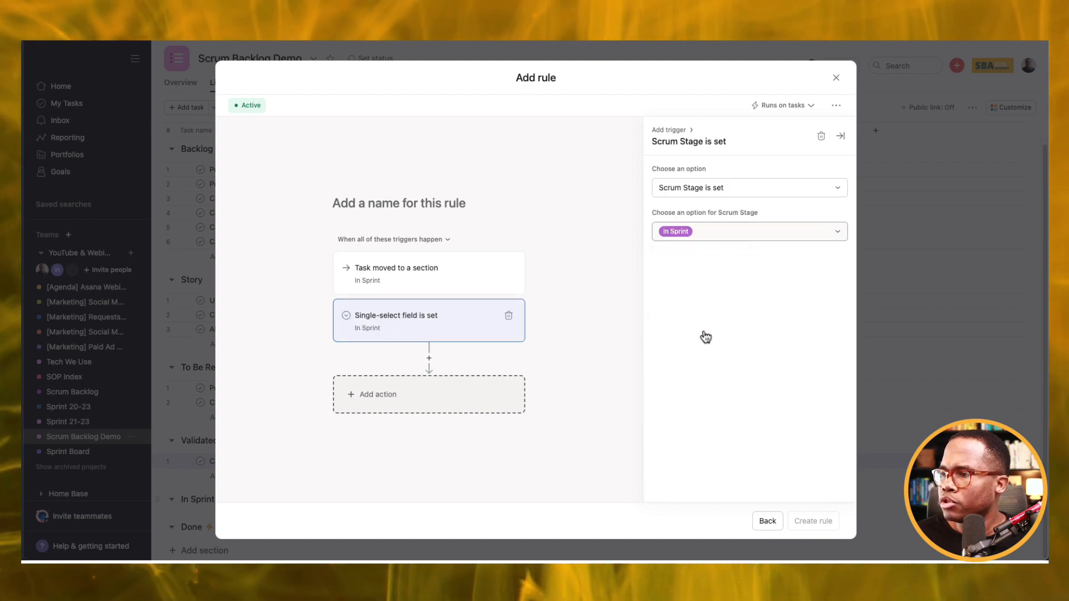
Add a rule action that adds the task to the additional project Sprint Board, in its To Do section
click(453, 395)
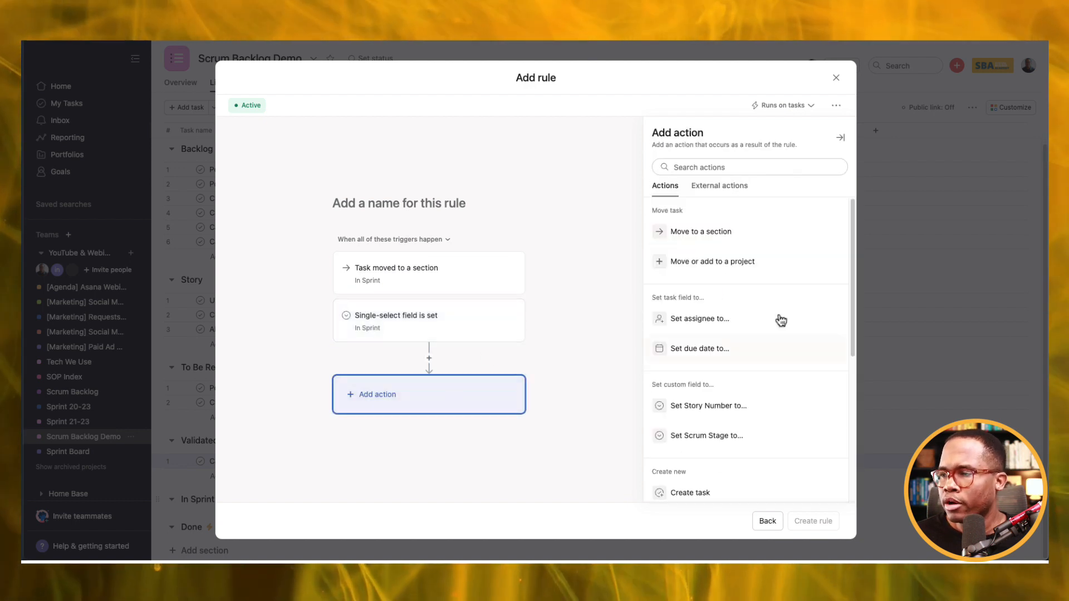
click(714, 267)
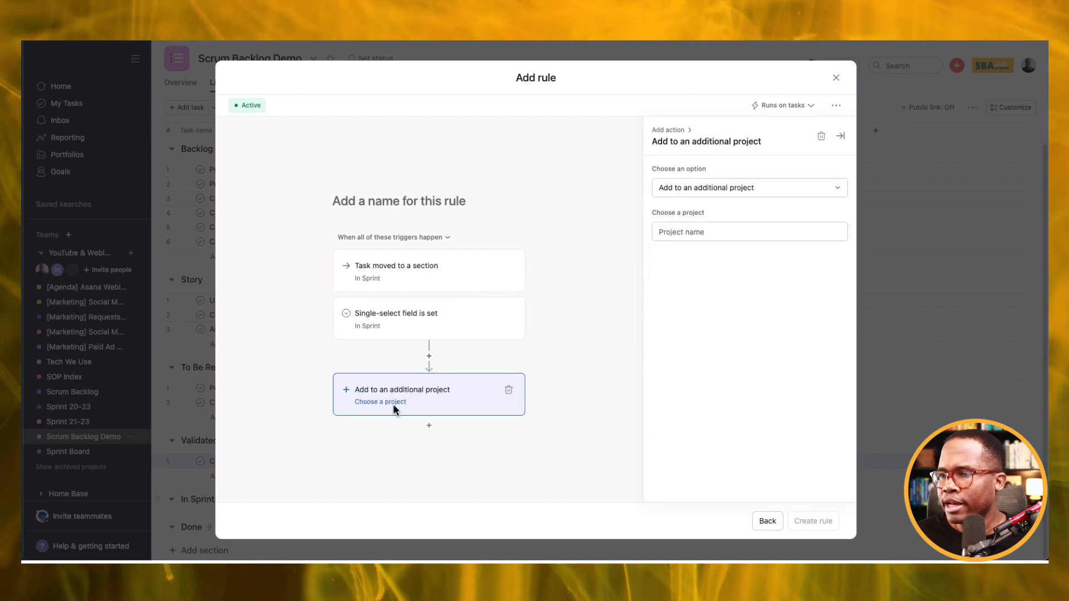
click(726, 233)
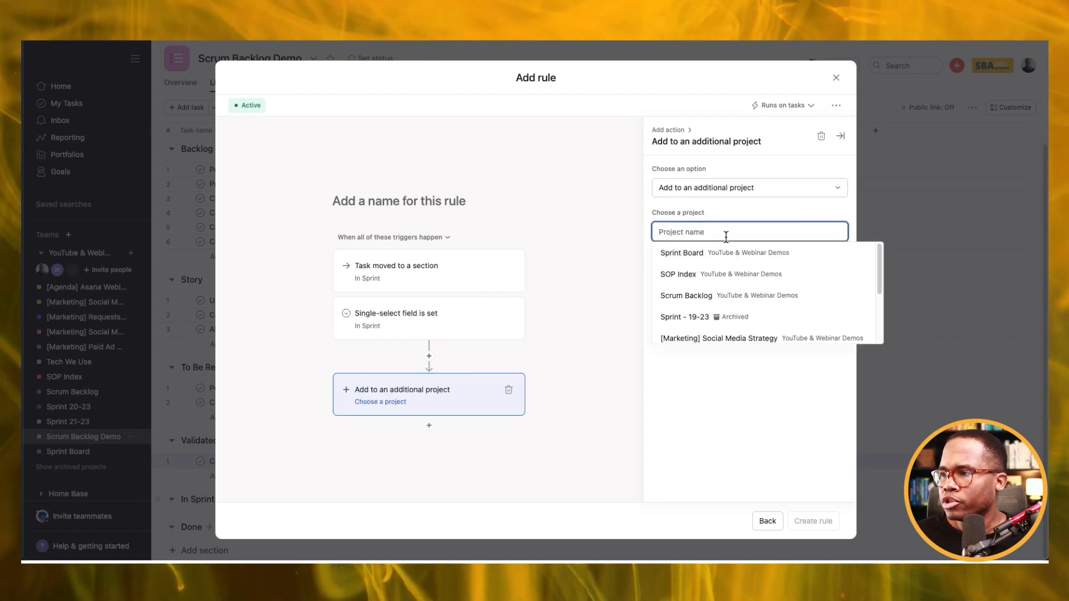
click(722, 257)
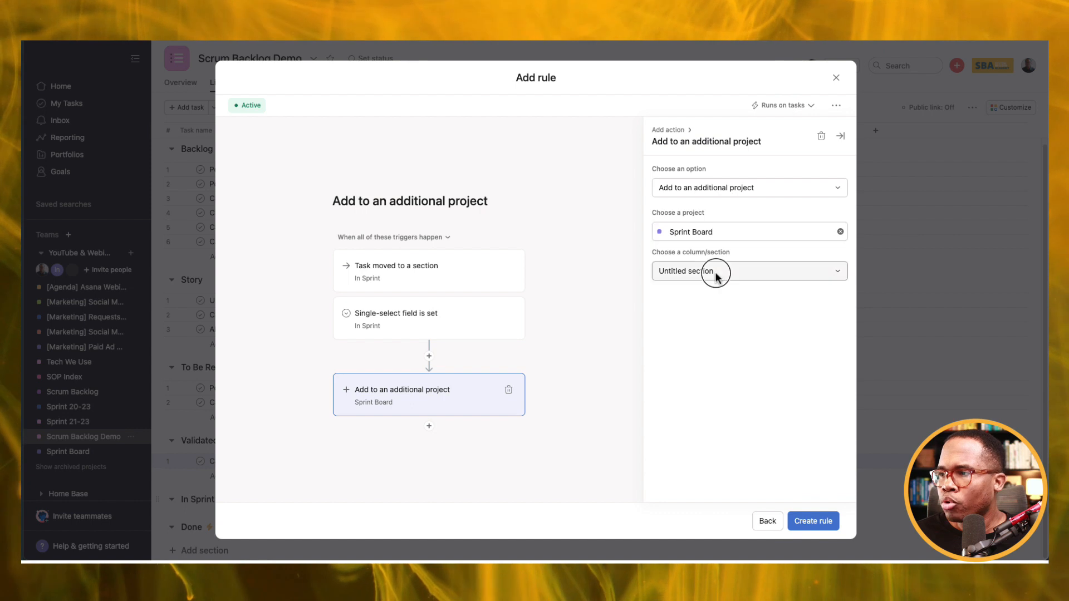
click(712, 271)
click(708, 310)
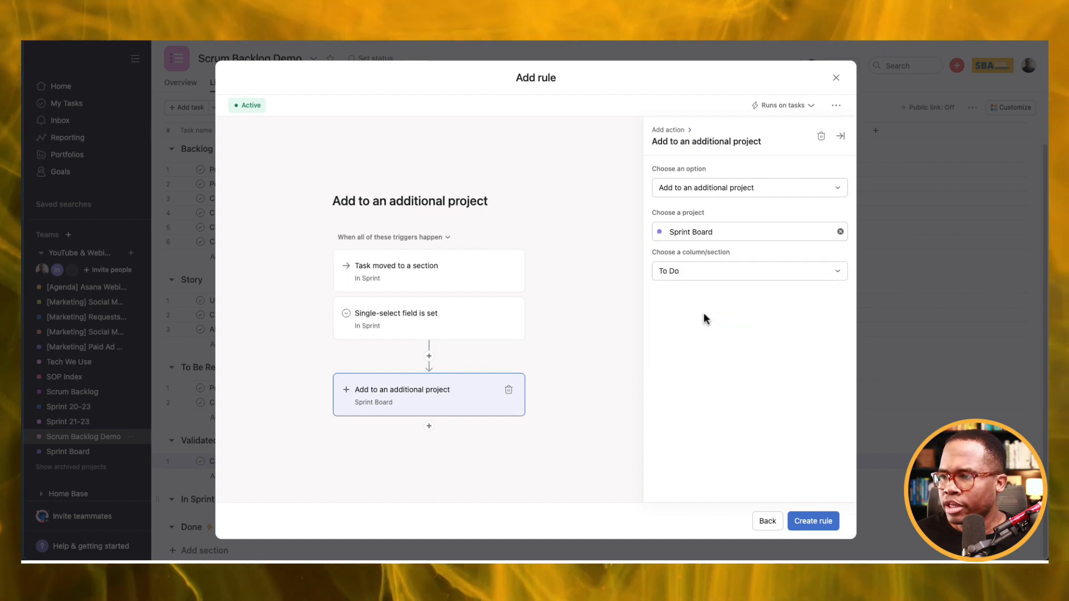
Add another action to the In Sprint rule that sets Scrum Stage to In Sprint
click(429, 429)
click(411, 432)
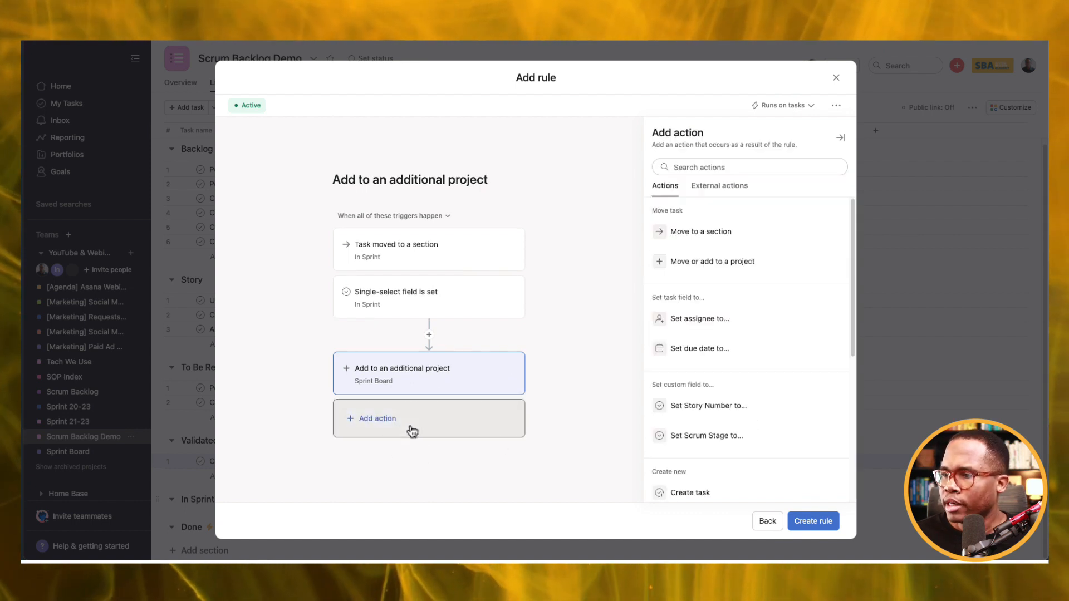
scroll(754, 406, down, 3)
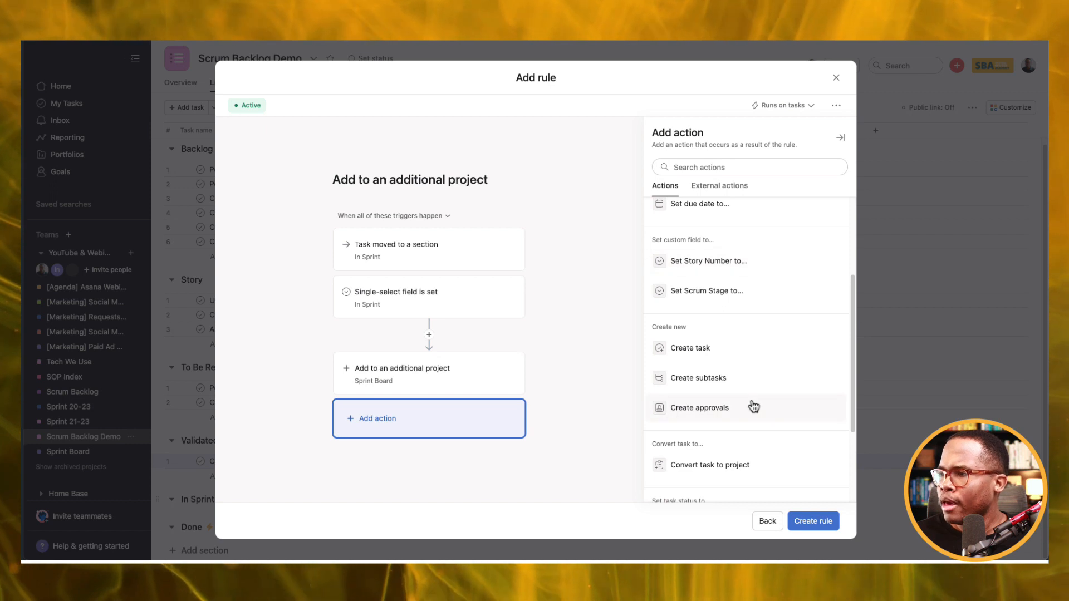
click(723, 281)
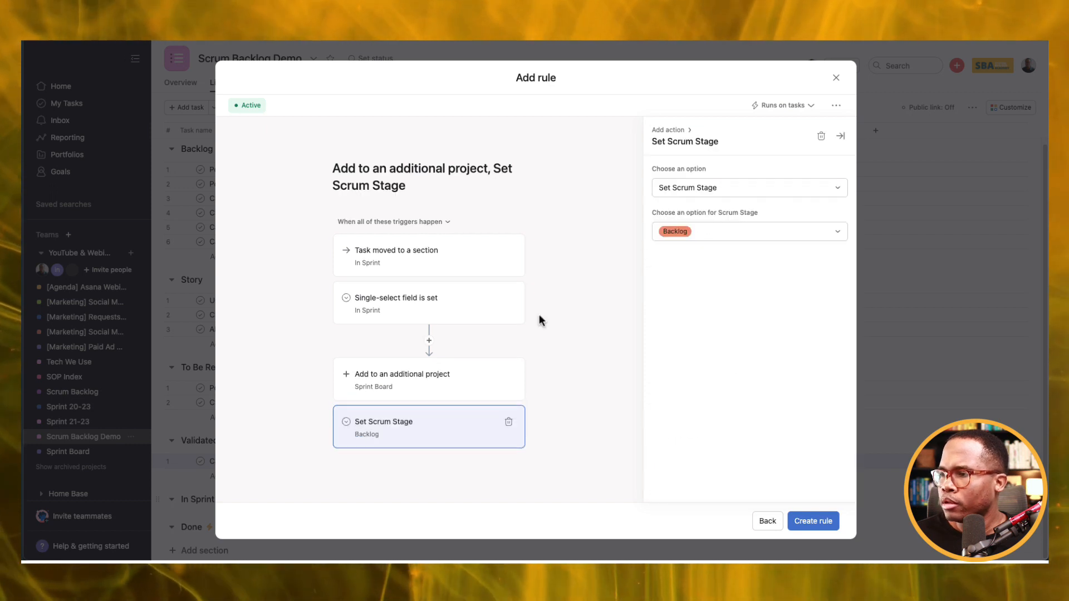
click(726, 231)
click(691, 310)
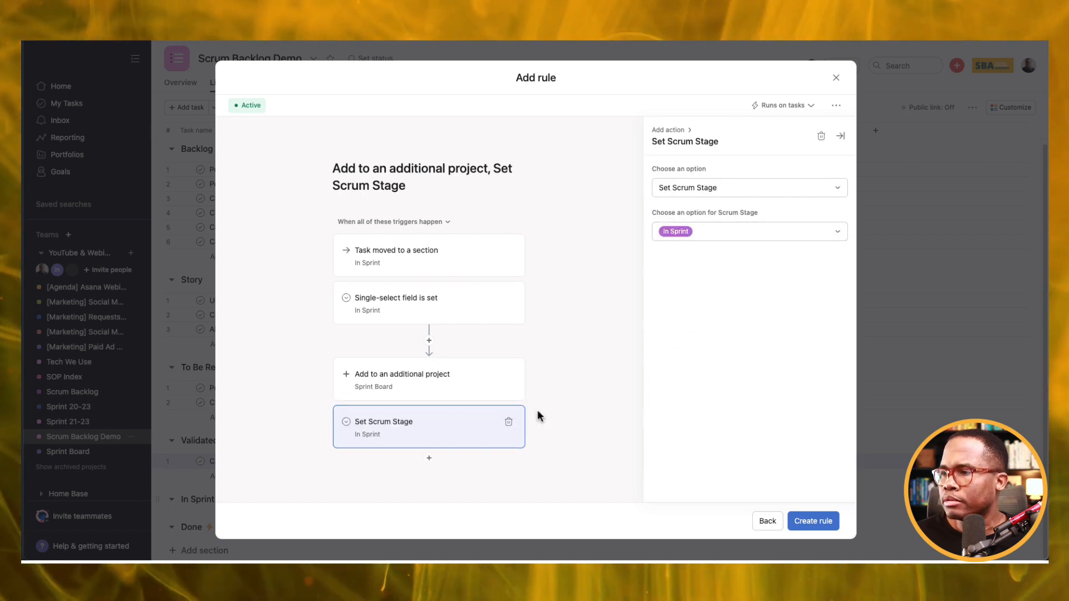
Add a move-to-section action to the rule and make it run when any of its triggers happen
click(429, 458)
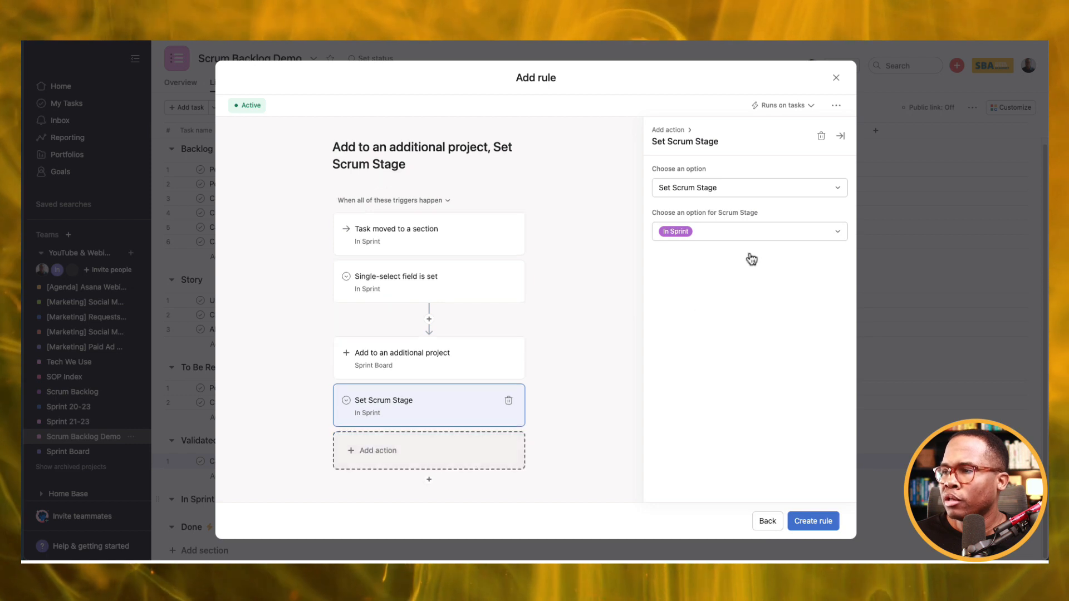
click(418, 457)
click(724, 235)
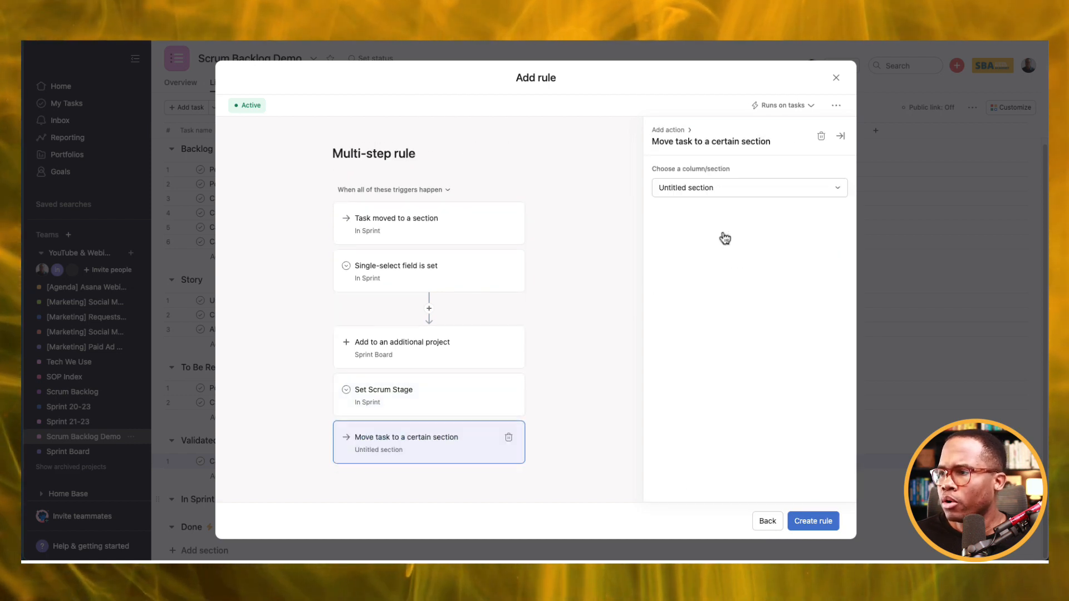
click(401, 190)
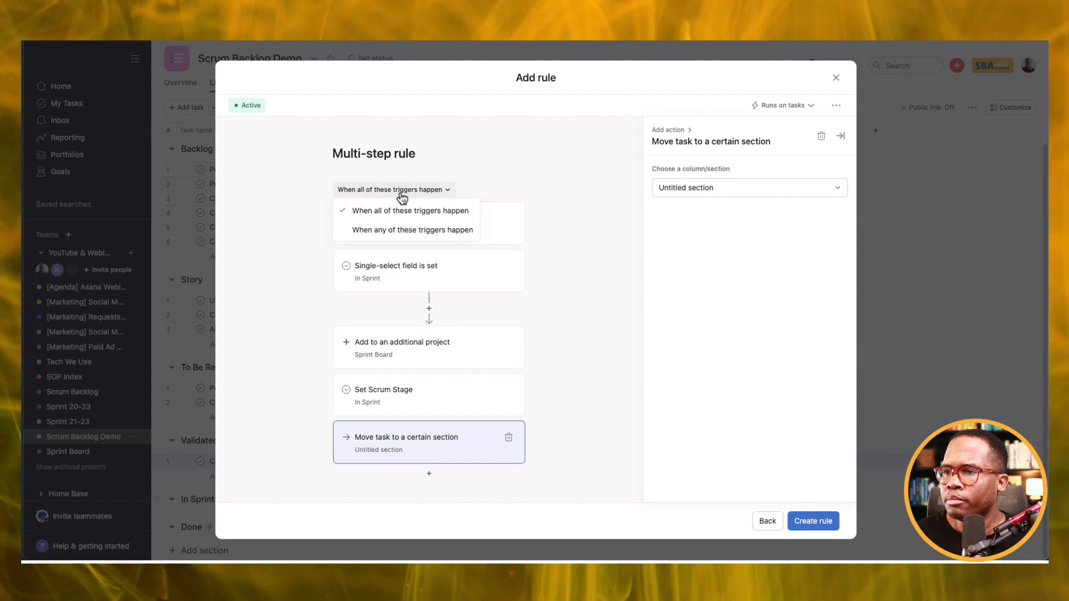
click(399, 231)
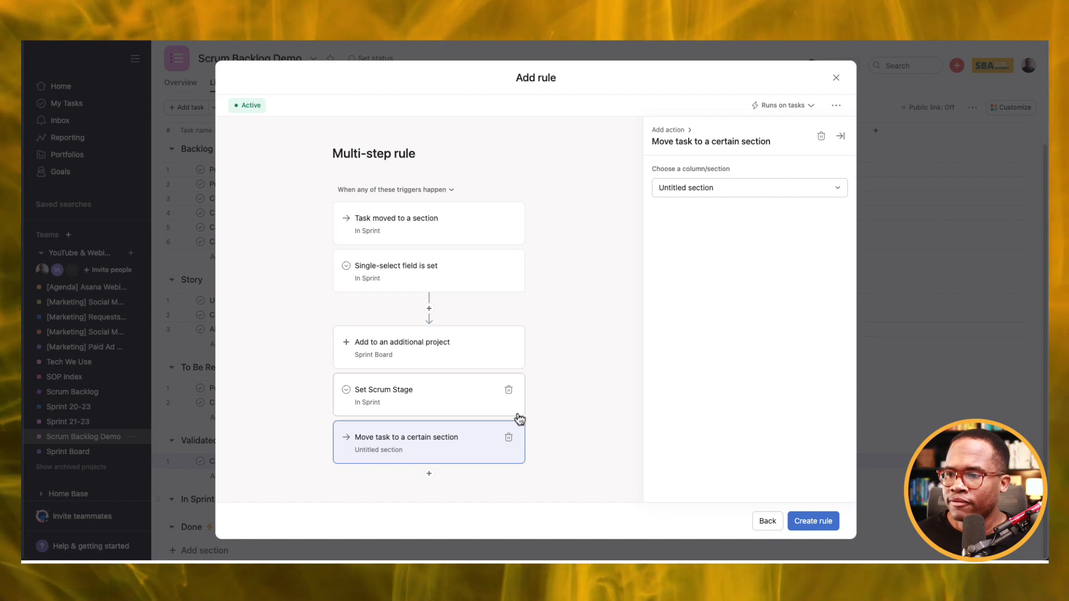
Set the move action's destination section to In Sprint and create the rule
click(715, 195)
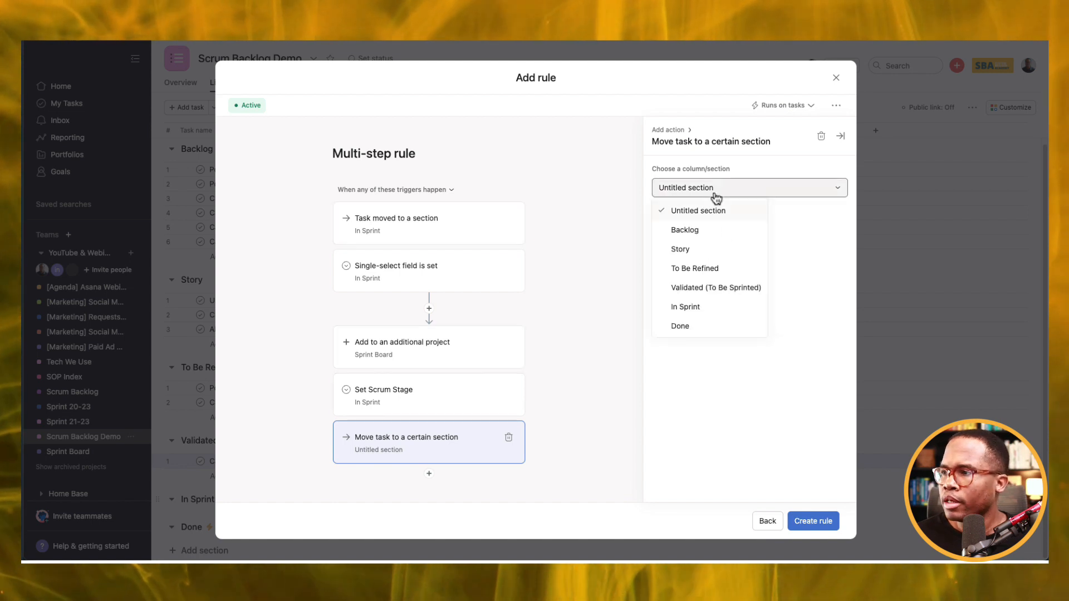
click(686, 307)
click(805, 526)
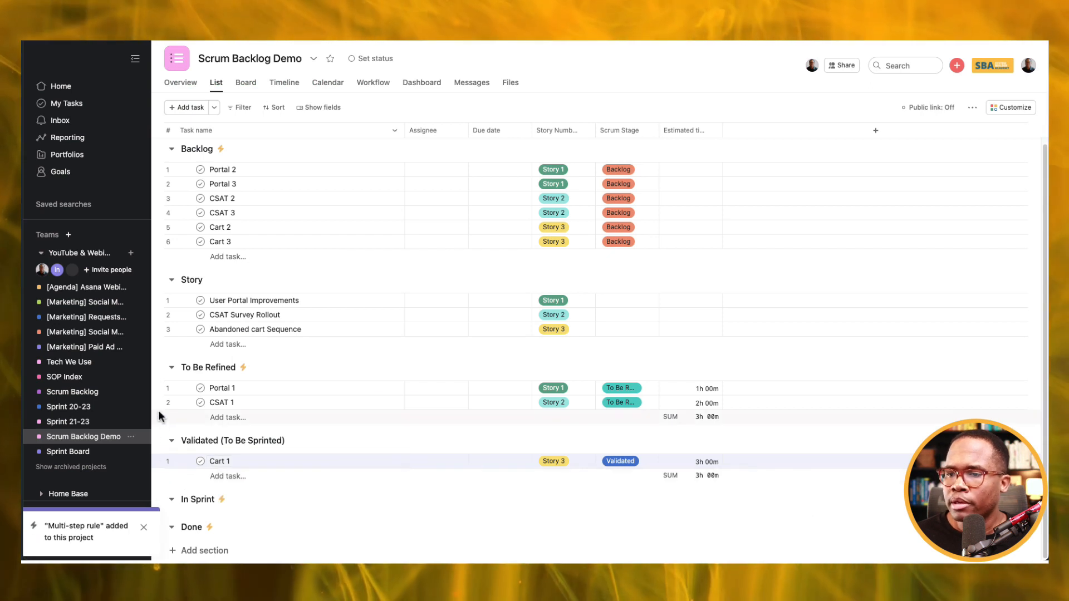
Move CSAT 1 to the Validated (To Be Sprinted) section and show the Projects field in the task list
drag(155, 402, 186, 468)
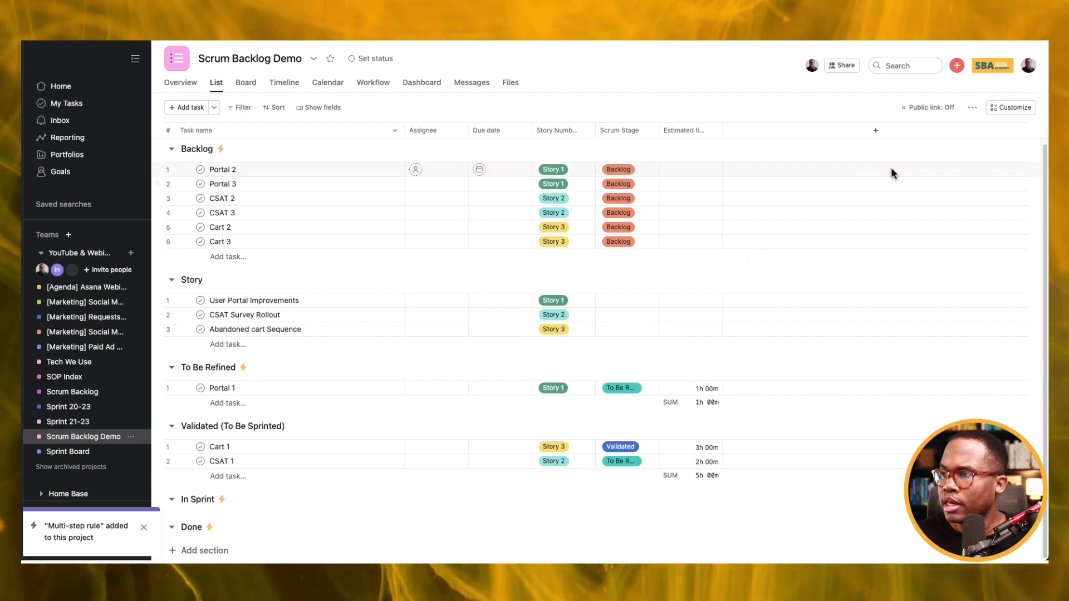
click(315, 108)
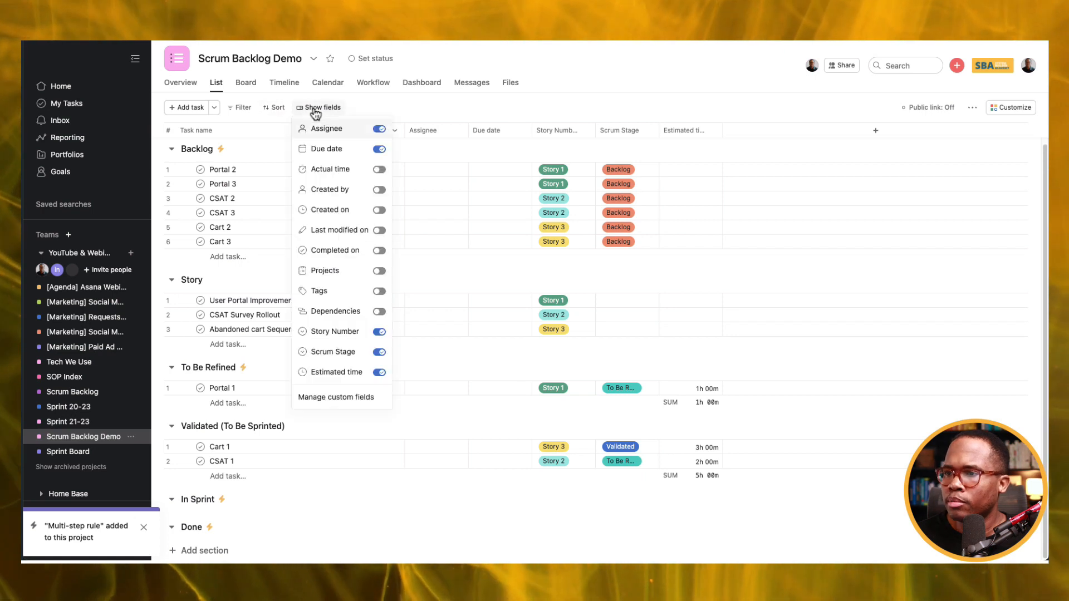
click(378, 272)
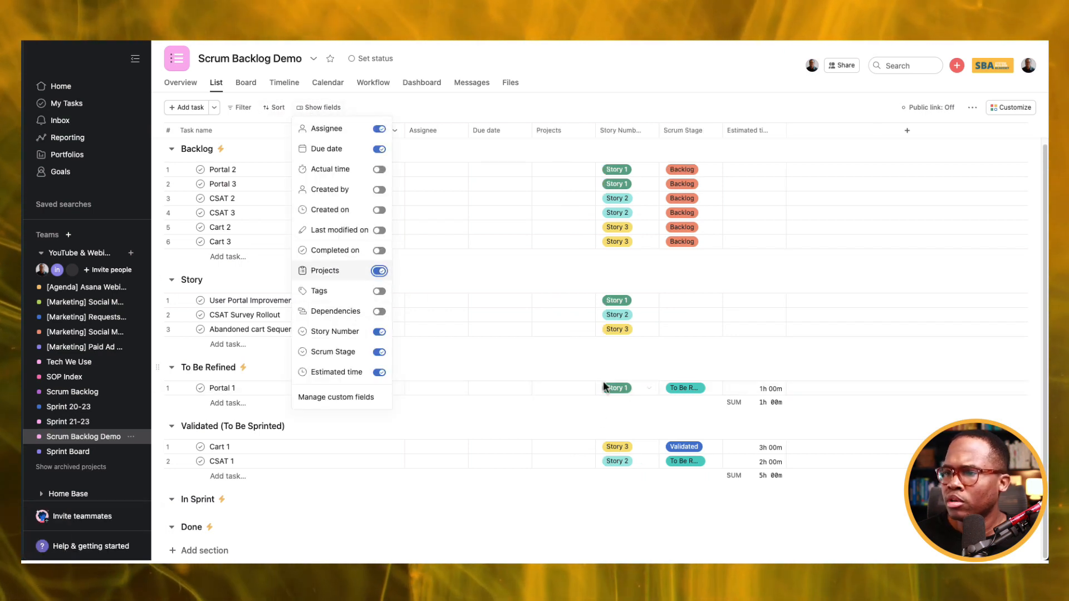
click(661, 525)
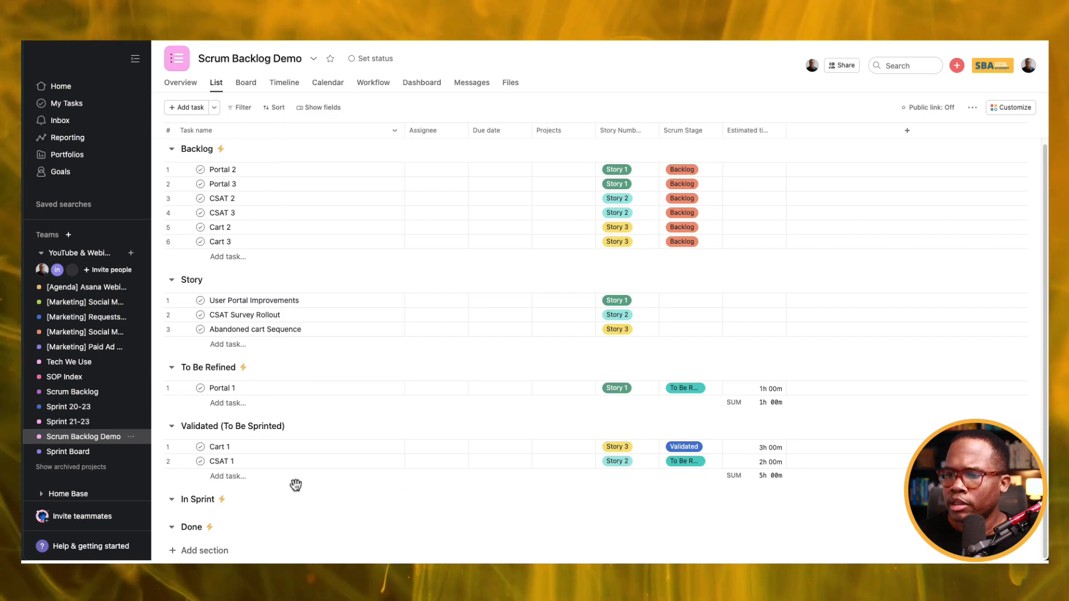
Open the details of Cart 1 and move the task to the In Sprint section
click(276, 452)
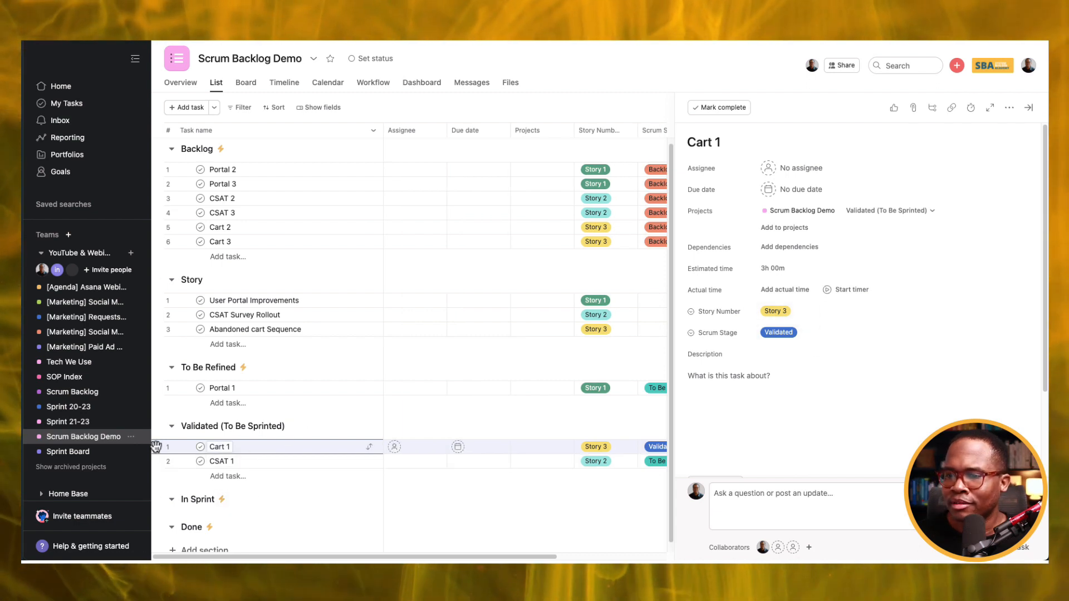
drag(155, 447, 193, 504)
scroll(234, 486, down, 1)
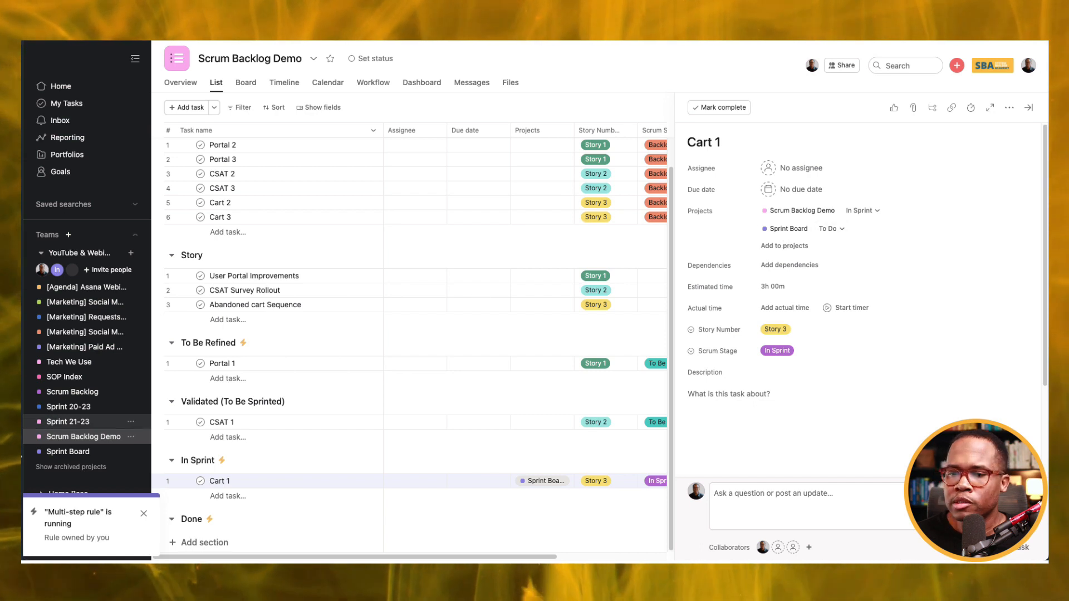
In the Sprint Board project, assign Cart 1 to a team member and set its due date to April 27, 2023
click(56, 453)
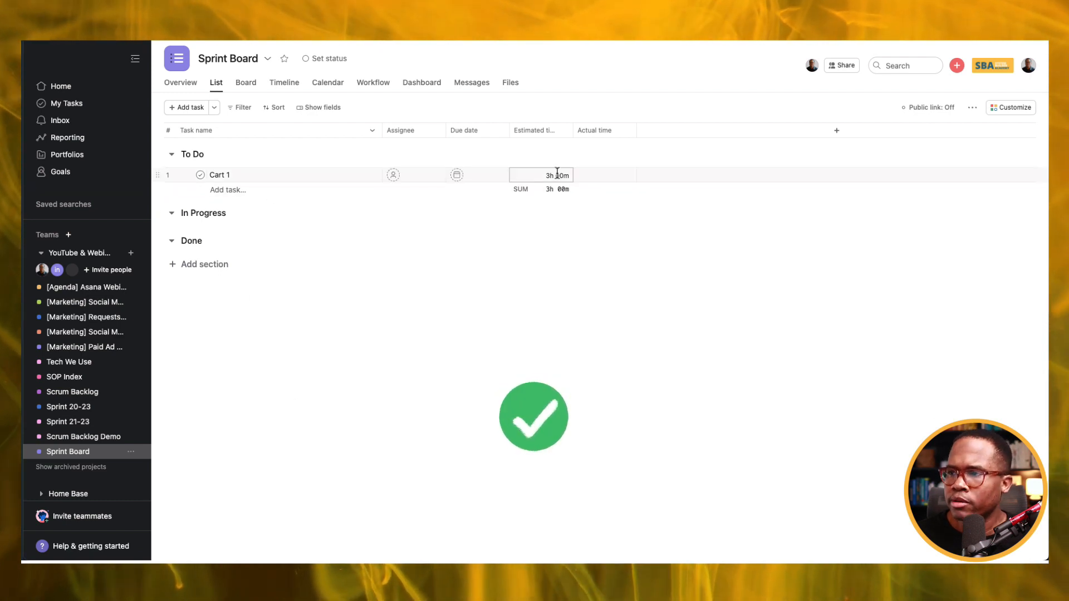
click(394, 175)
click(422, 214)
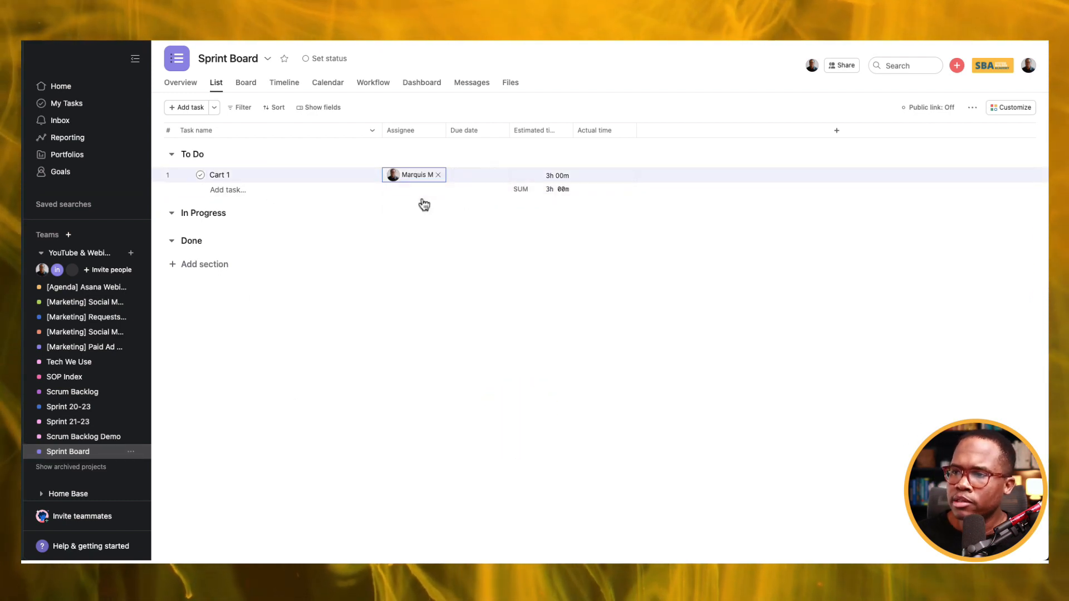
click(482, 182)
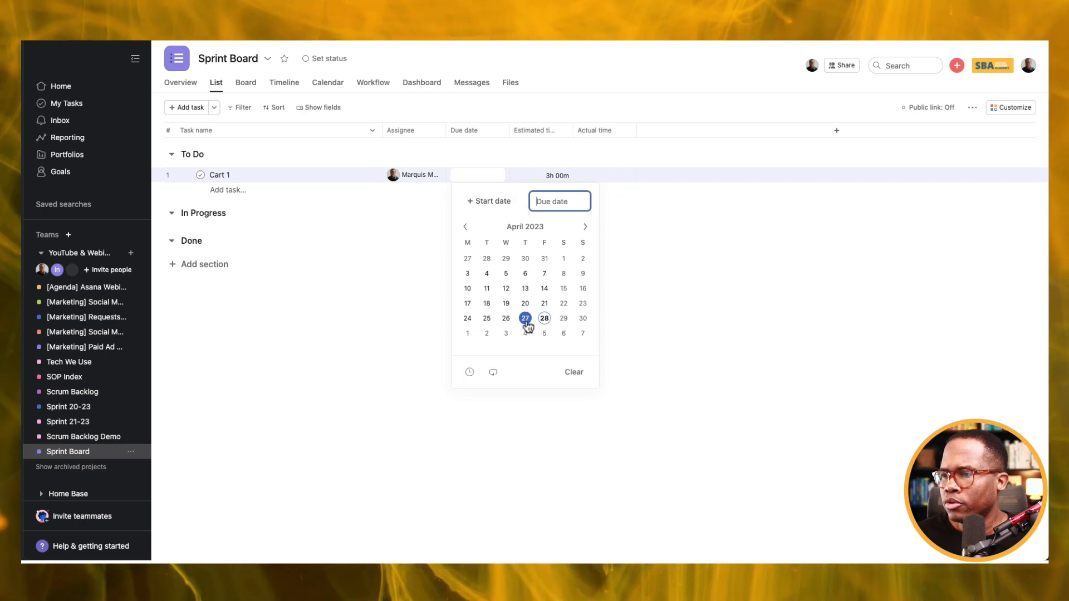
click(373, 356)
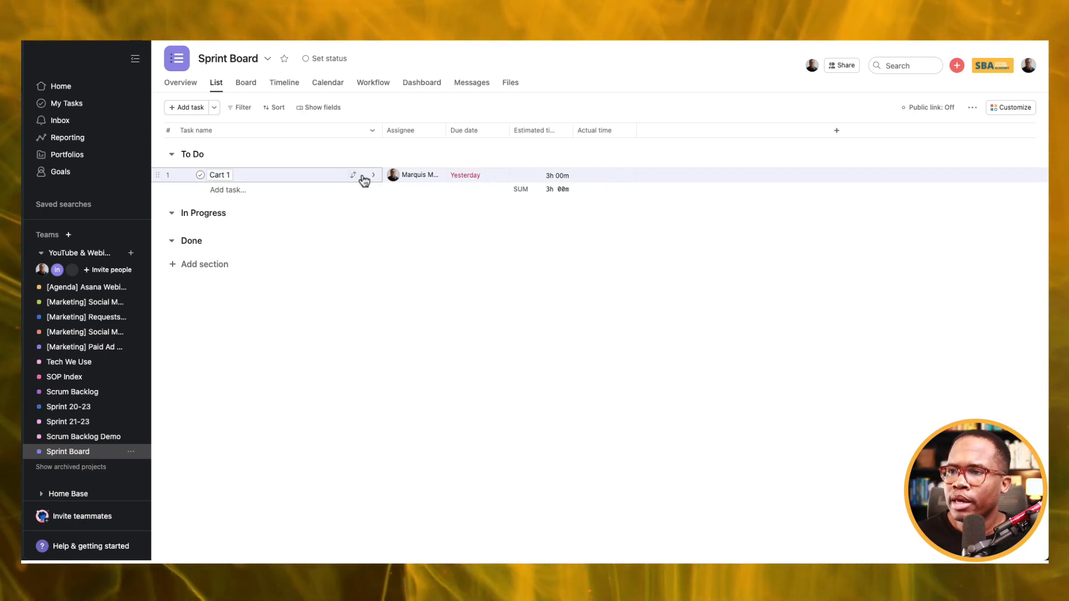
Open the details of Cart 1 and try tracking its actual time by starting and stopping the timer
click(373, 176)
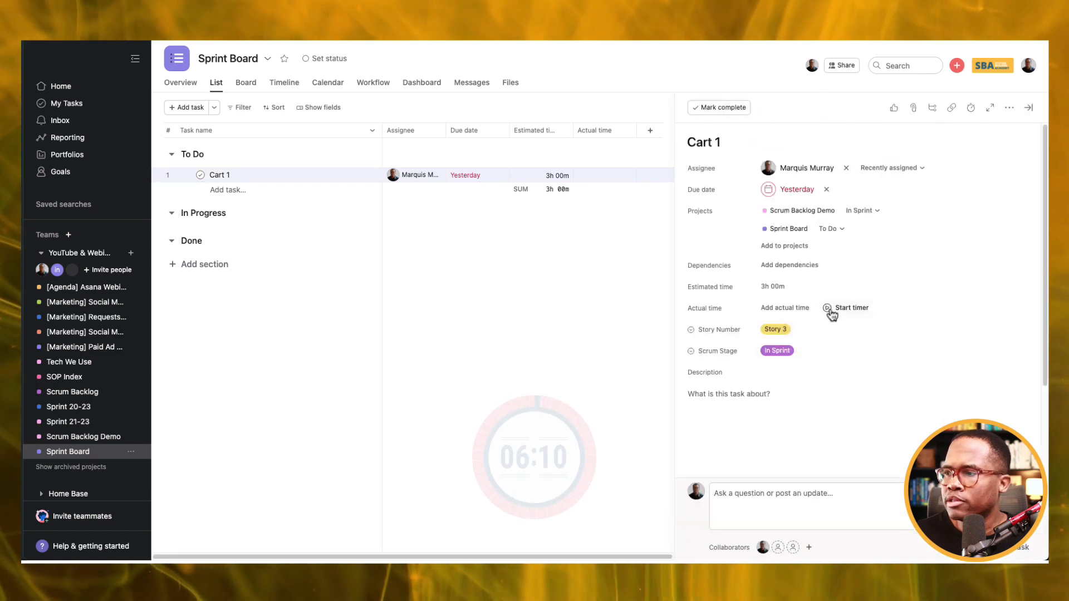
click(831, 309)
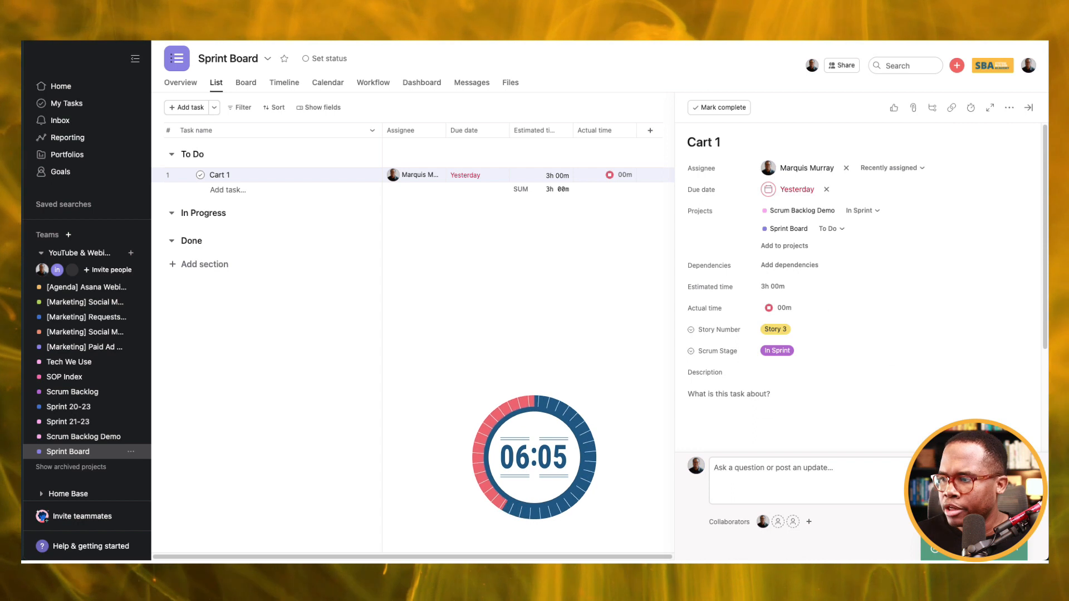
click(769, 309)
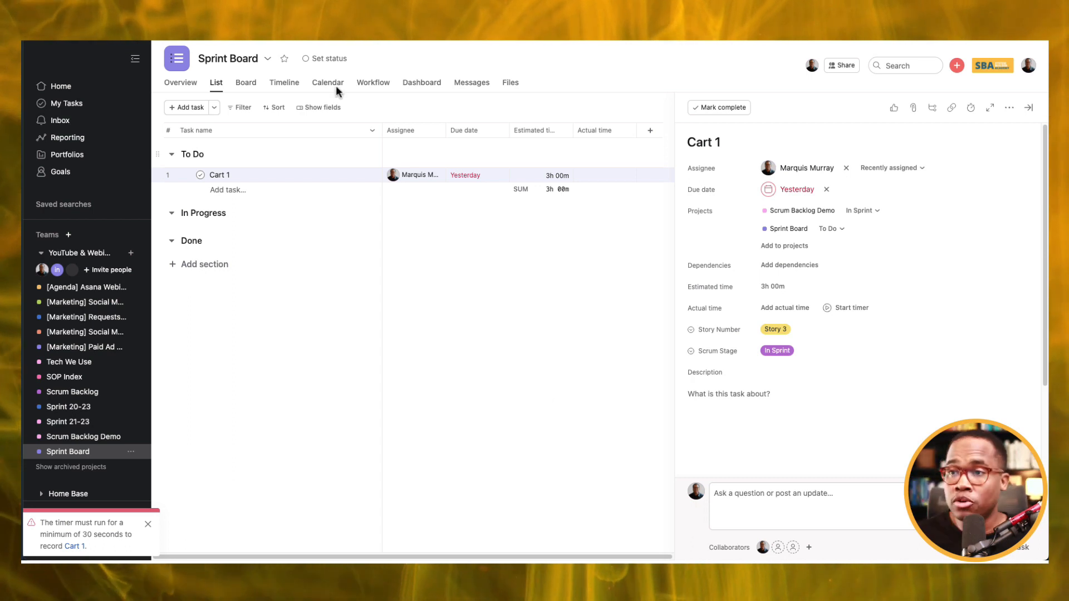
Rename the Sprint Board project to Sprint Planning - WK-23
click(269, 62)
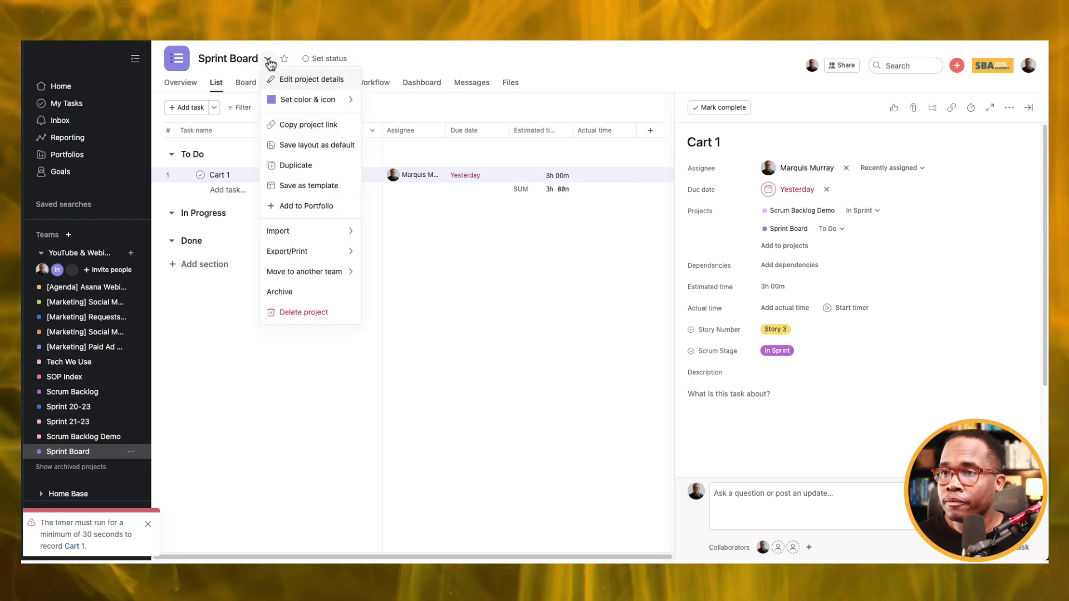
click(292, 81)
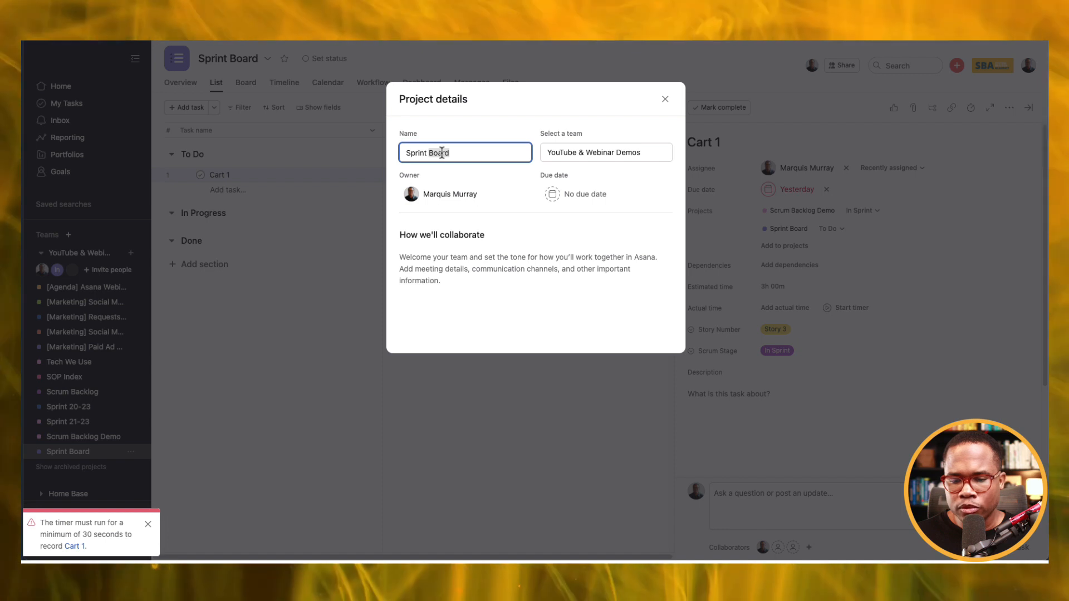
key(BackSpace)
text(Sprint )
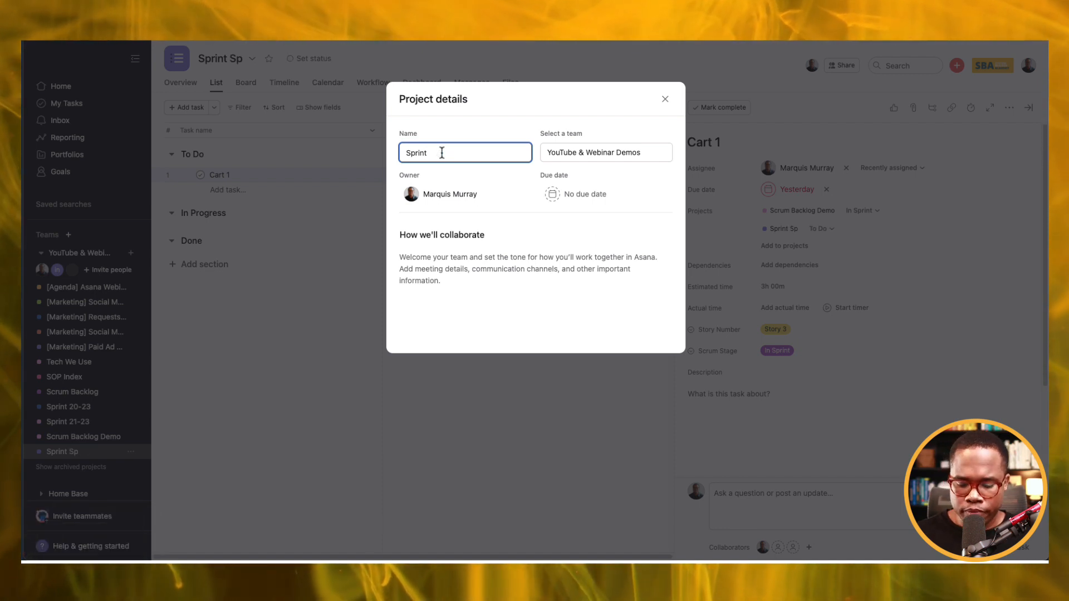
text(Planning - WK-23)
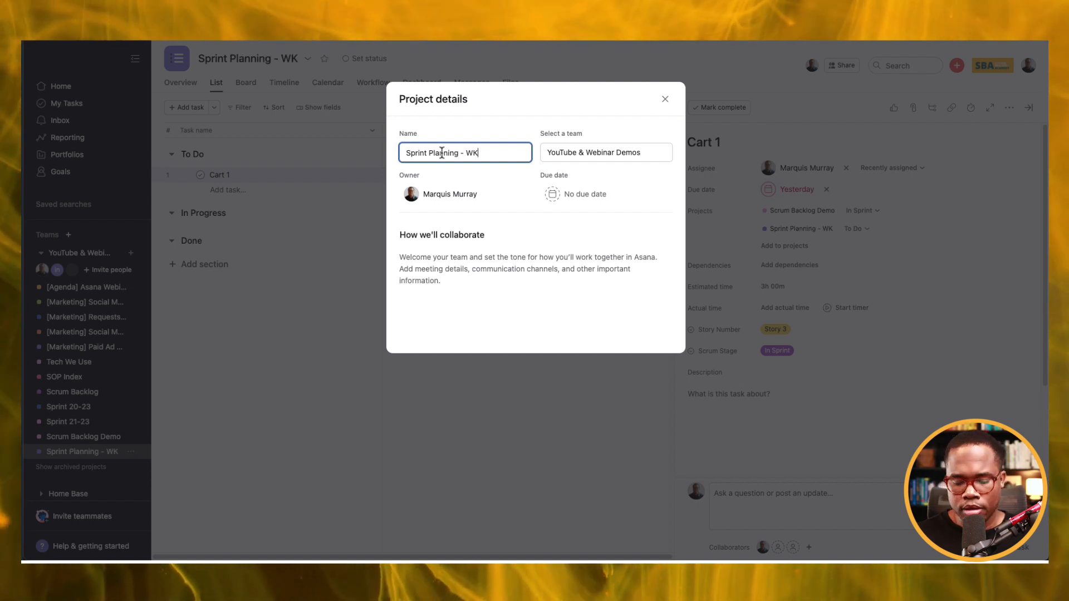
click(665, 99)
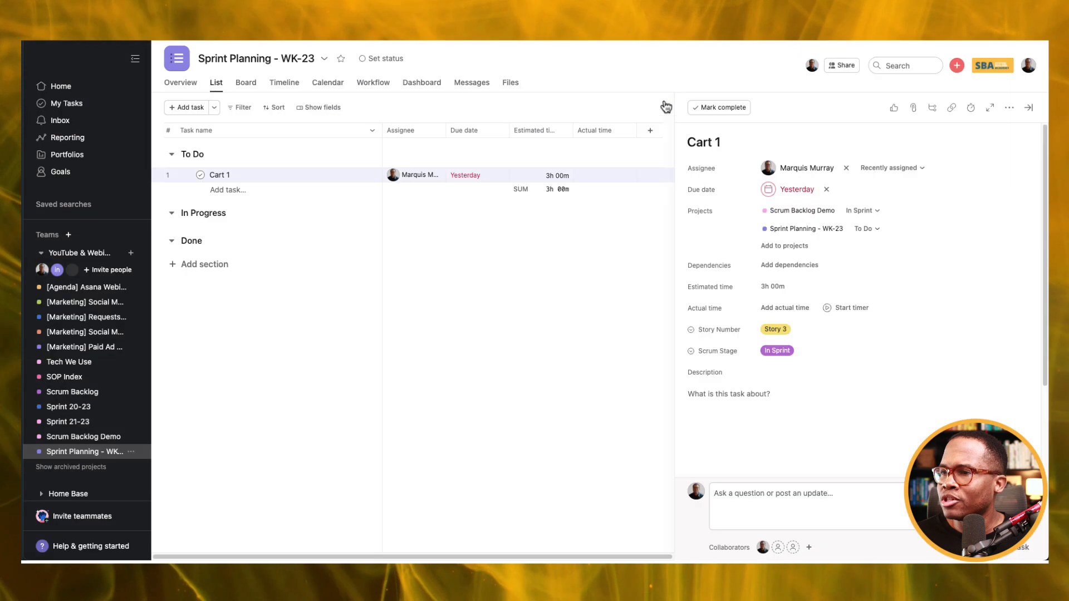
Remove Cart 1 from the Sprint Planning - WK-23 project and close its details
click(316, 179)
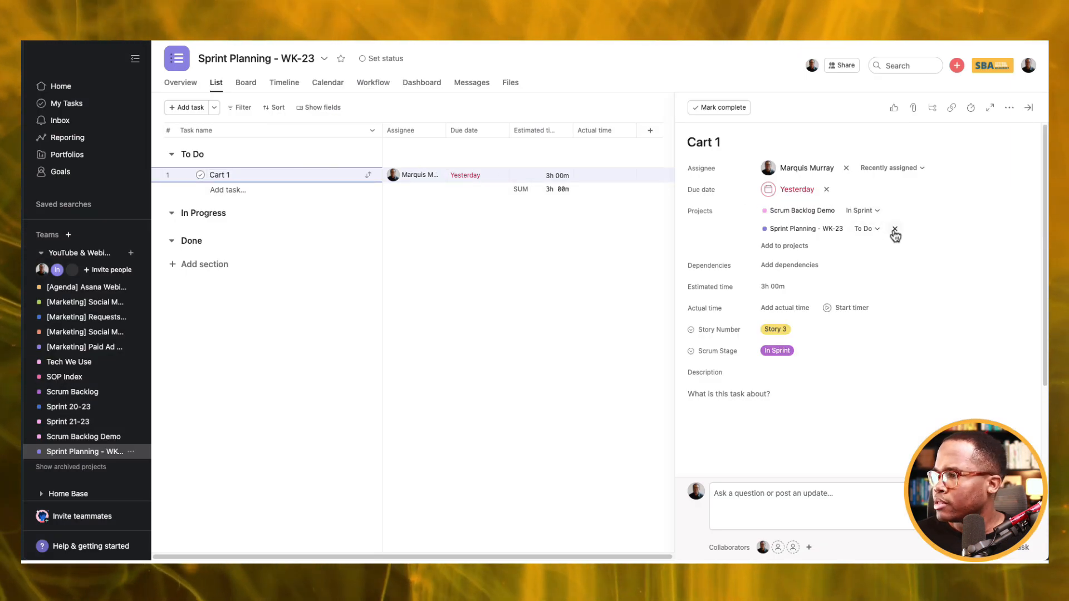
click(894, 232)
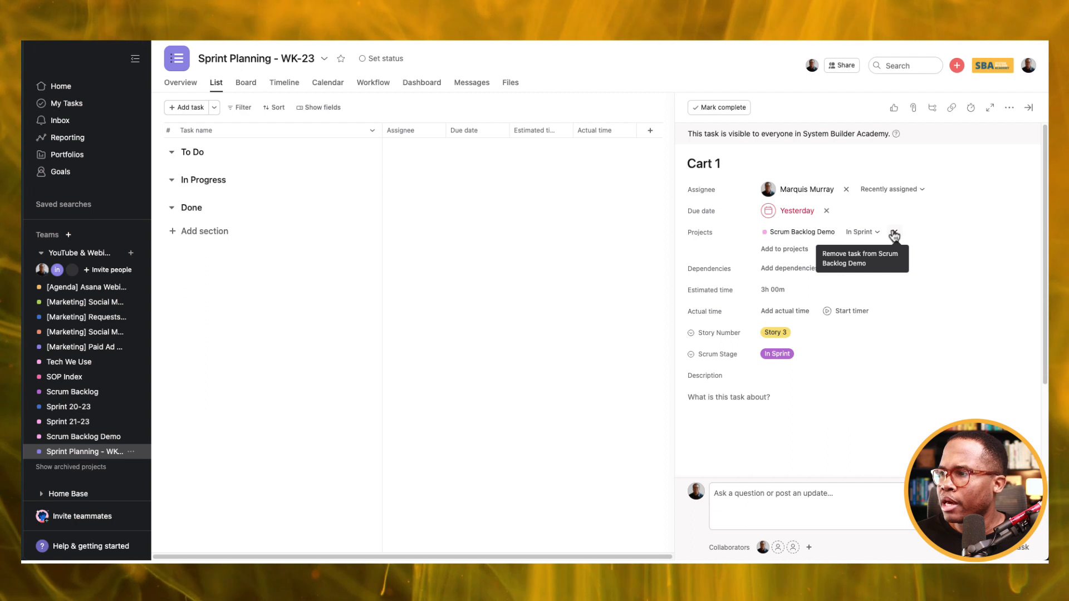
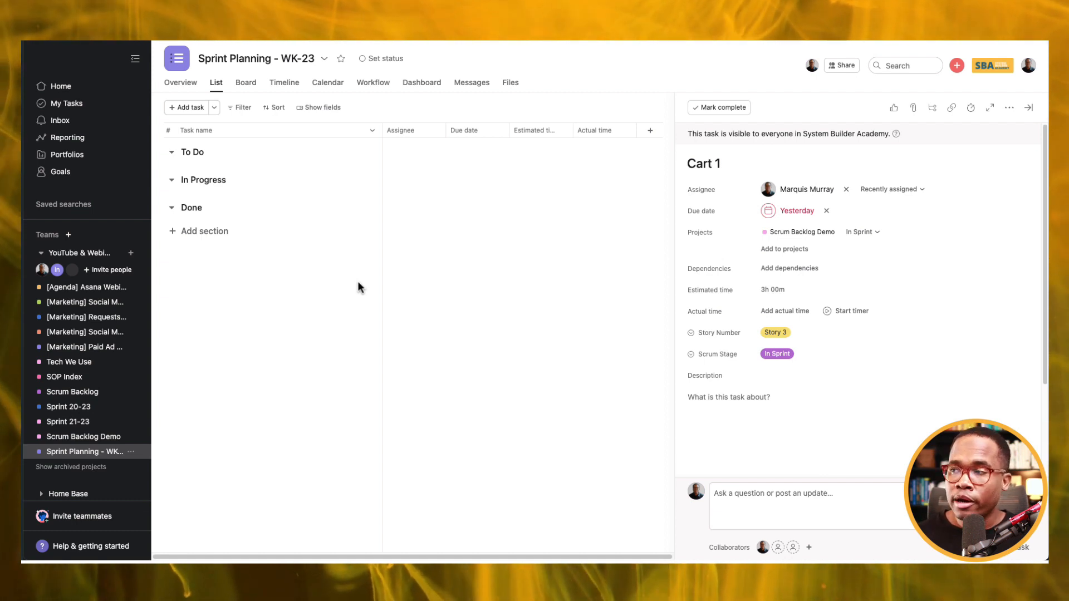
click(323, 351)
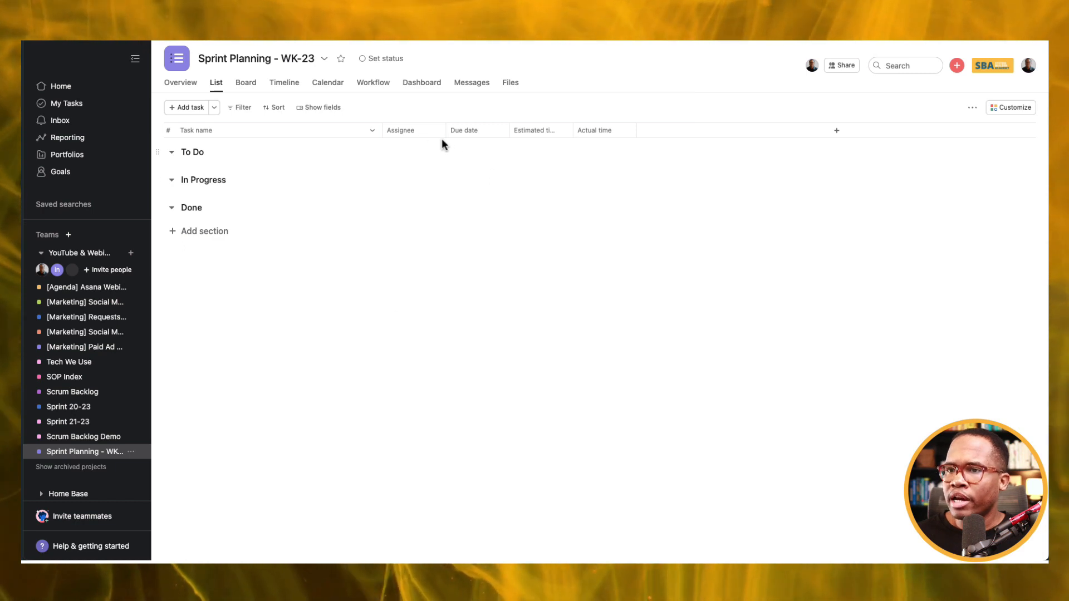
Save the project as a reusable template titled Sprint Planning - WK-23
click(323, 59)
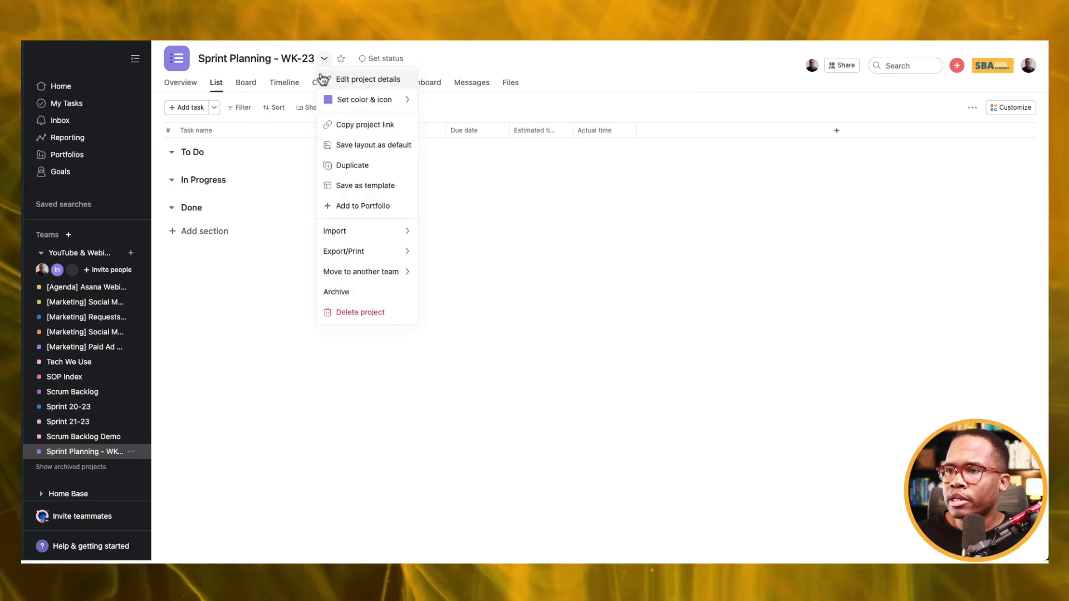
click(359, 189)
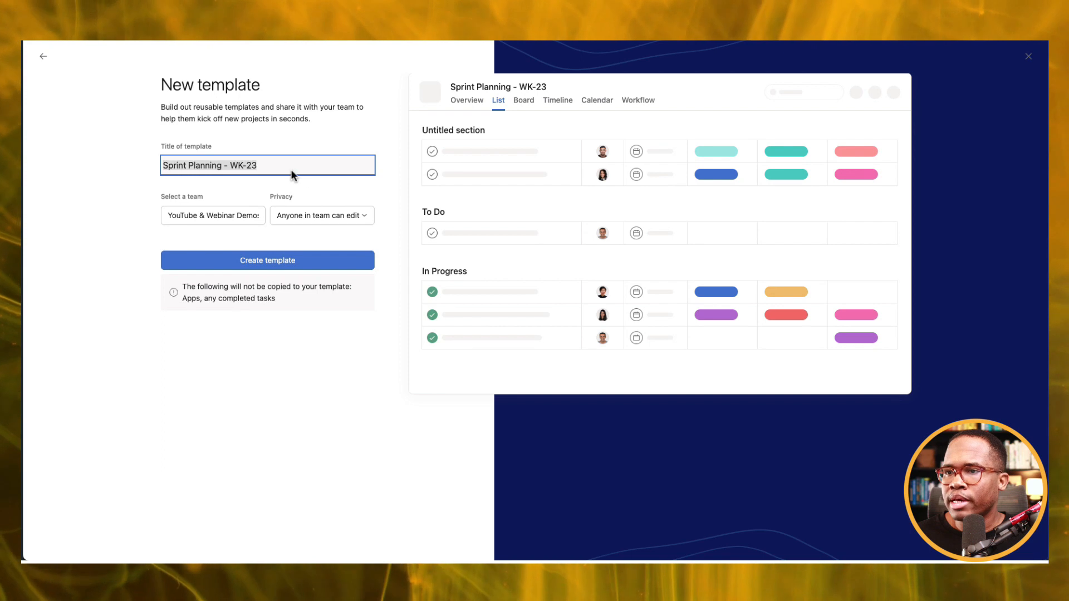
click(260, 262)
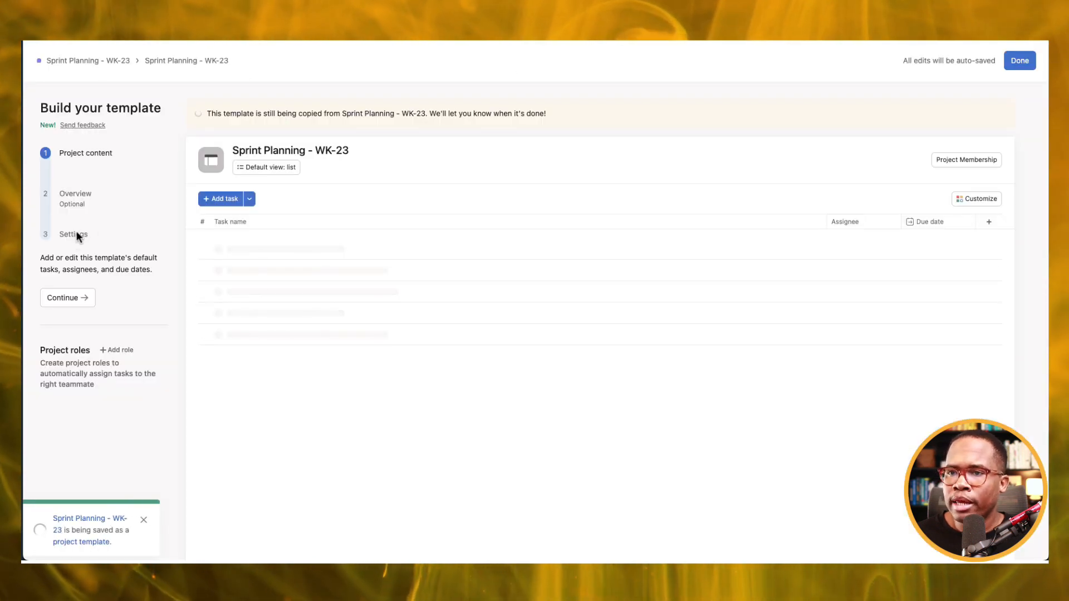
Add Project Manager, Scrum Master and Product Owner as project roles in the template
click(117, 349)
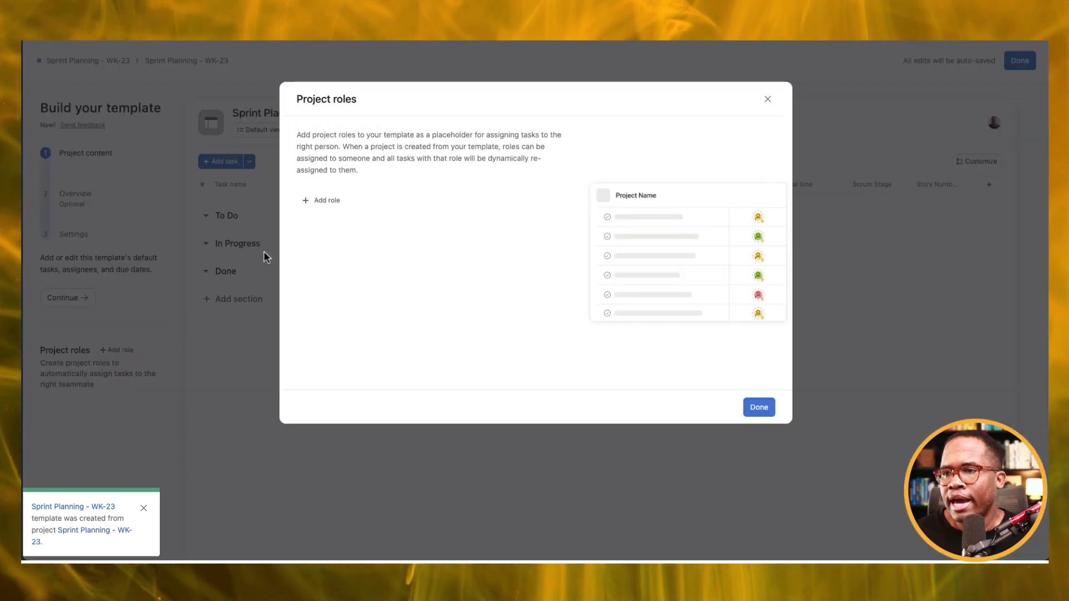
click(321, 203)
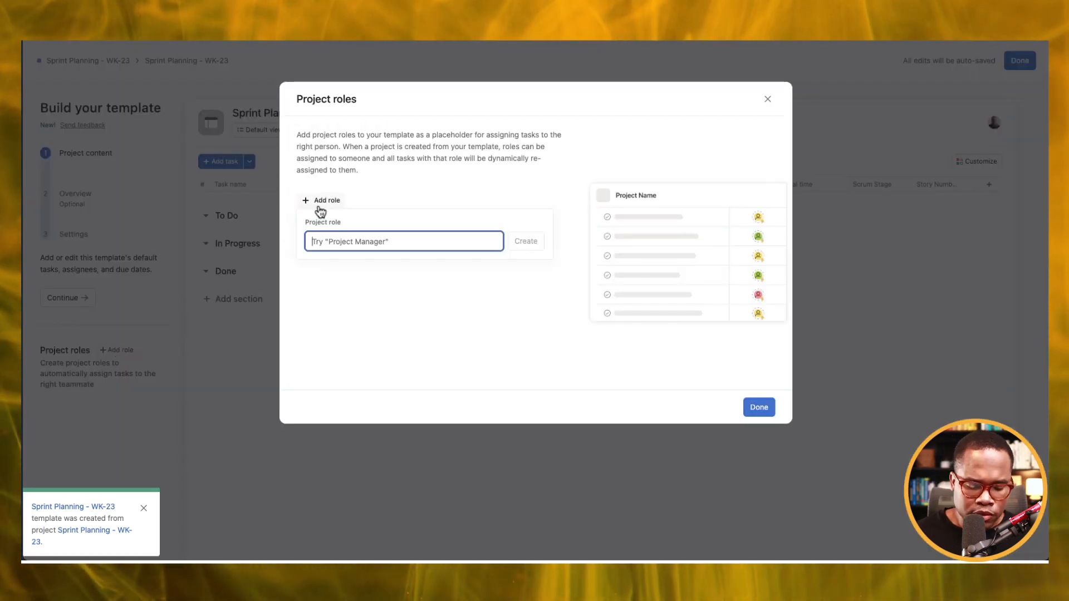
text(Project Manager)
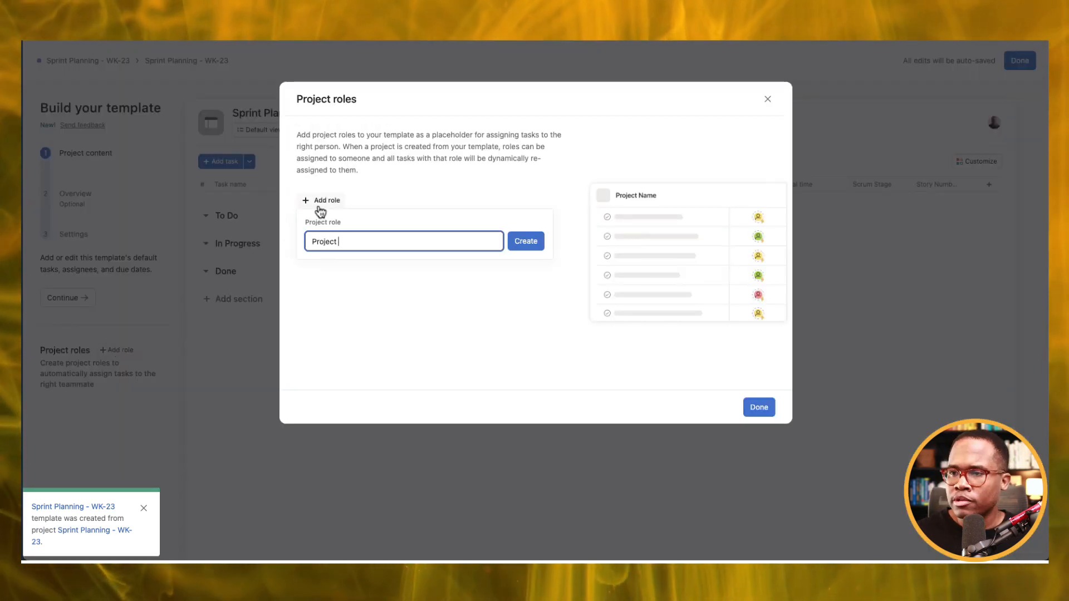
click(524, 239)
click(325, 206)
text(Scrum Master)
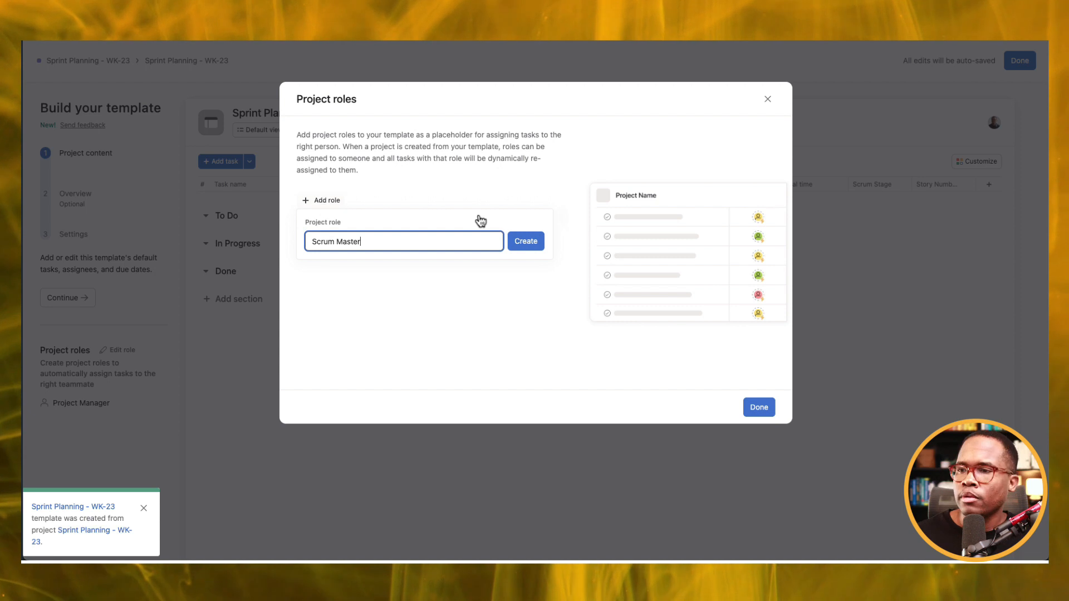
click(543, 241)
click(327, 204)
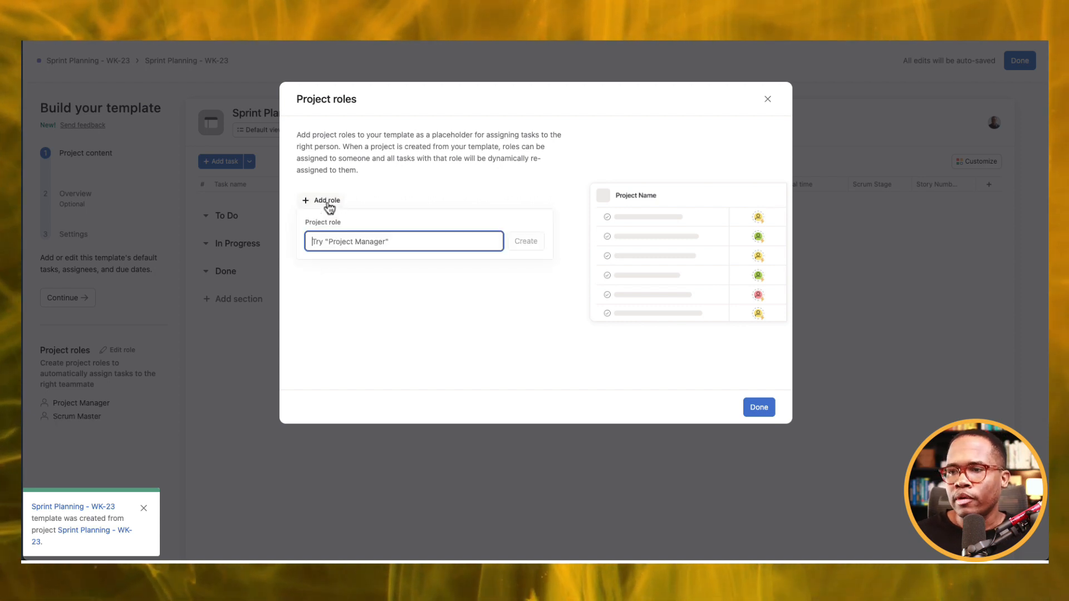
text(Product Owne)
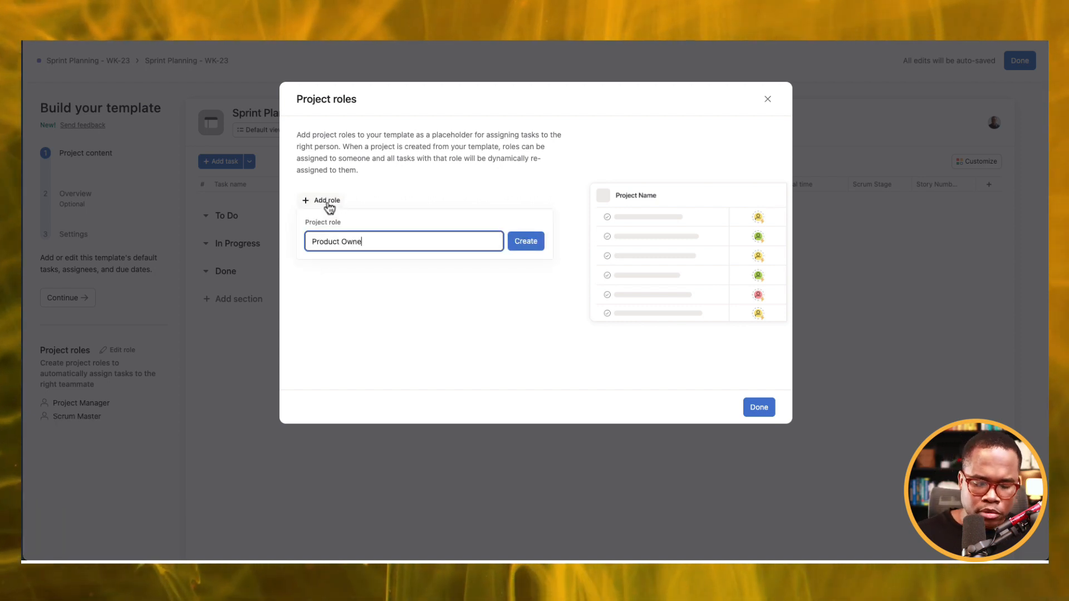
text(r)
click(526, 244)
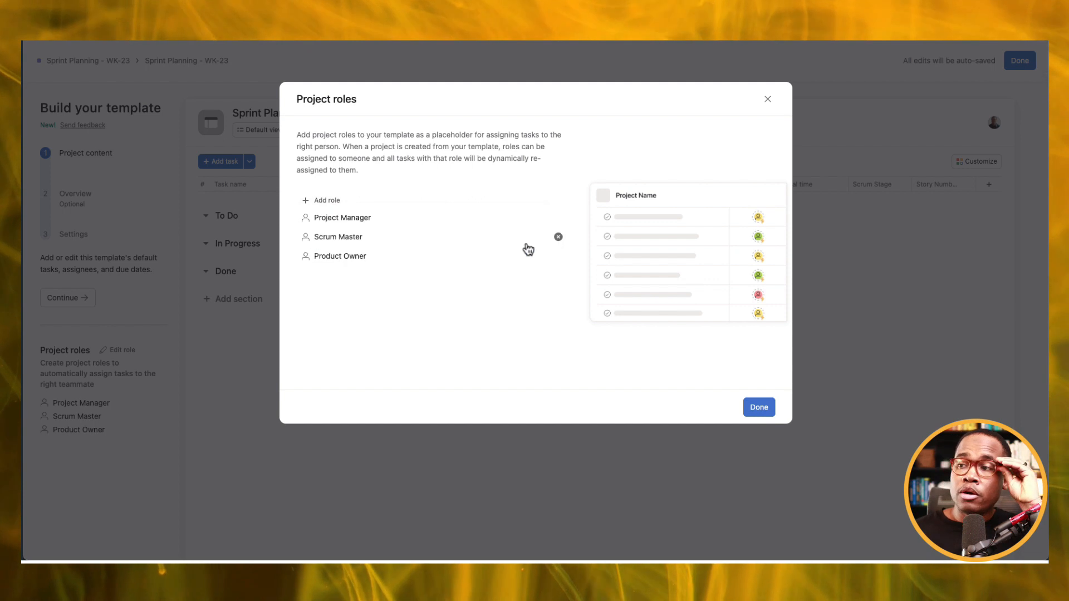
Add the project roles Dev 1 and Dev 2 and finish editing the template's roles
click(321, 204)
text(Dev 1)
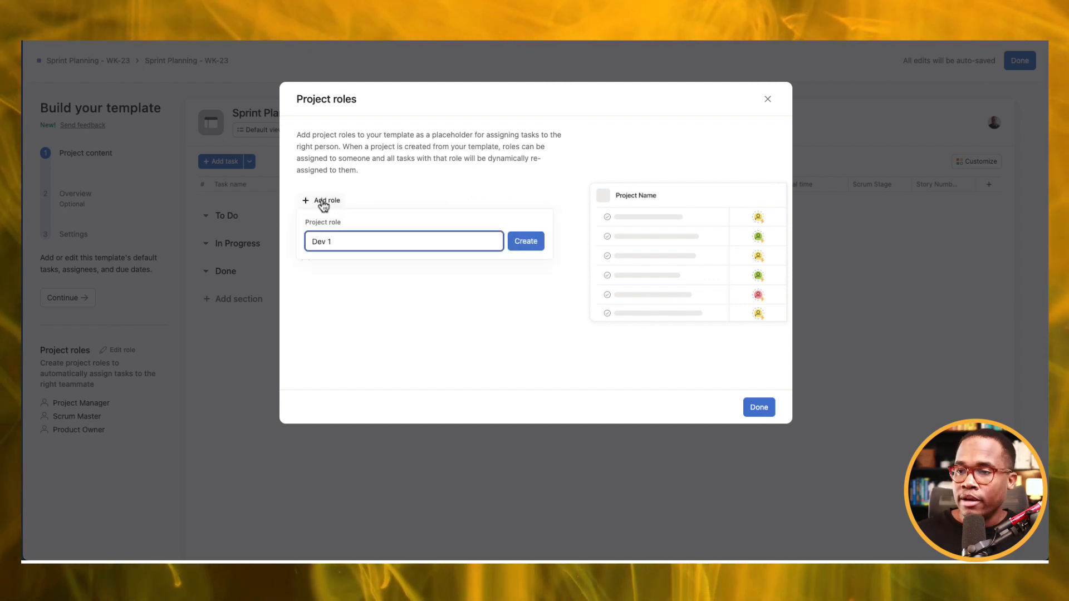
click(525, 241)
click(325, 200)
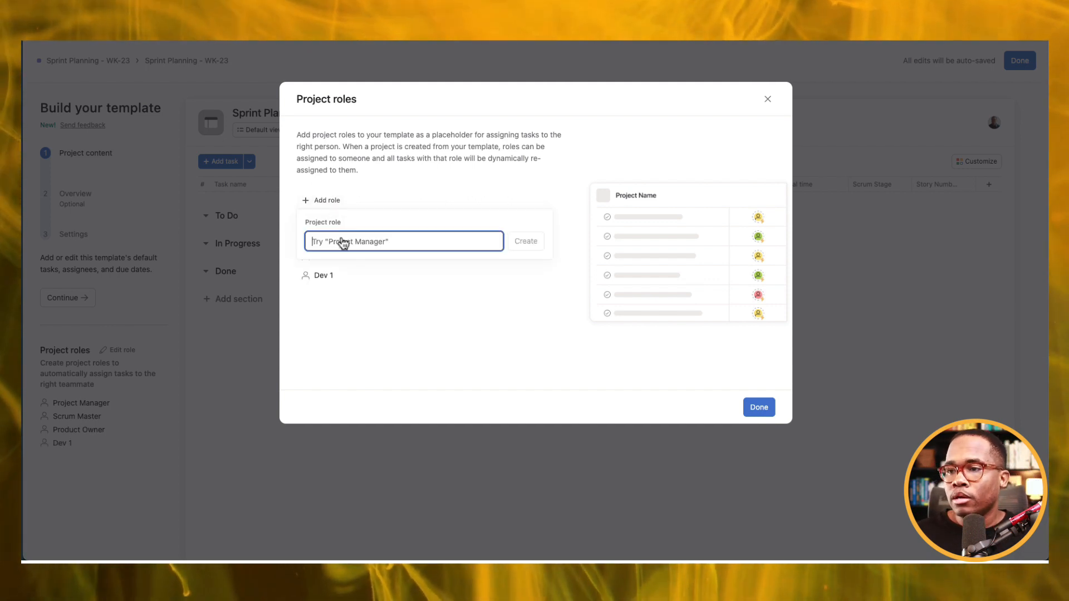
text(Dev 2)
click(525, 242)
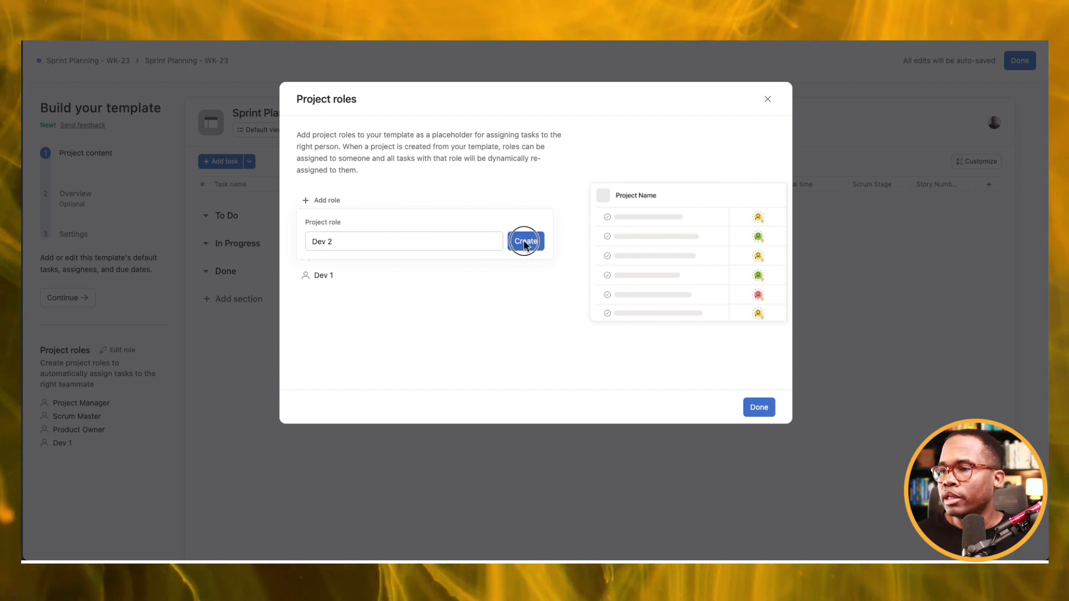
click(759, 407)
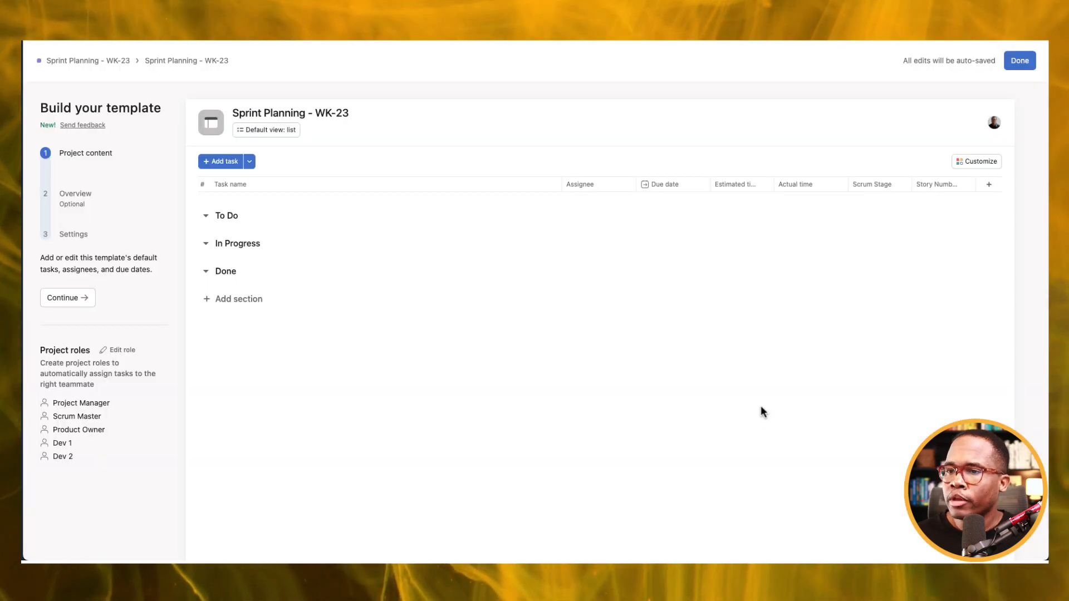
Review the template's overview and settings, including the option for adding projects to portfolios, and leave the template editor
click(76, 194)
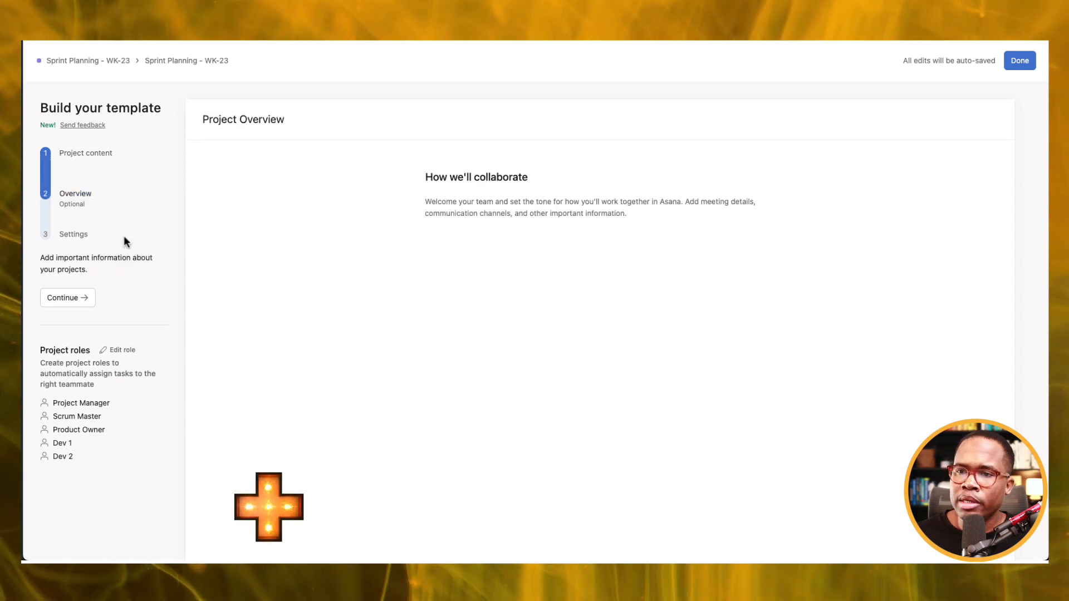
click(71, 236)
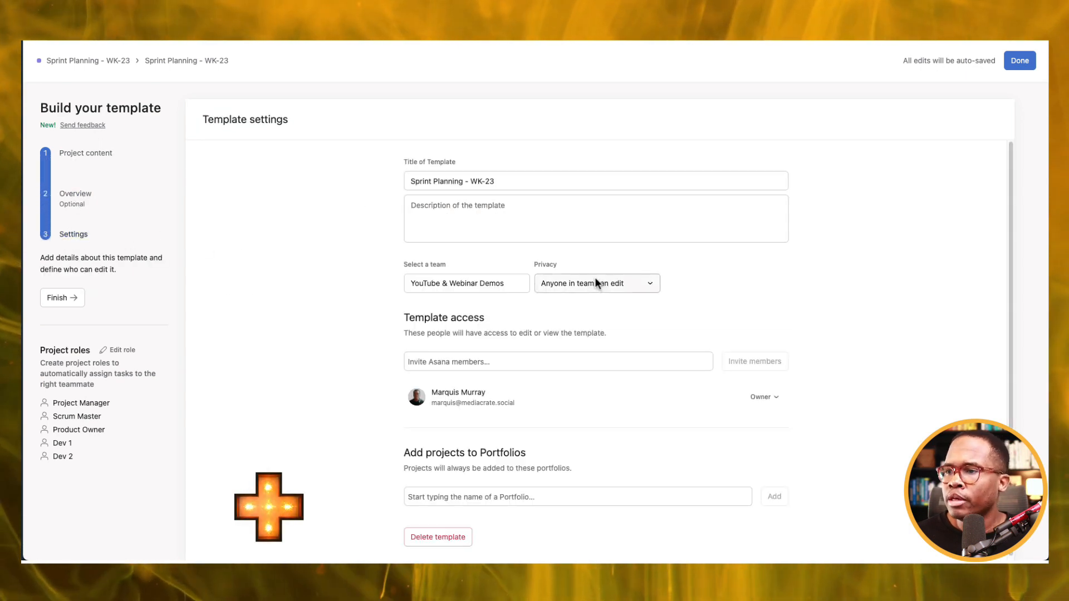
scroll(472, 341, down, 1)
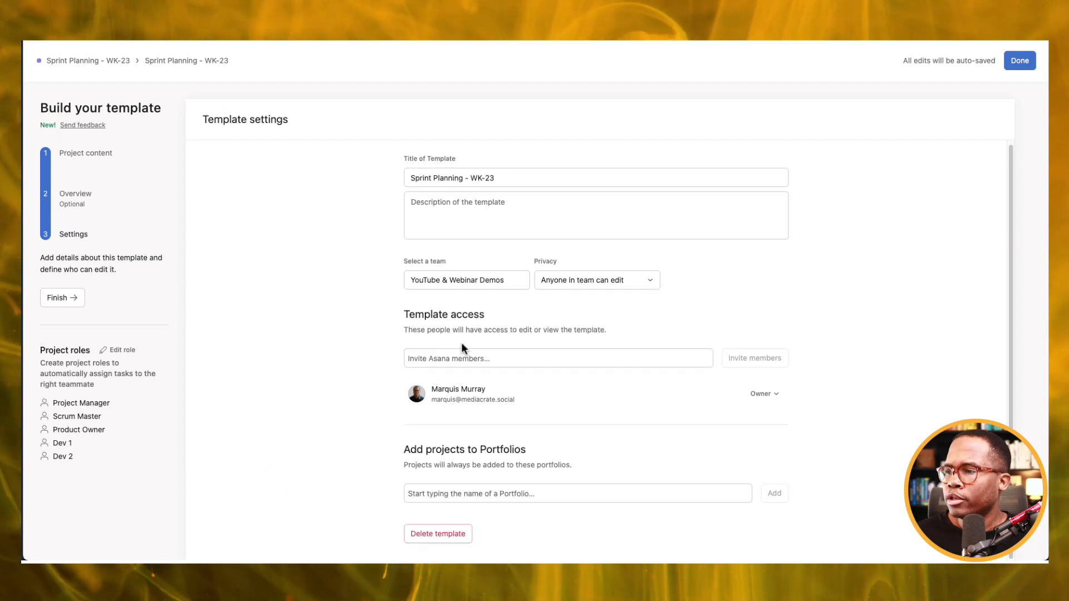
click(484, 491)
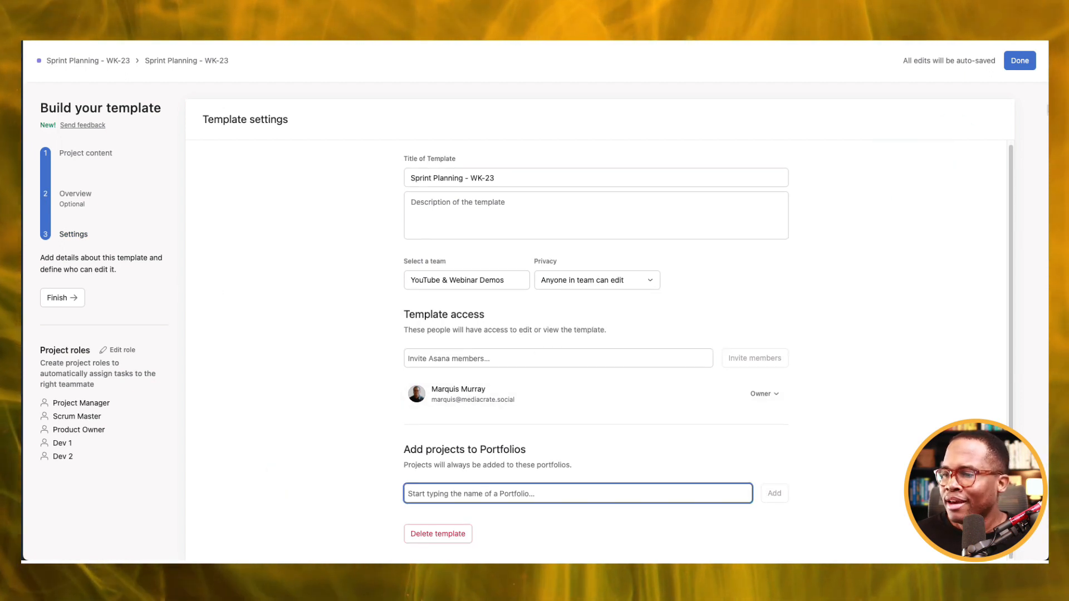
click(1020, 60)
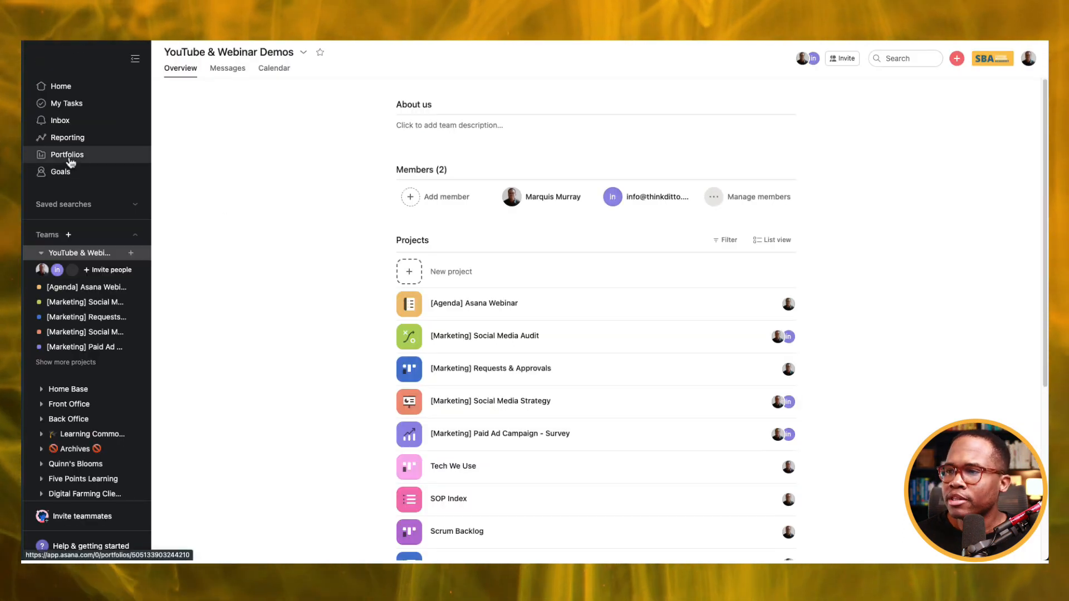
Create a new portfolio named Sprint Planning - FY23-Q3 with the default list view and open it
click(69, 157)
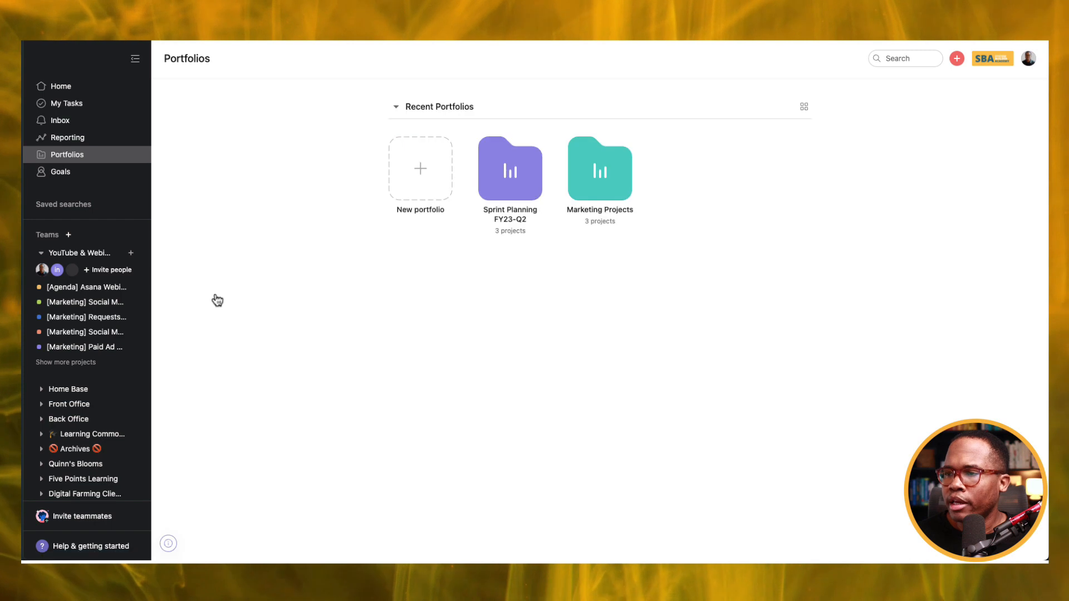
click(418, 176)
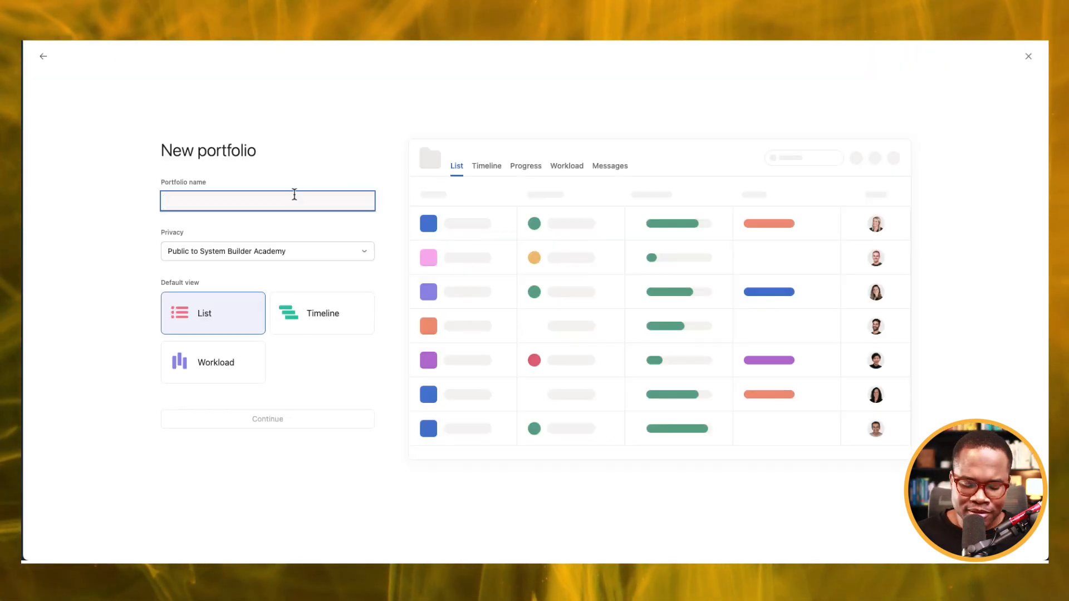
text(Sprint P)
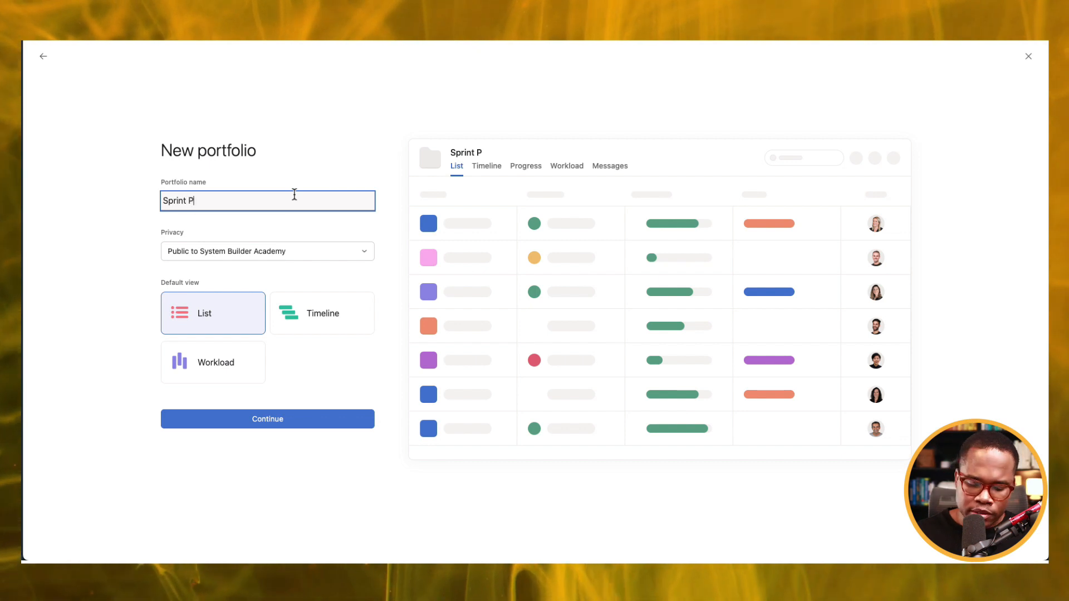
text(lanning -)
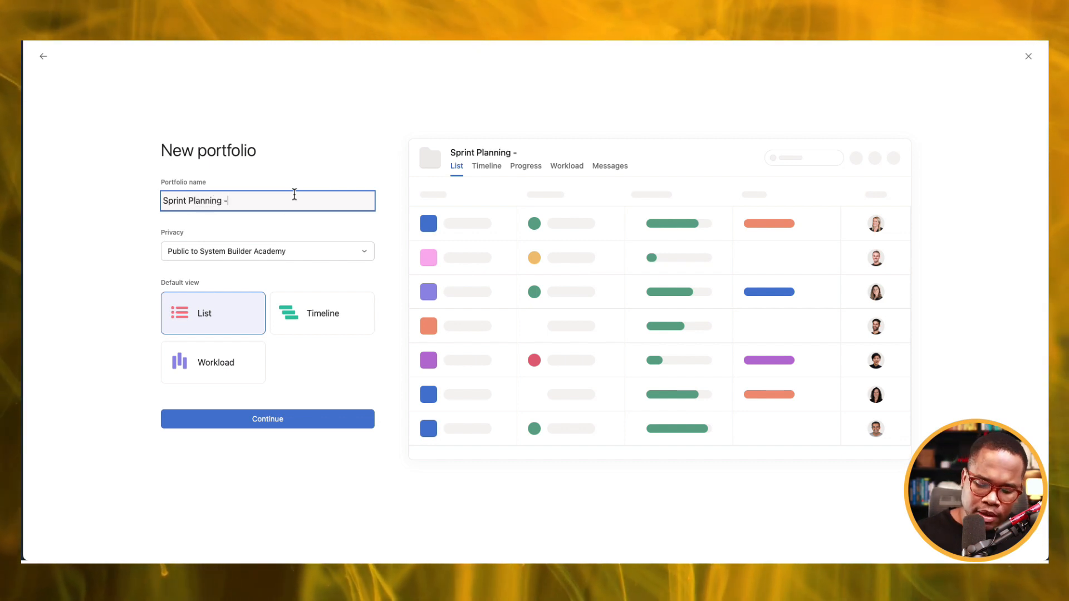
text( FY)
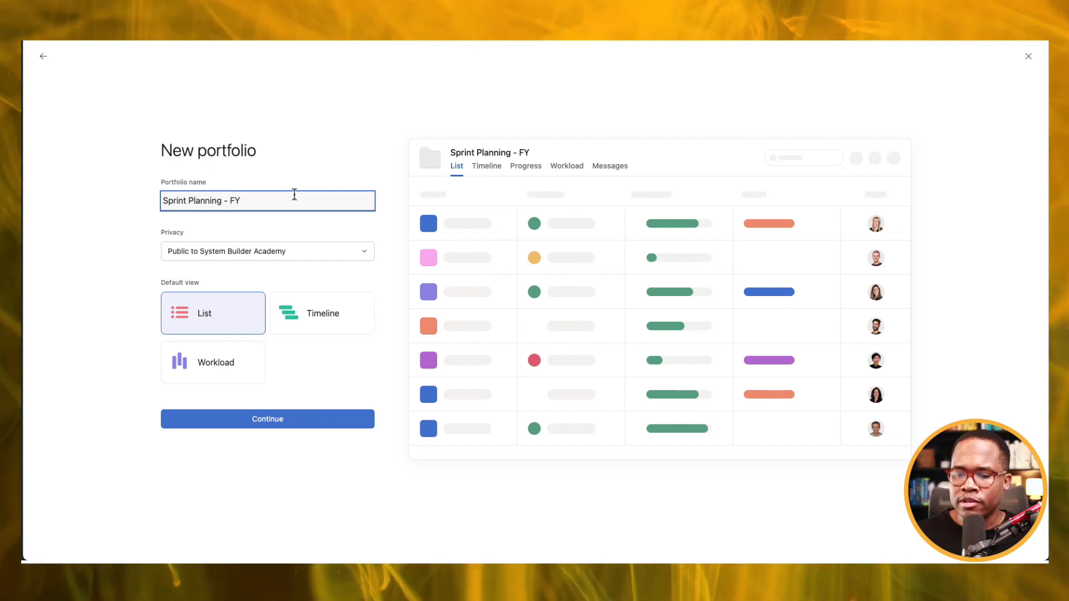
text(23-Q3)
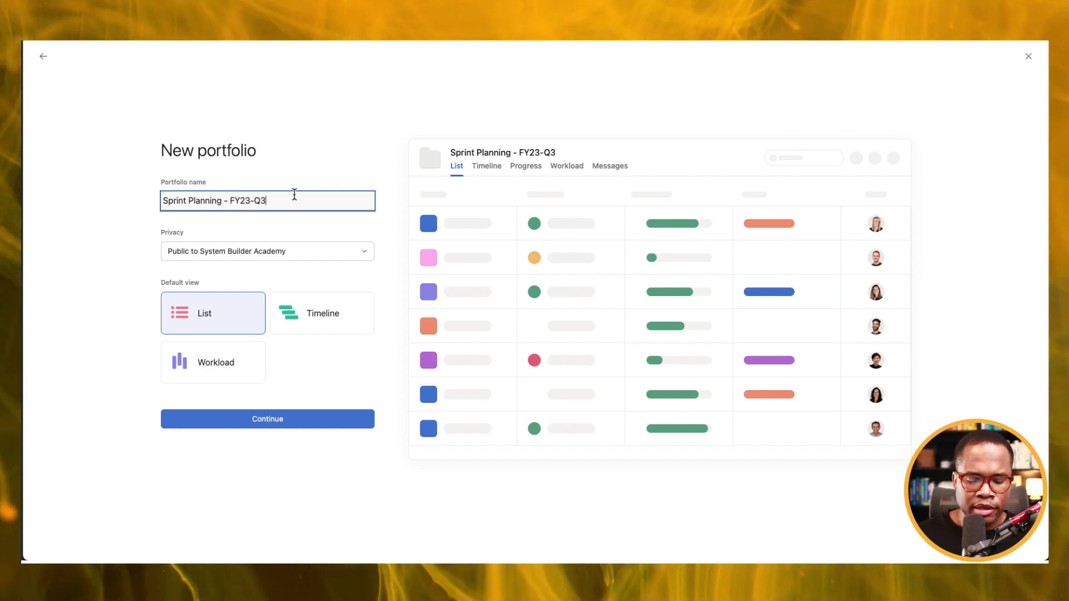
click(269, 427)
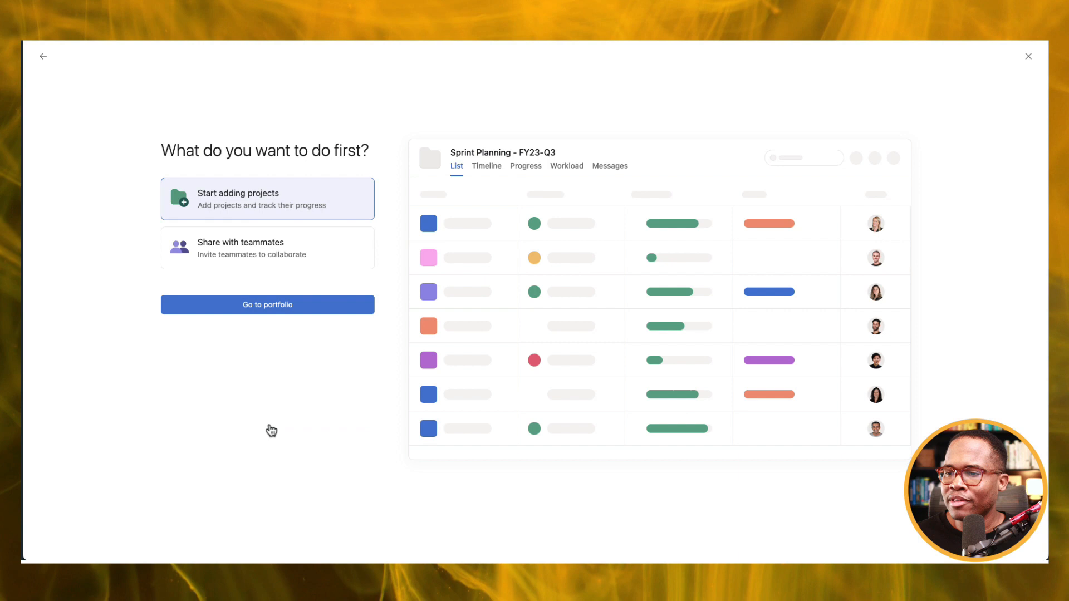
click(254, 306)
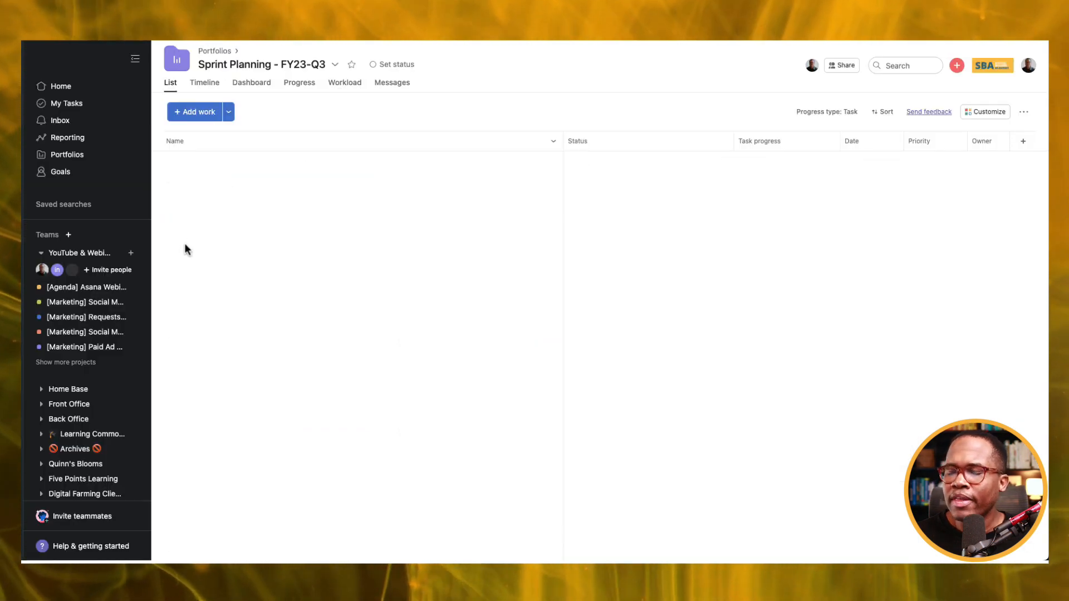
Find the Sprint Planning - WK-23 template among the YouTube & Webinar Demos team's templates and open it for editing
scroll(105, 396, down, 3)
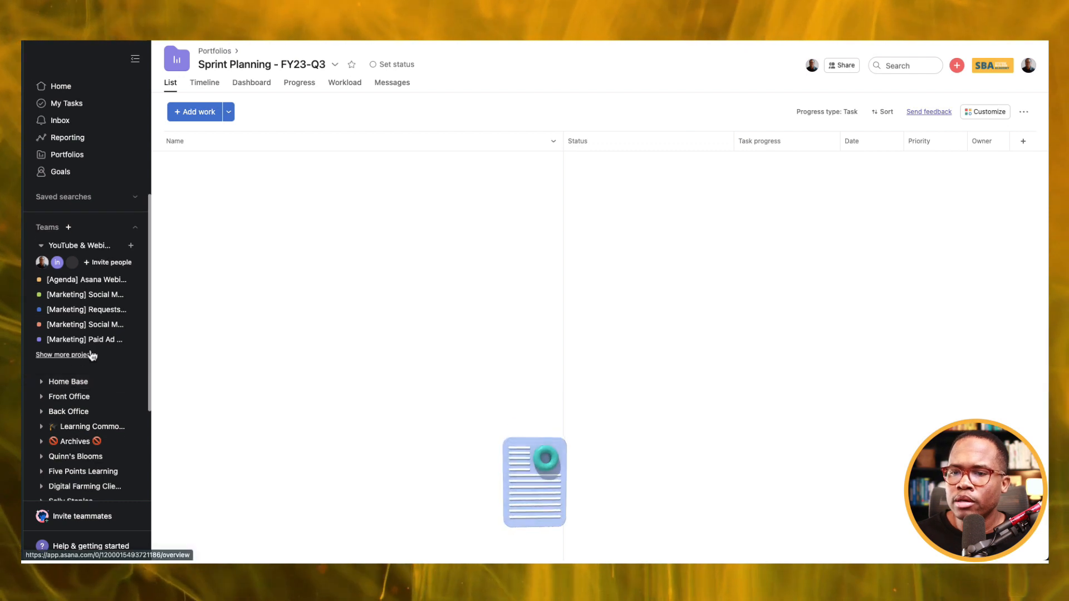
scroll(79, 388, up, 3)
click(66, 362)
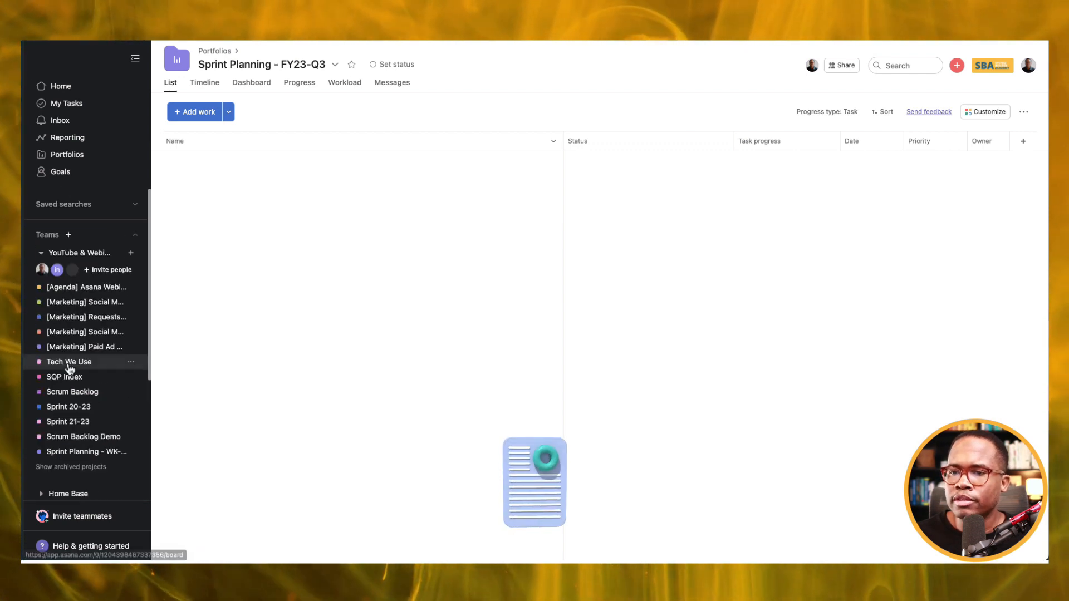
click(81, 451)
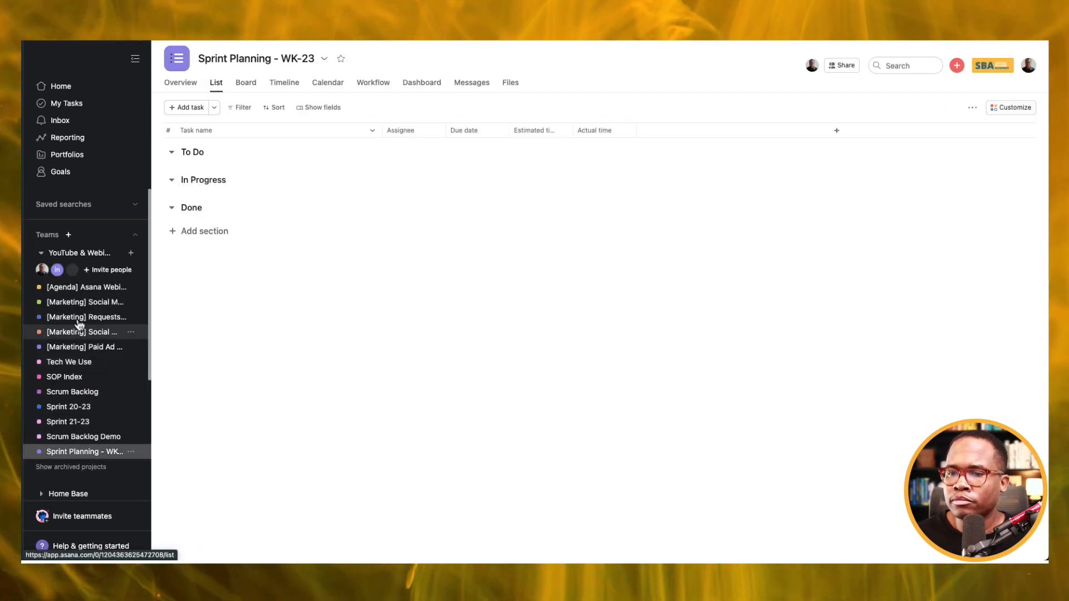
click(77, 254)
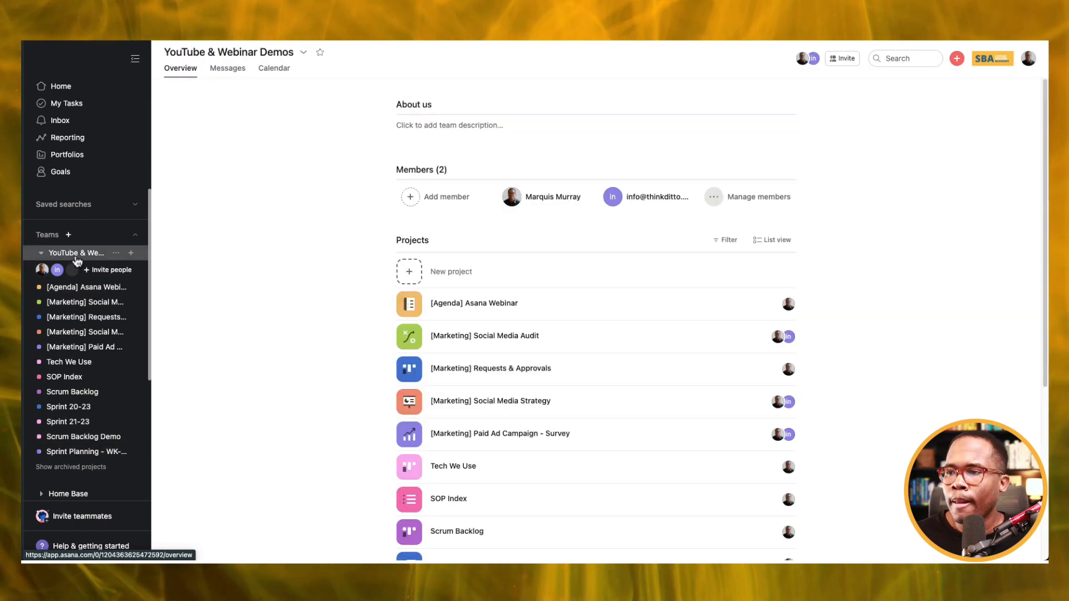
scroll(582, 385, down, 5)
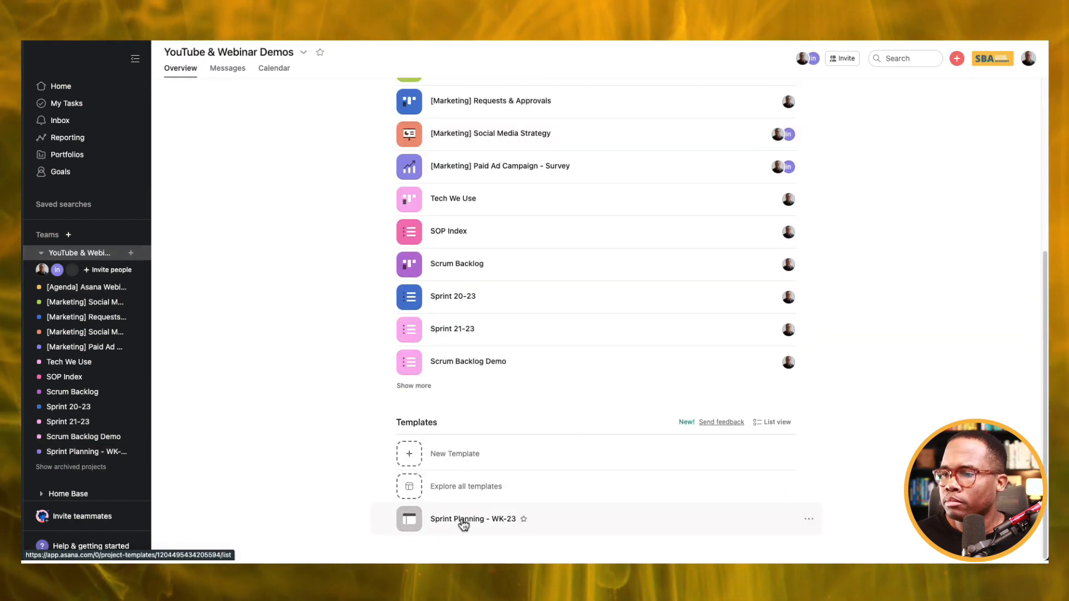
click(462, 522)
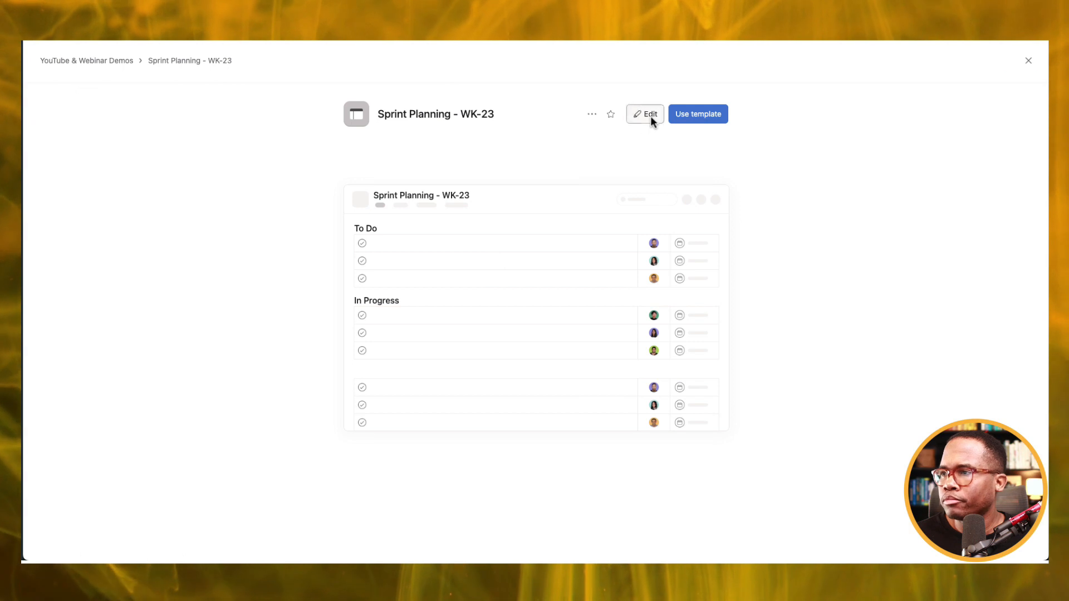
click(647, 114)
Set the template to always add its projects to the Sprint Planning - FY23-Q3 portfolio
click(75, 234)
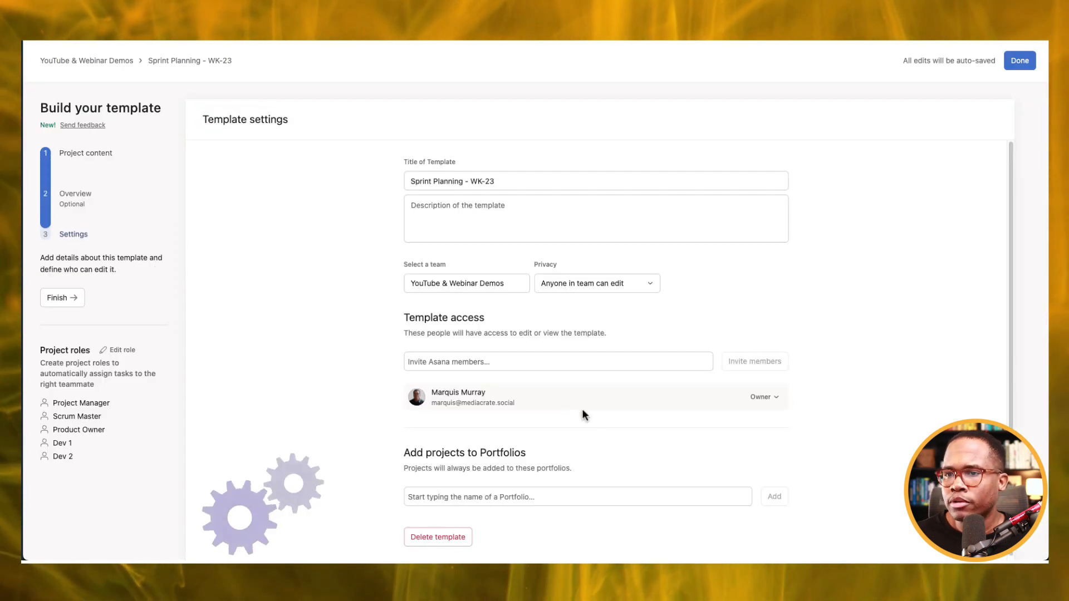
click(512, 493)
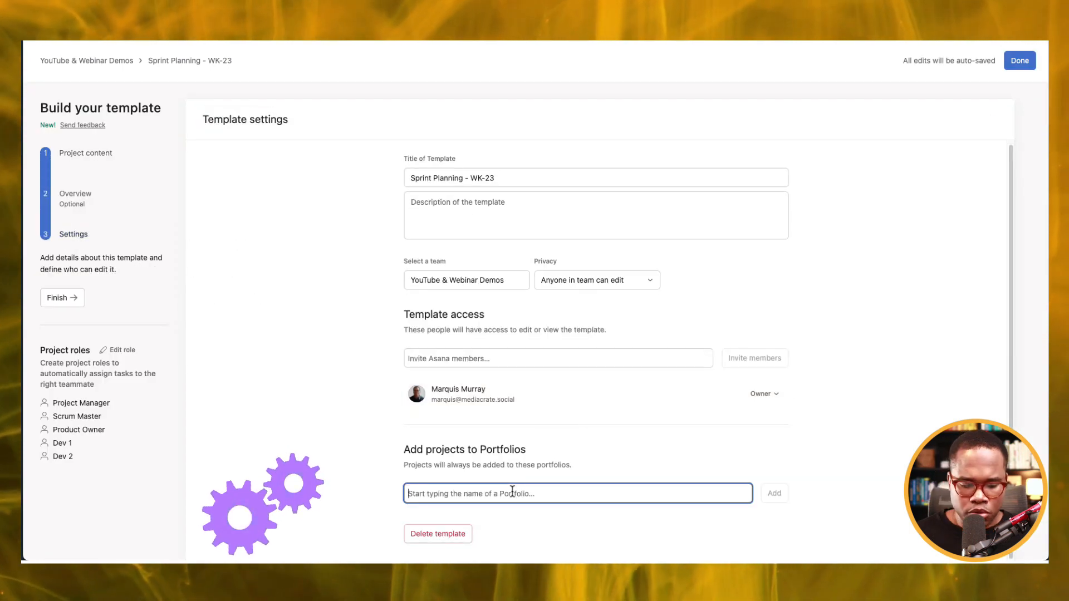
text(Sprint)
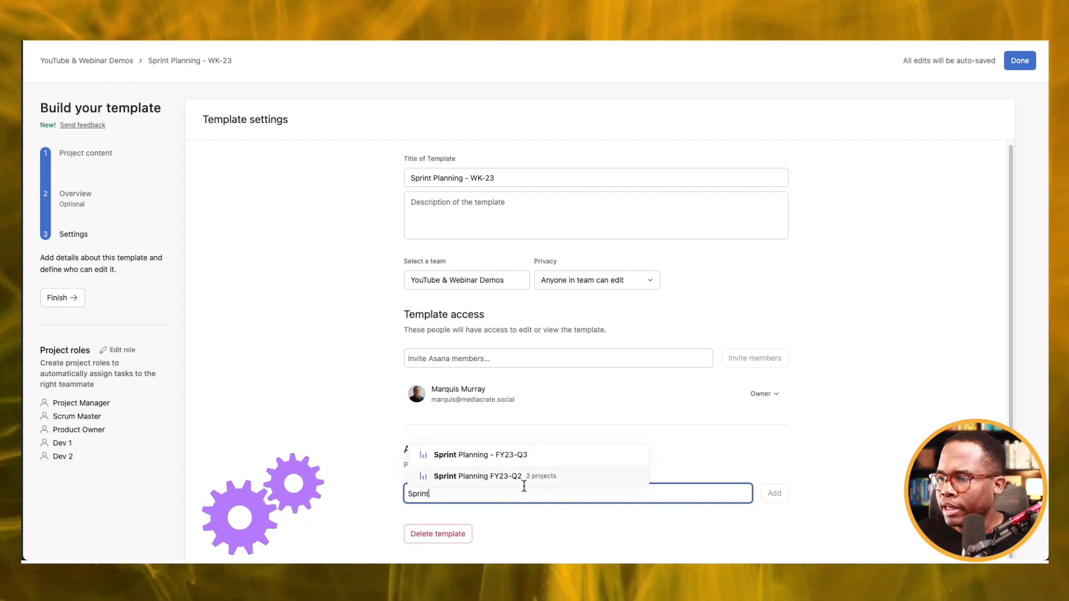
click(517, 456)
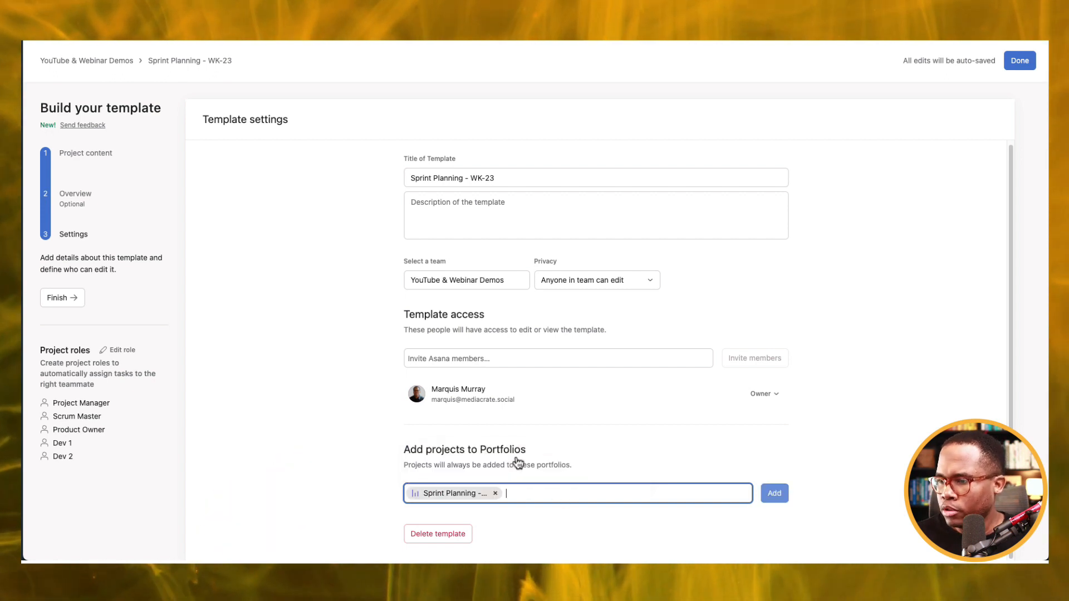
click(774, 493)
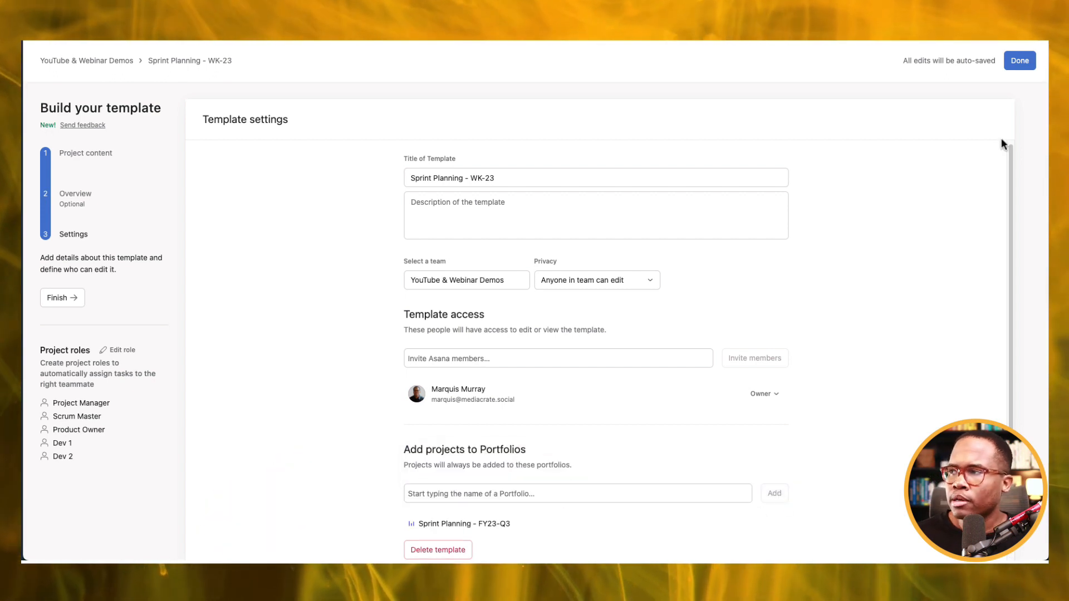
Finish editing the template and start a new project from it named Sprint Planning - 19-23, public to the YouTube & Webinar Demos team
click(1019, 60)
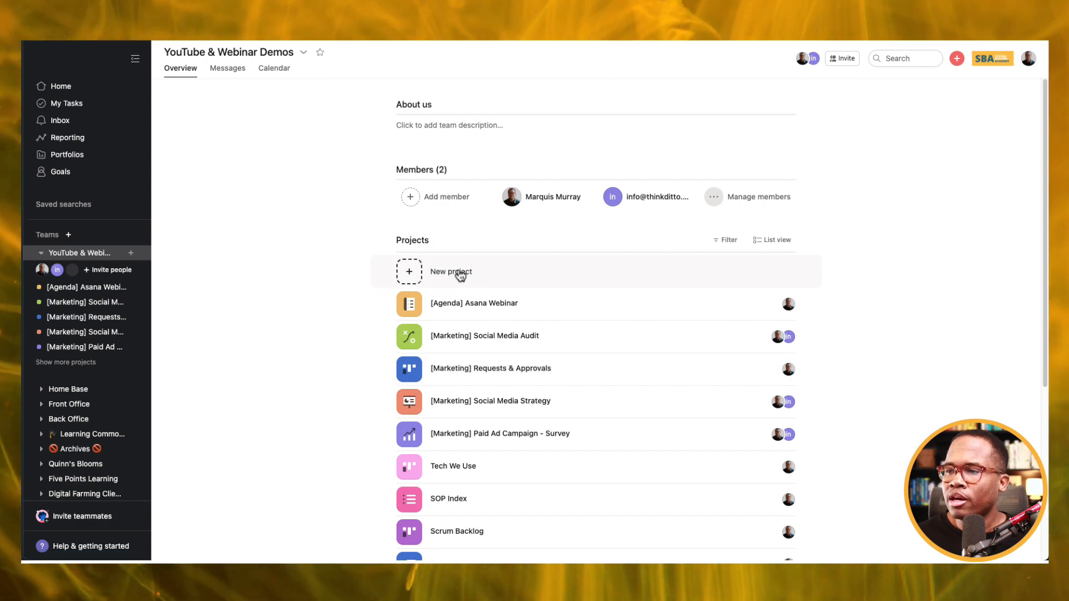
click(460, 275)
click(524, 312)
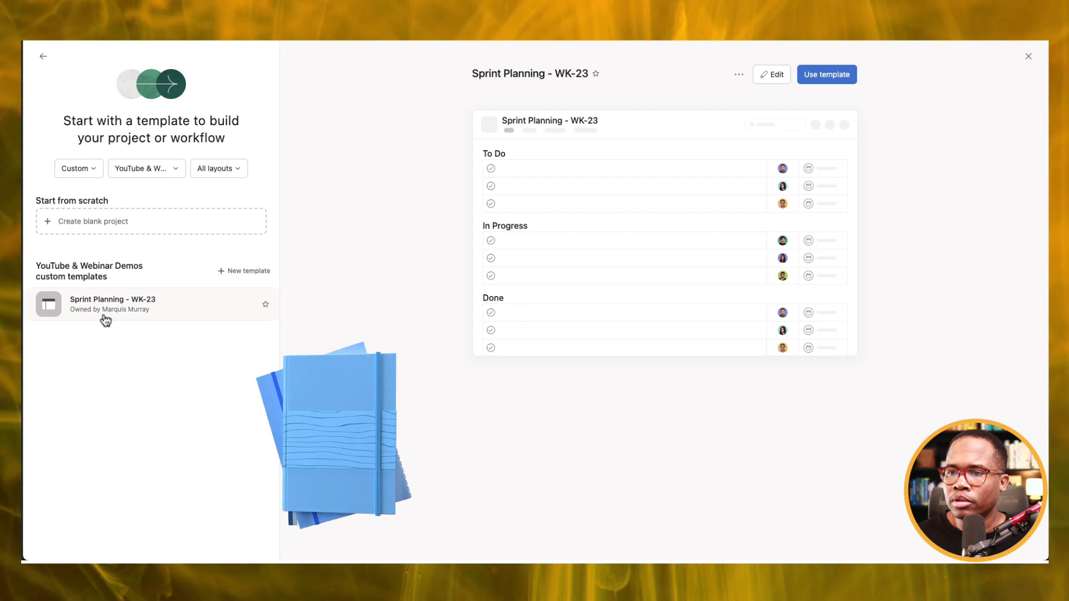
click(834, 75)
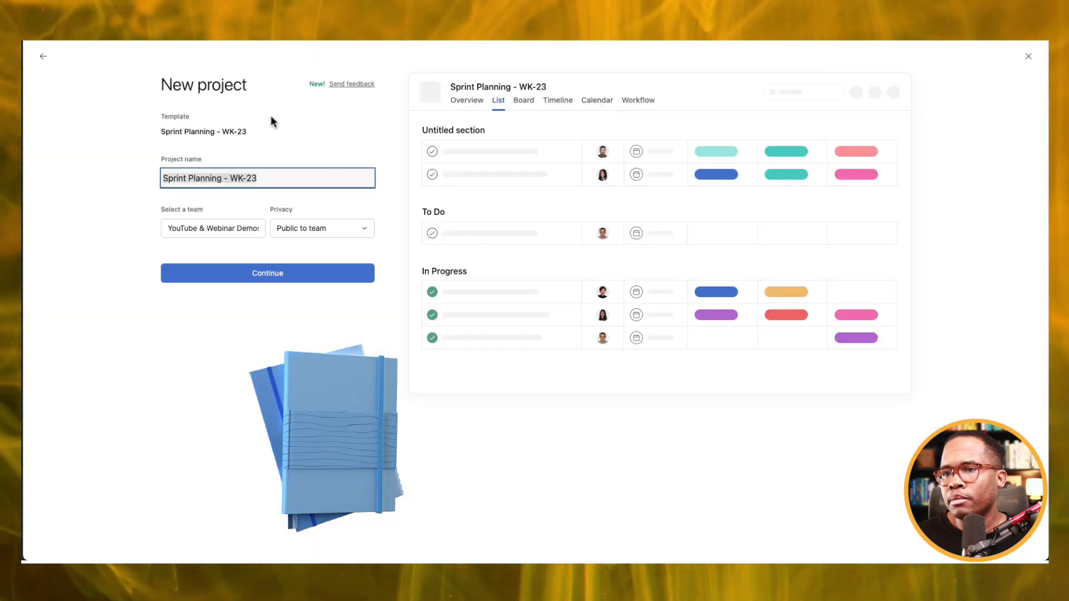
click(244, 178)
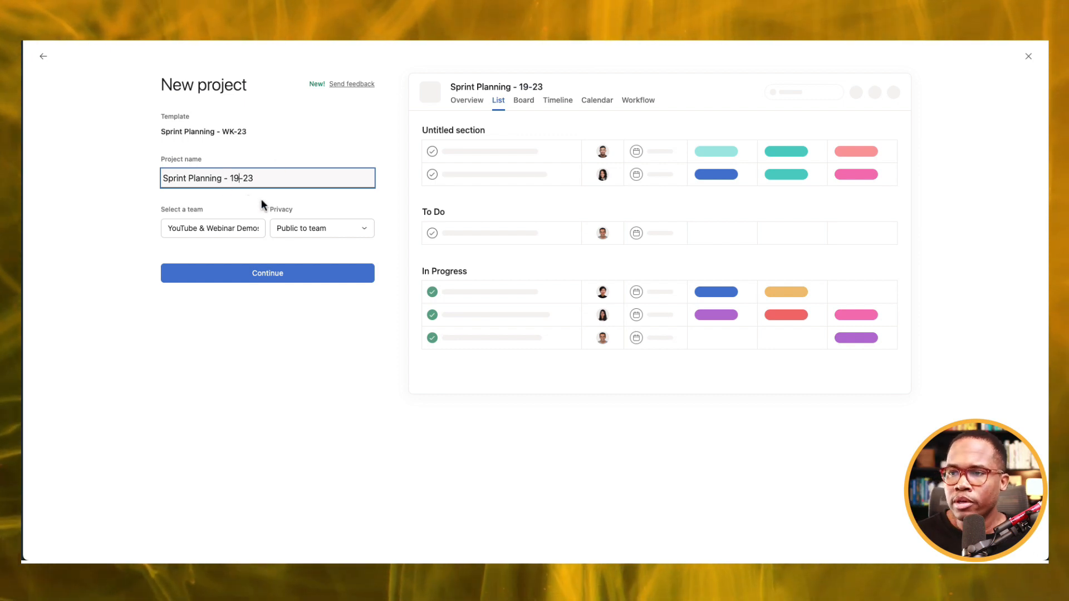
click(292, 279)
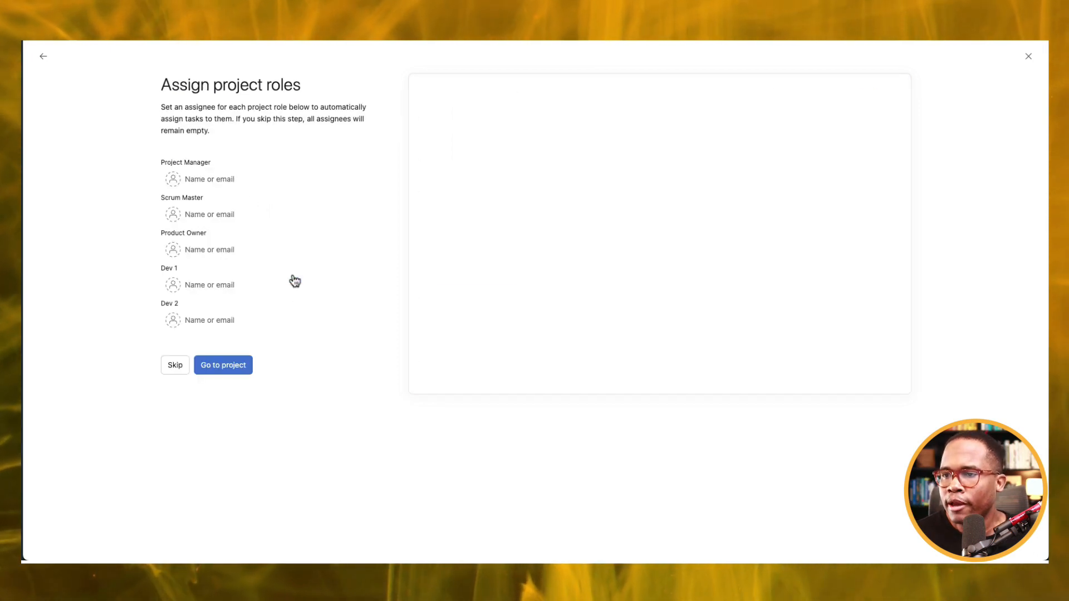
Assign one member as Project Manager, Scrum Master and Dev 1, and the other as Product Owner and Dev 2, and create the project
click(209, 183)
click(215, 201)
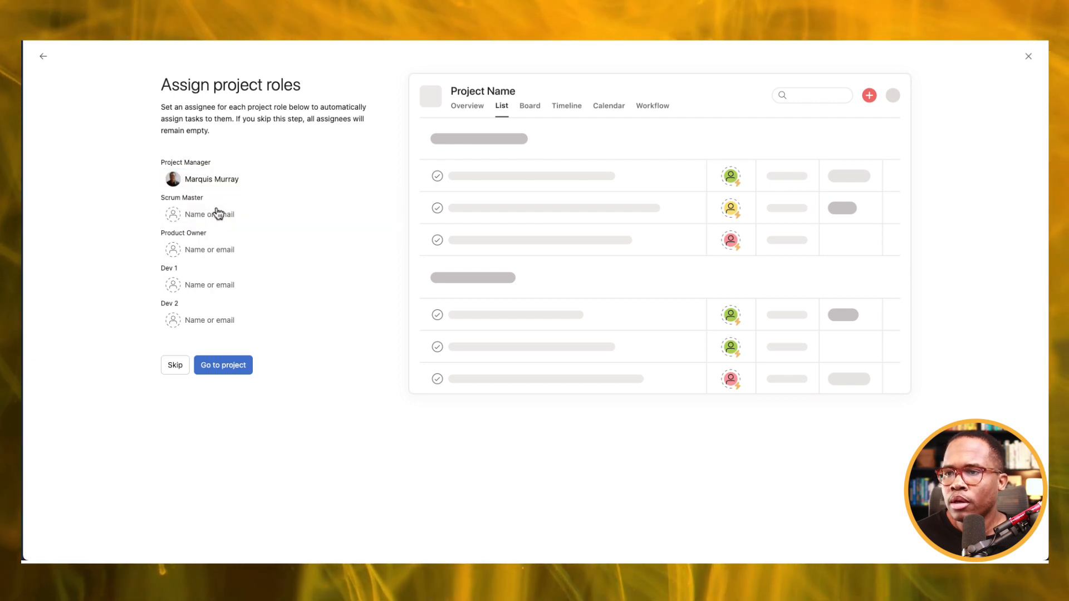
click(217, 217)
click(214, 236)
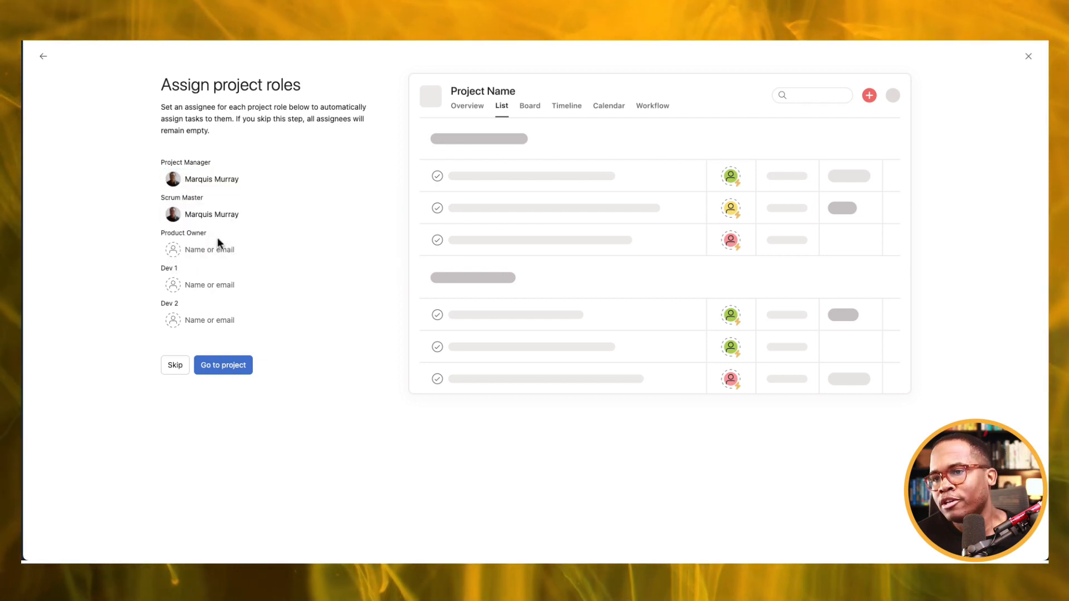
click(220, 253)
click(224, 293)
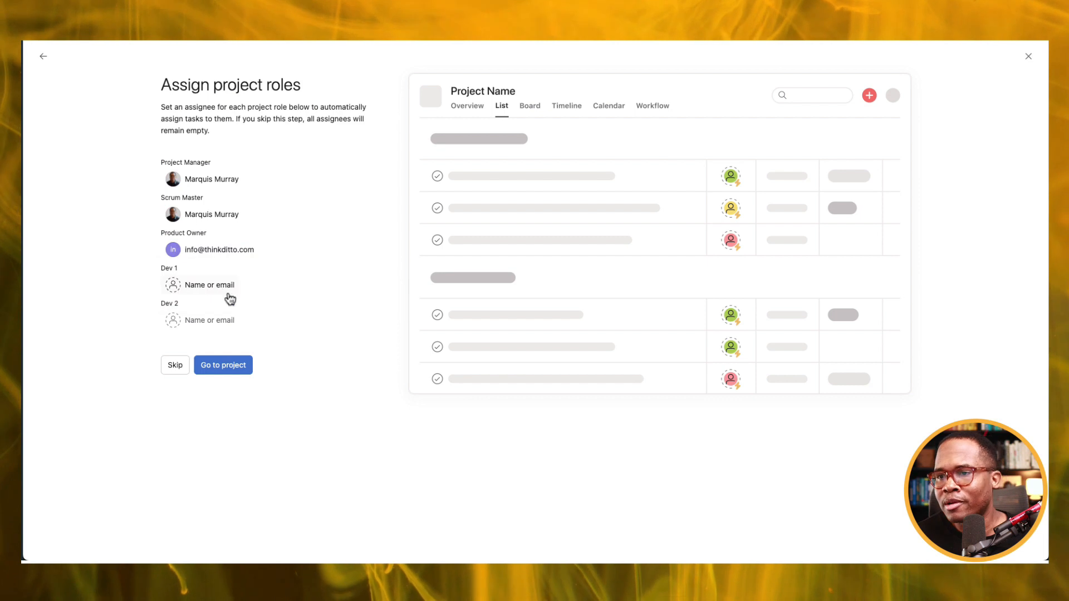
click(223, 289)
click(214, 305)
click(211, 320)
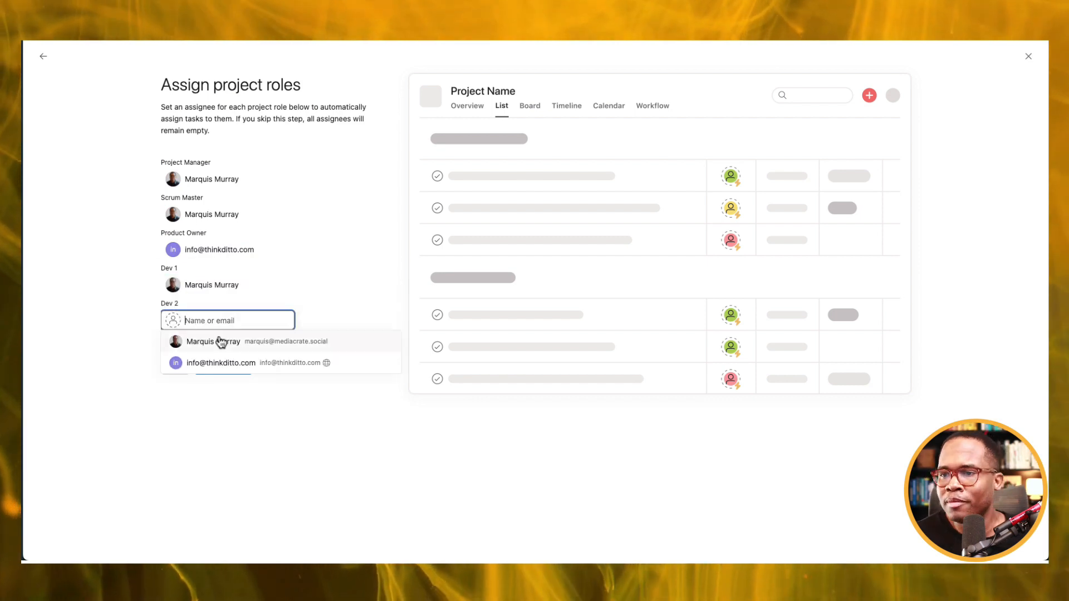
click(223, 364)
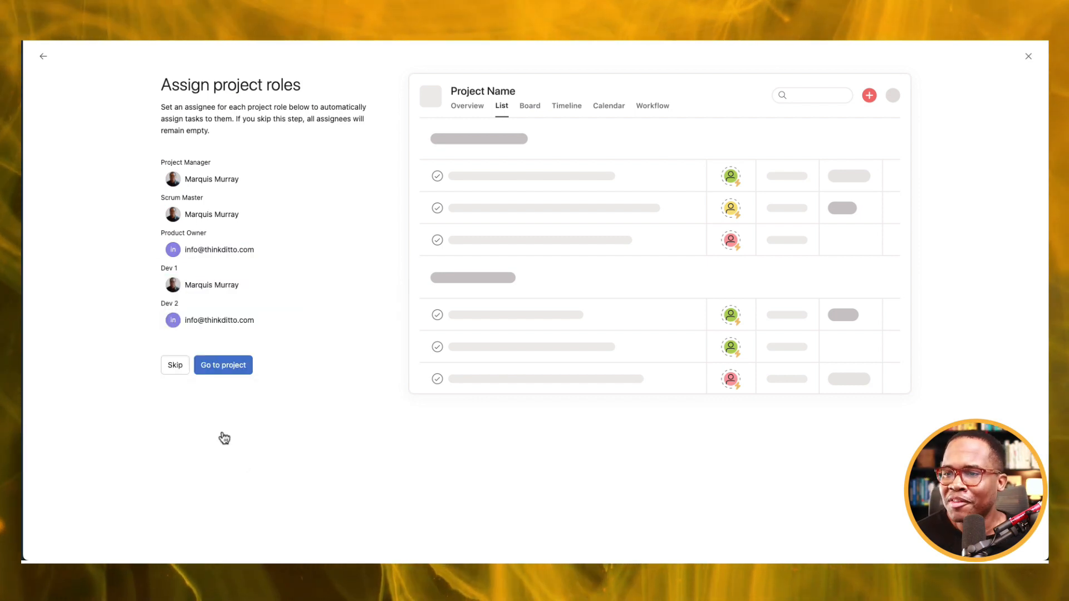
click(228, 366)
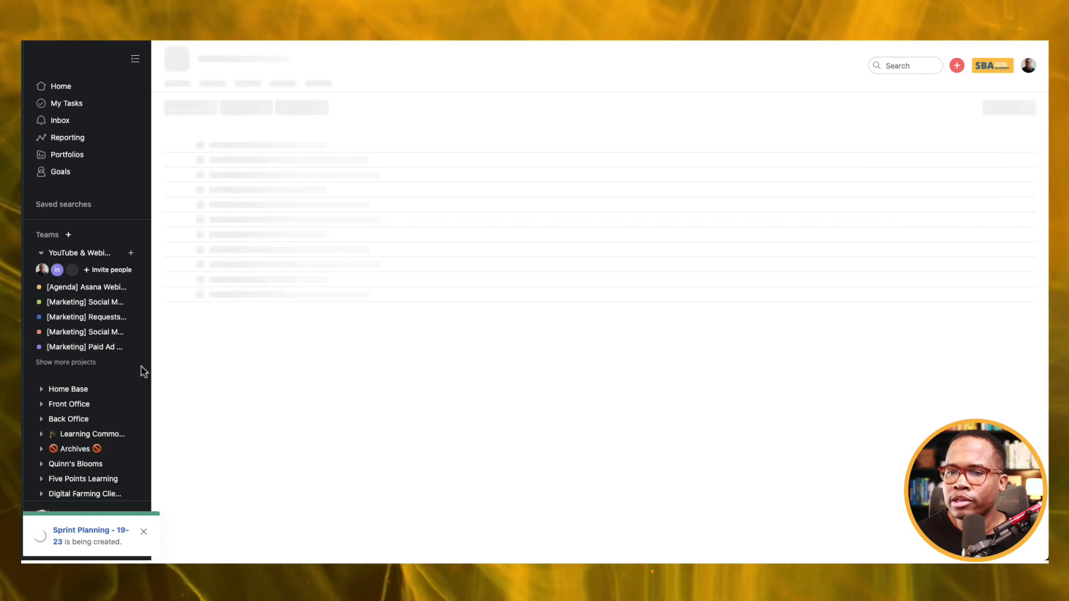
Open the Scrum Backlog Demo project and delete the multi-step rule on its In Sprint section
click(82, 365)
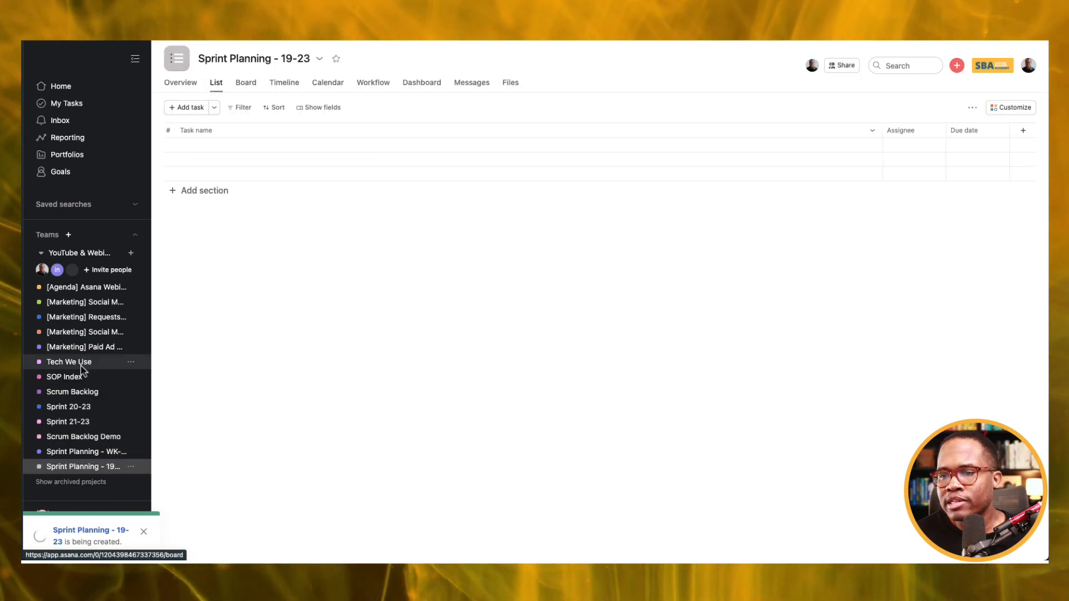
click(73, 437)
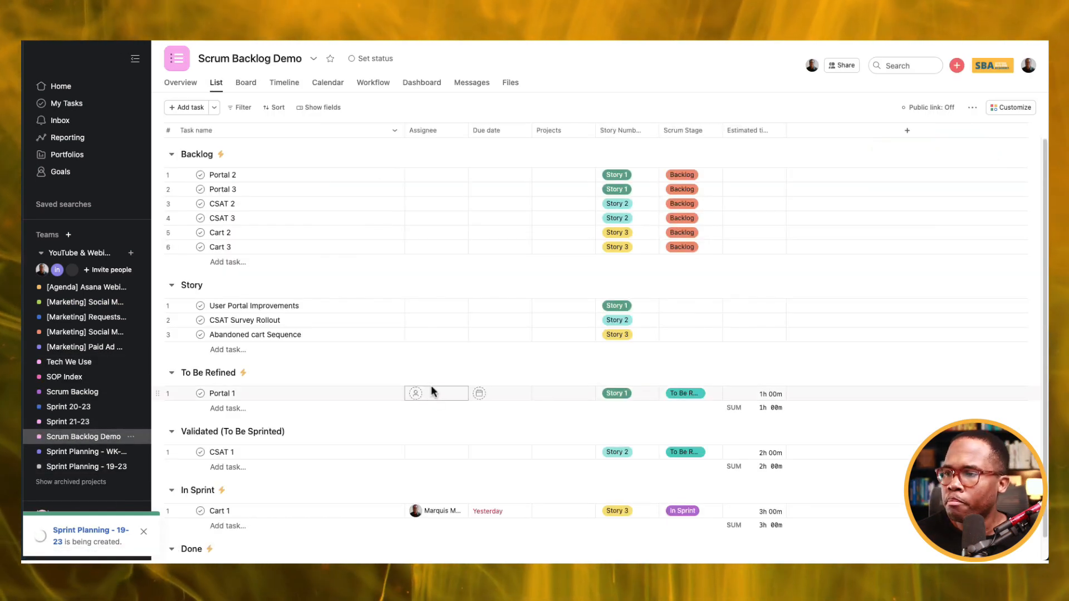
scroll(432, 388, down, 1)
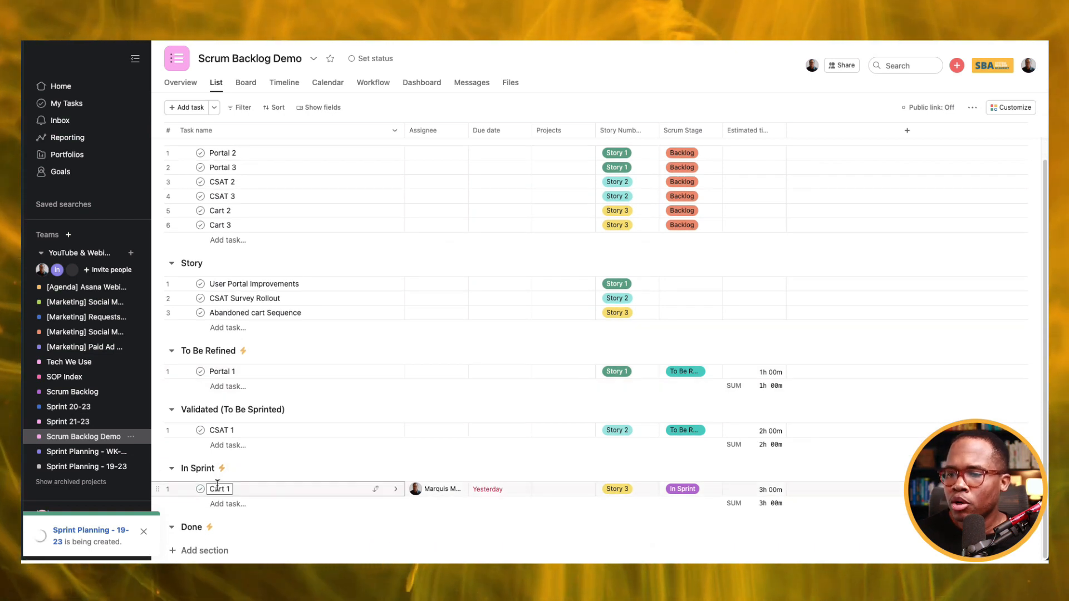
mouse_move(222, 470)
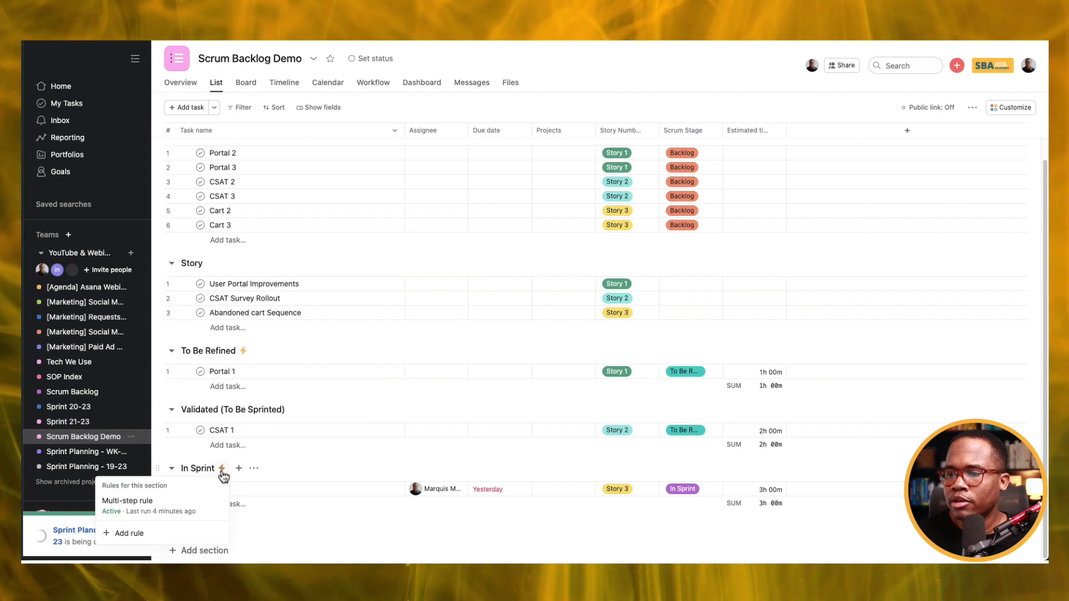
click(127, 501)
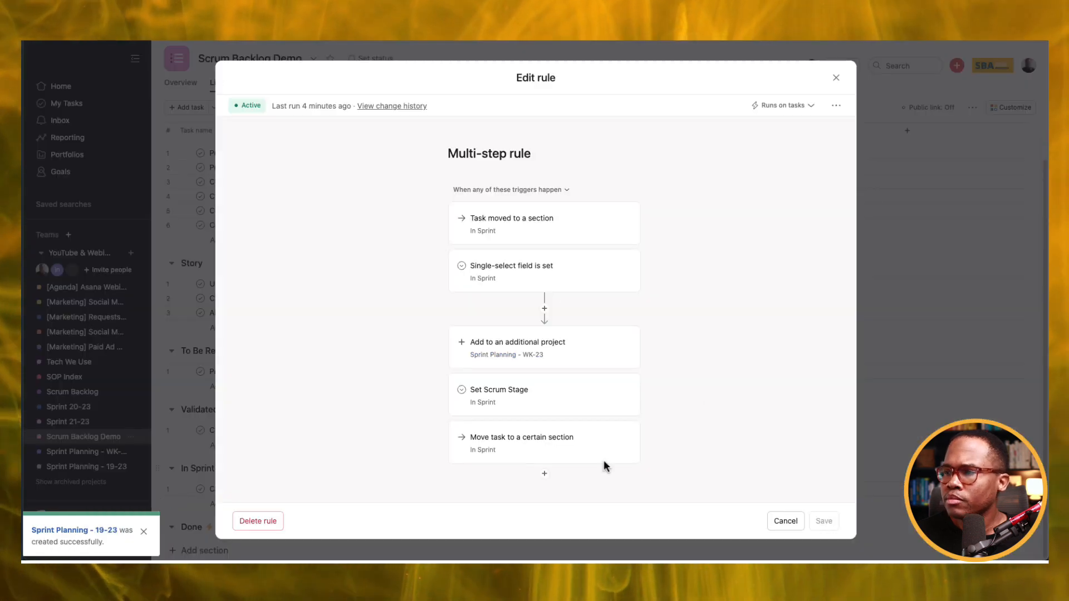
click(273, 519)
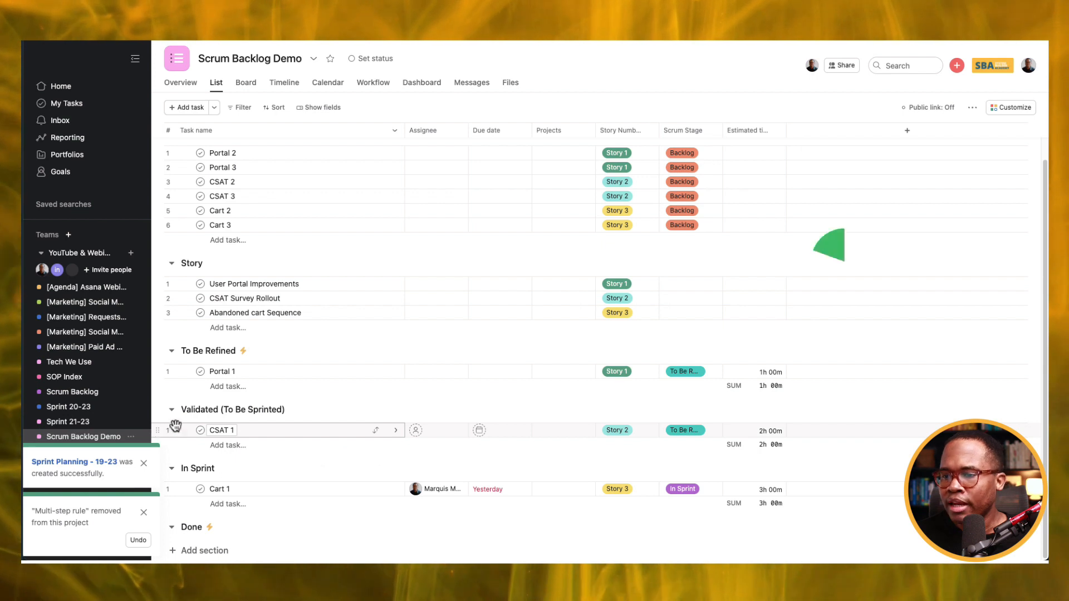
Move the CSAT 1 task into the In Sprint section and also add it to the Sprint Planning - 19-23 project under To Do
drag(164, 430, 199, 486)
click(328, 475)
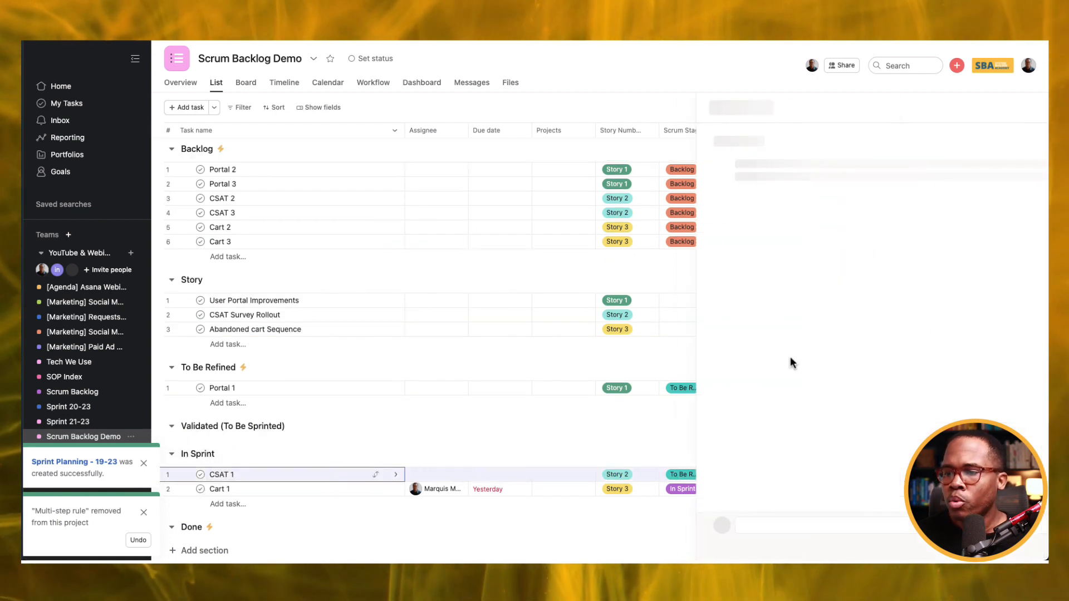
click(786, 229)
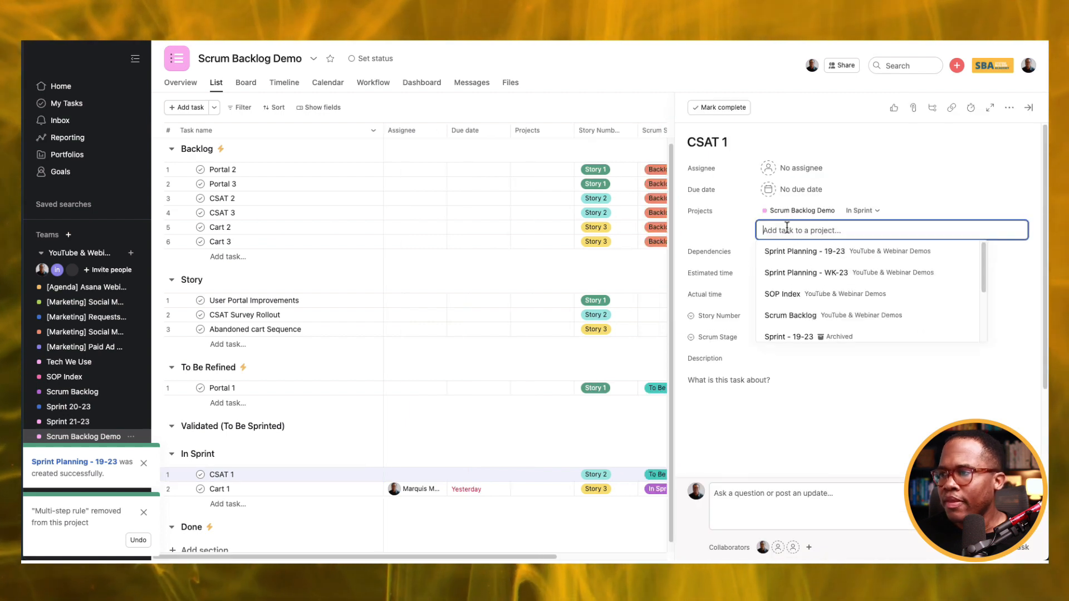
click(805, 251)
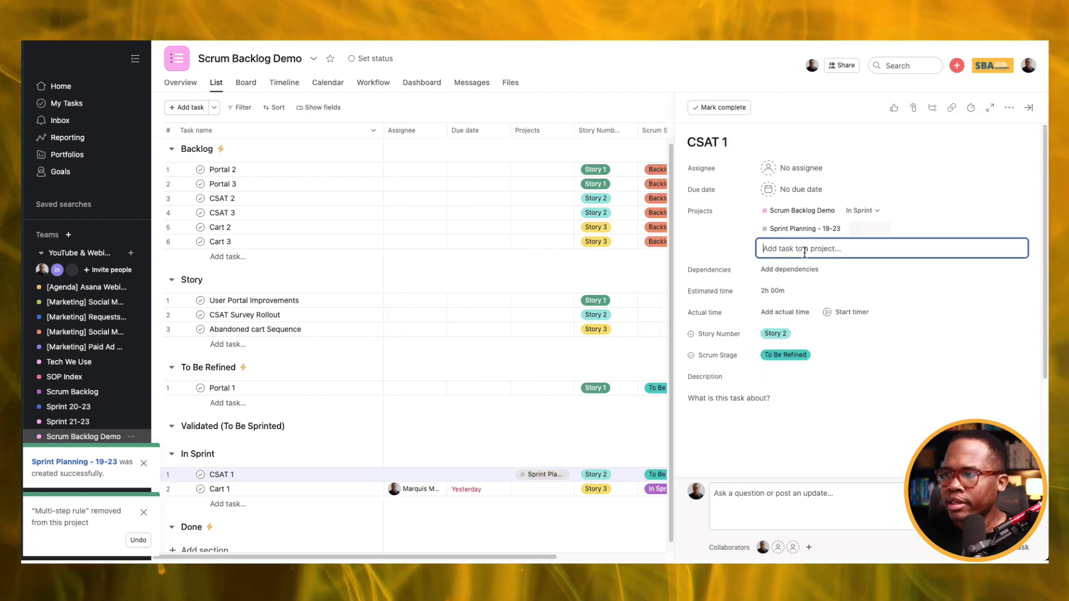
click(860, 231)
click(856, 268)
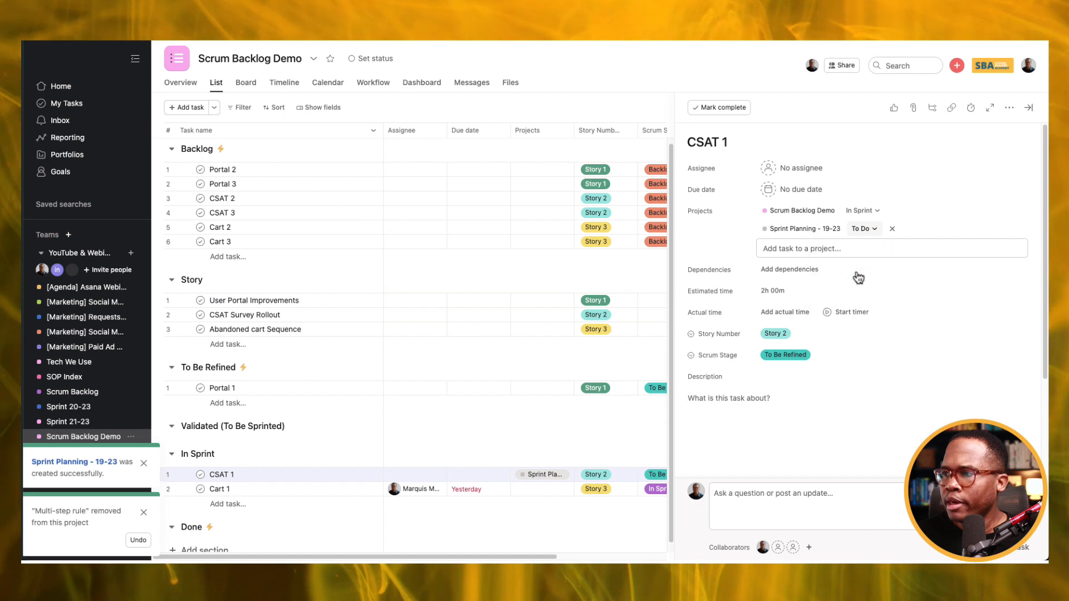
View the Sprint Planning - 19-23 project and open the Sprint Planning - FY23-Q3 portfolio
scroll(83, 362, down, 3)
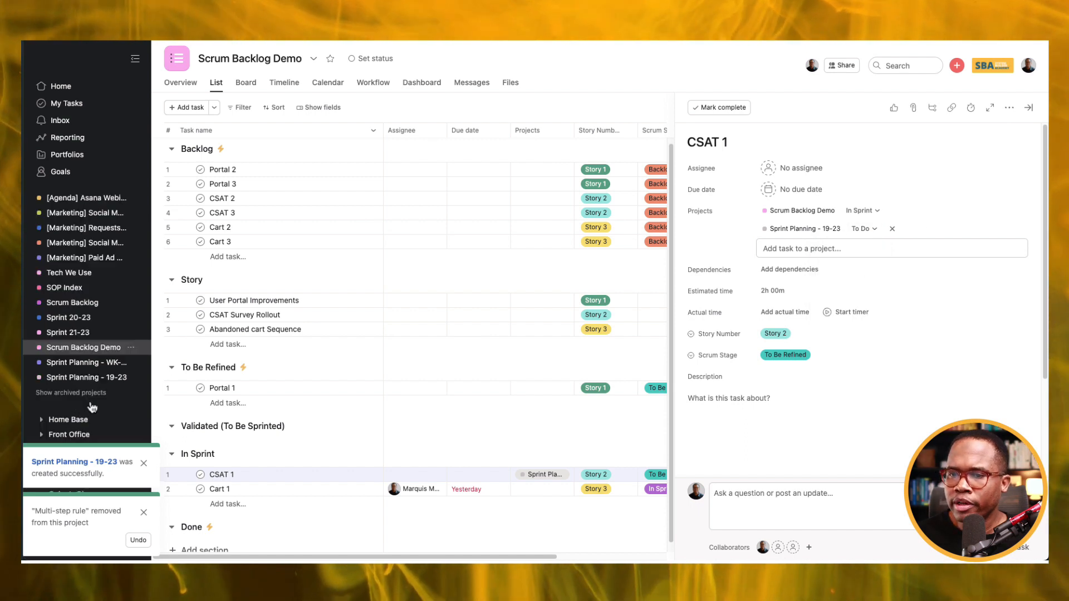
click(79, 381)
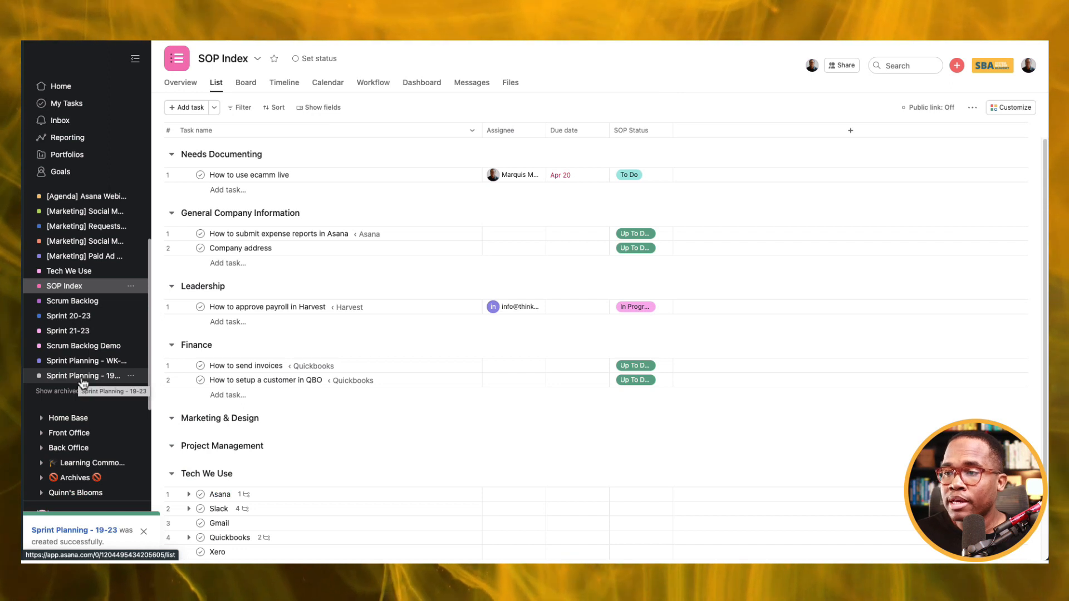
click(75, 162)
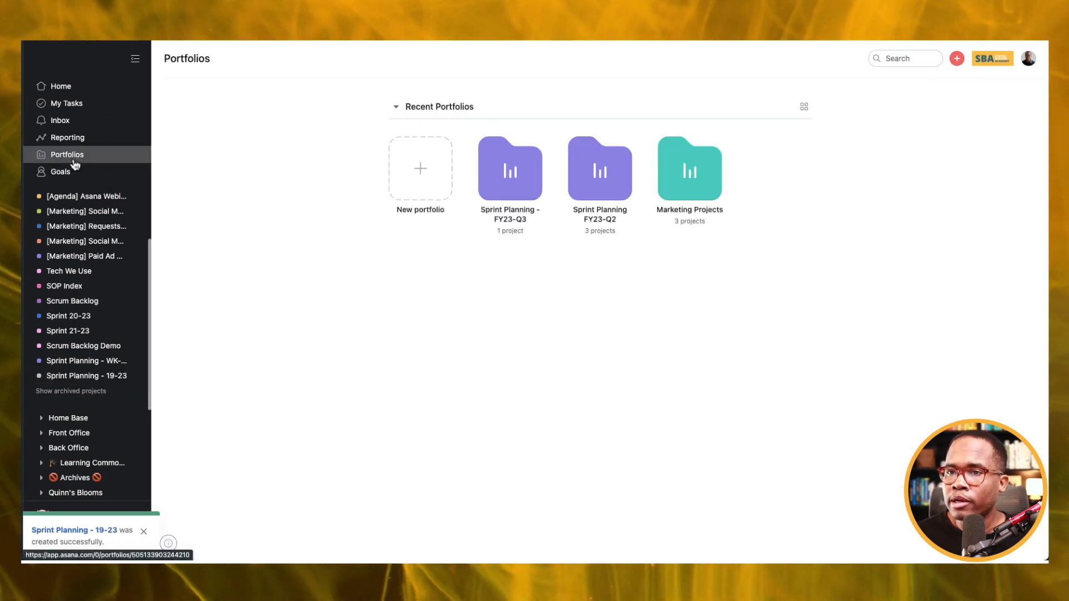
click(513, 170)
Add the Sprint 20-23 and Sprint 21-23 projects to the portfolio and order the projects as 19-23, 20-23, 21-23
click(203, 111)
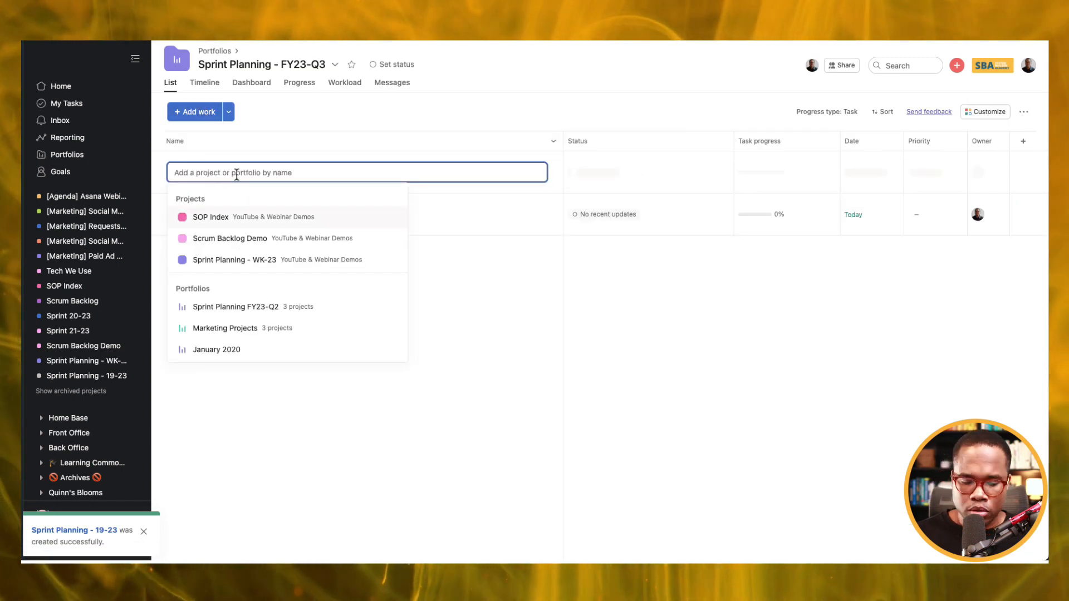
text(sprint)
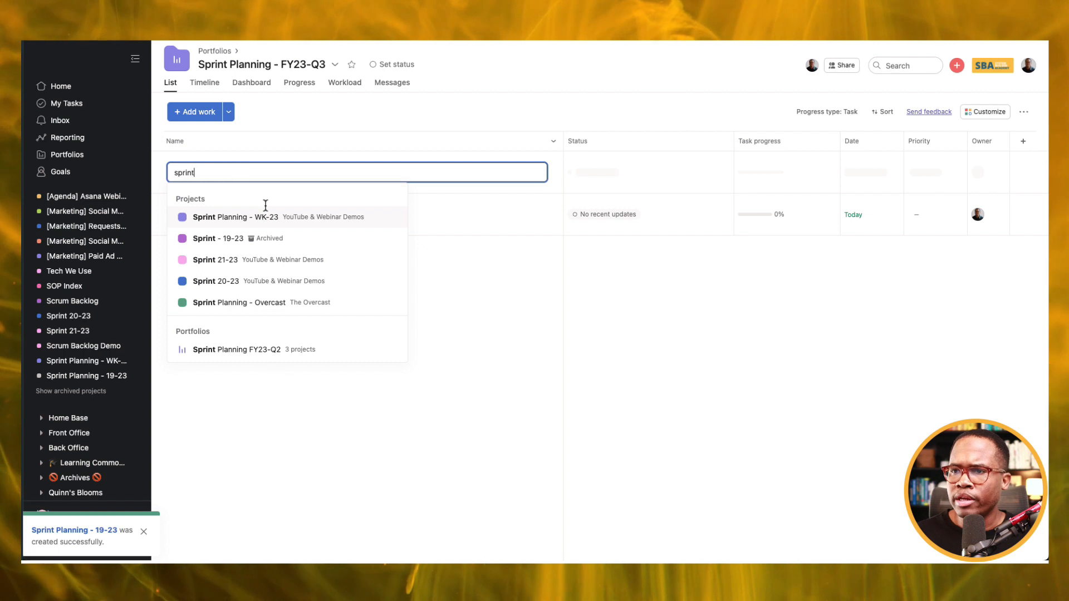
click(272, 280)
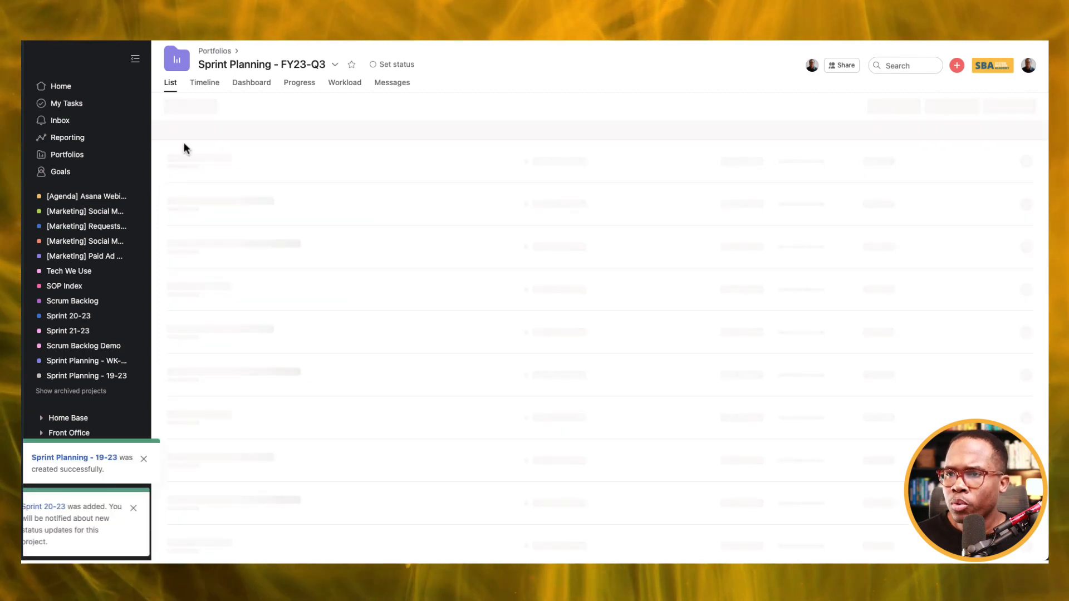
click(189, 114)
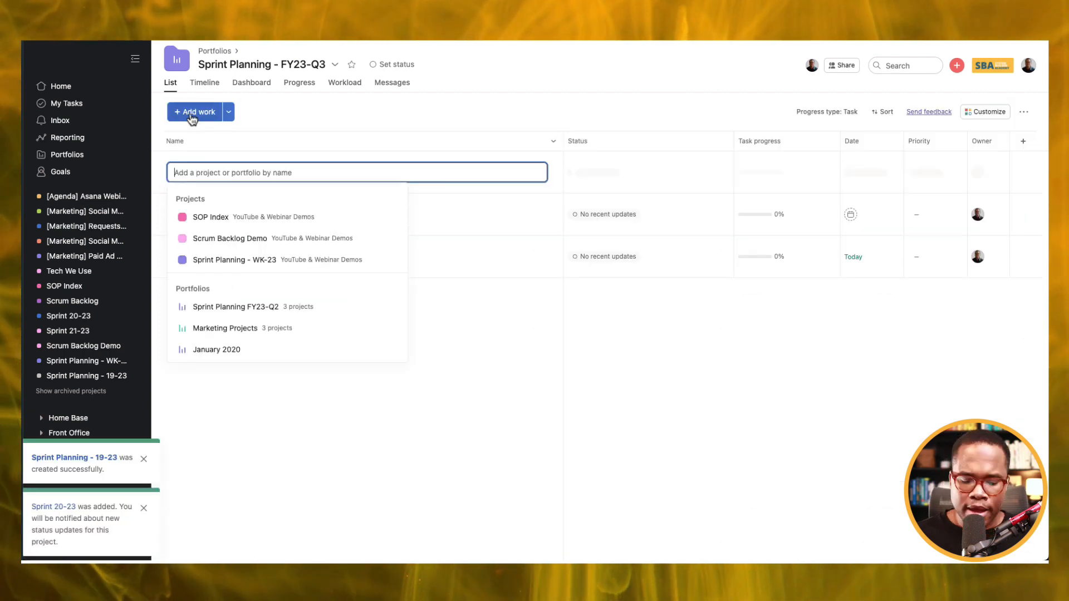
text(sprint)
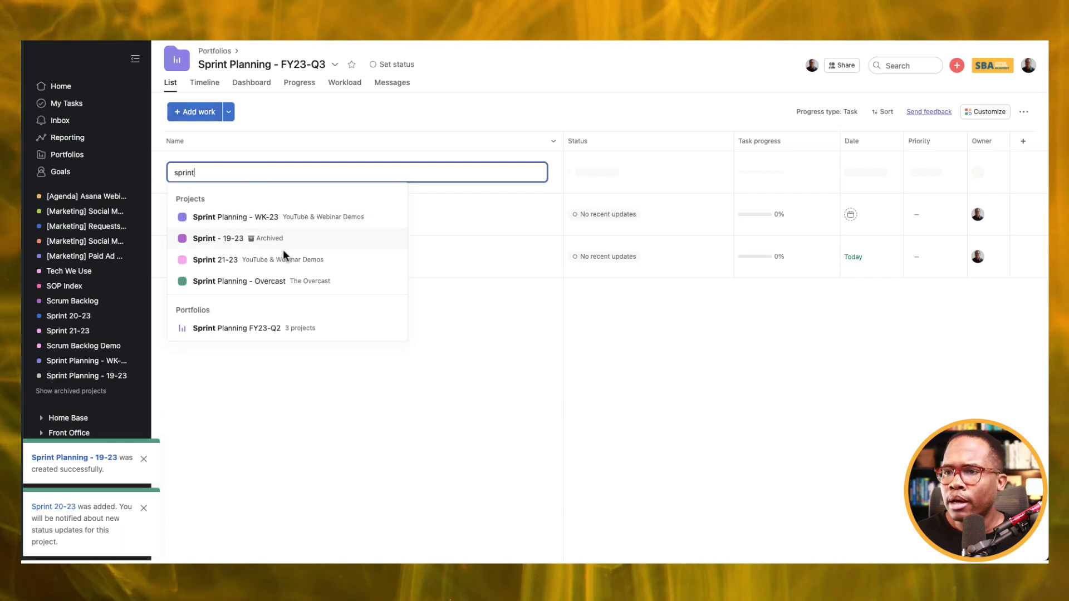
click(281, 261)
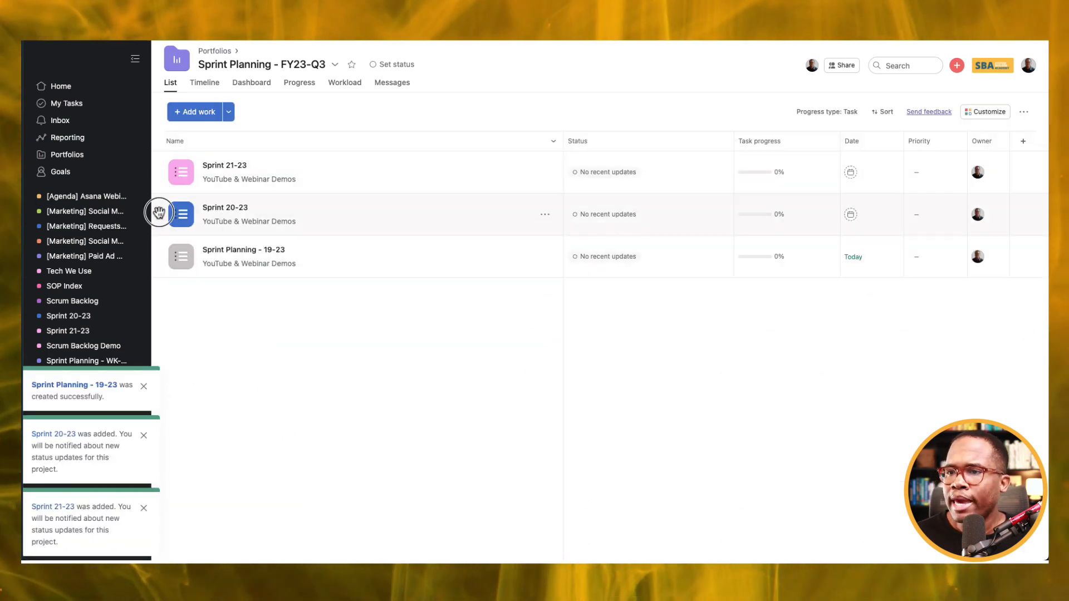
drag(159, 212, 167, 270)
drag(158, 170, 180, 274)
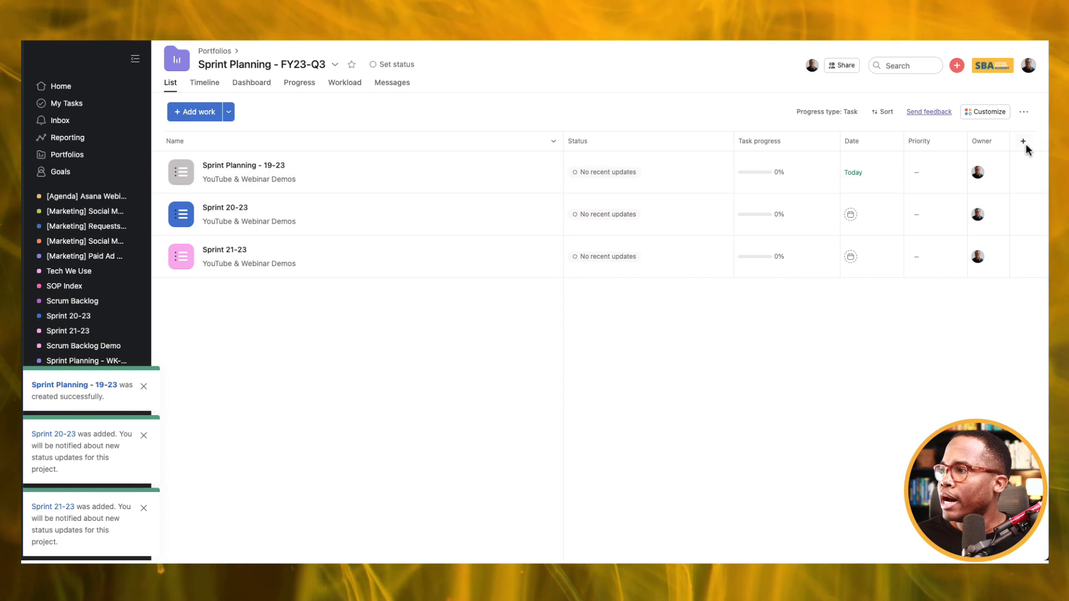
Add rollup fields for estimated time and actual time to the Sprint Planning - FY23-Q3 portfolio
click(1025, 142)
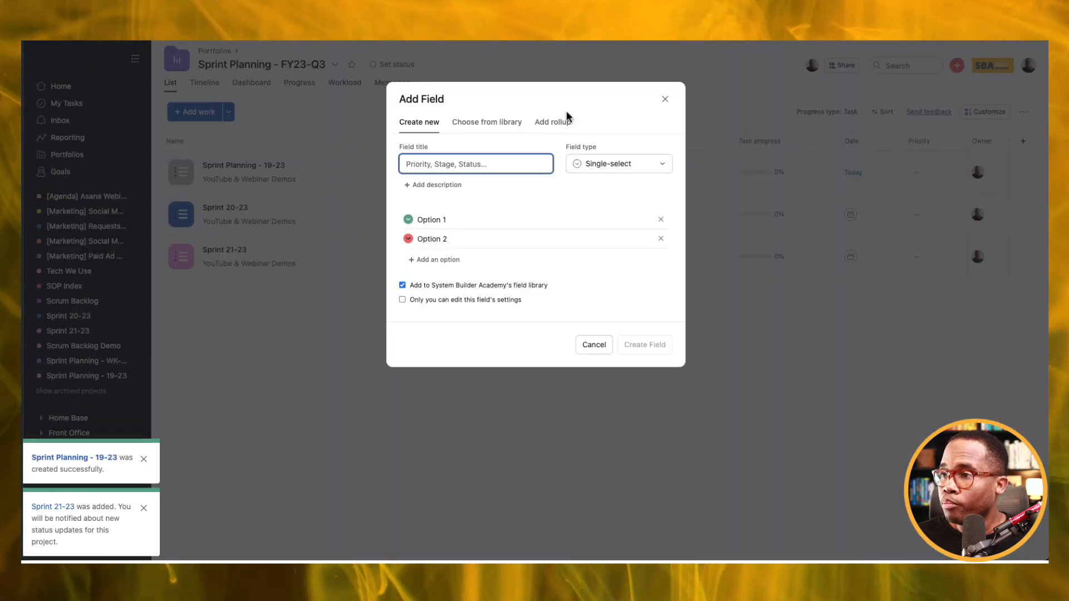
click(562, 123)
click(423, 225)
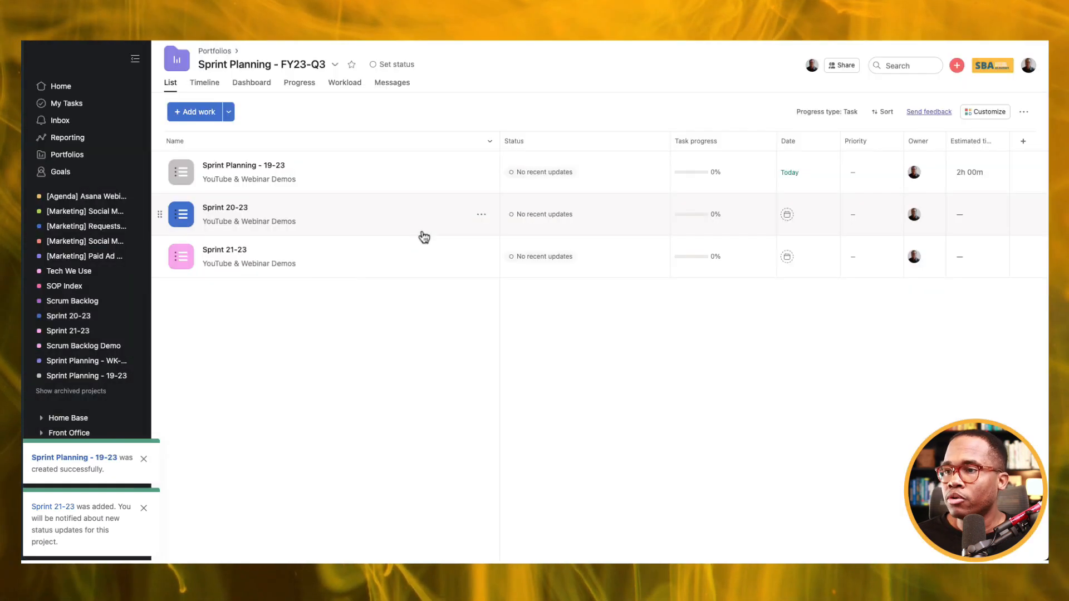
click(1024, 143)
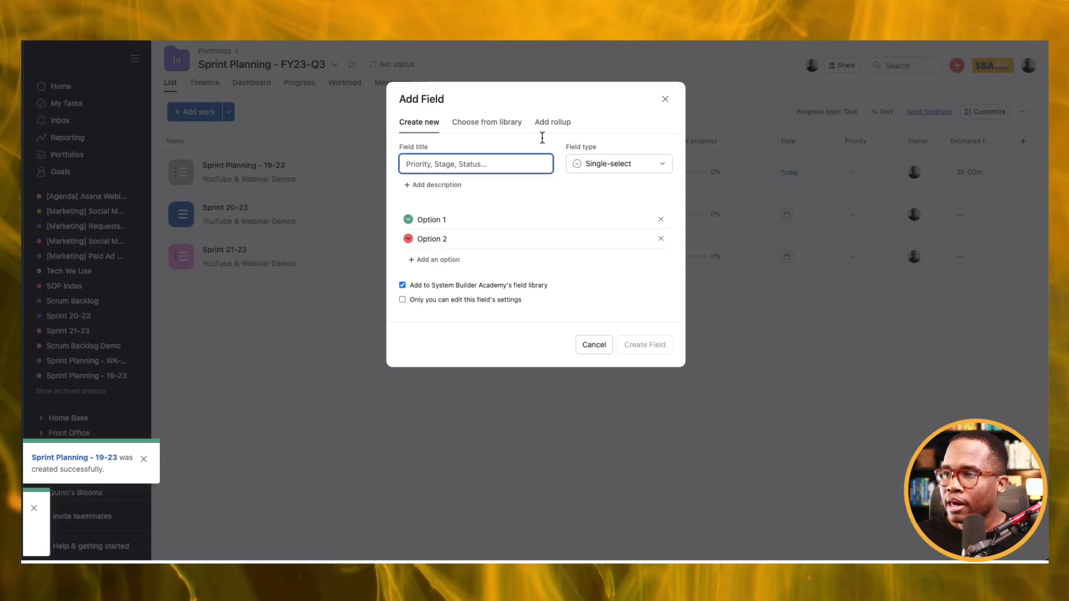
click(555, 123)
click(427, 199)
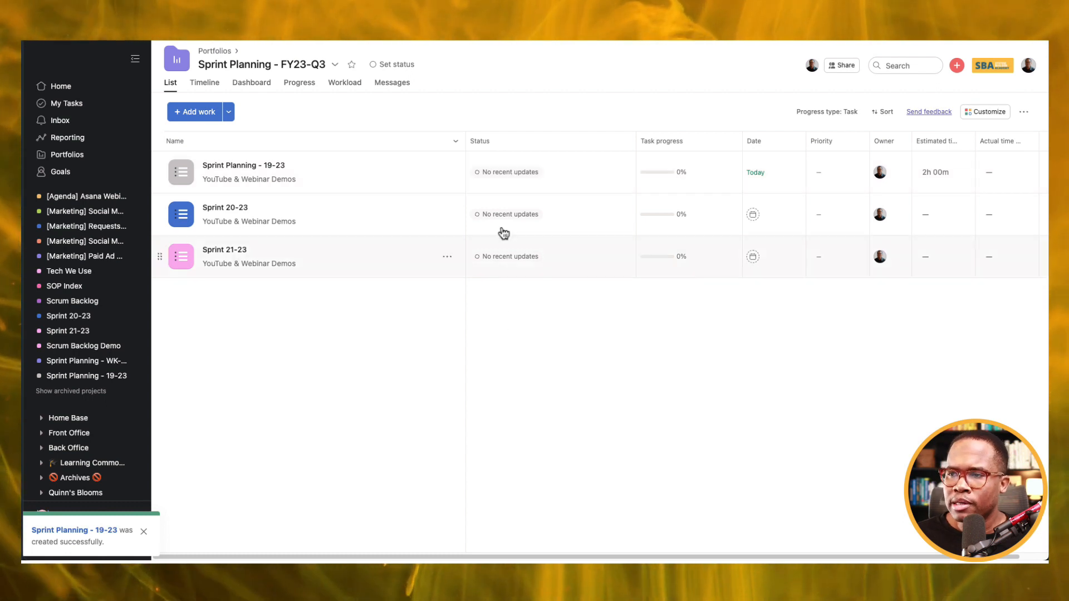
Post a status update for the Sprint Planning - 19-23 project with the status On track and return to the portfolio list
click(501, 176)
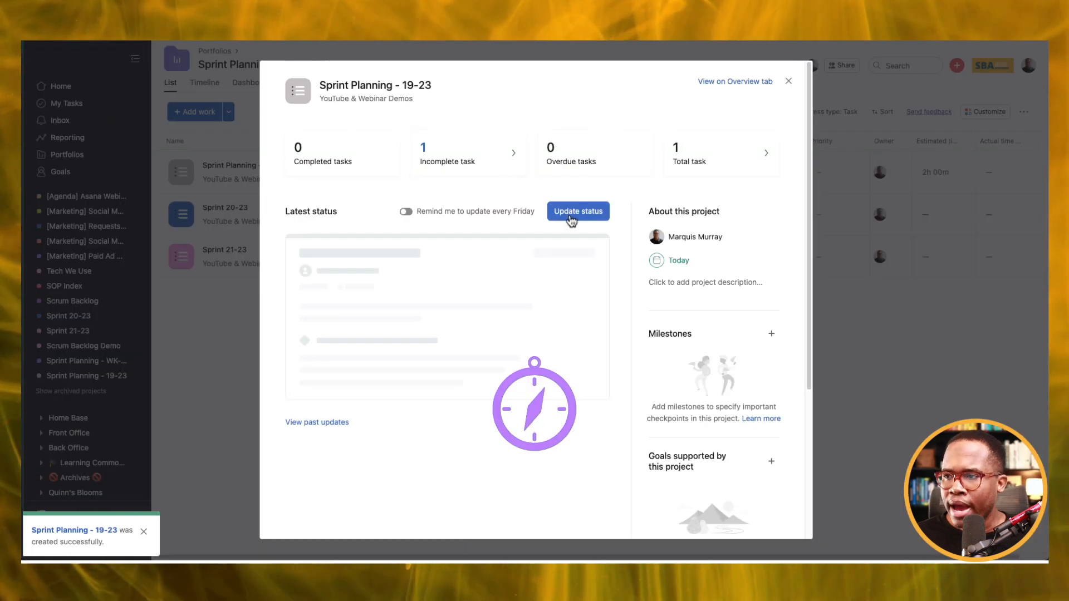
click(573, 277)
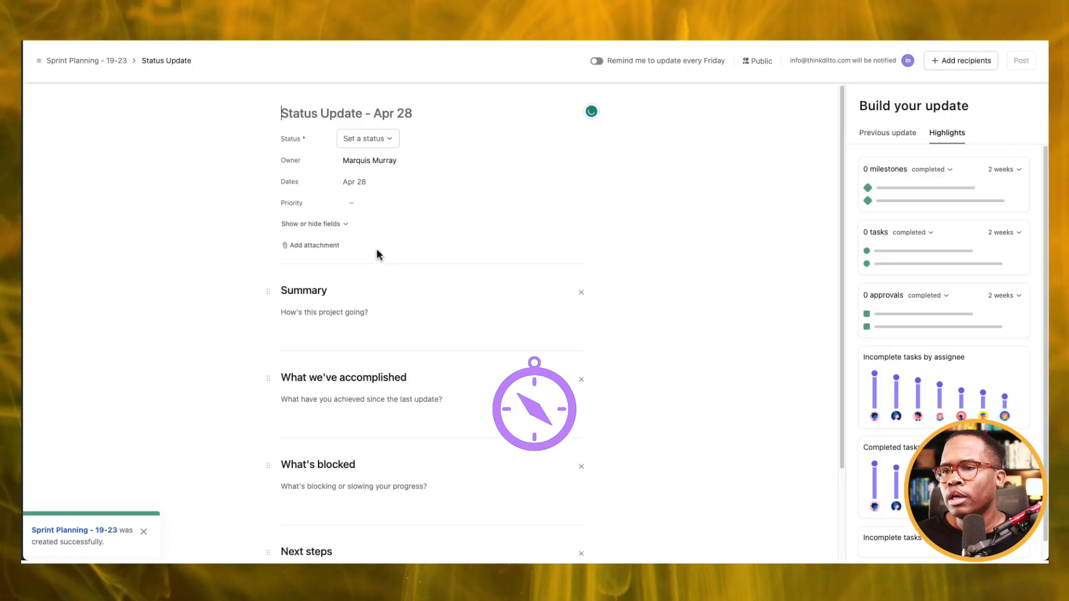
click(349, 140)
click(365, 186)
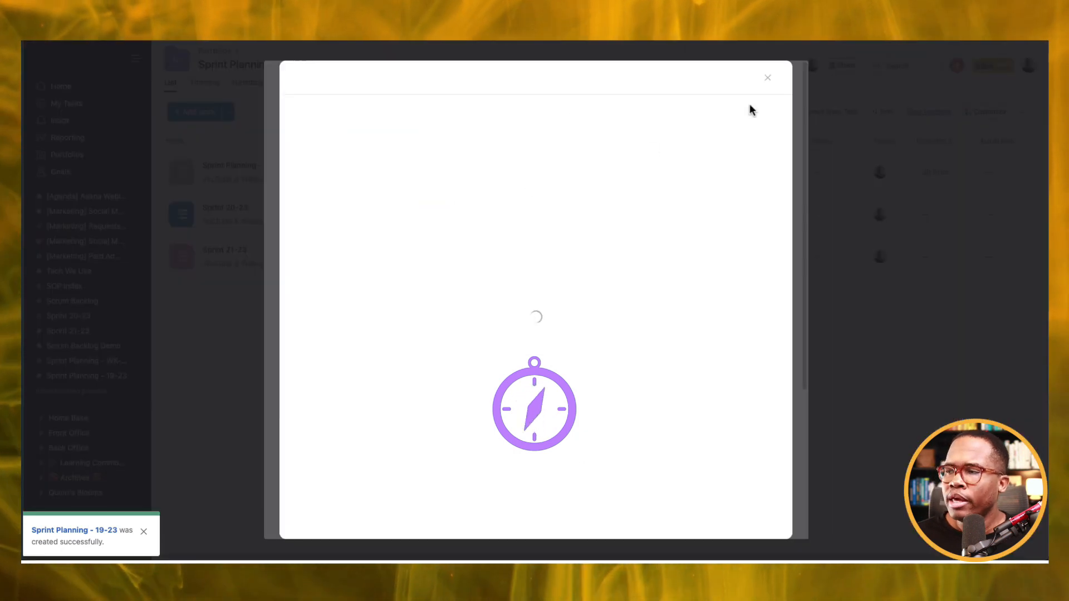
click(768, 77)
click(234, 355)
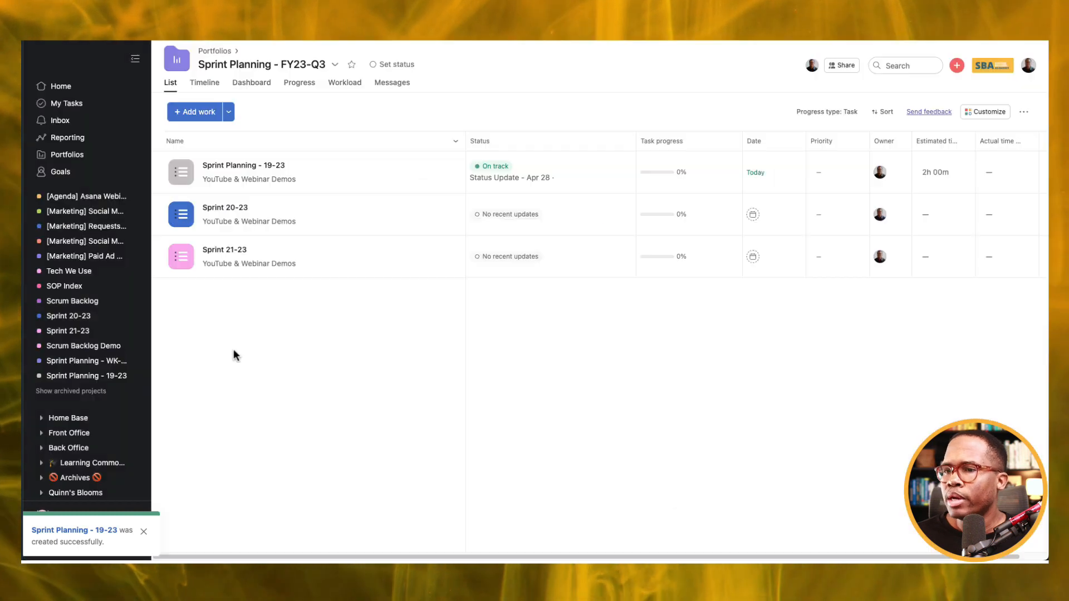
Post a status update for the Sprint 20-23 project with the status At risk
click(516, 216)
click(569, 212)
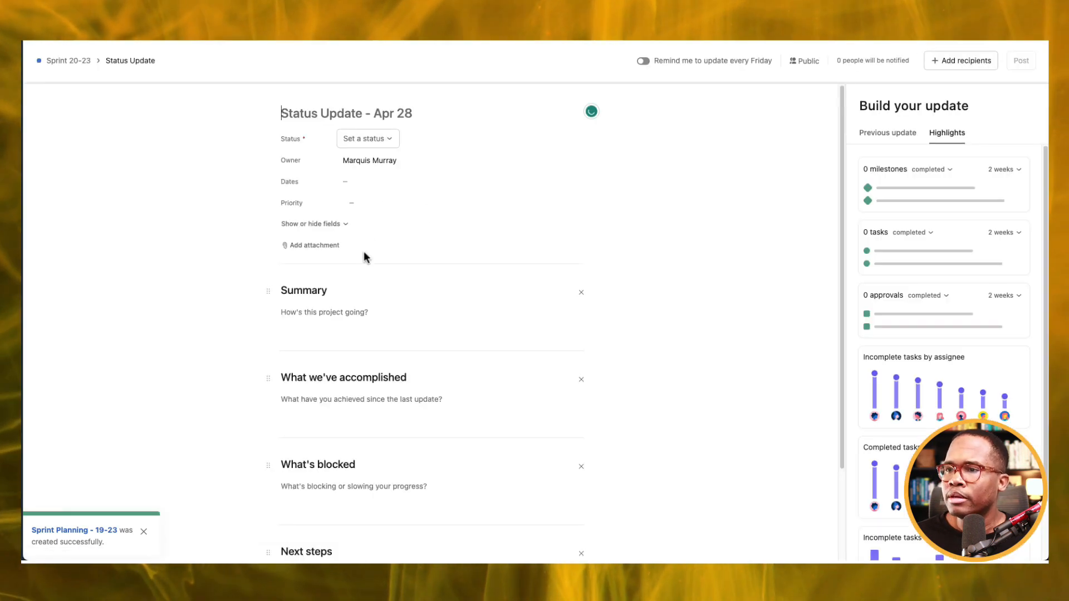
click(366, 144)
click(379, 205)
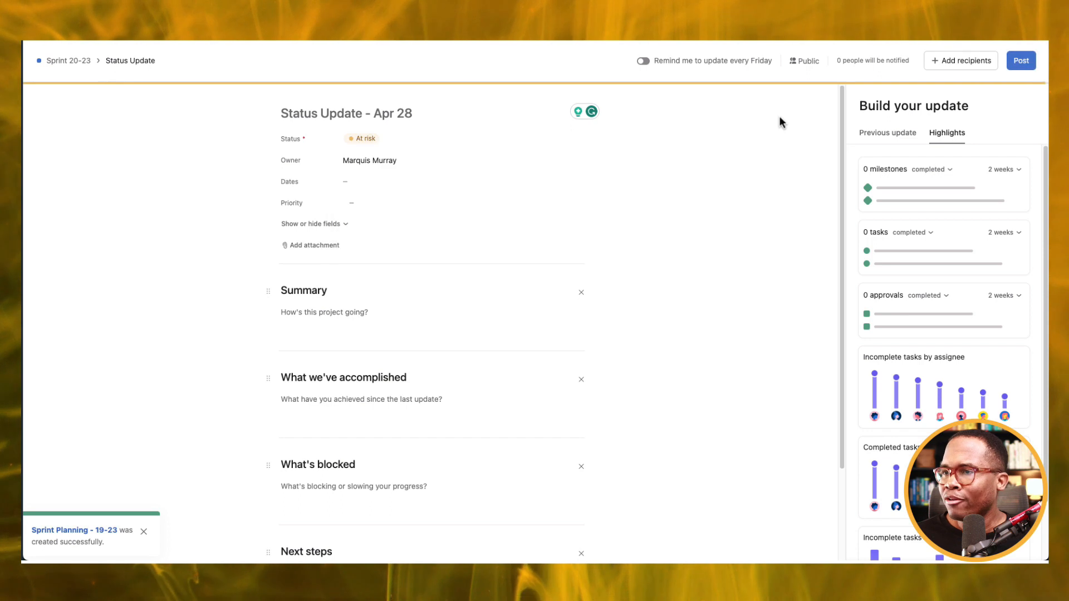
click(1020, 59)
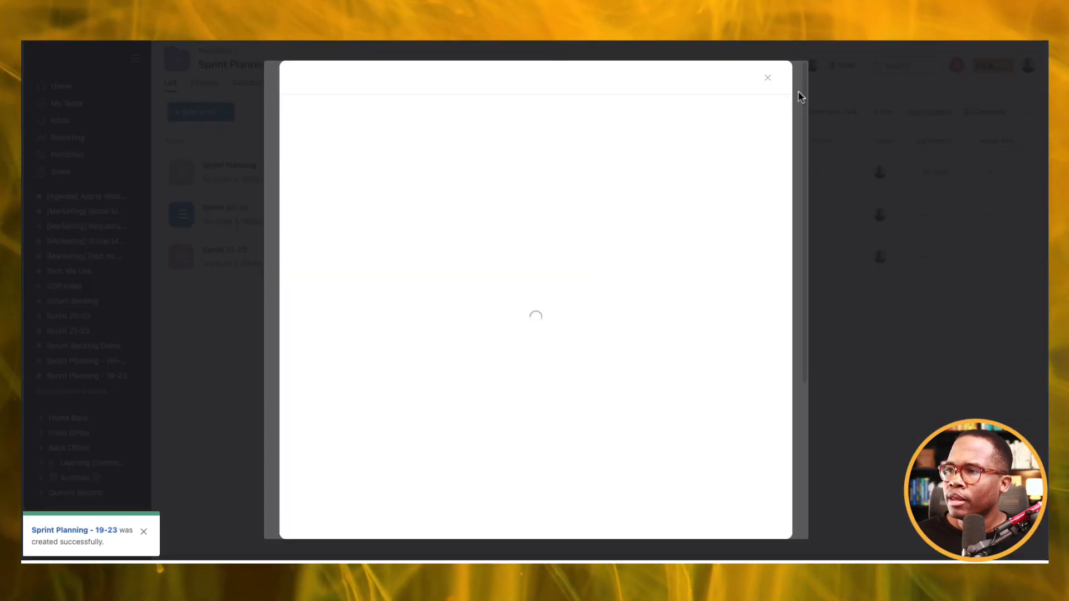
click(766, 78)
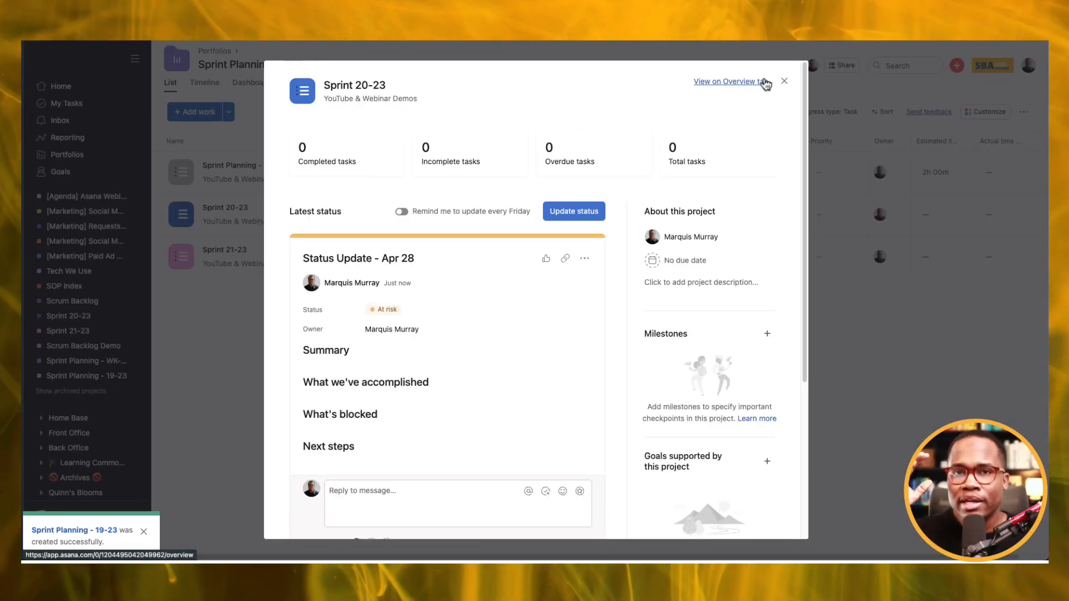